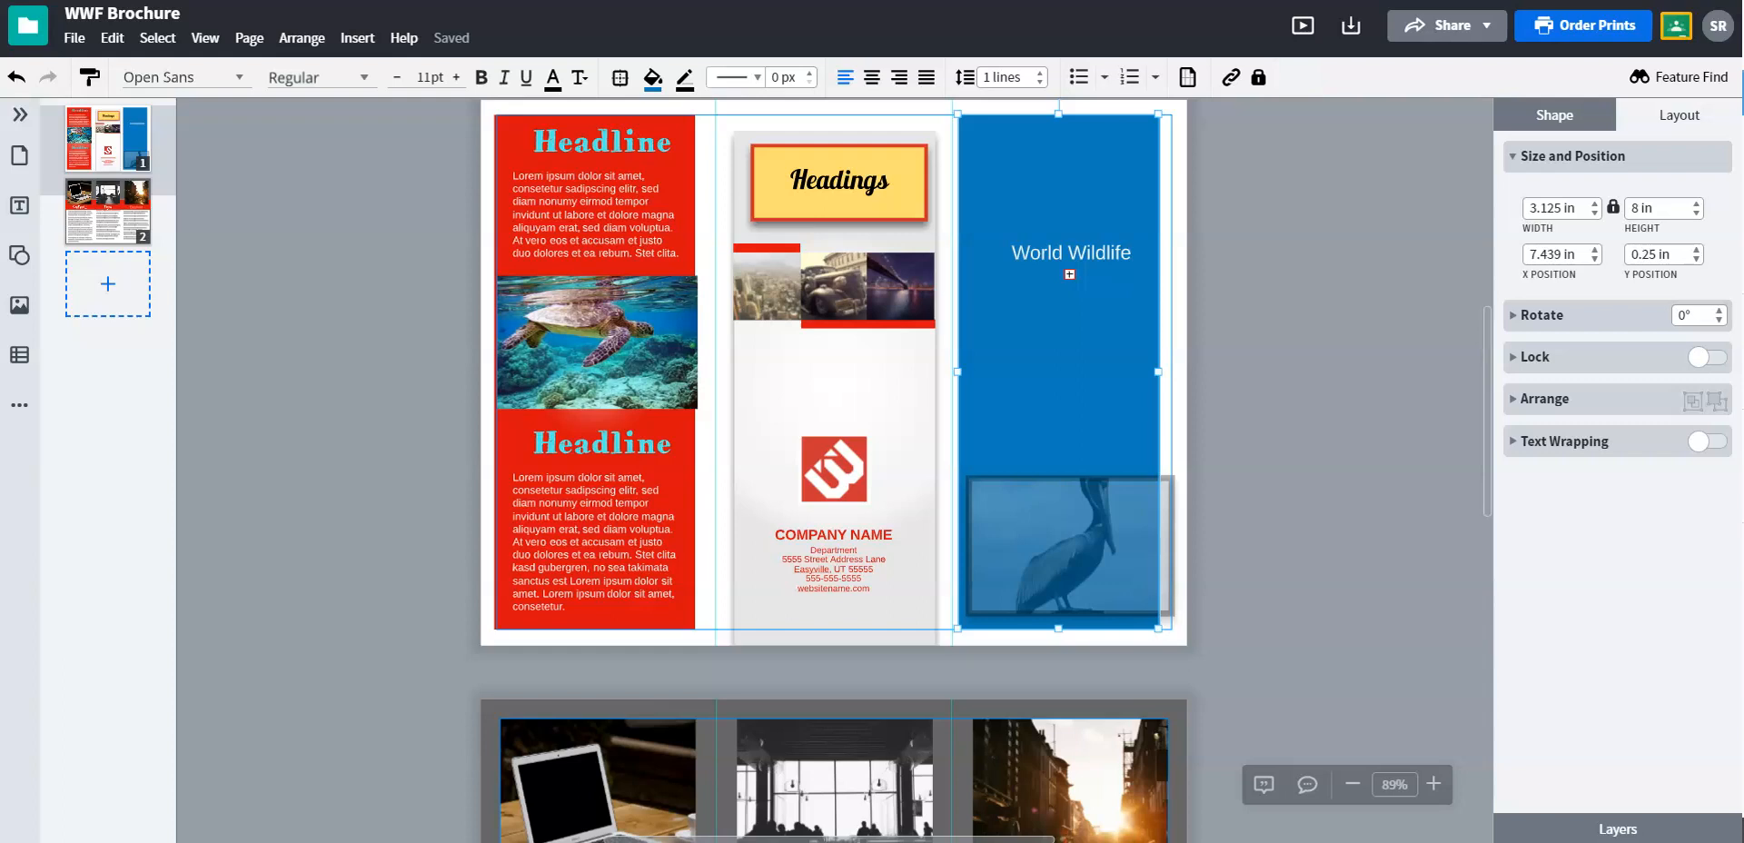
Create a new folder named WWF under My Images in the image manager.
click(22, 310)
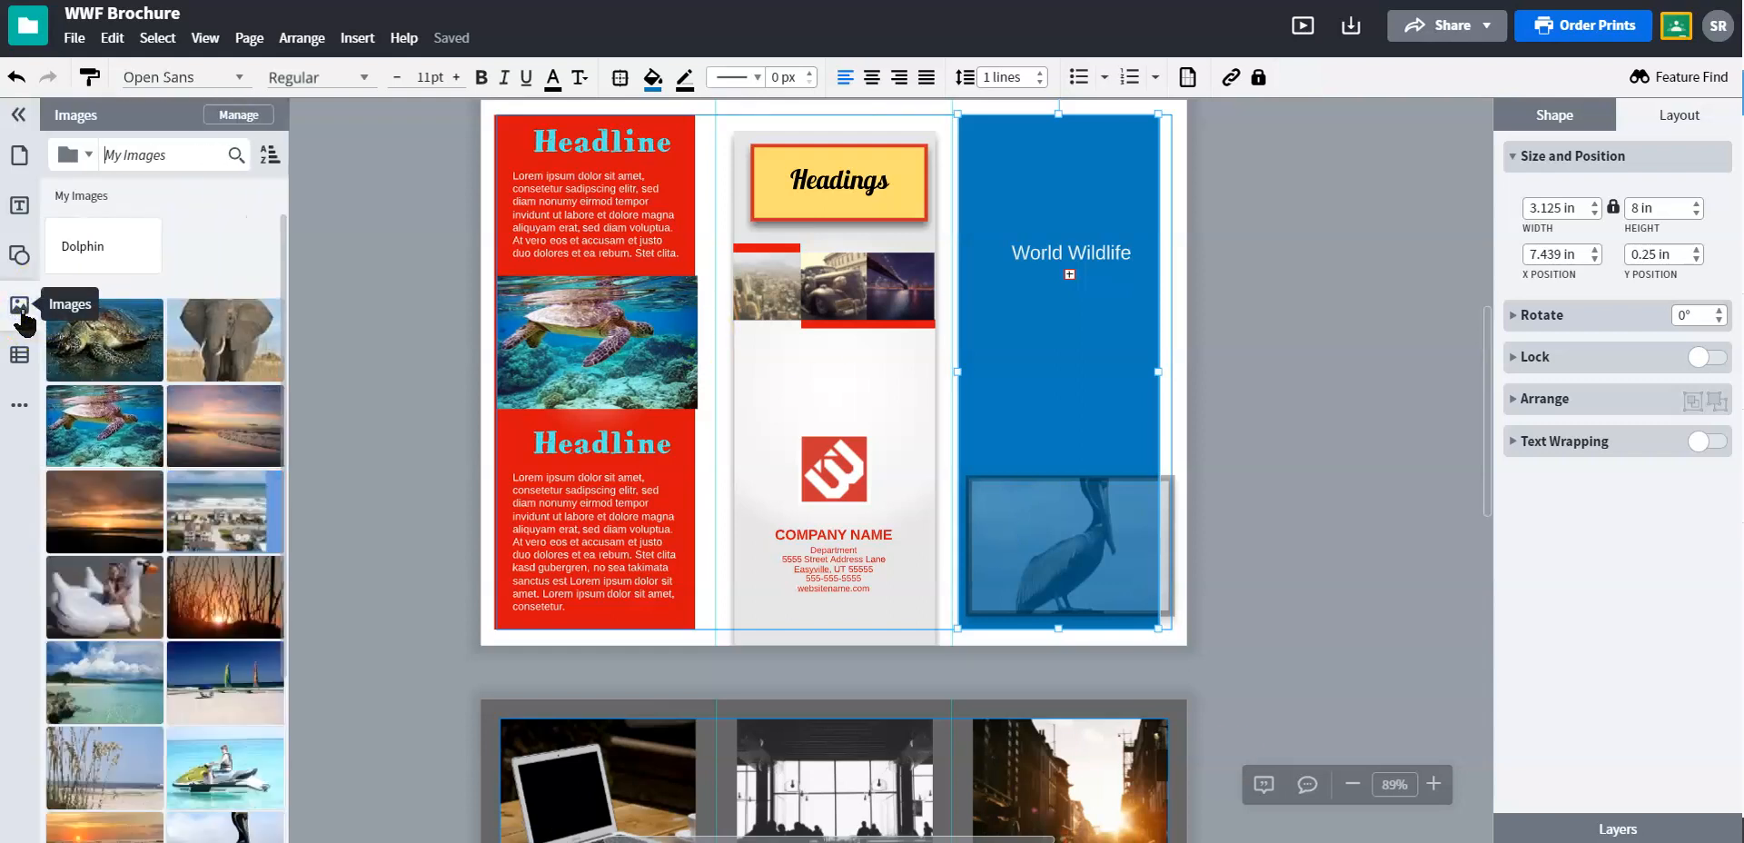
click(20, 148)
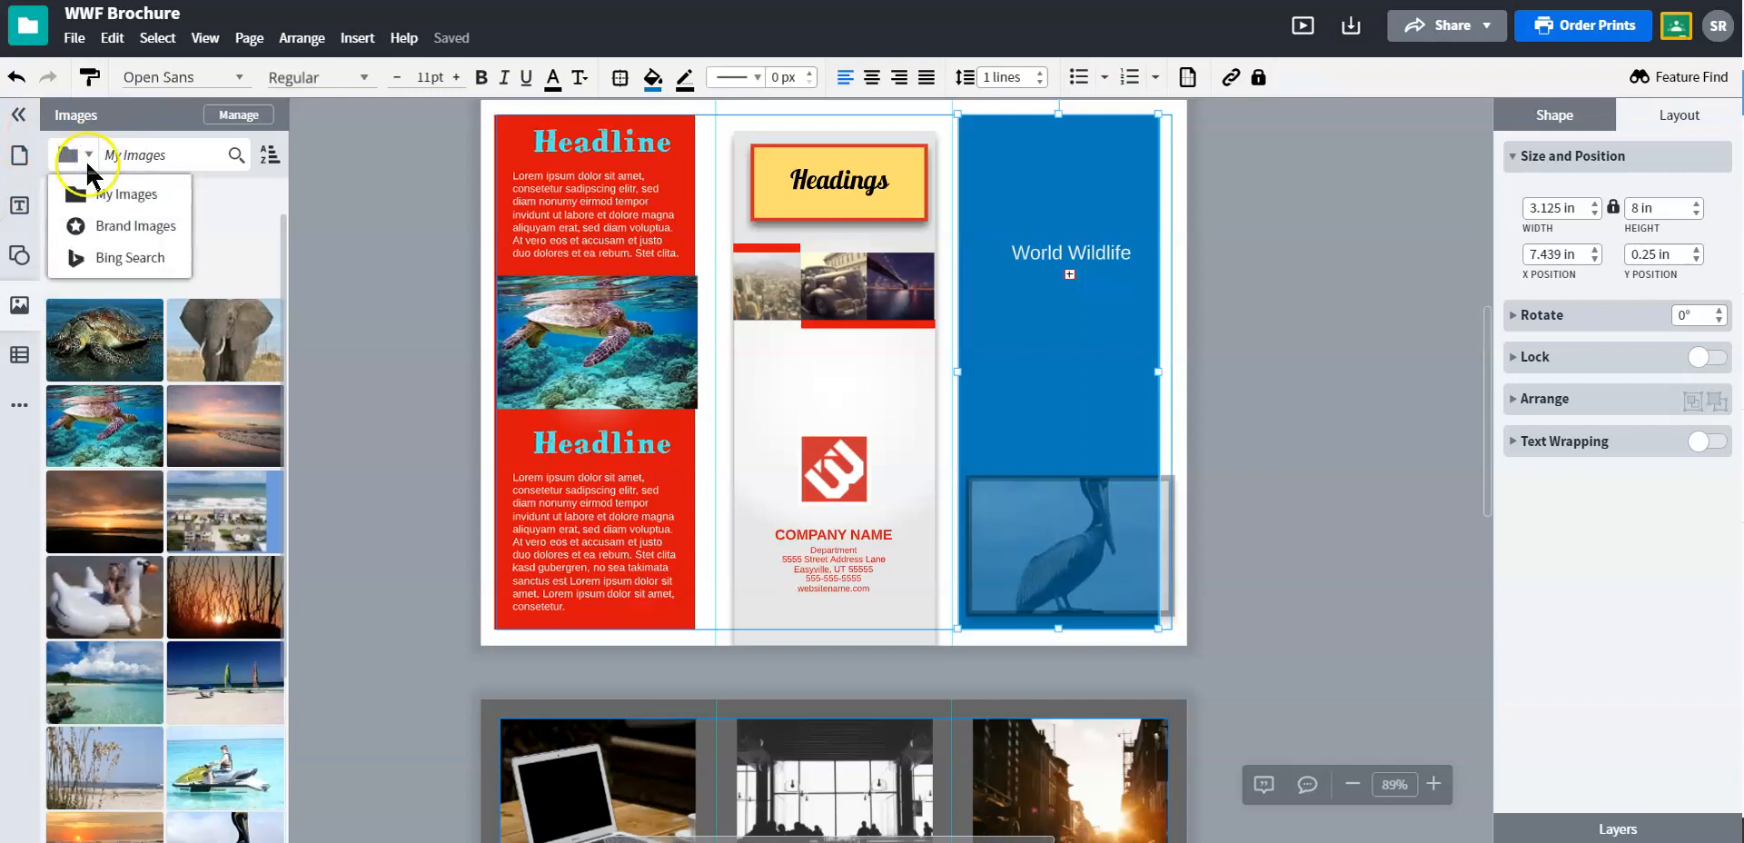
click(103, 200)
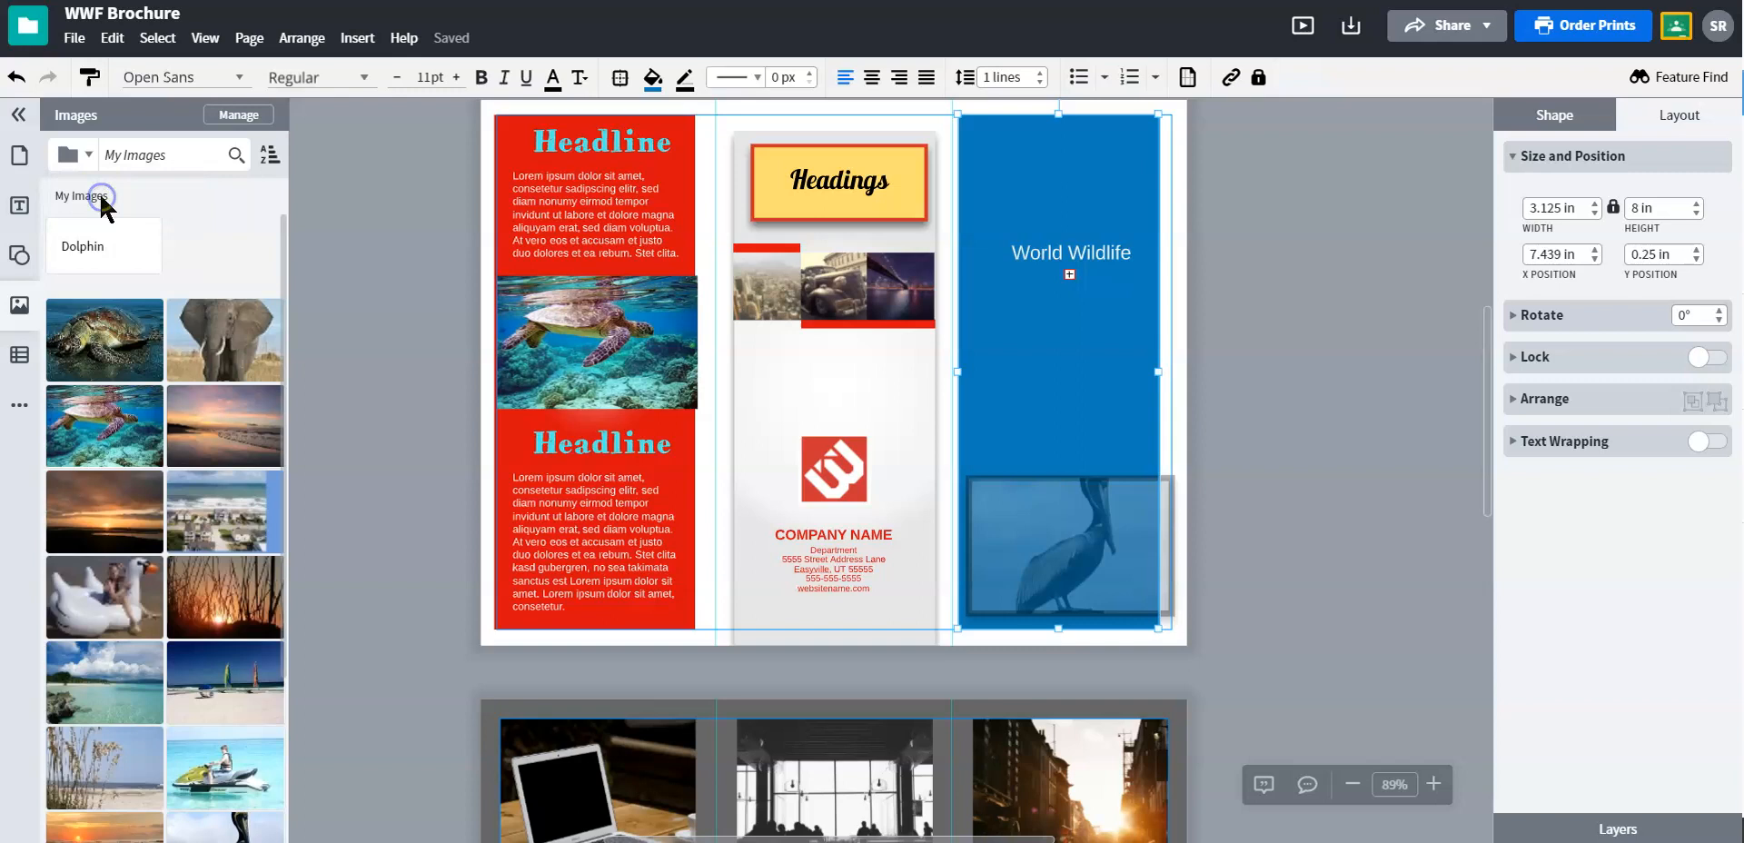
click(182, 209)
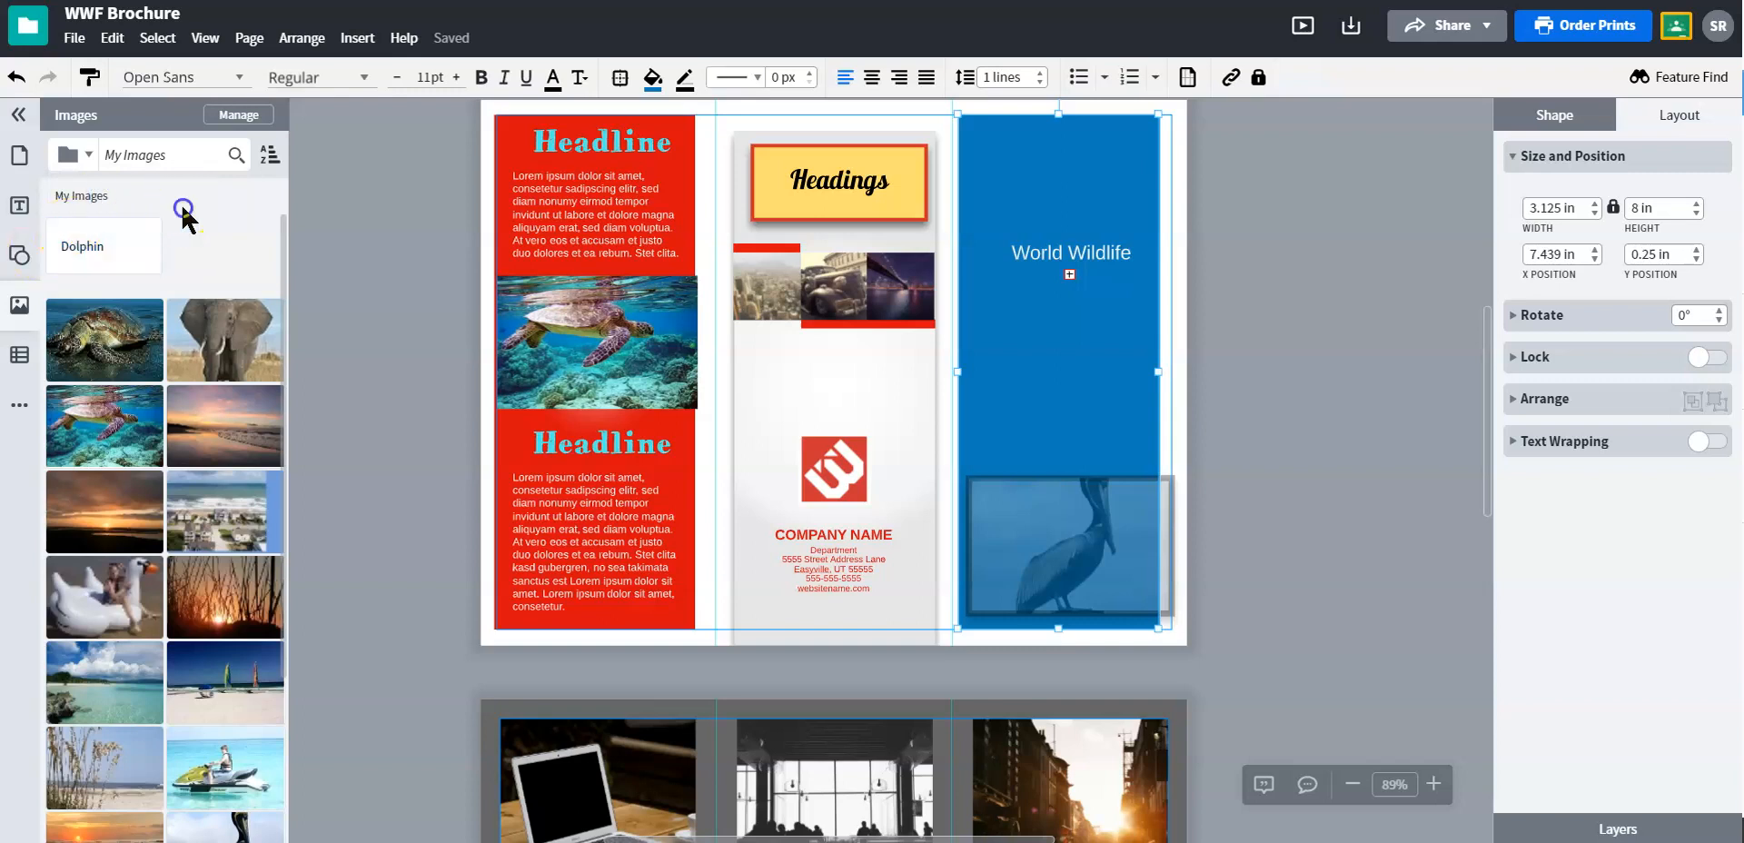
click(238, 116)
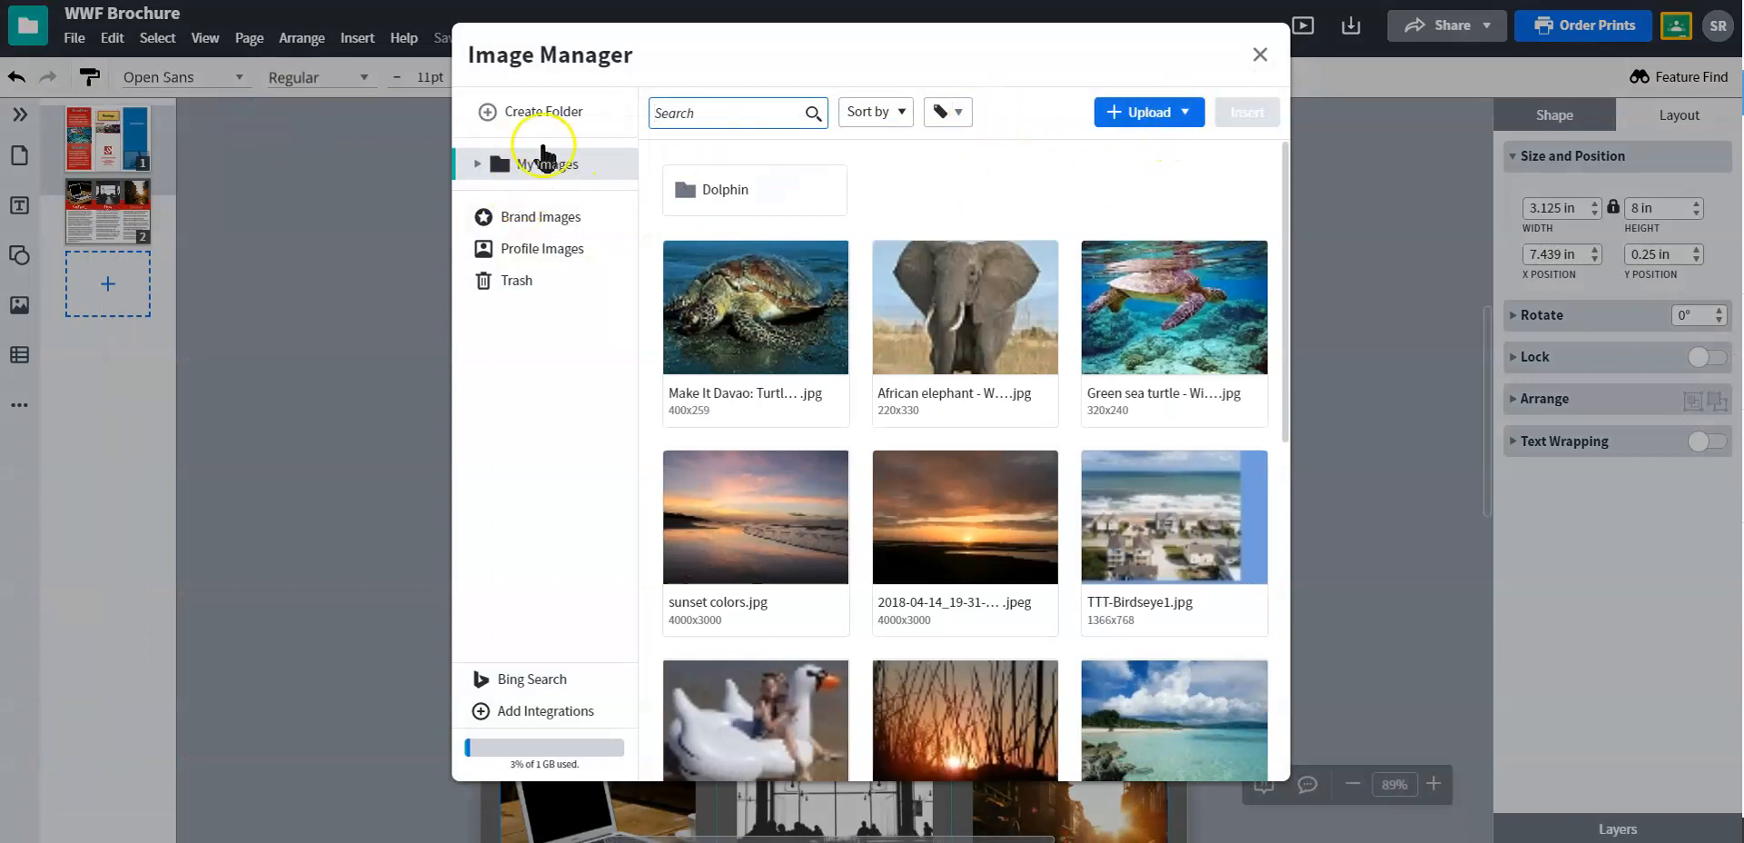
click(534, 112)
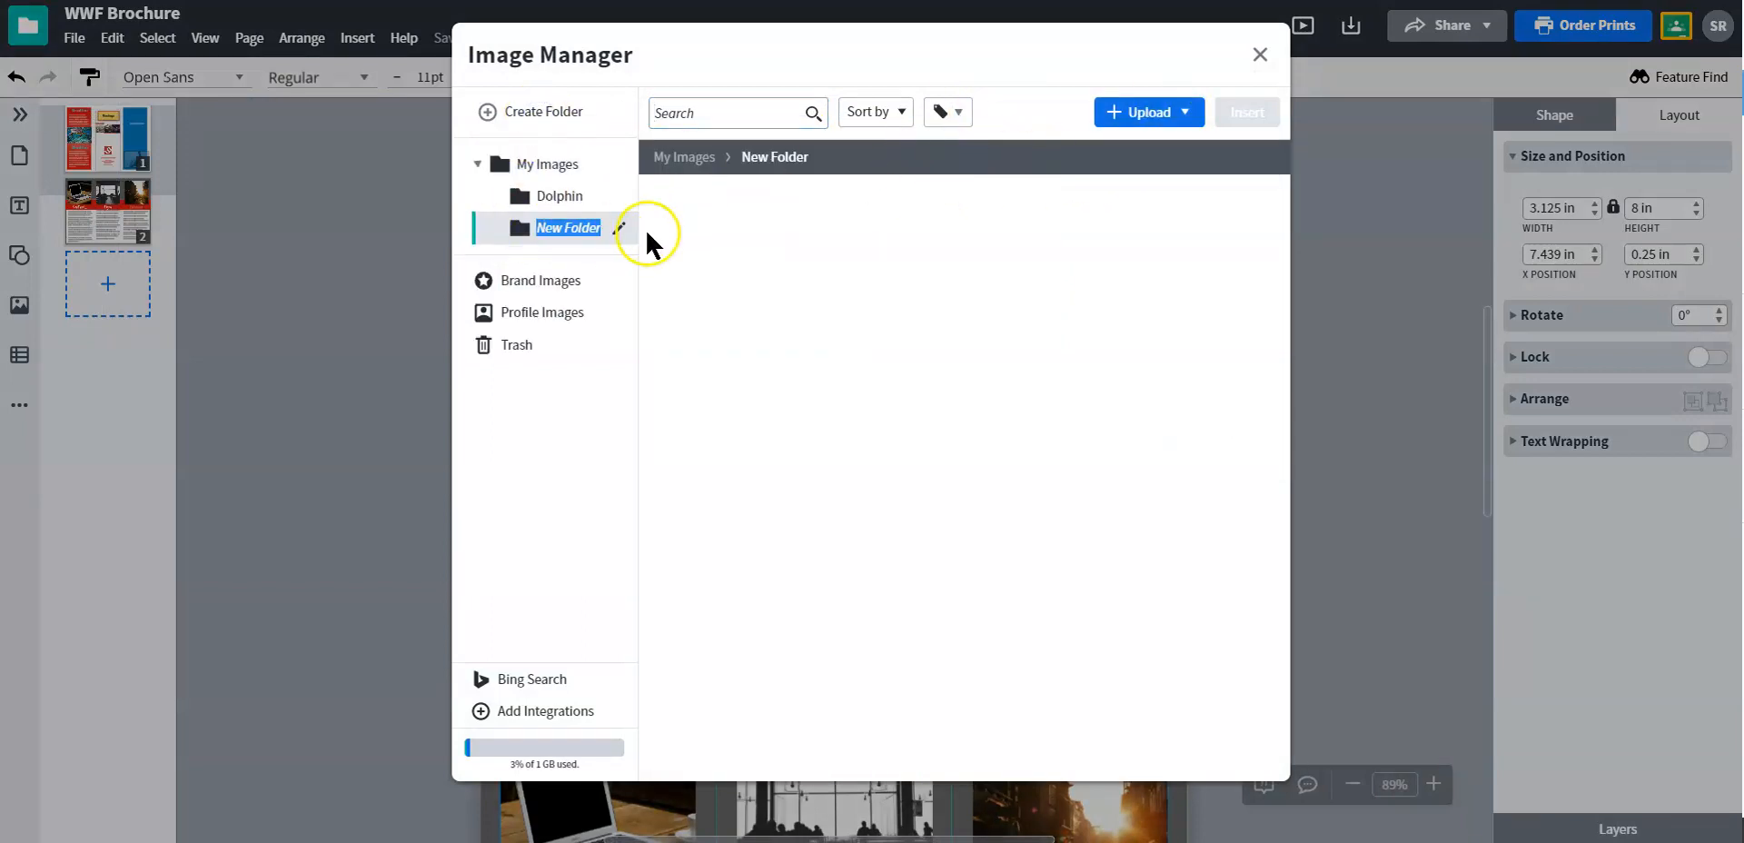
text(WWF)
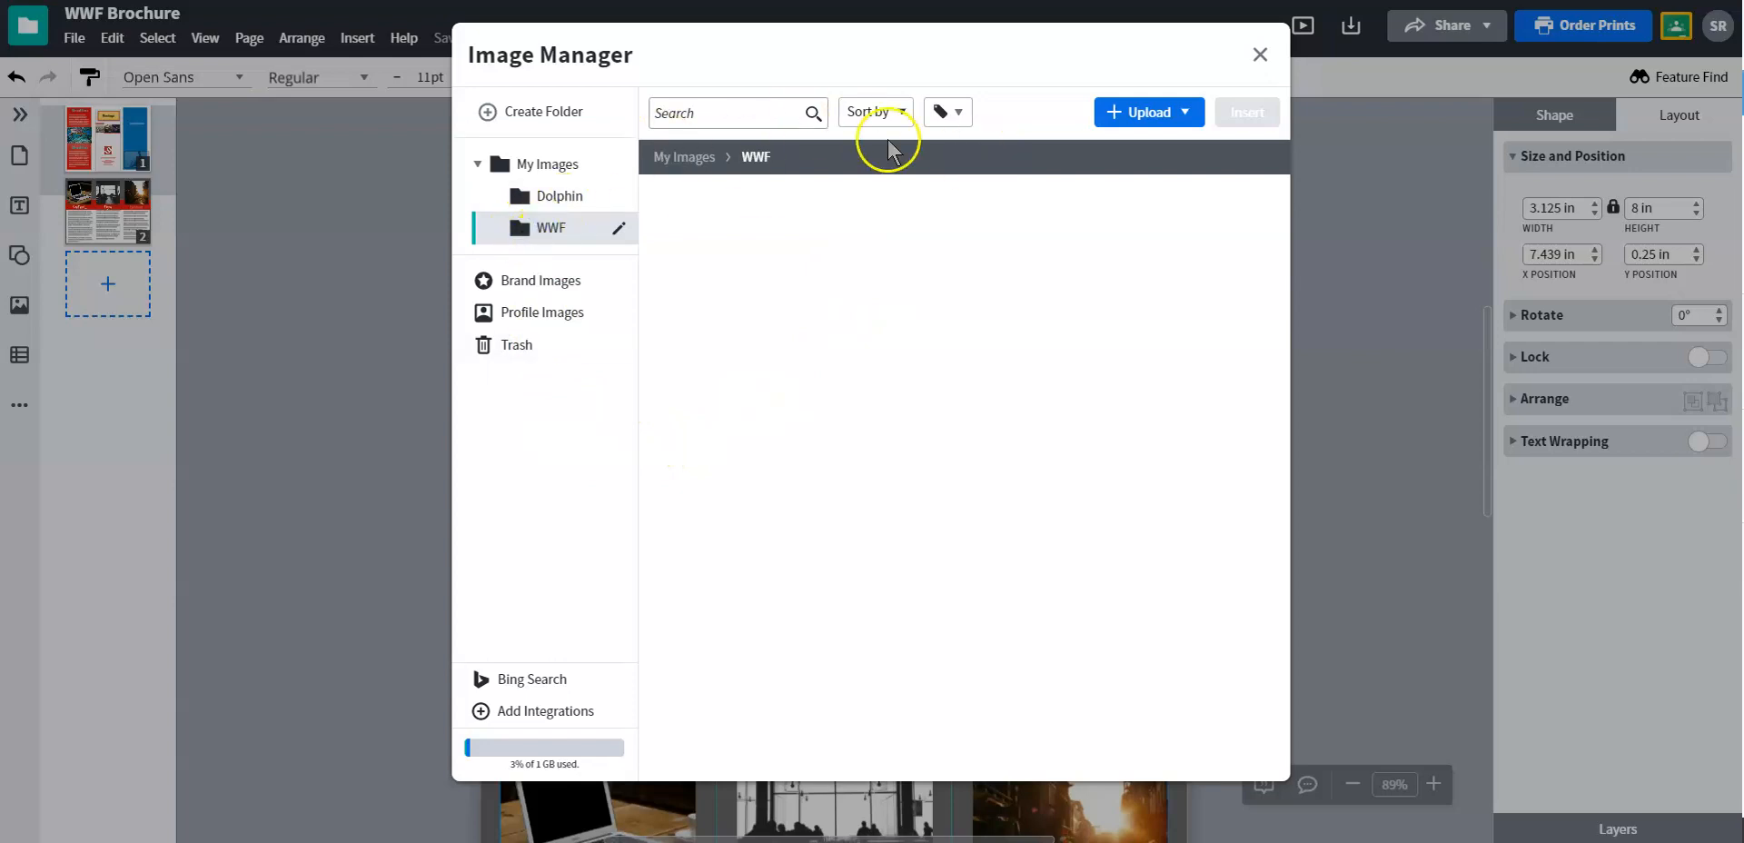
Upload the Pelican Perch image from the Pictures folder into the WWF folder.
click(1119, 127)
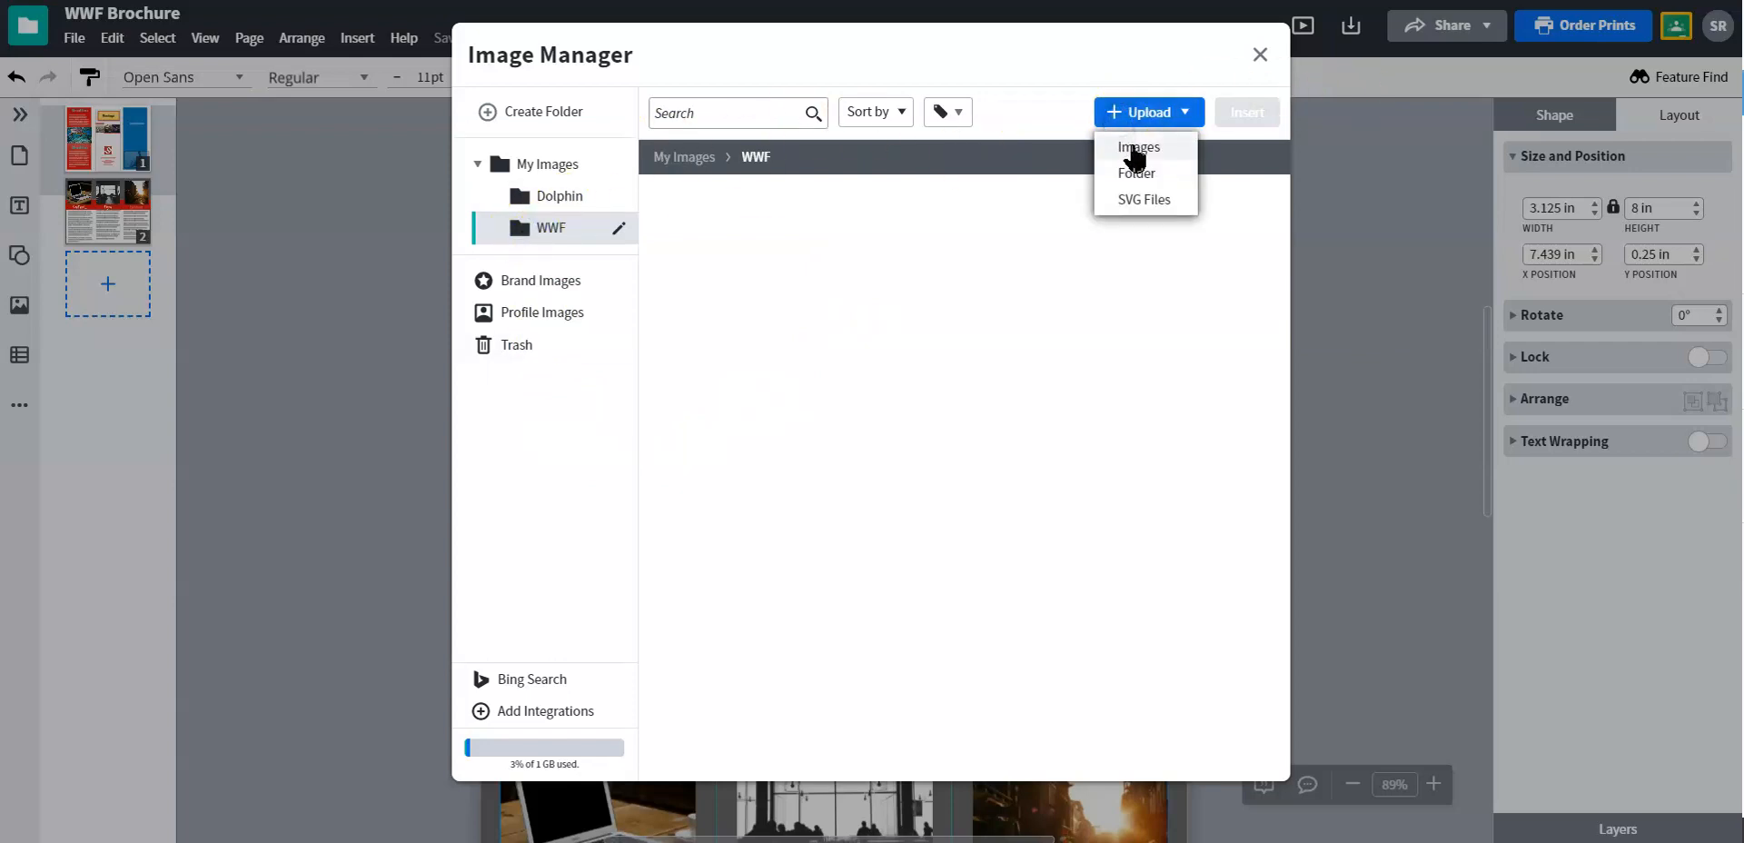
click(1134, 149)
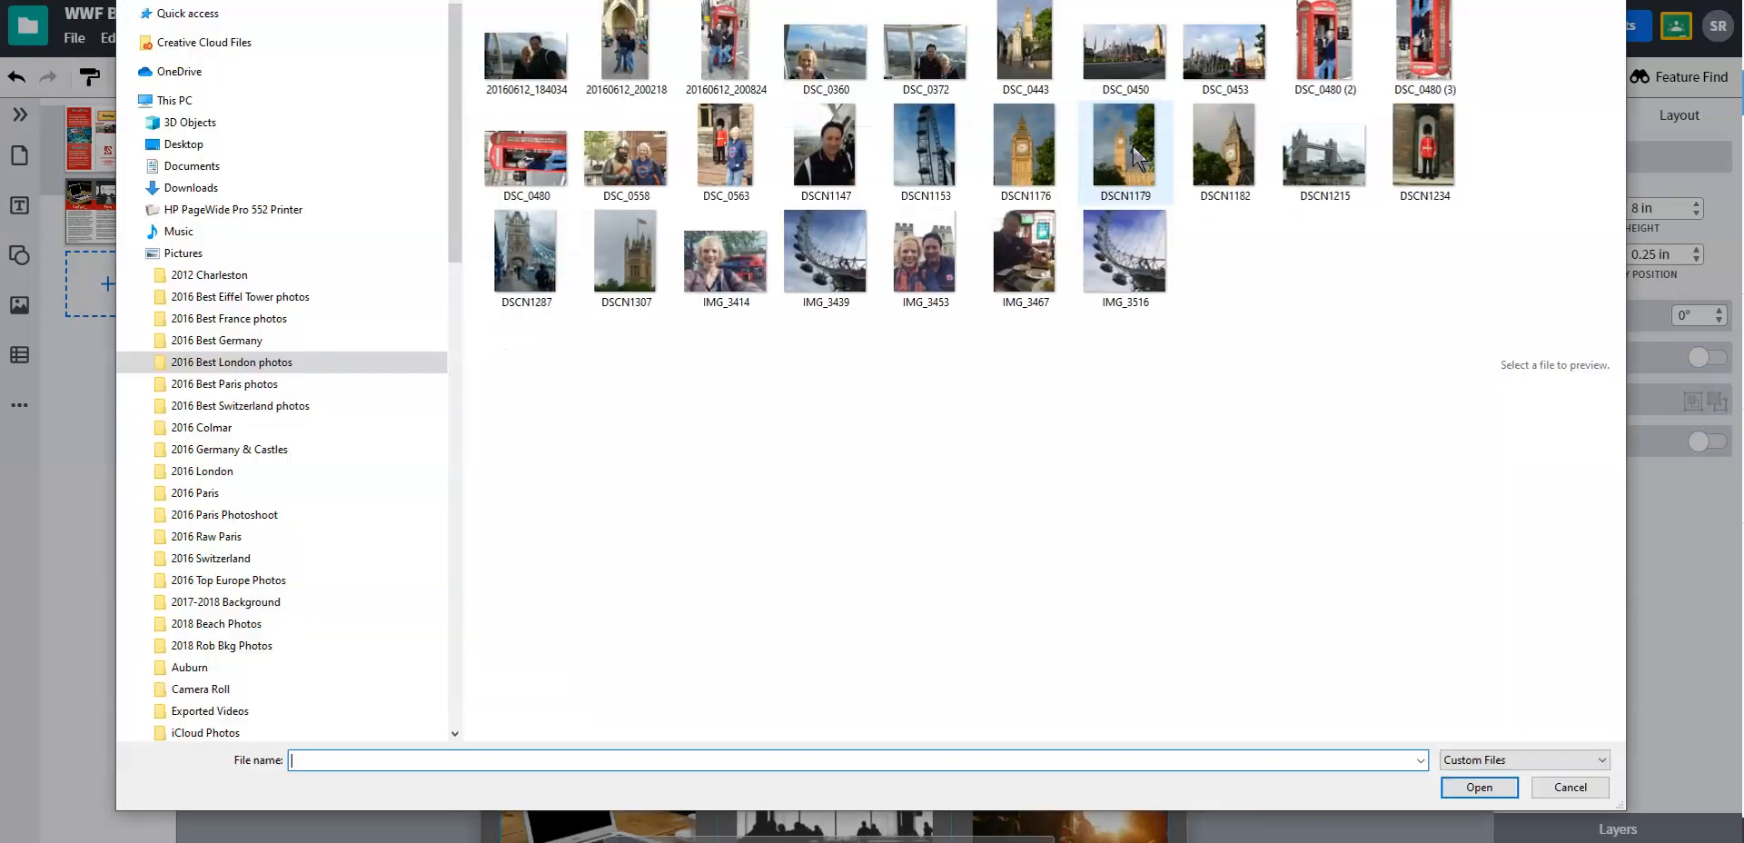
key(alt+Up)
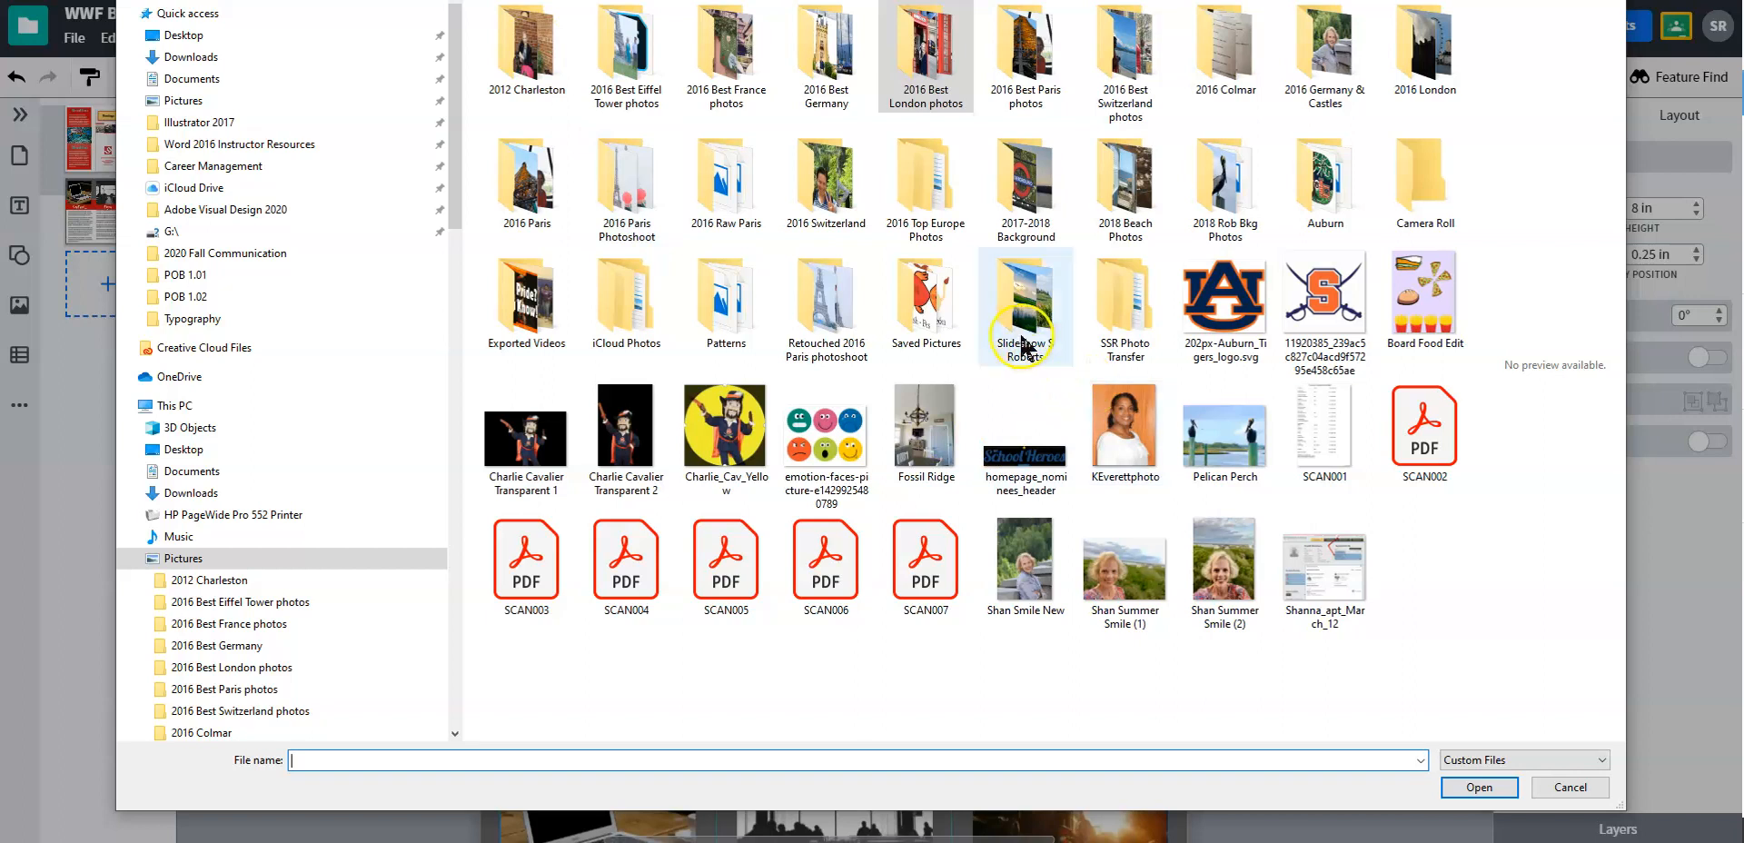
double_click(1213, 442)
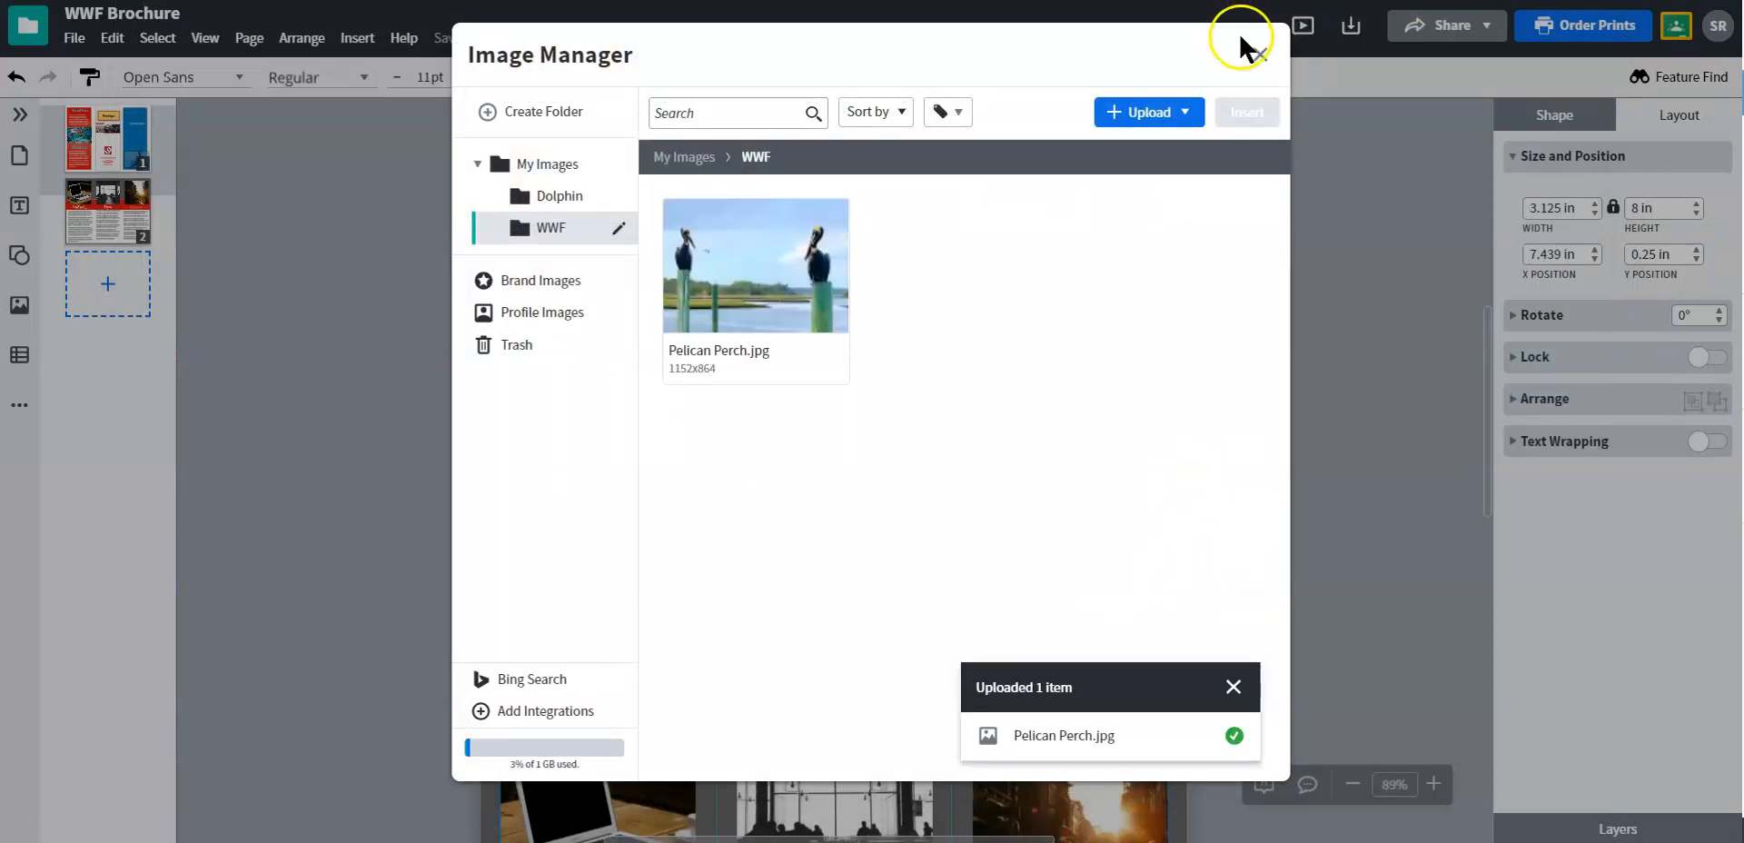
Upload the photo IMG_7839 from the 2018 Beach Photos folder into the WWF folder.
click(1141, 115)
click(1126, 149)
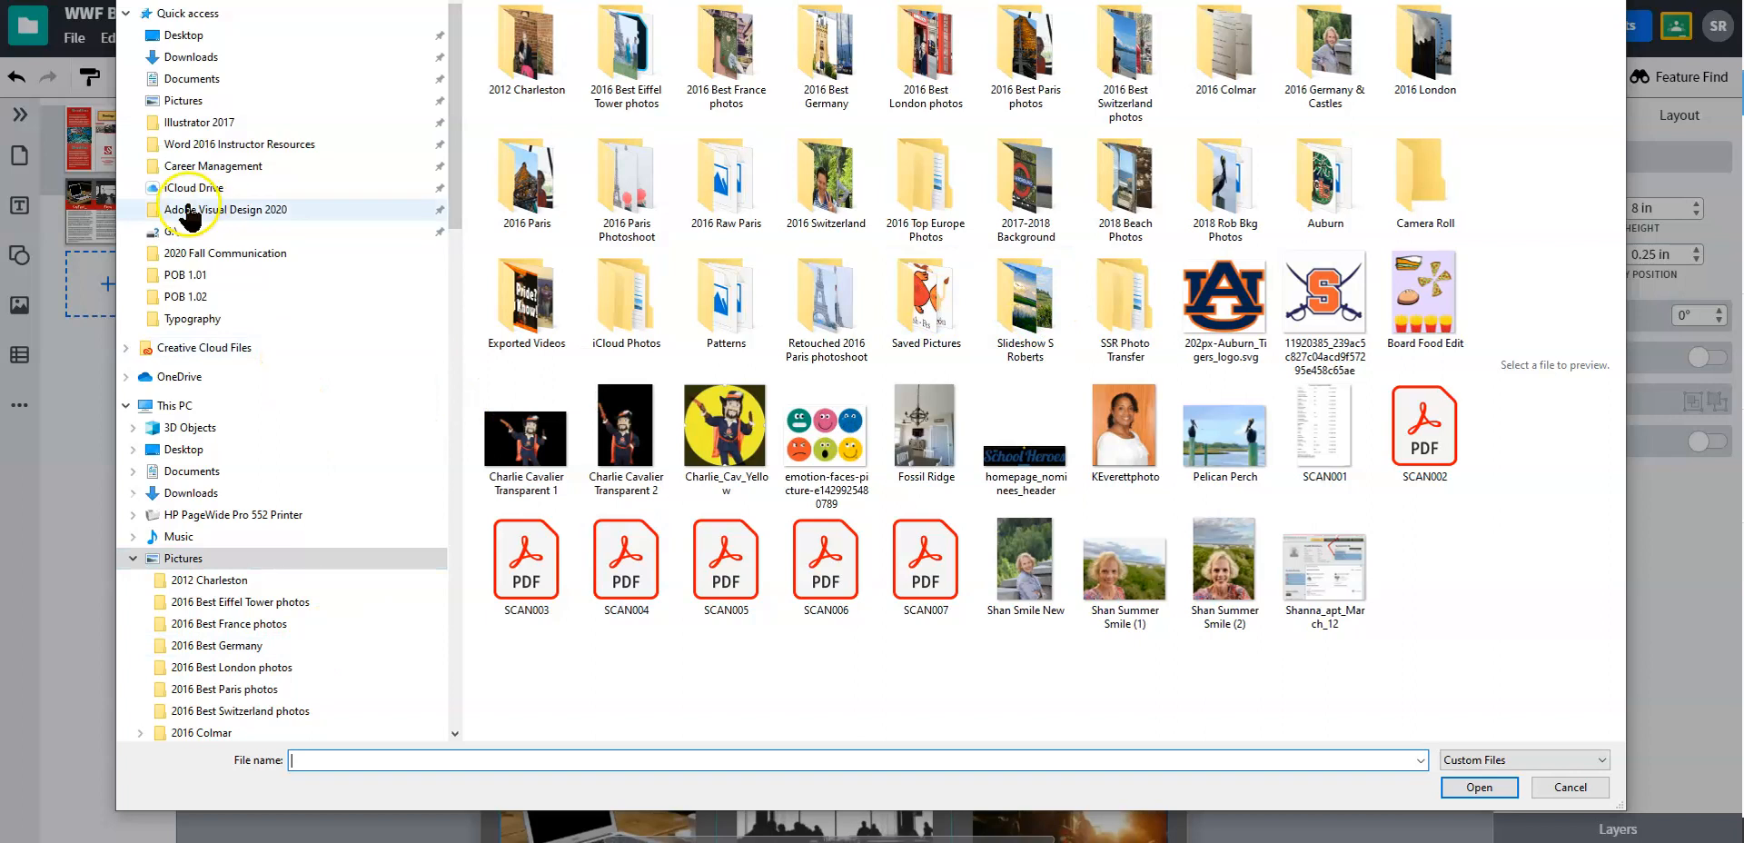
click(194, 104)
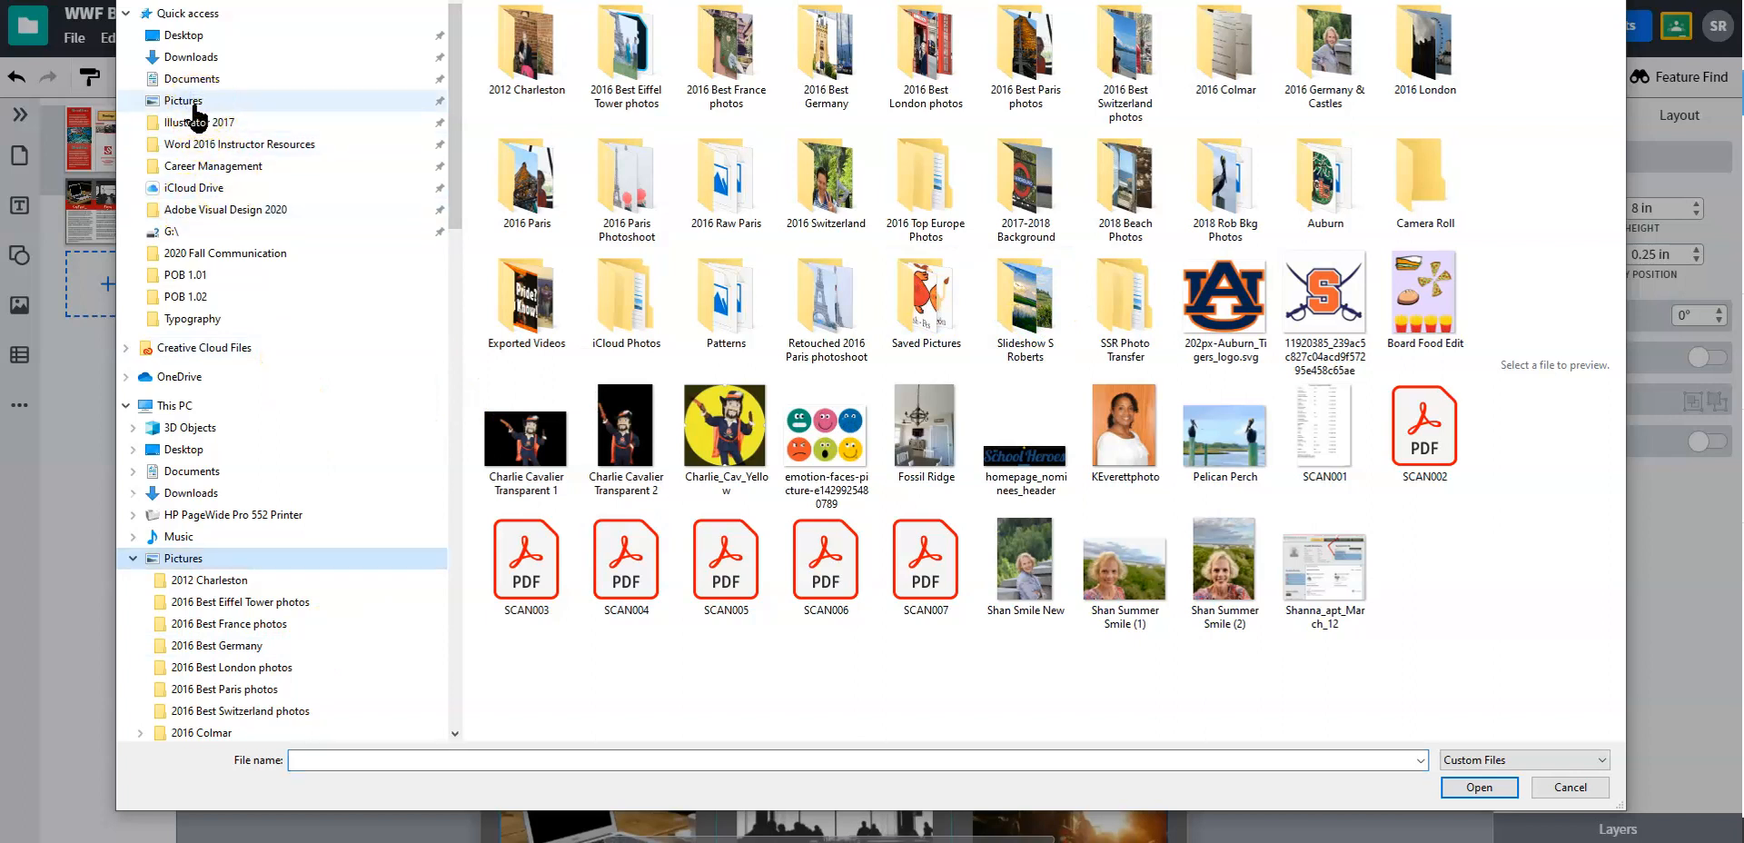
click(154, 103)
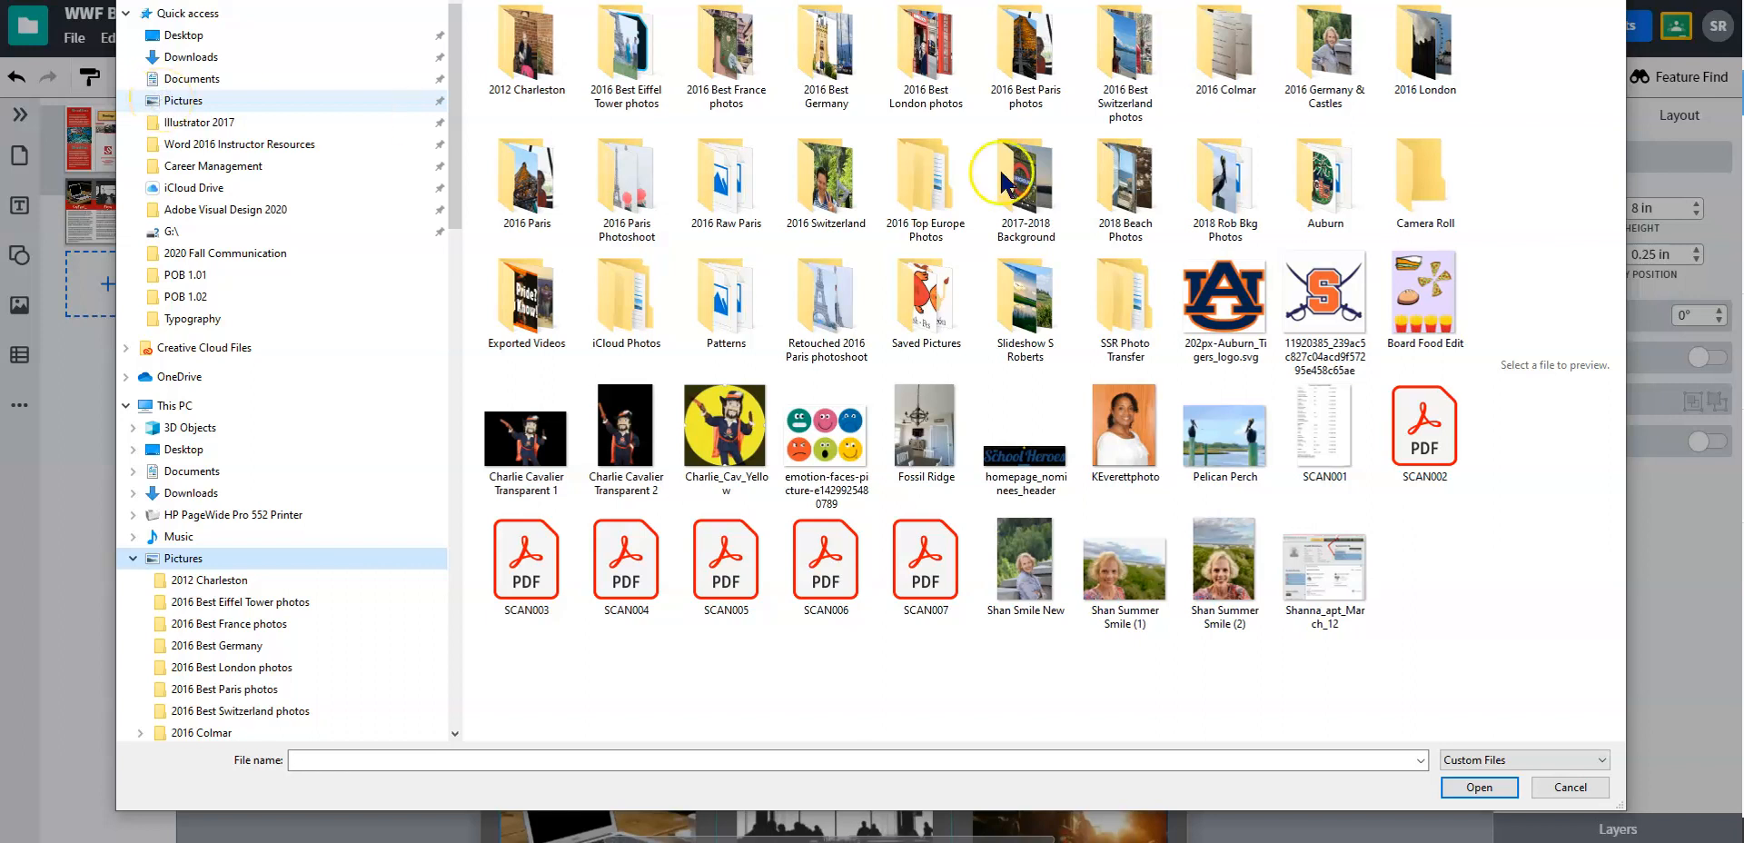
double_click(1226, 190)
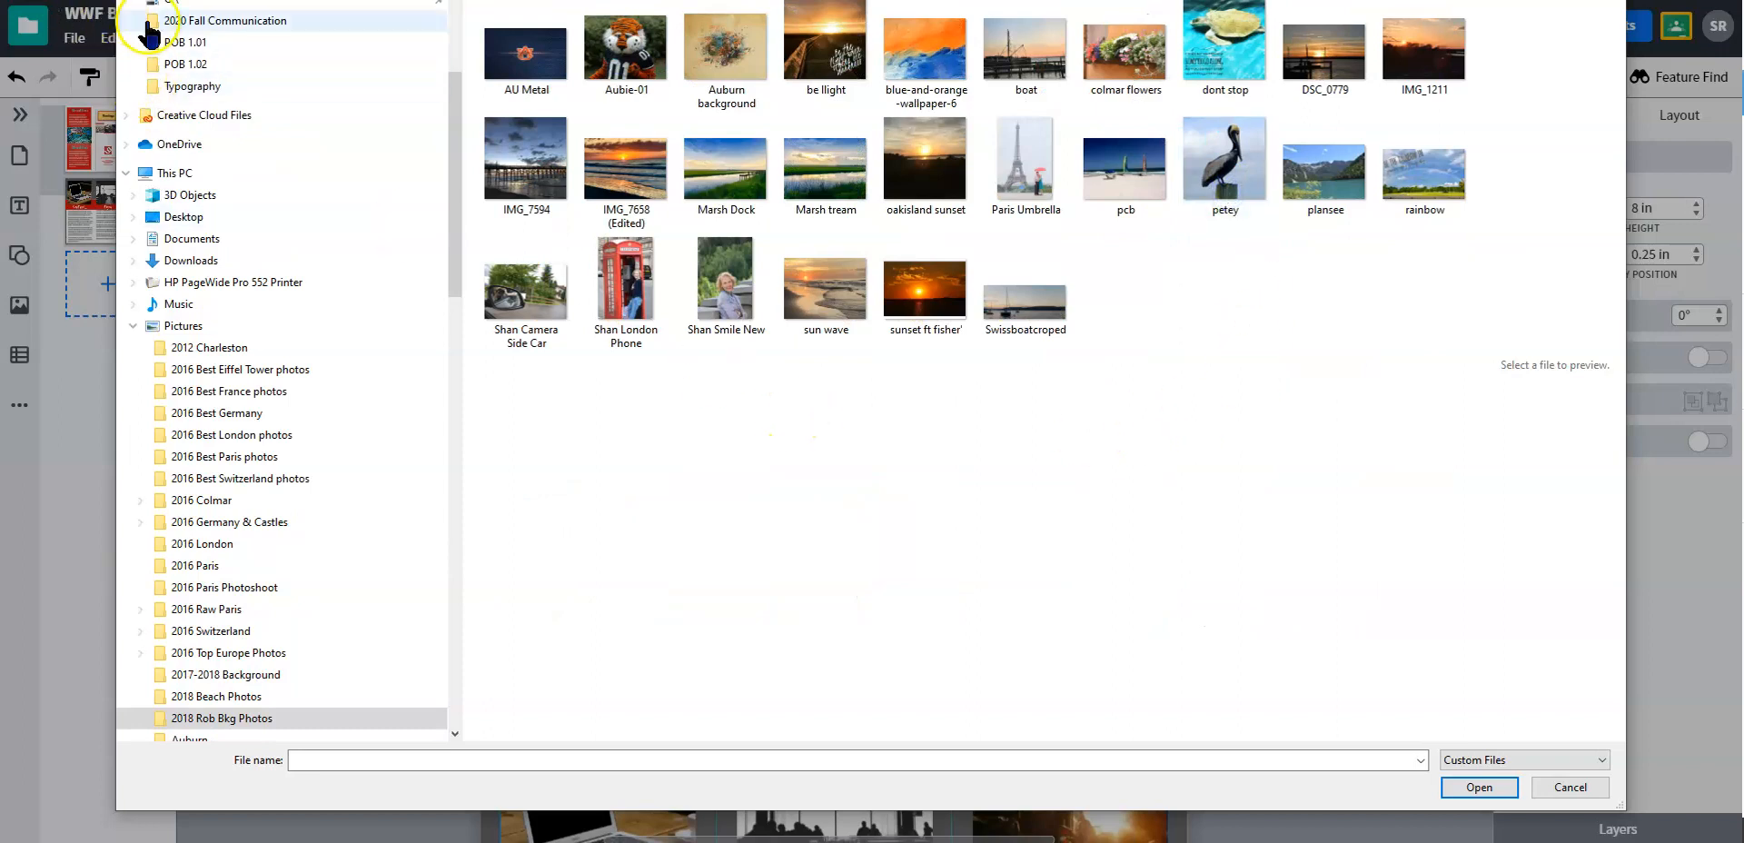
click(180, 333)
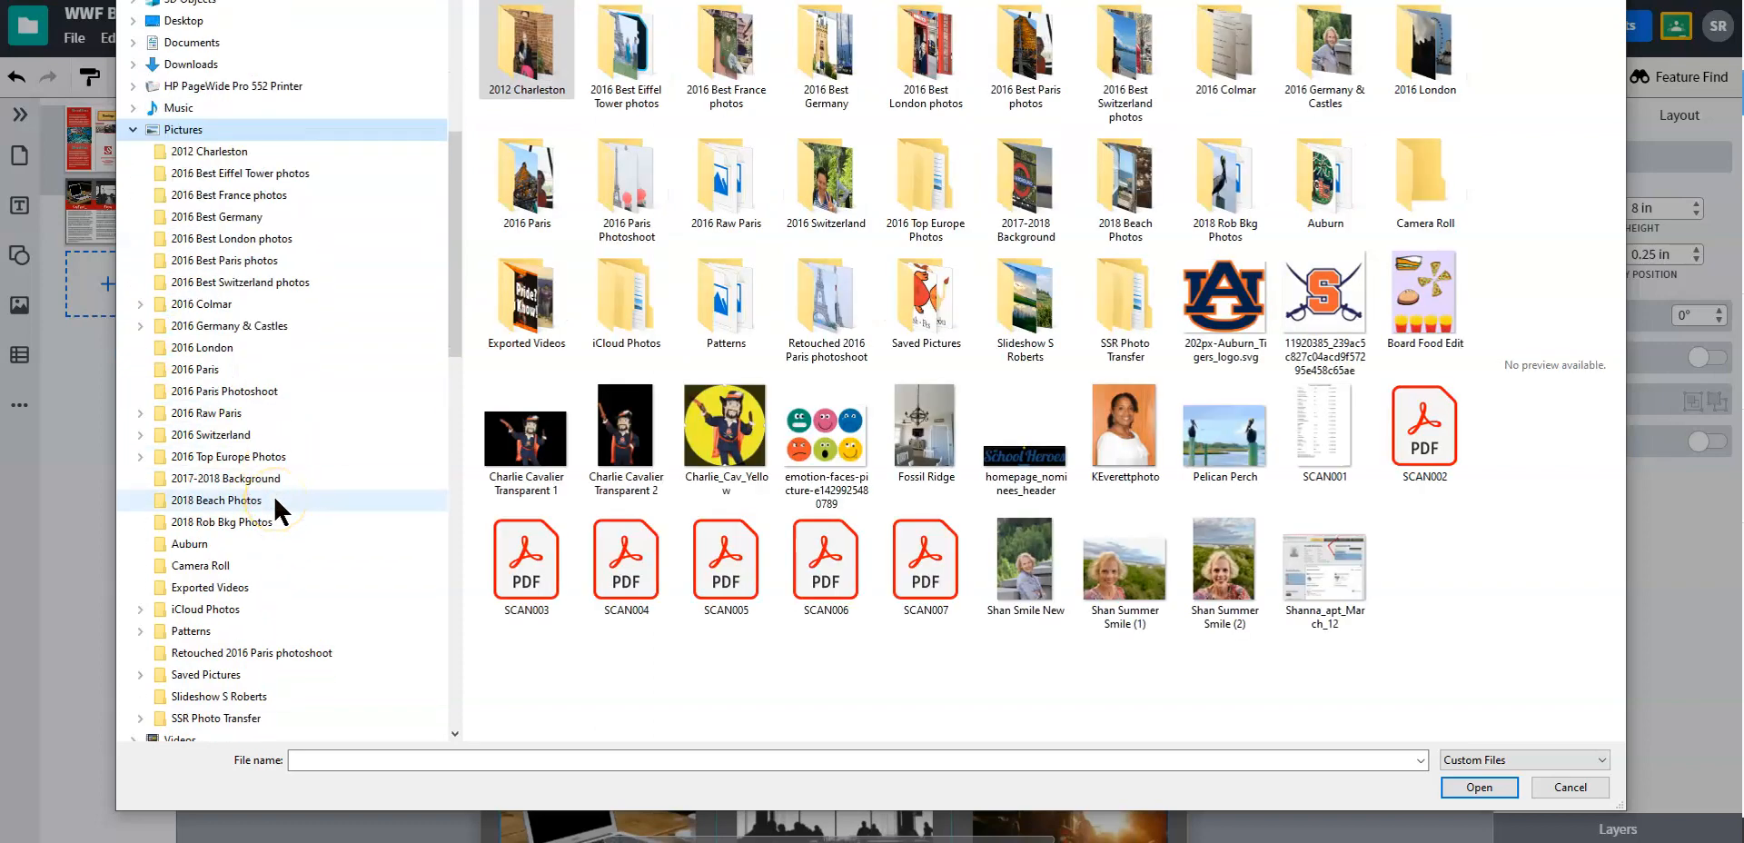
scroll(275, 509, up, 4)
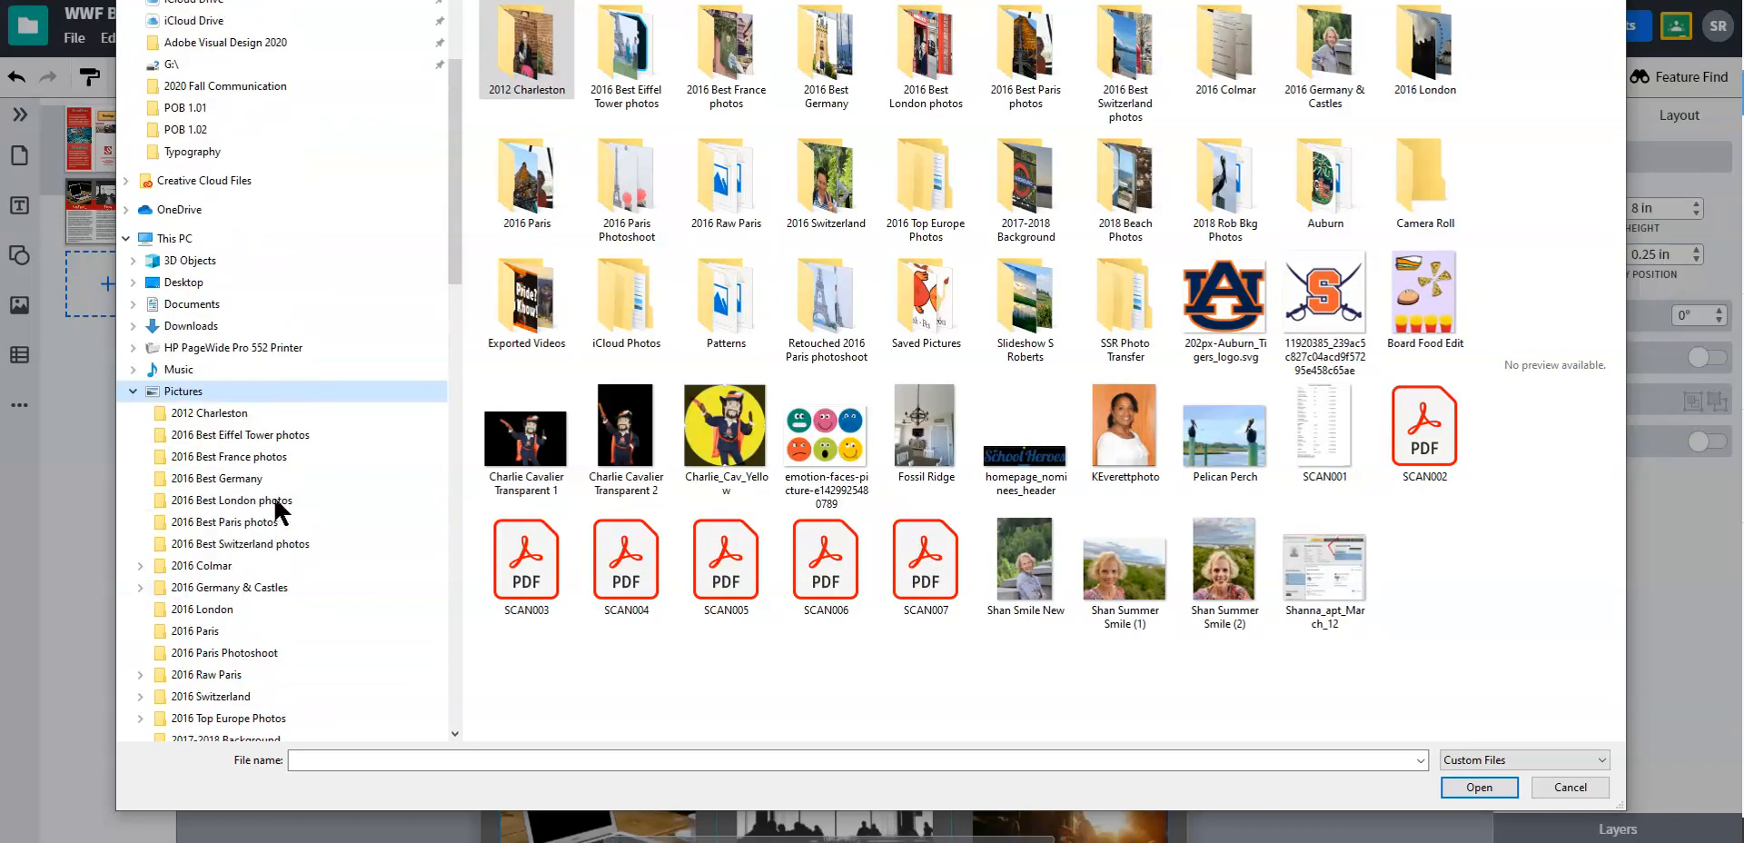
scroll(274, 509, up, 3)
click(166, 84)
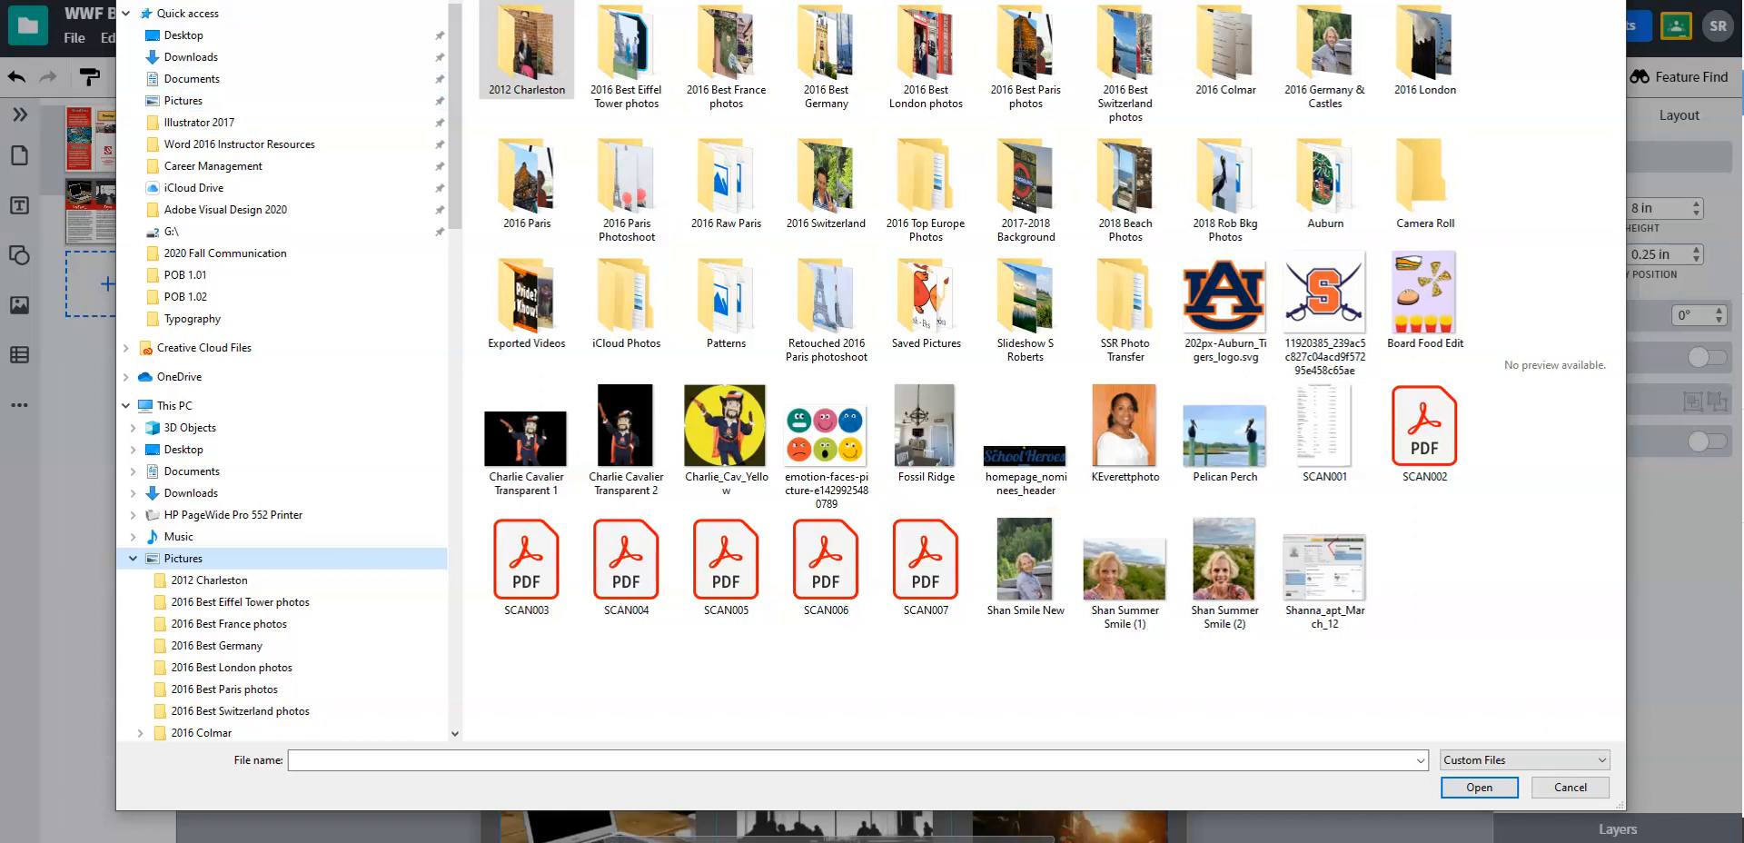
double_click(1130, 191)
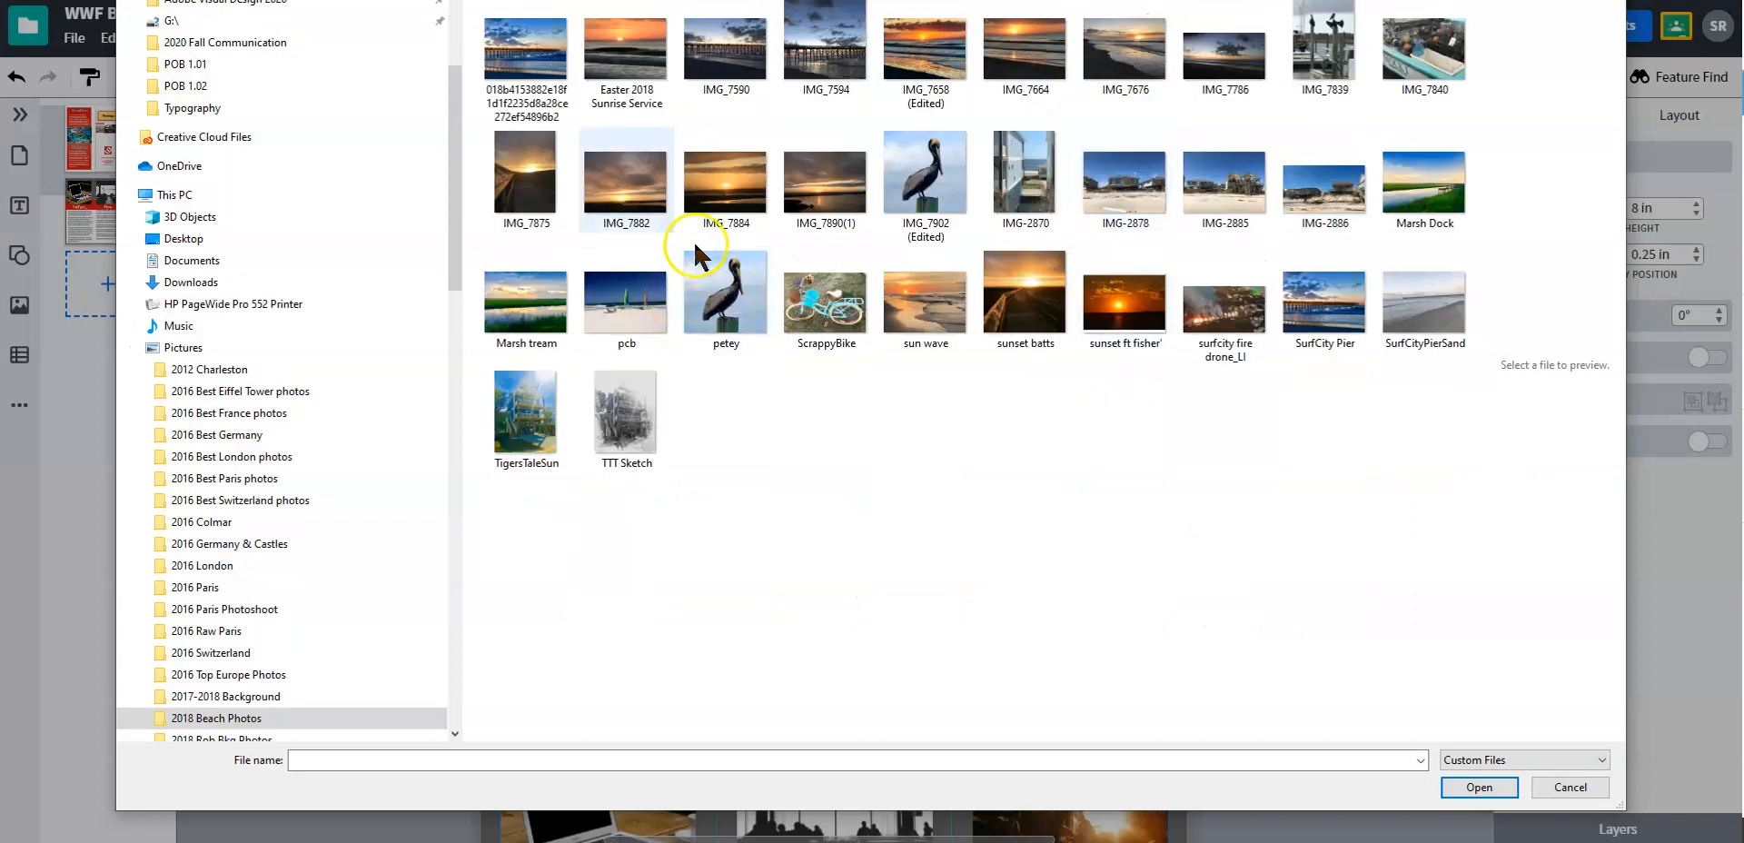
click(1338, 55)
click(1479, 787)
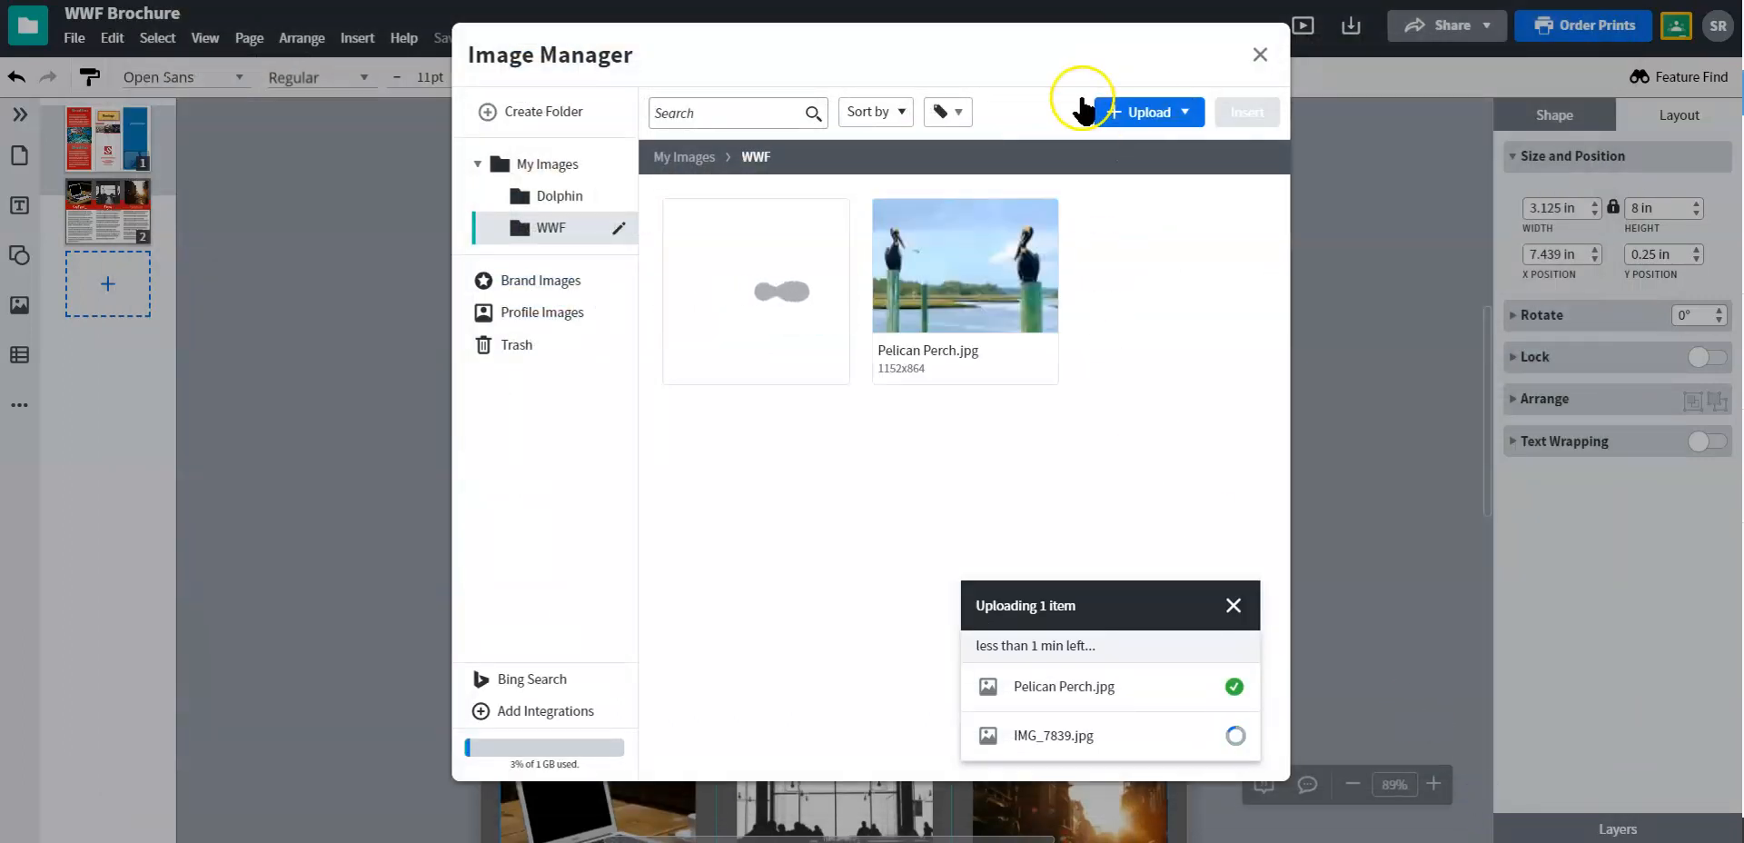
Upload the Marsh Dock image from 2018 Beach Photos into the WWF folder.
click(1141, 111)
click(1137, 145)
click(1414, 196)
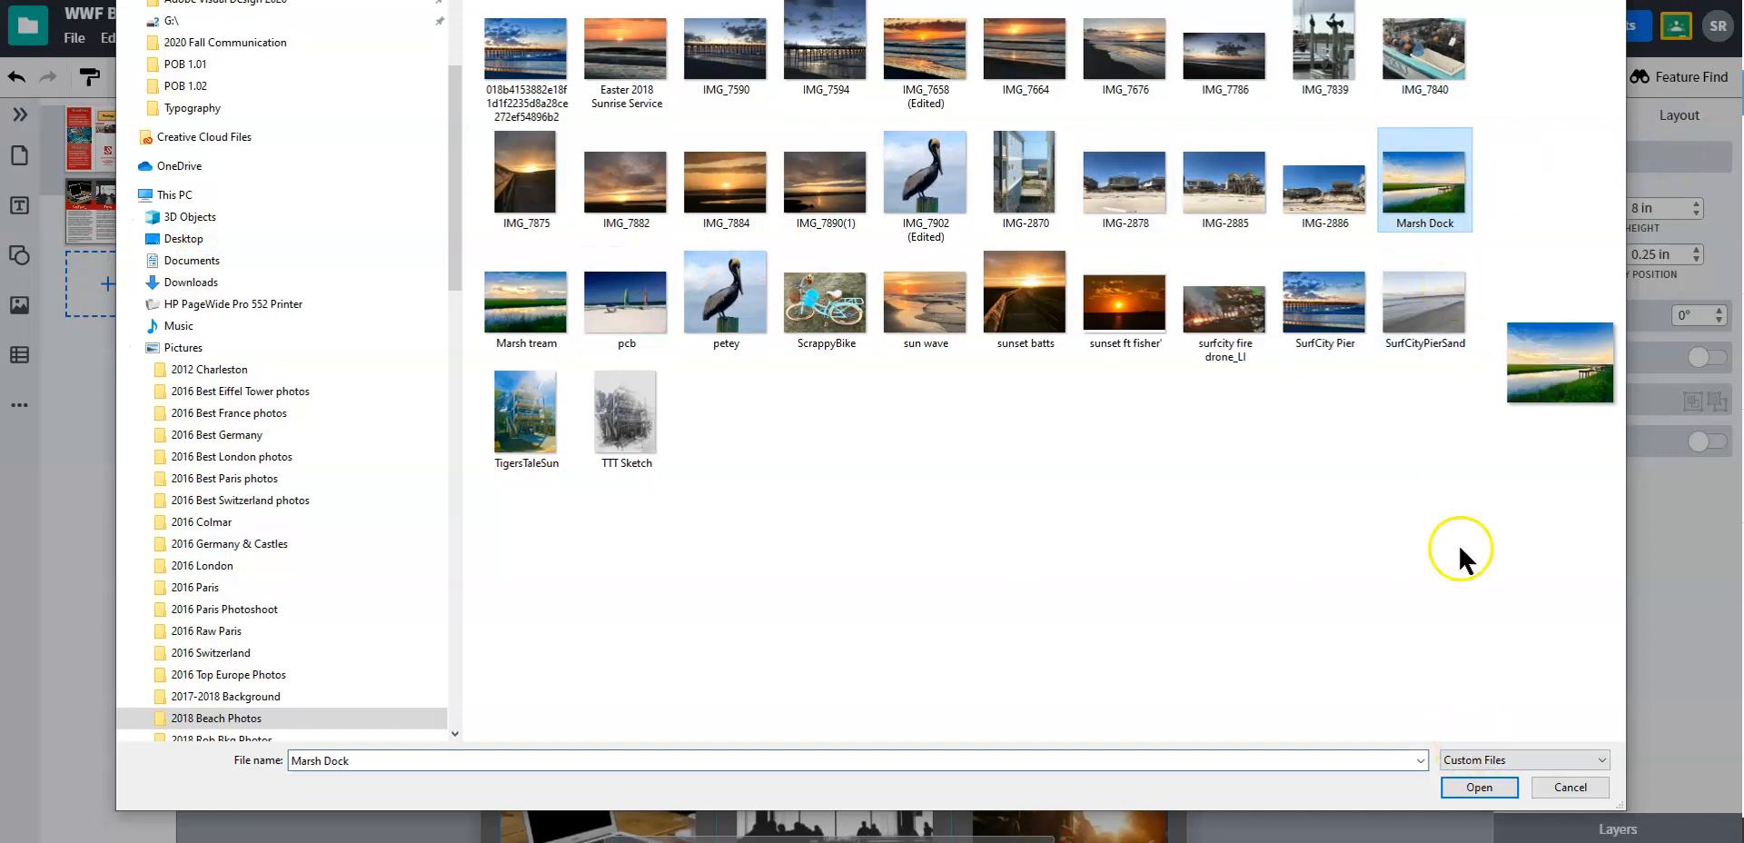
click(1451, 794)
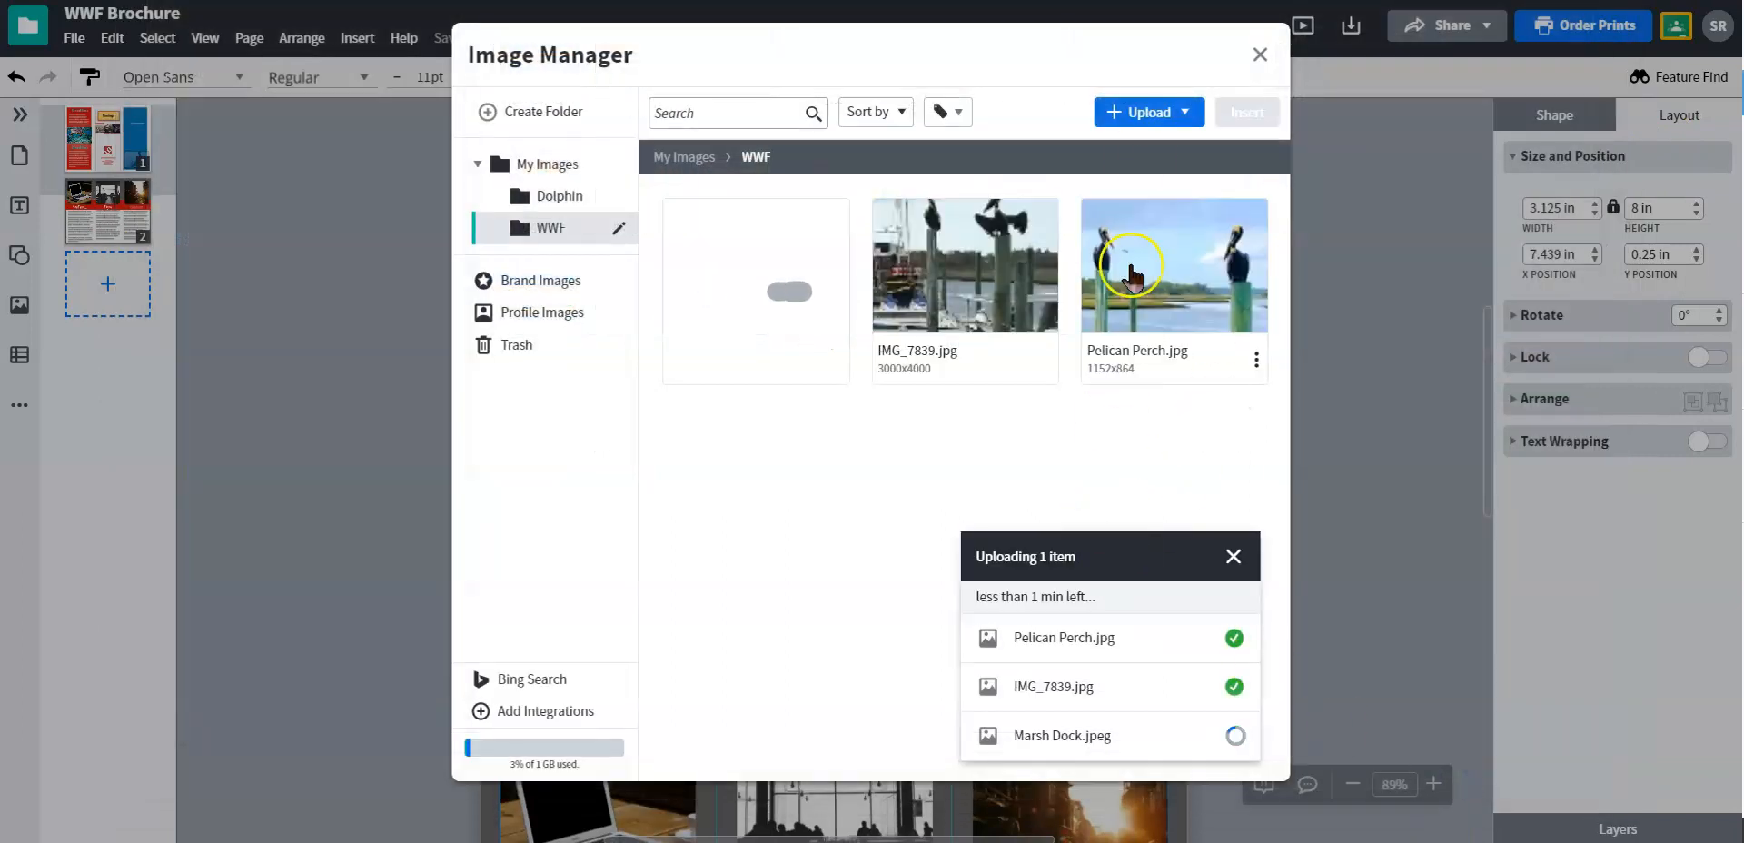
Try to upload IMG_7658 (Edited) into the WWF folder, dismiss the upload list and close the image manager.
click(1147, 114)
click(1138, 145)
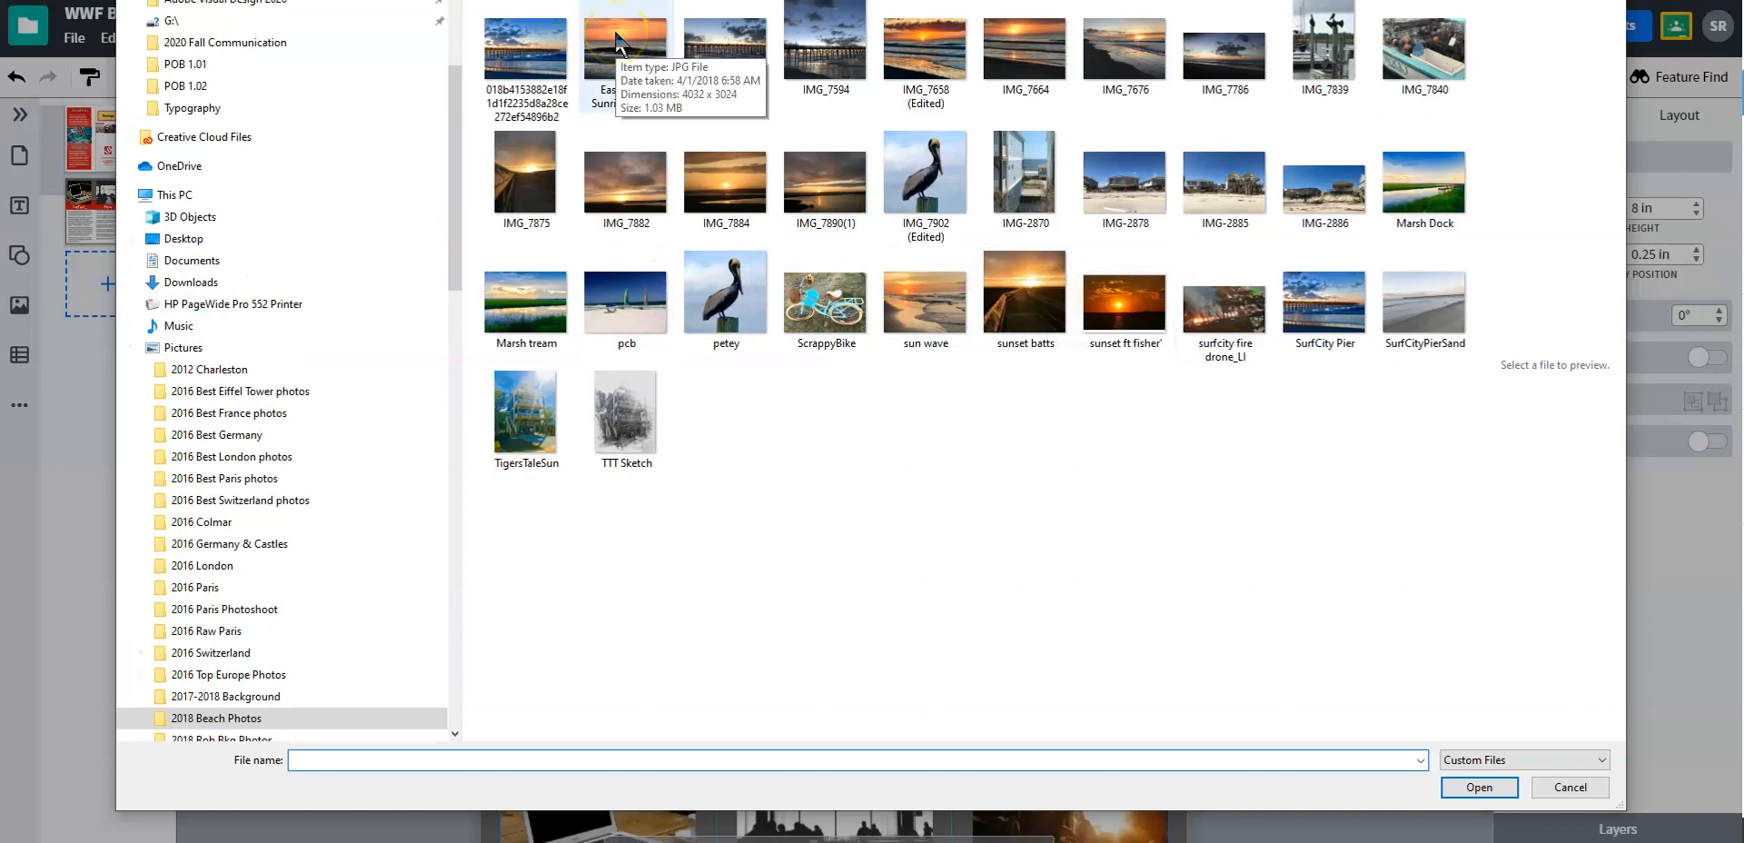
click(926, 50)
click(1490, 787)
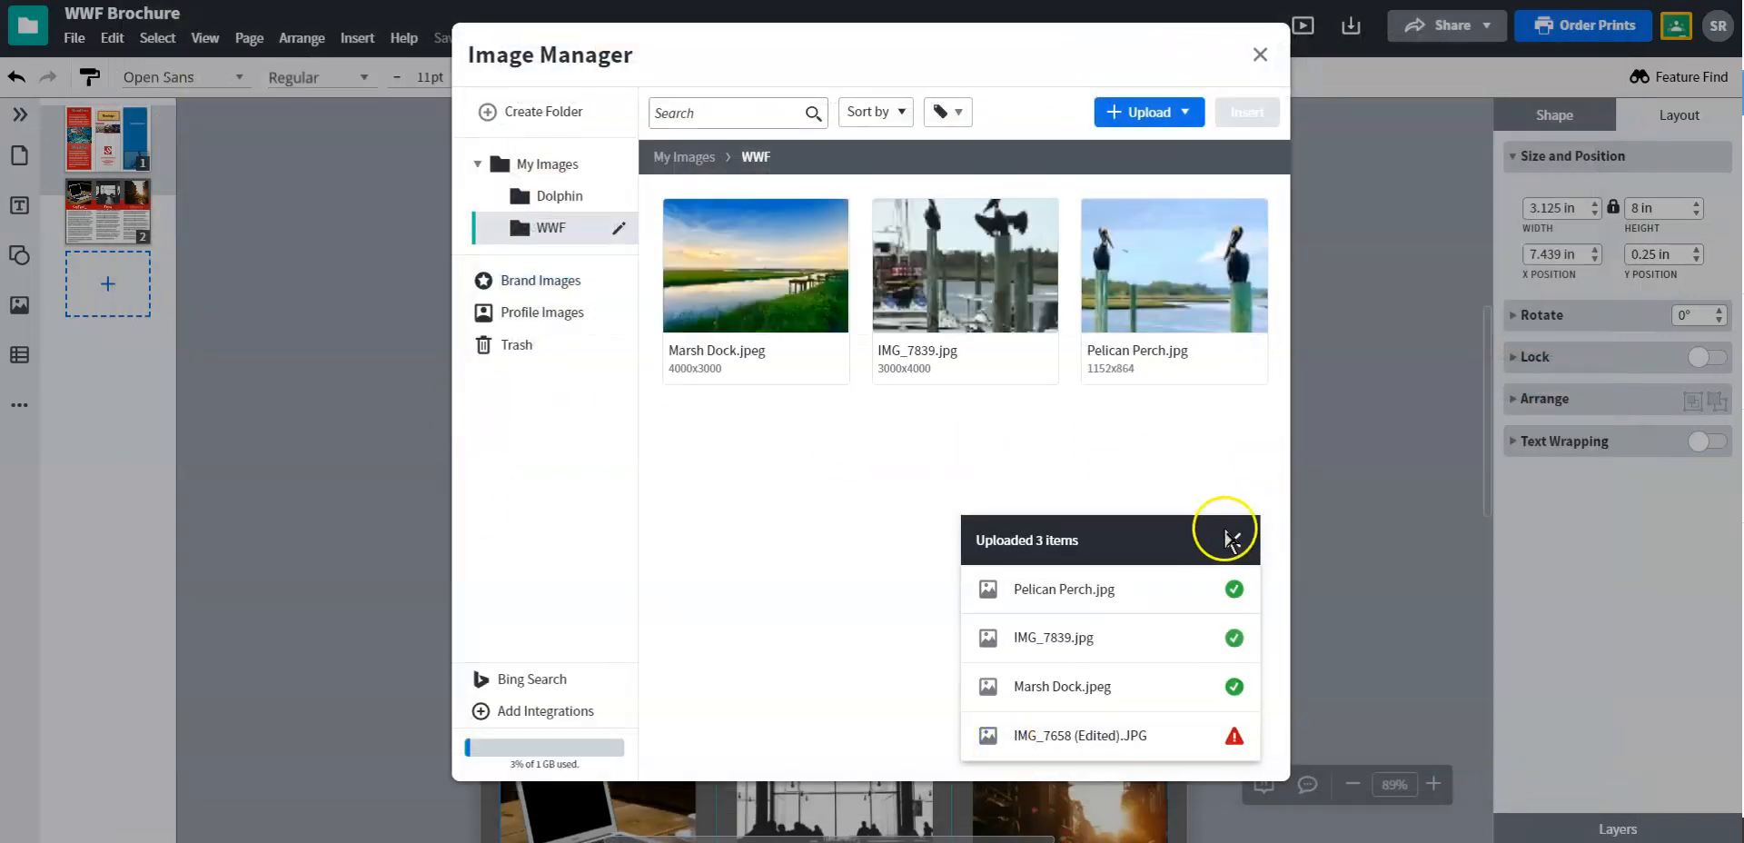
click(1235, 541)
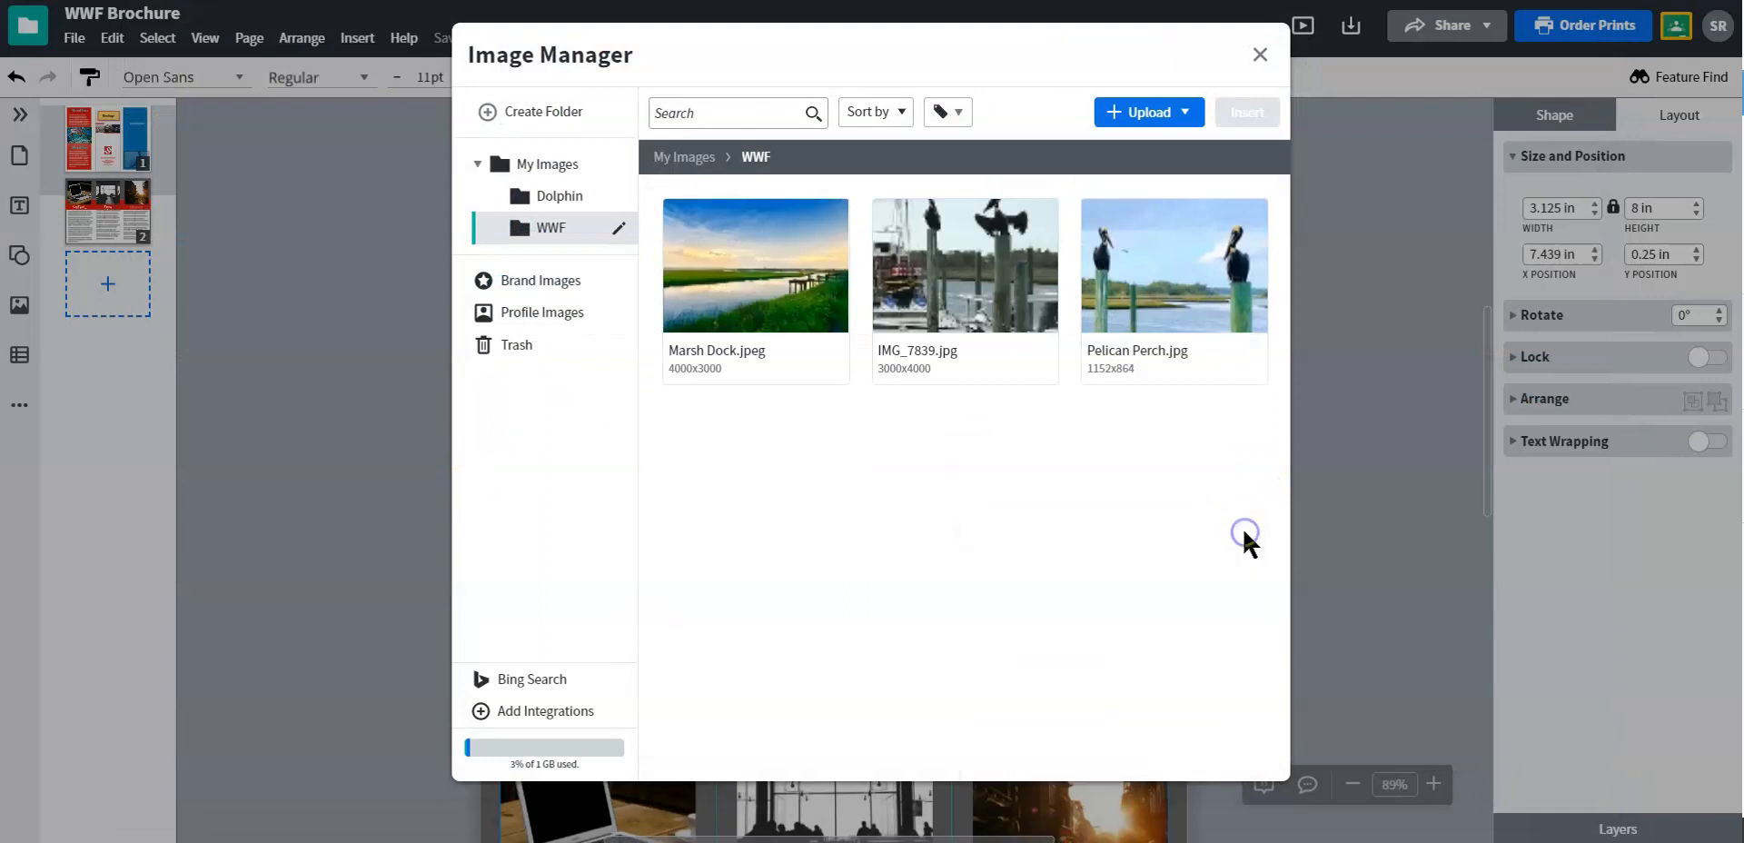
click(1264, 54)
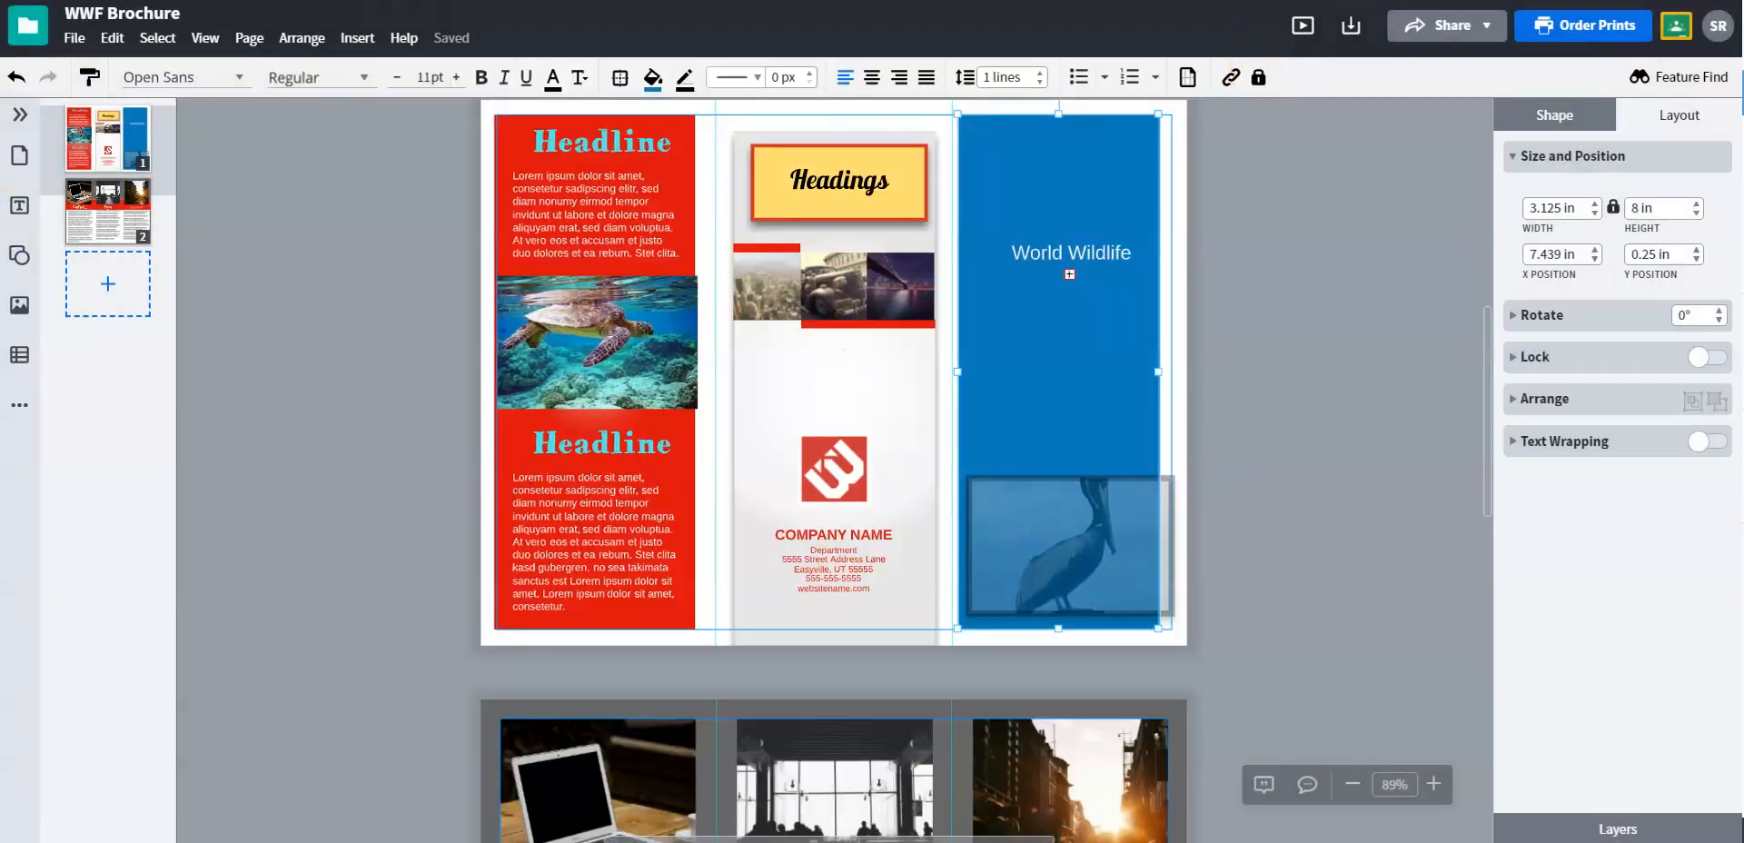
Place the uploaded Pelican Perch image into the blue panel behind the World Wildlife title.
click(777, 293)
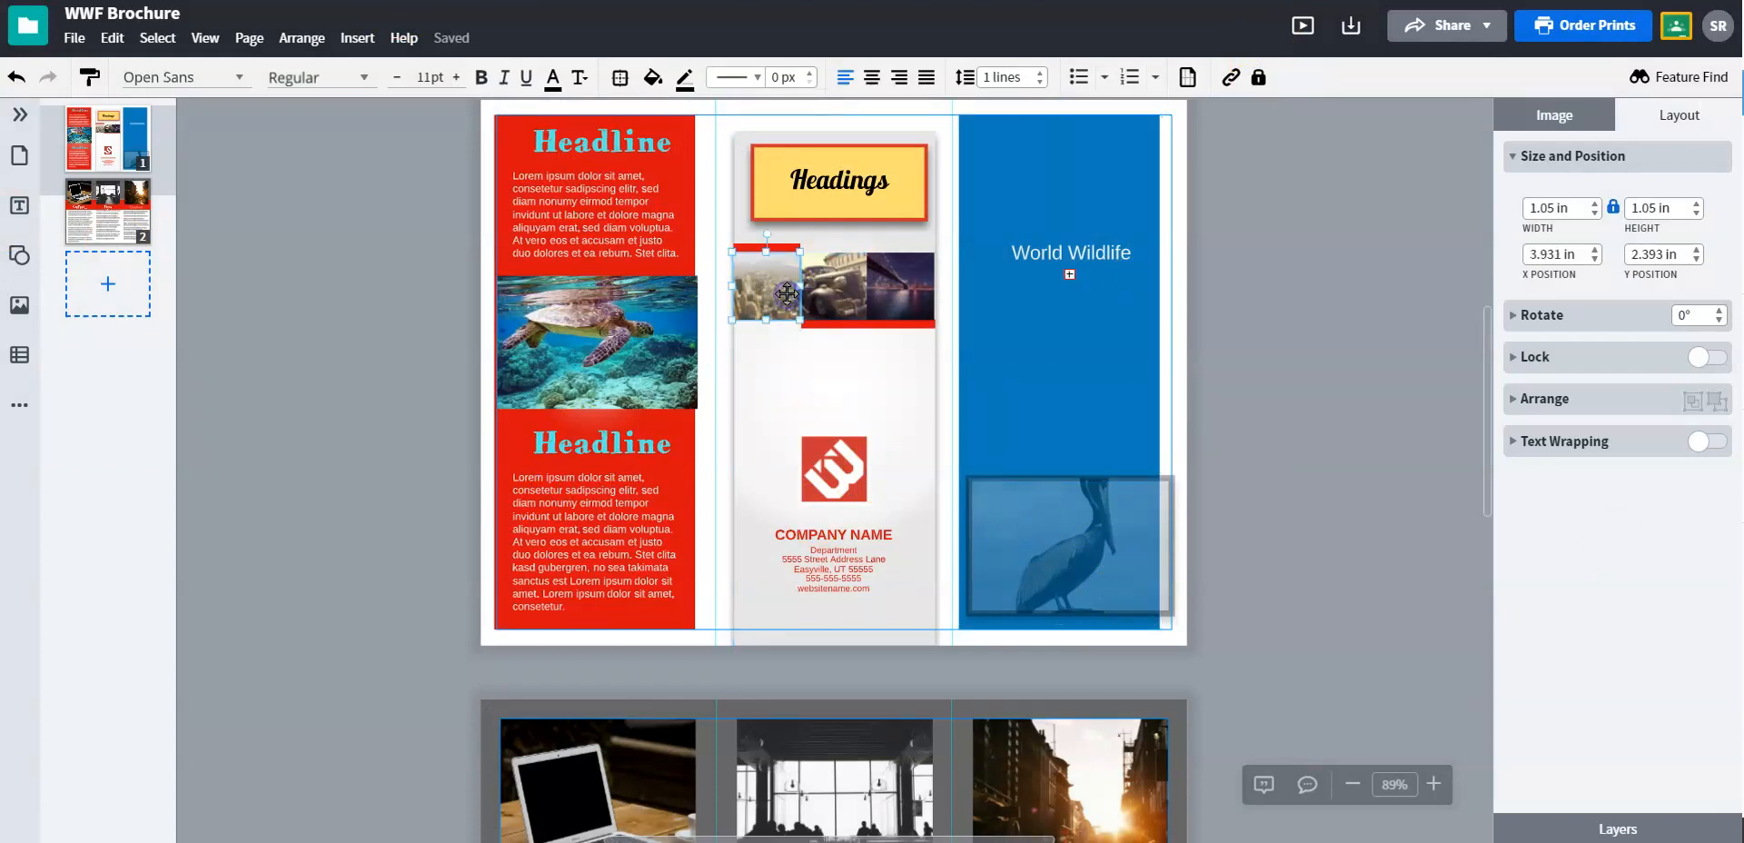
click(16, 302)
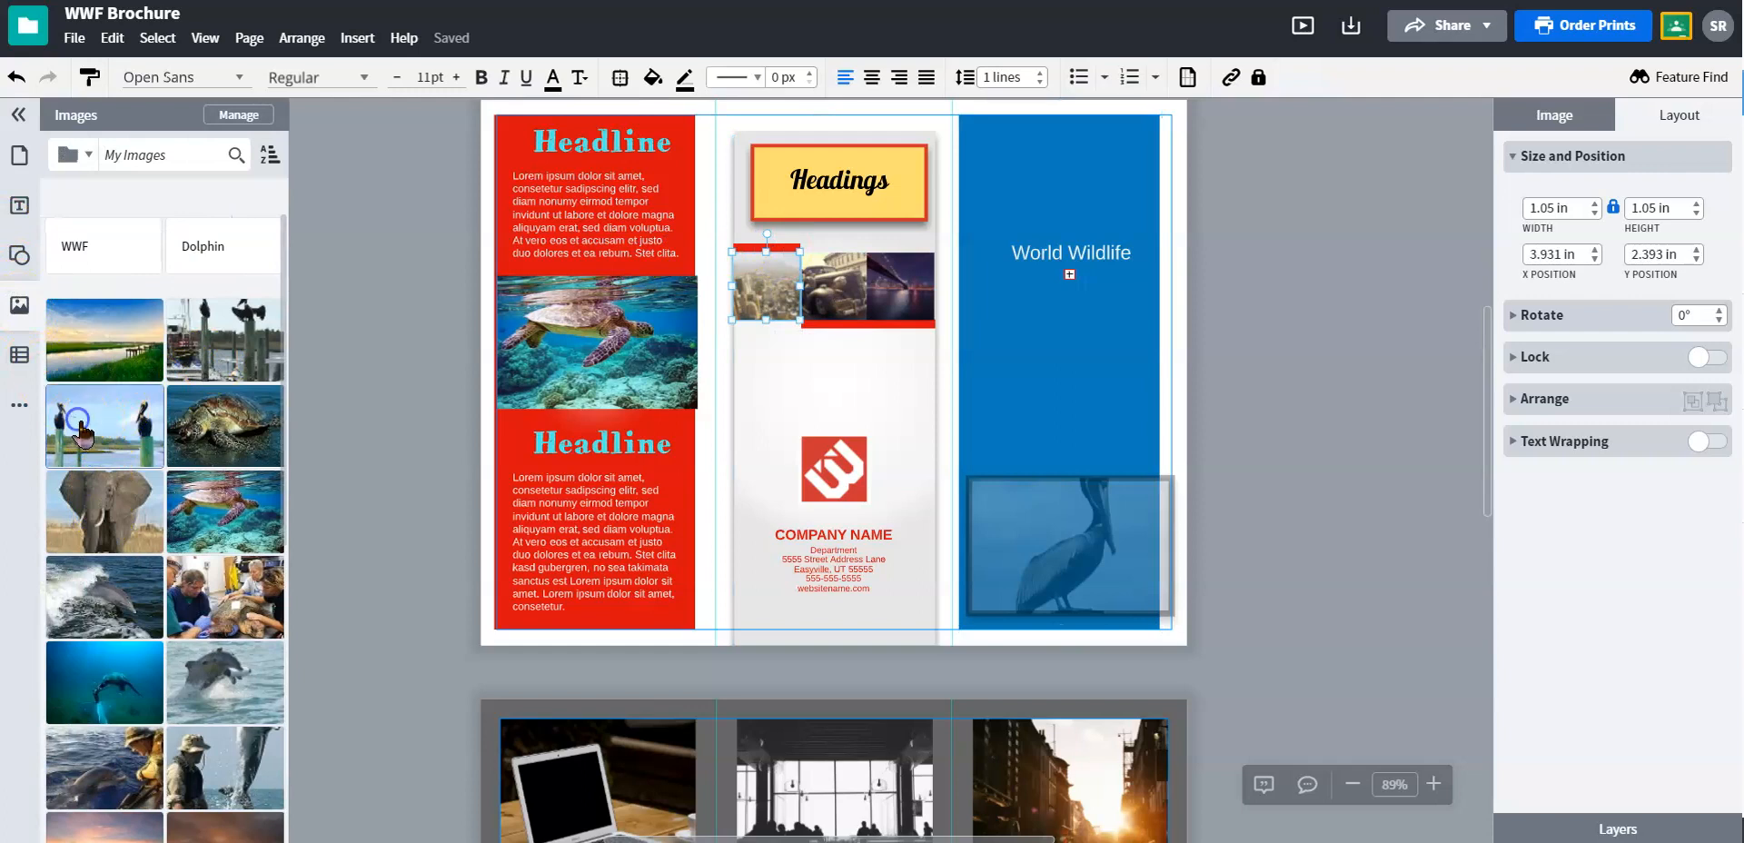
click(1063, 352)
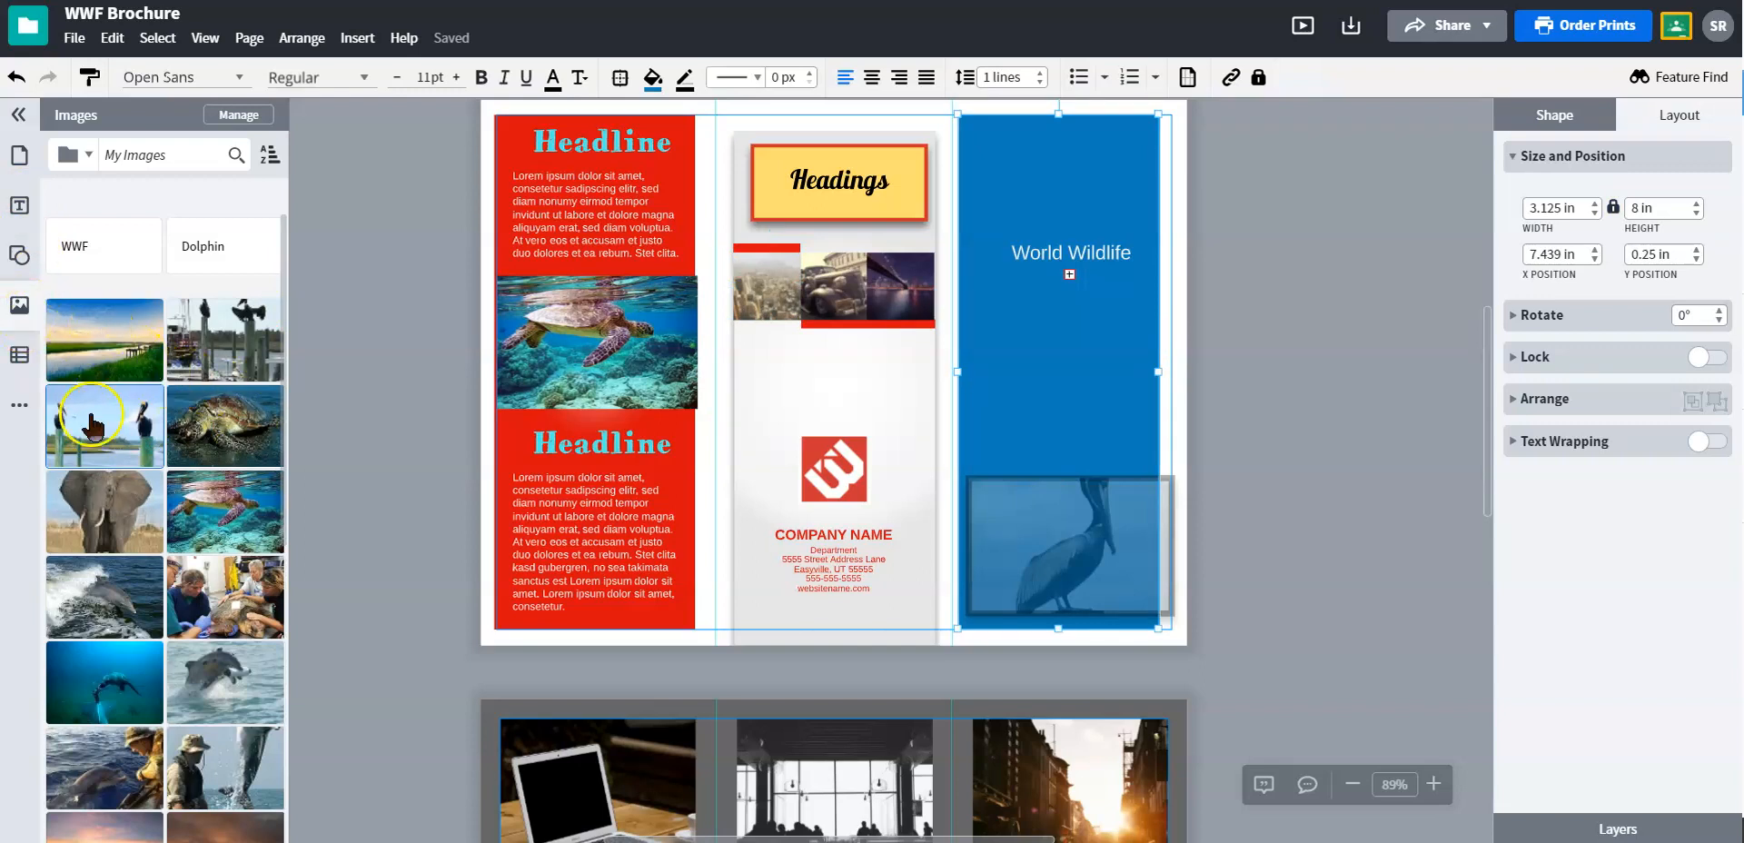
drag(107, 414, 1045, 363)
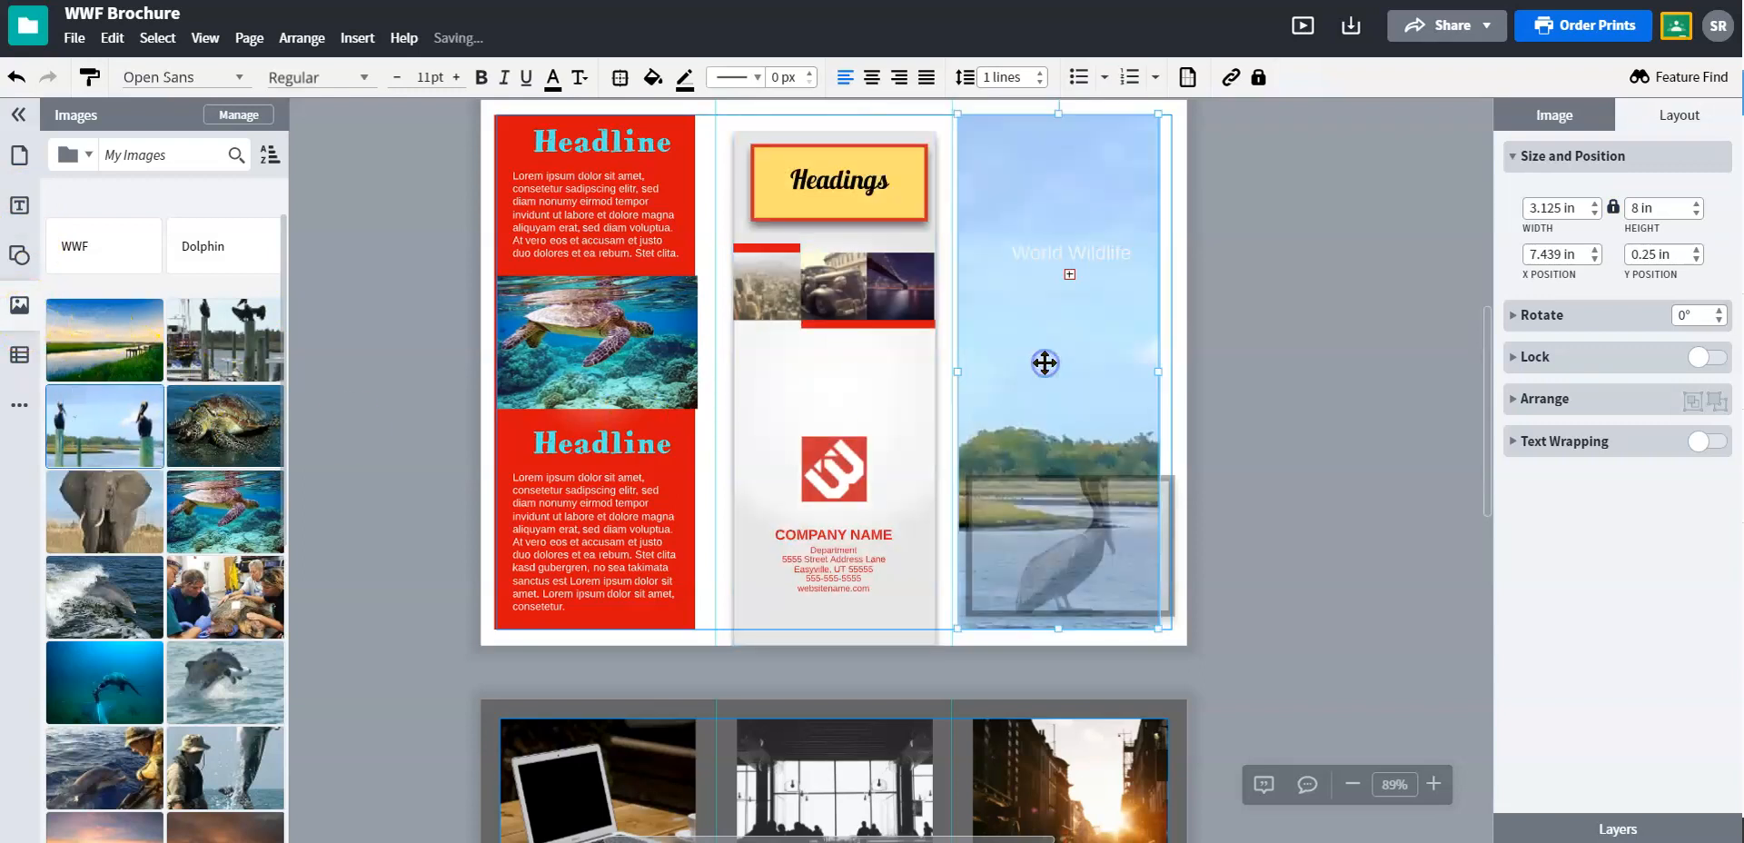
Shift the background image of the World Wildlife panel slightly and move the faded pelican picture off the page.
click(1280, 382)
mouse_move(1042, 344)
mouse_down()
mouse_move(1038, 358)
mouse_move(1059, 327)
mouse_up()
click(1293, 350)
drag(1059, 541, 1417, 389)
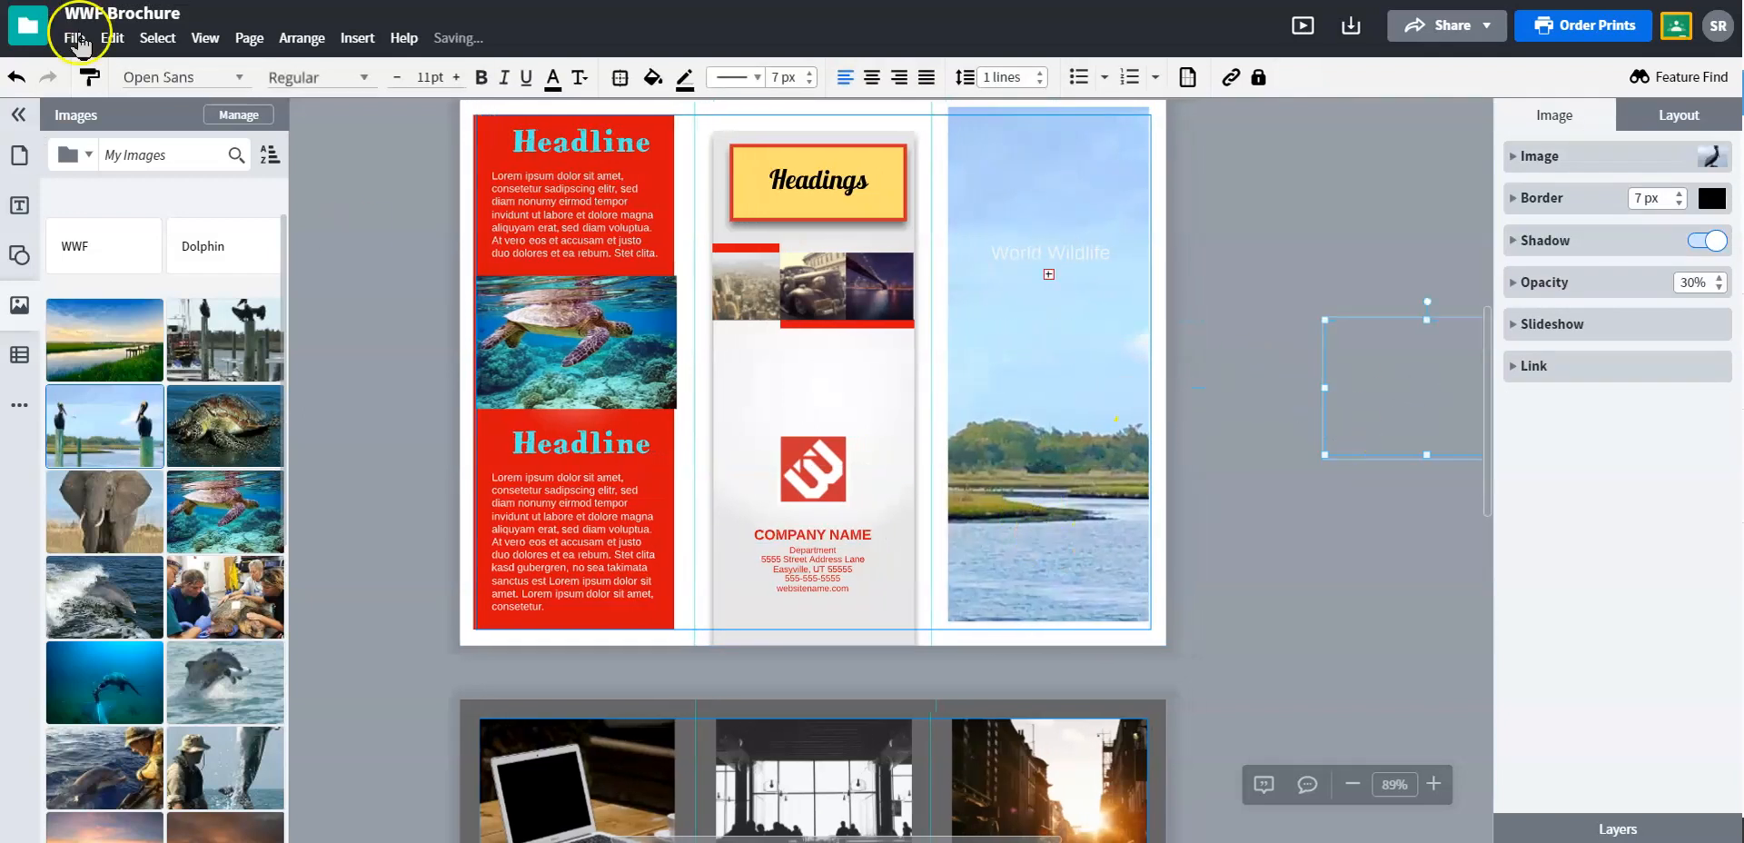
Undo both image moves and the Pelican Perch placement in the World Wildlife panel.
click(17, 80)
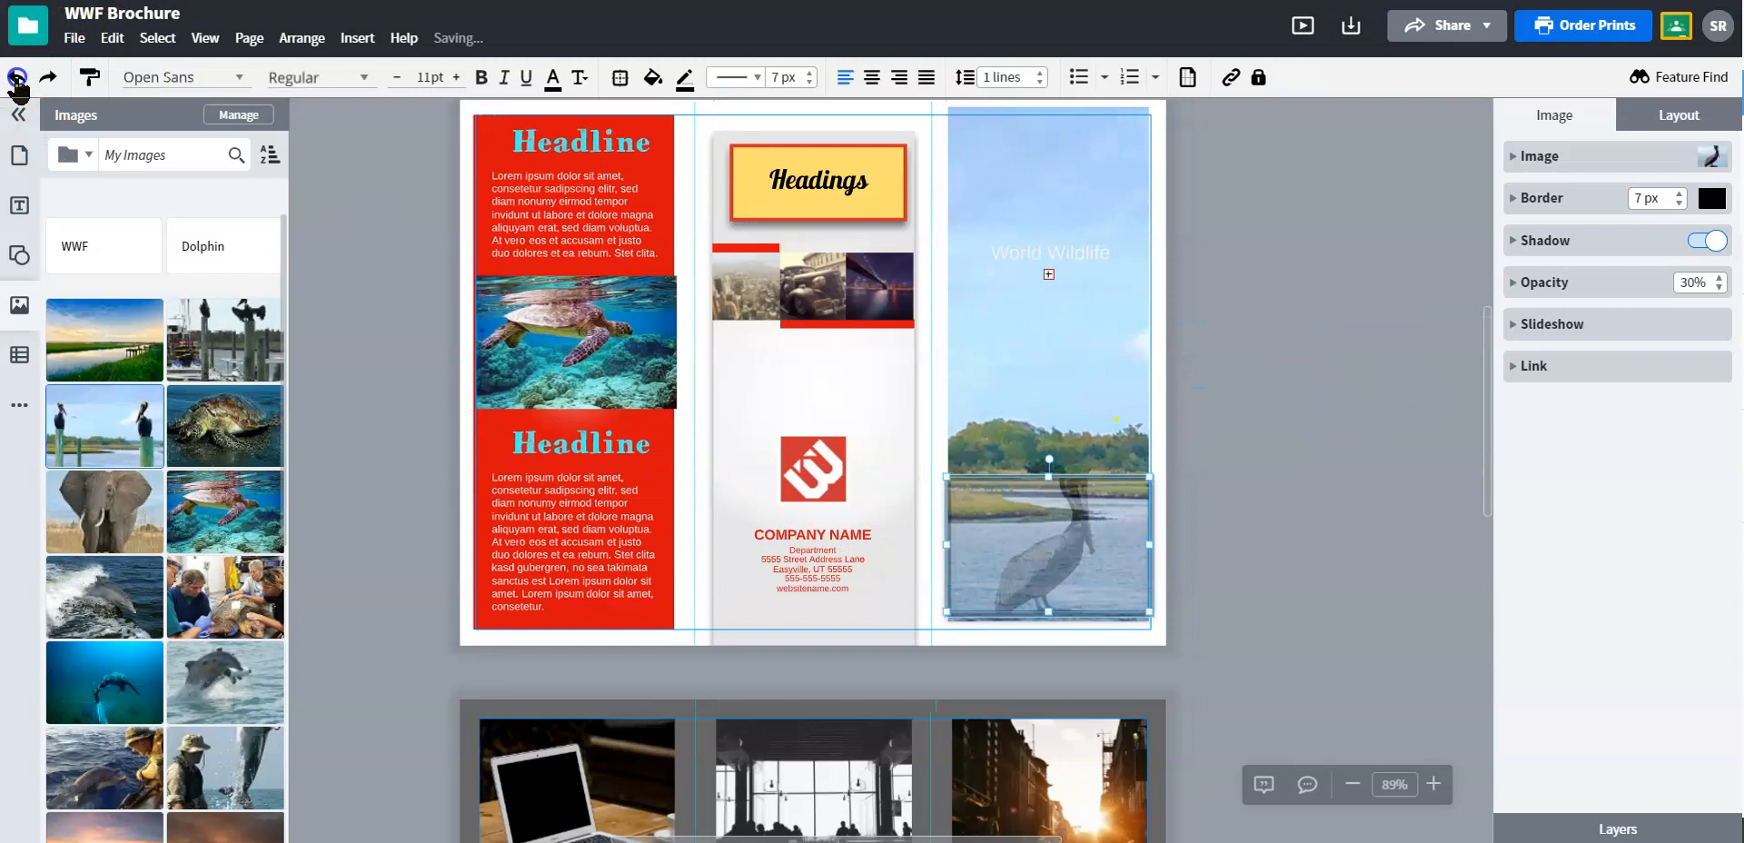
click(16, 80)
click(17, 80)
click(17, 79)
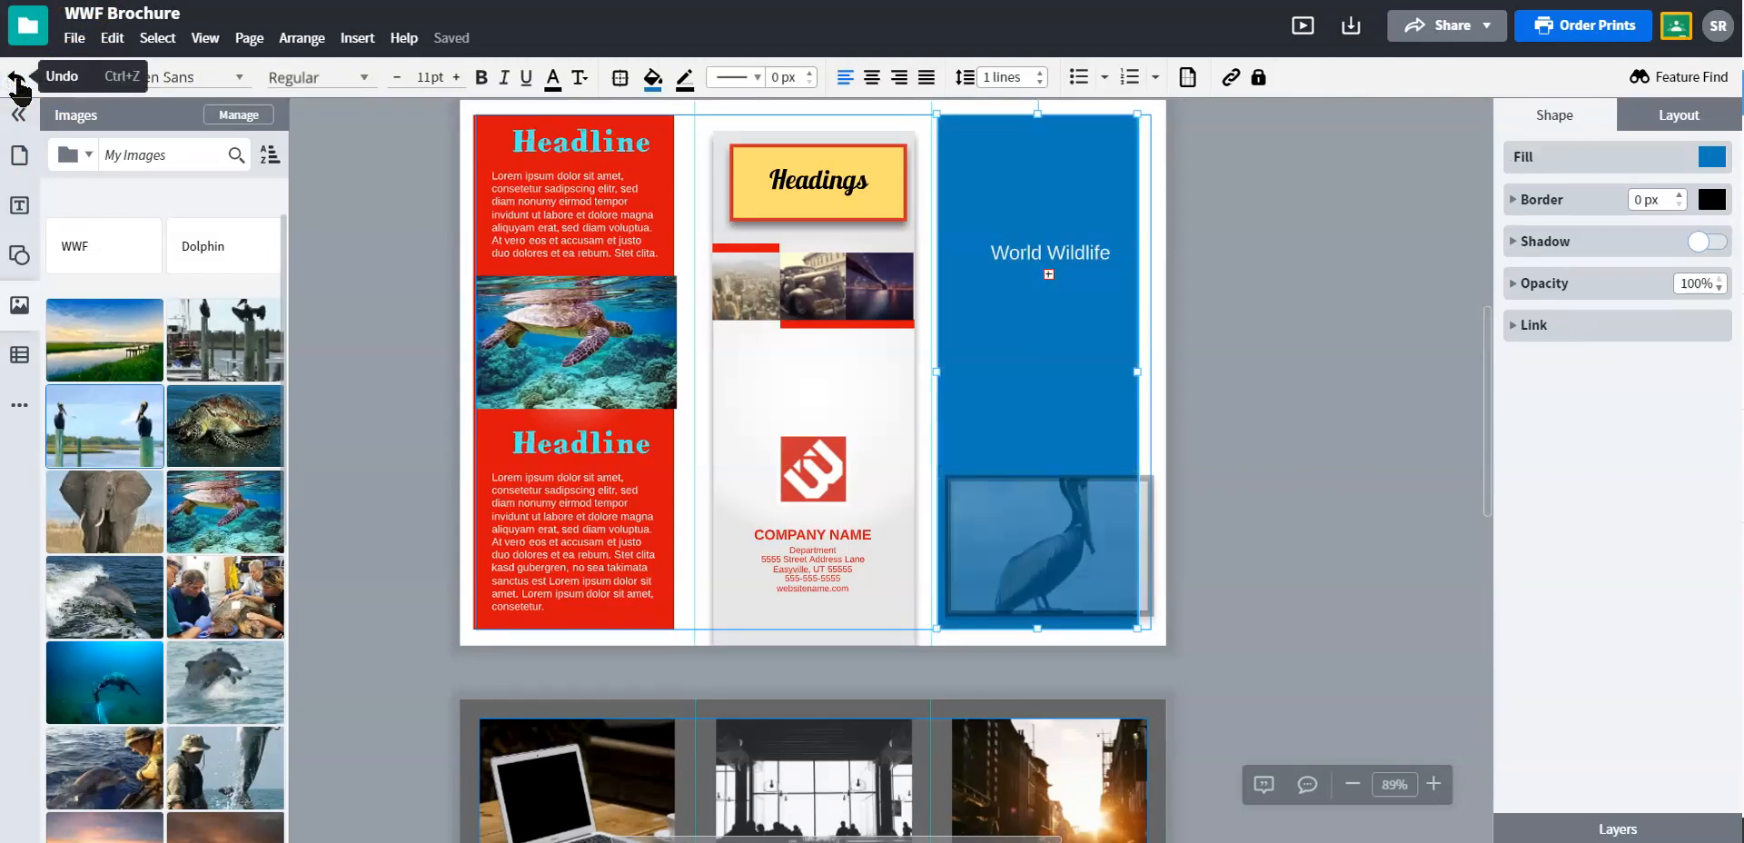
Place the Pelican Perch image into the blue panel behind the World Wildlife title again.
click(1251, 234)
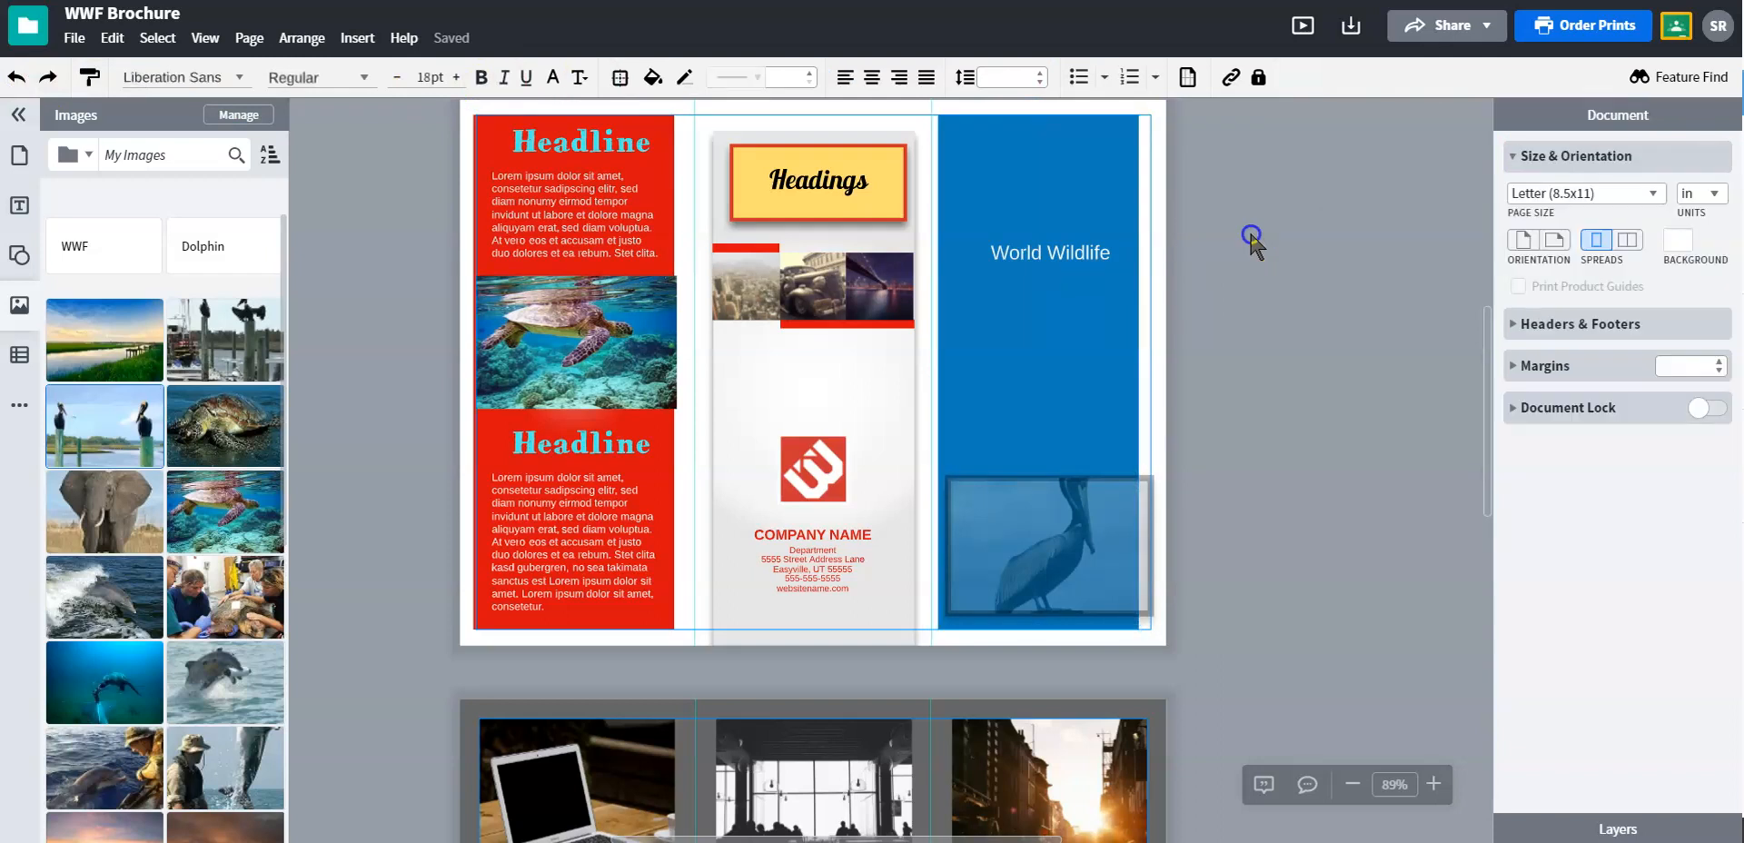
click(1037, 270)
click(1024, 172)
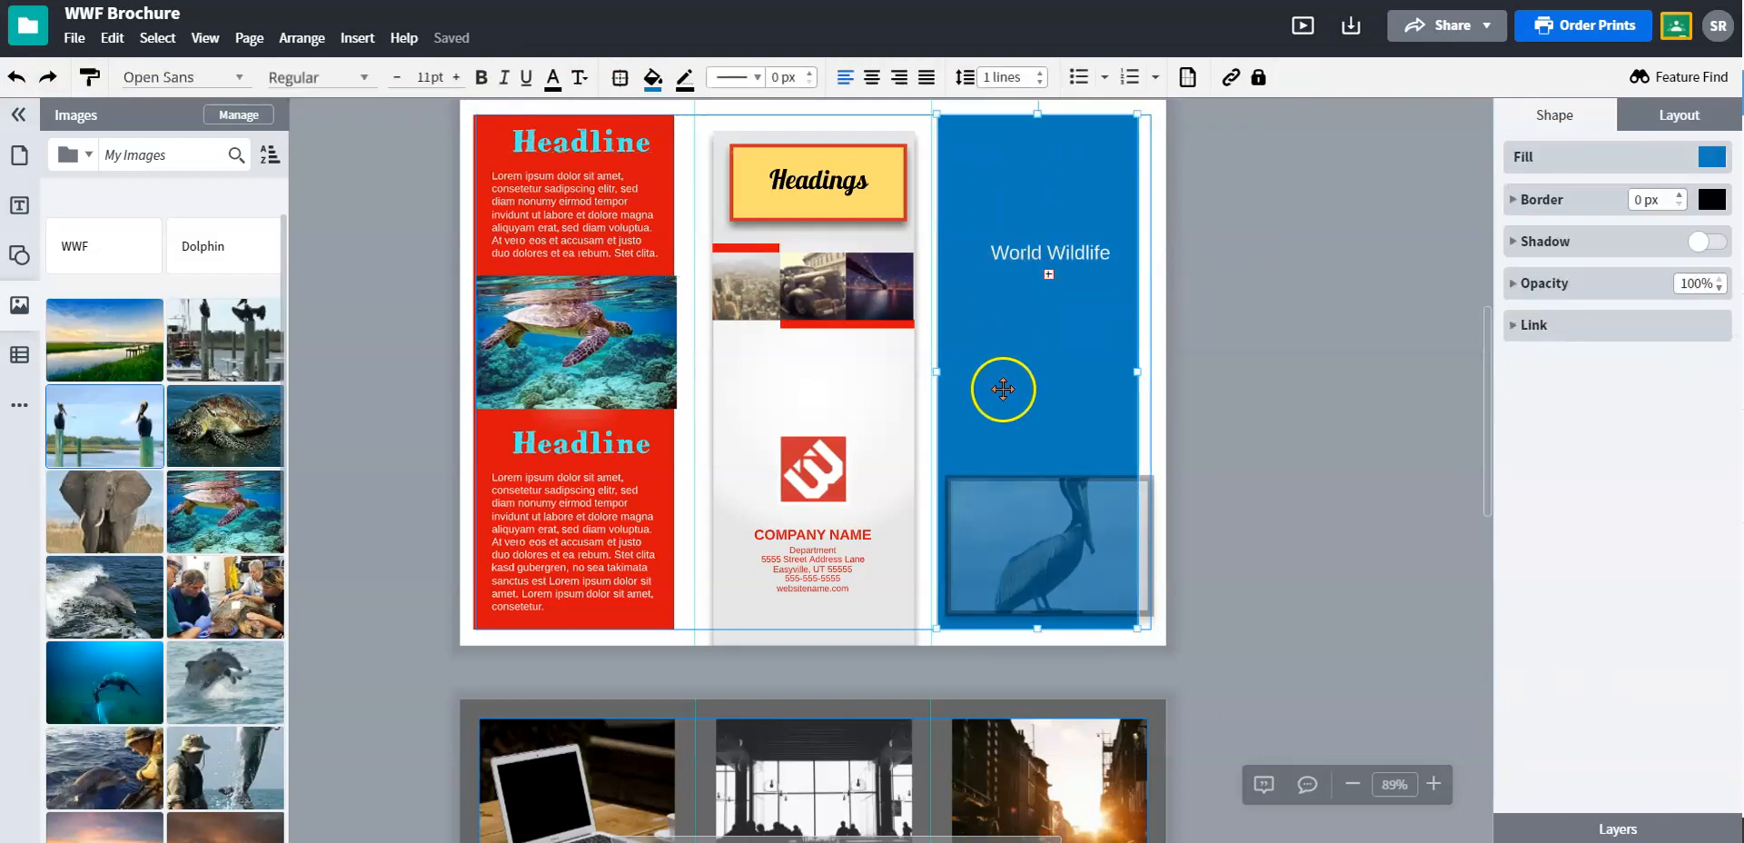
click(89, 423)
drag(89, 423, 1051, 390)
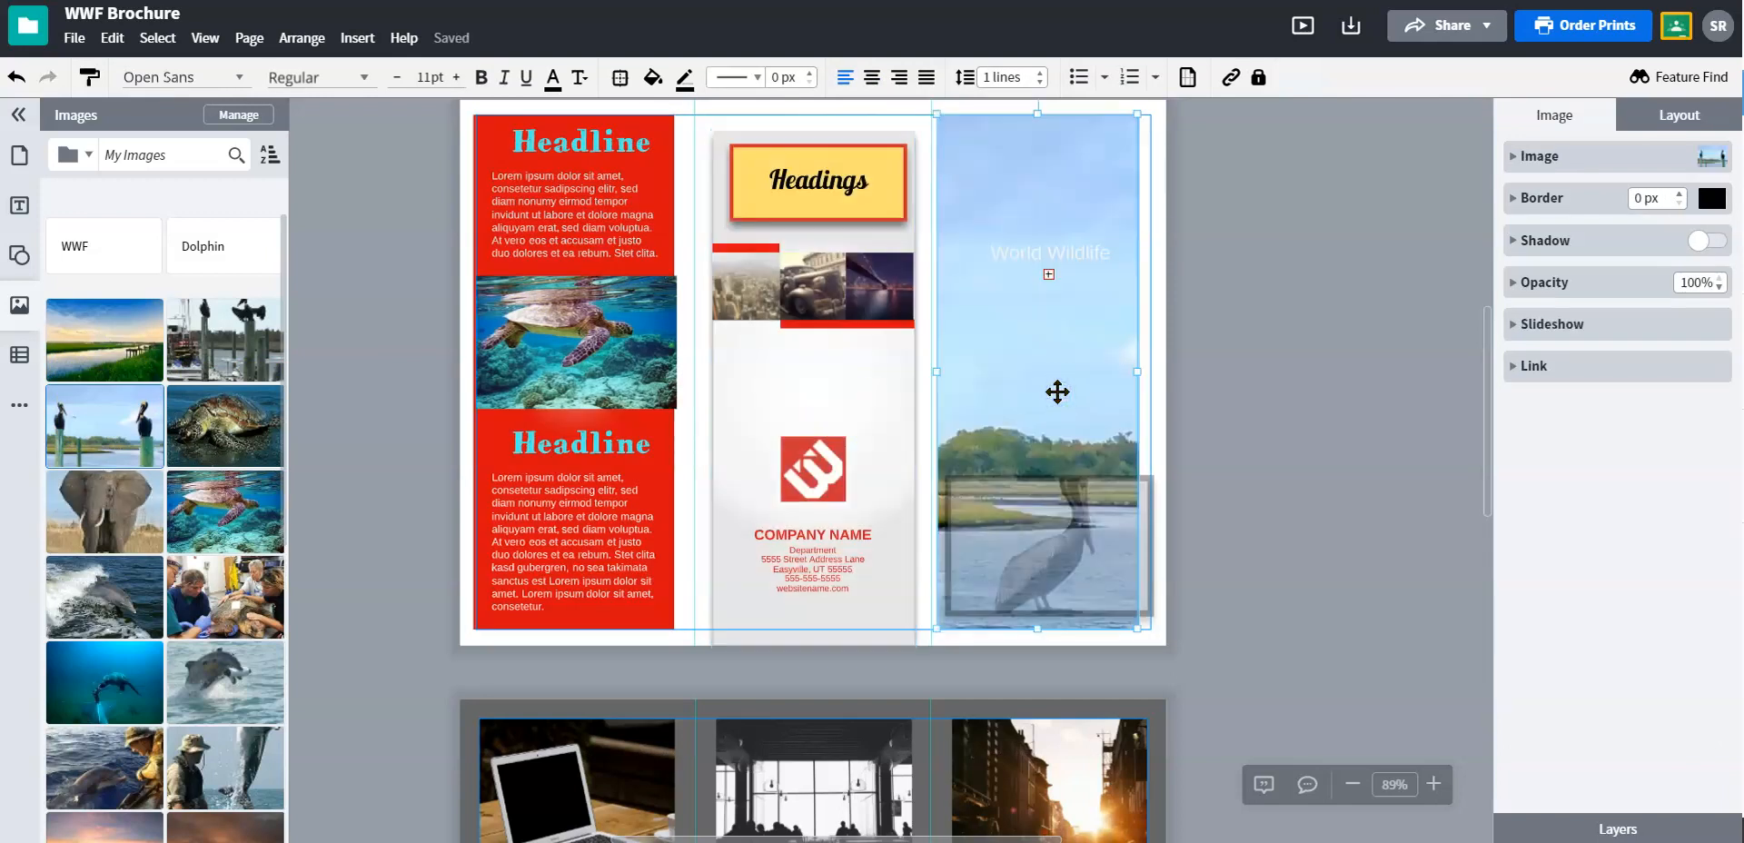
Undo the accidental move of the faded pelican picture and the Pelican Perch placement in the World Wildlife panel.
drag(1058, 391, 890, 539)
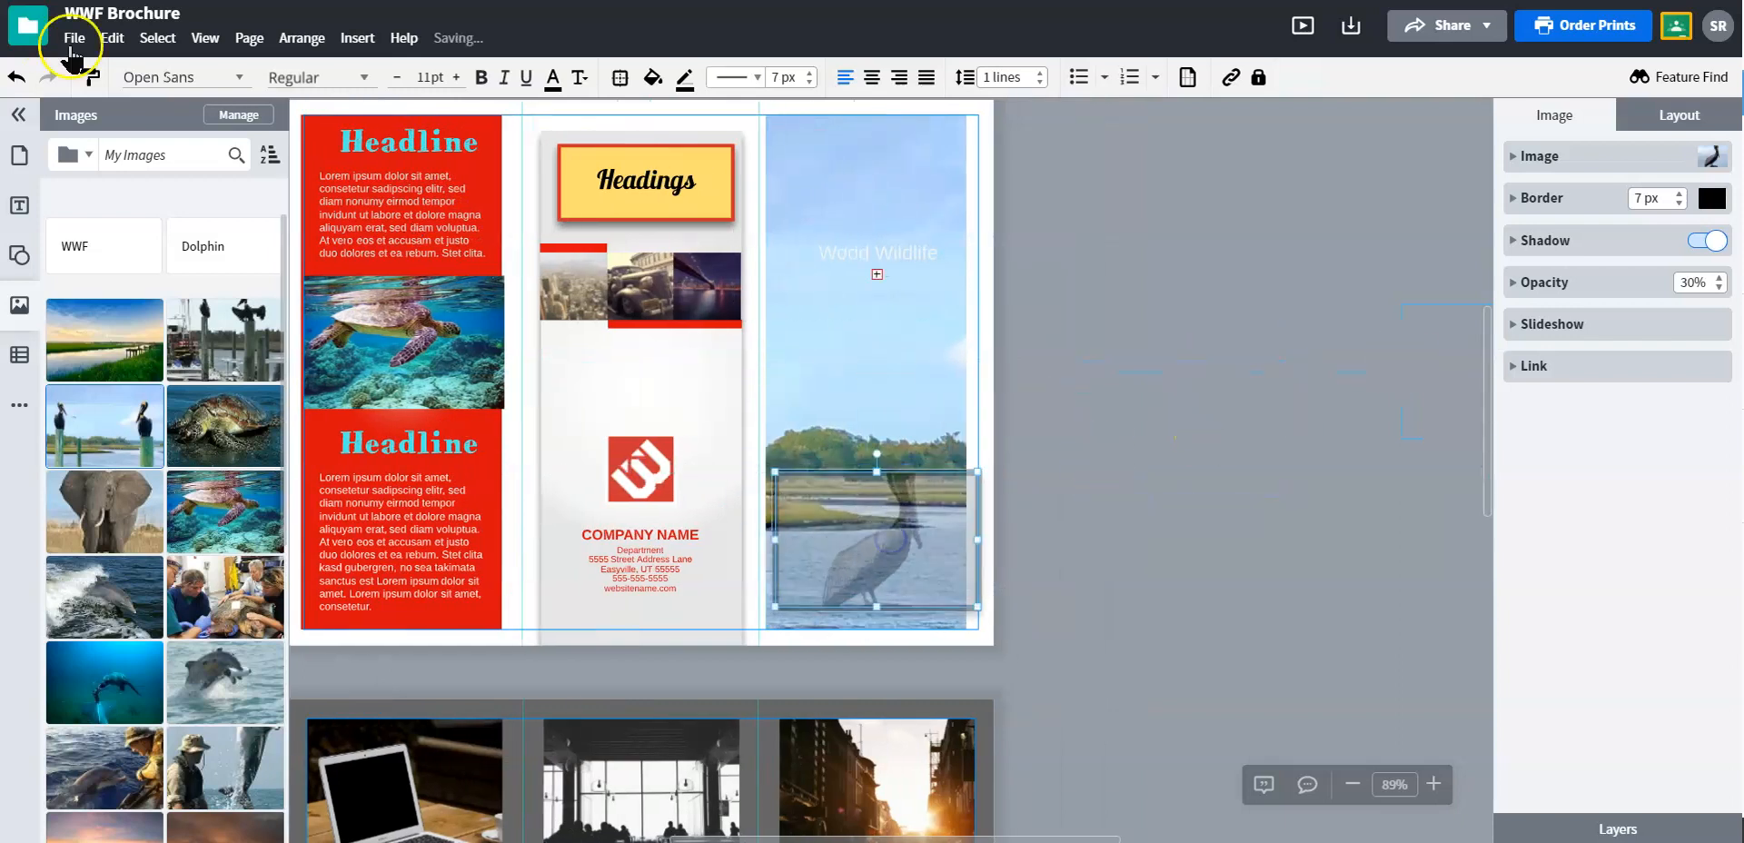
click(15, 78)
click(15, 78)
click(15, 78)
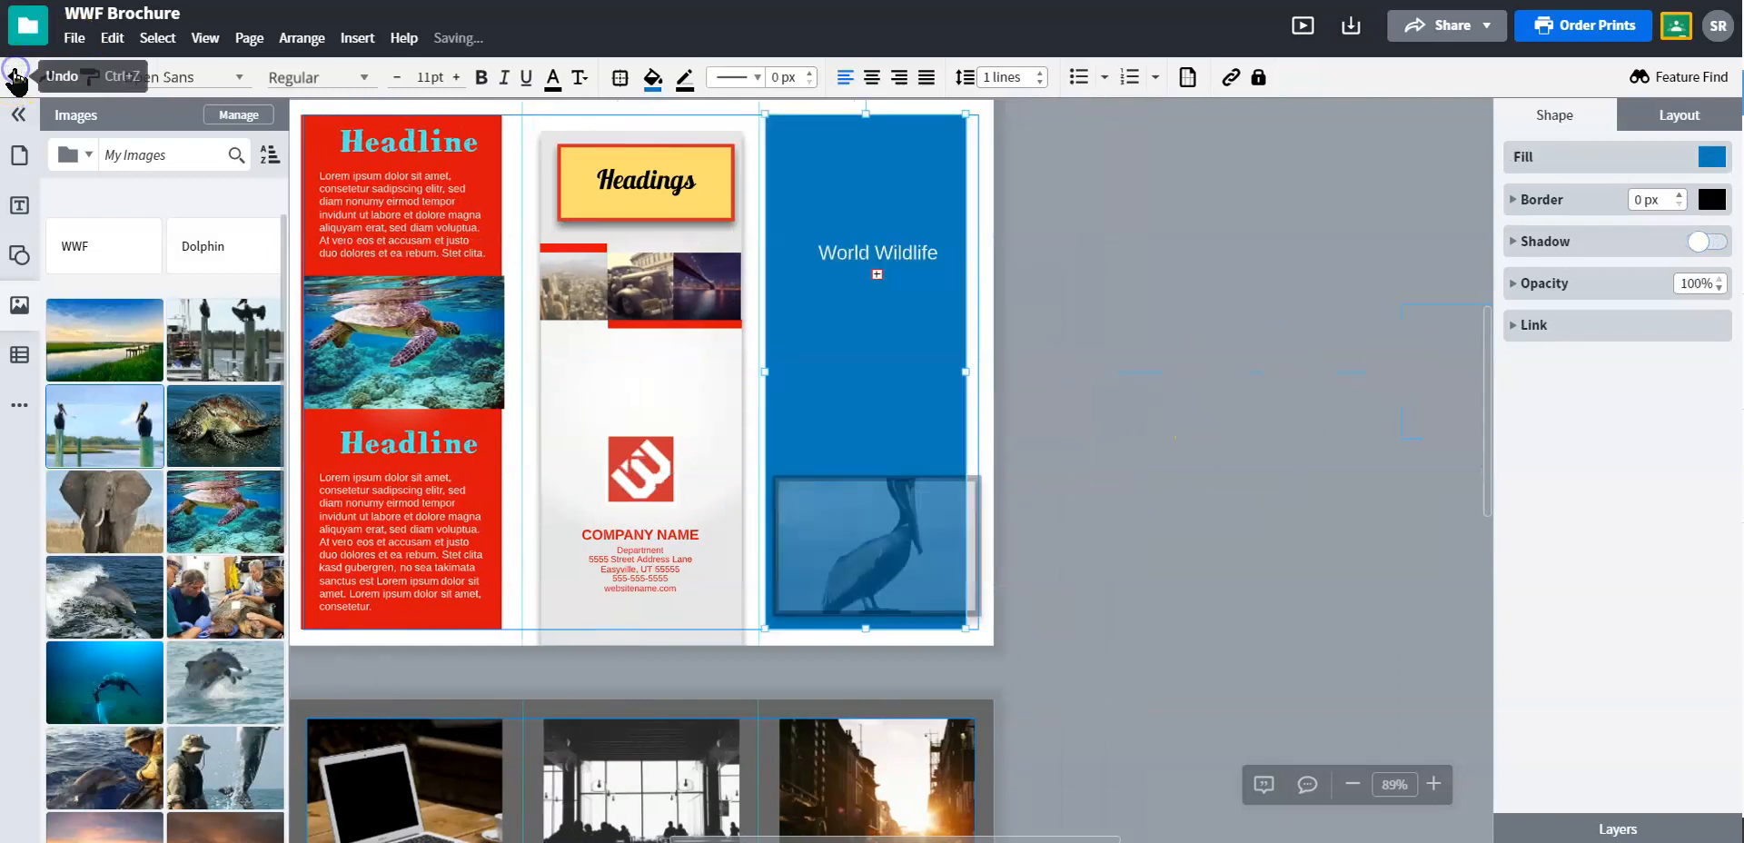
Try dropping the Pelican Perch image onto the unselected World Wildlife panel, undo it and reselect the blue panel.
click(1146, 317)
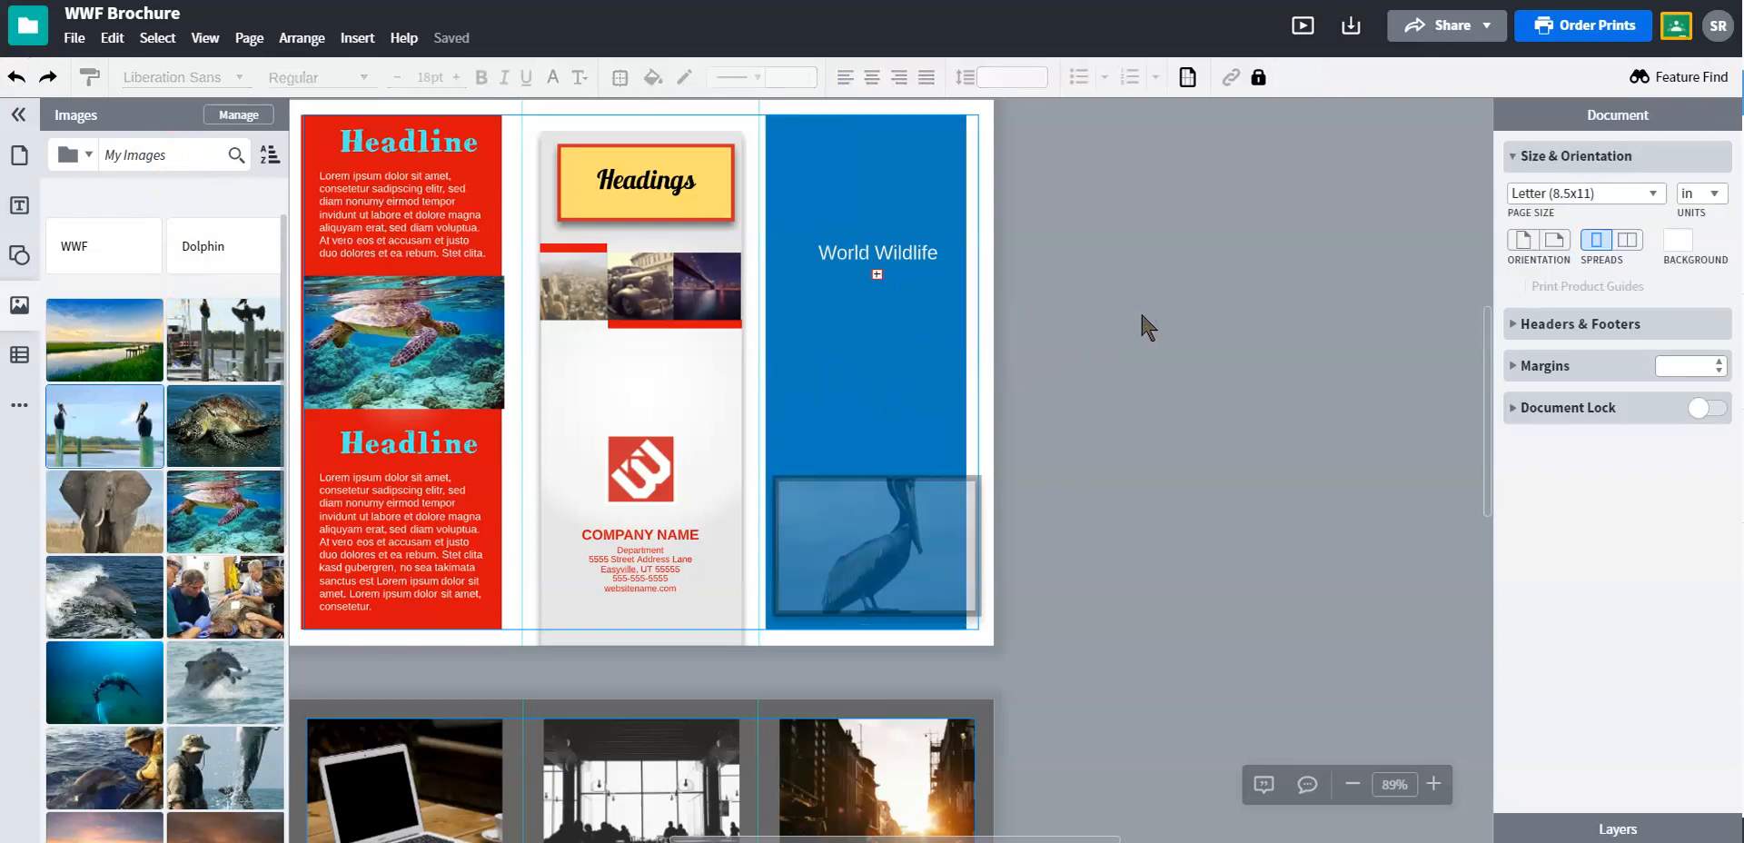
drag(82, 416, 873, 352)
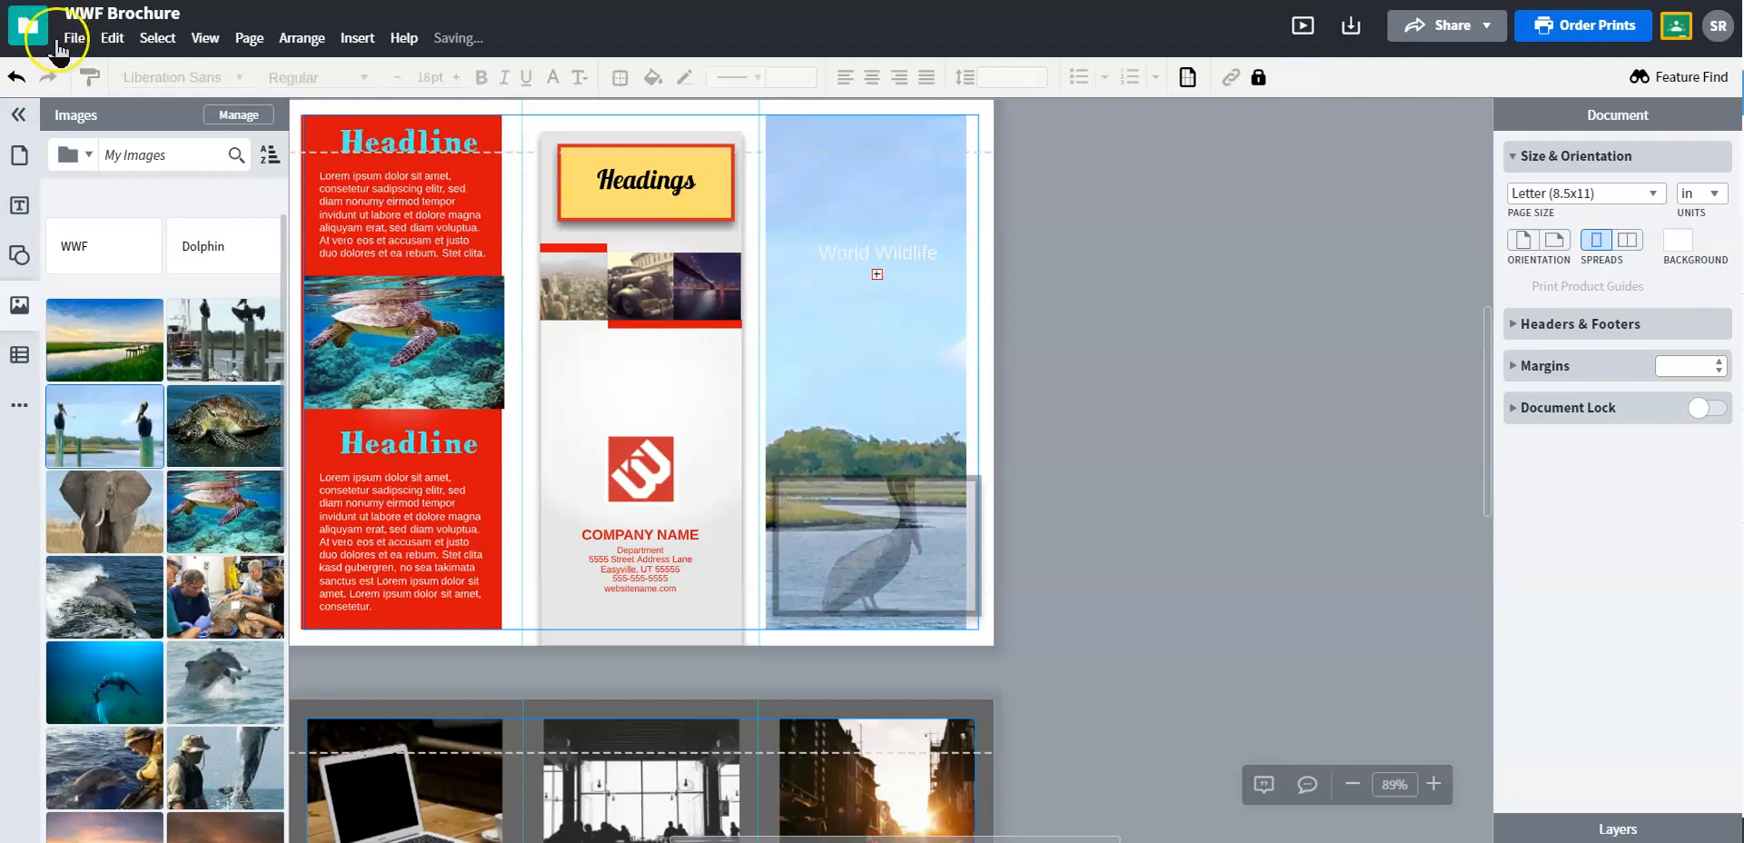
click(16, 77)
click(958, 379)
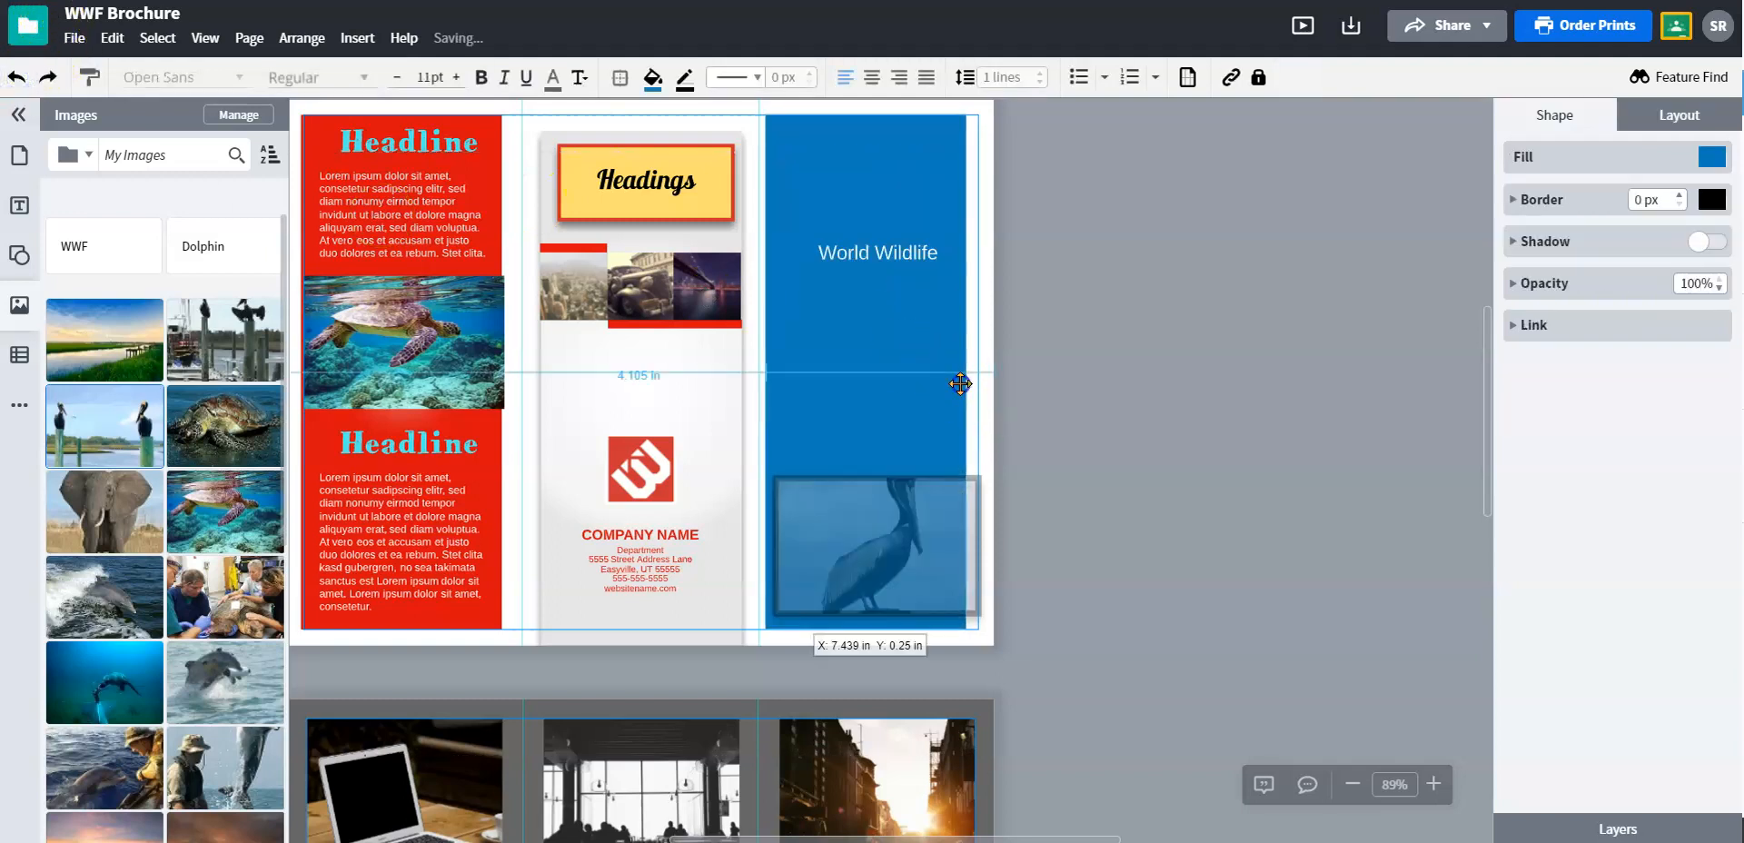
Move the small city skyline picture from the middle column onto the blue panel below the World Wildlife title and enlarge it.
click(25, 310)
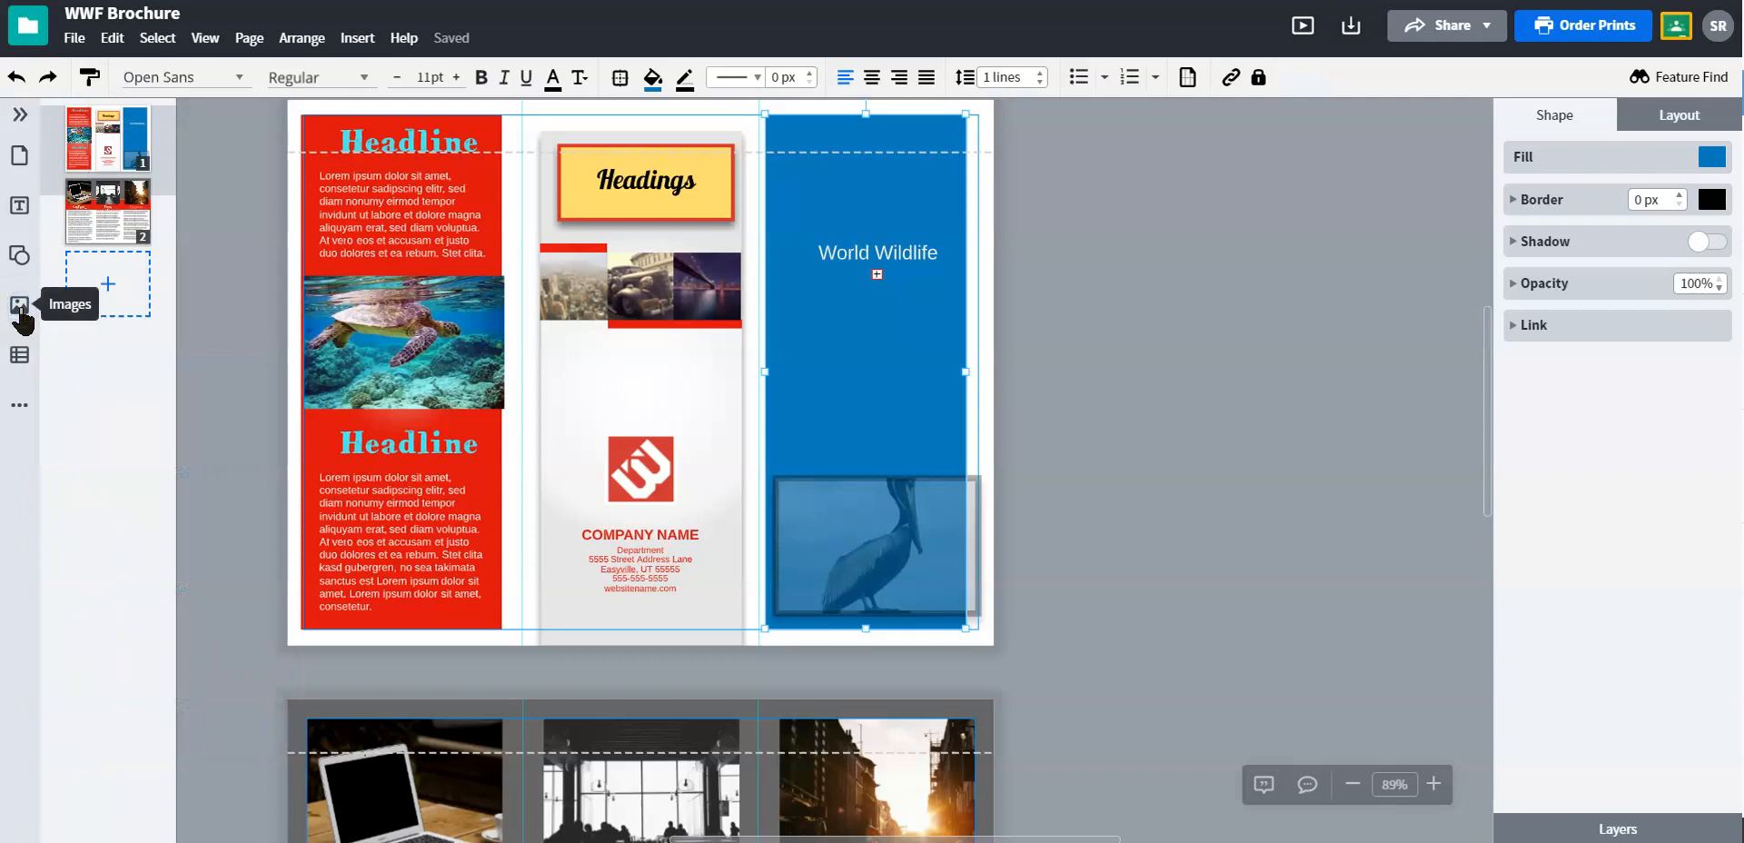
click(574, 285)
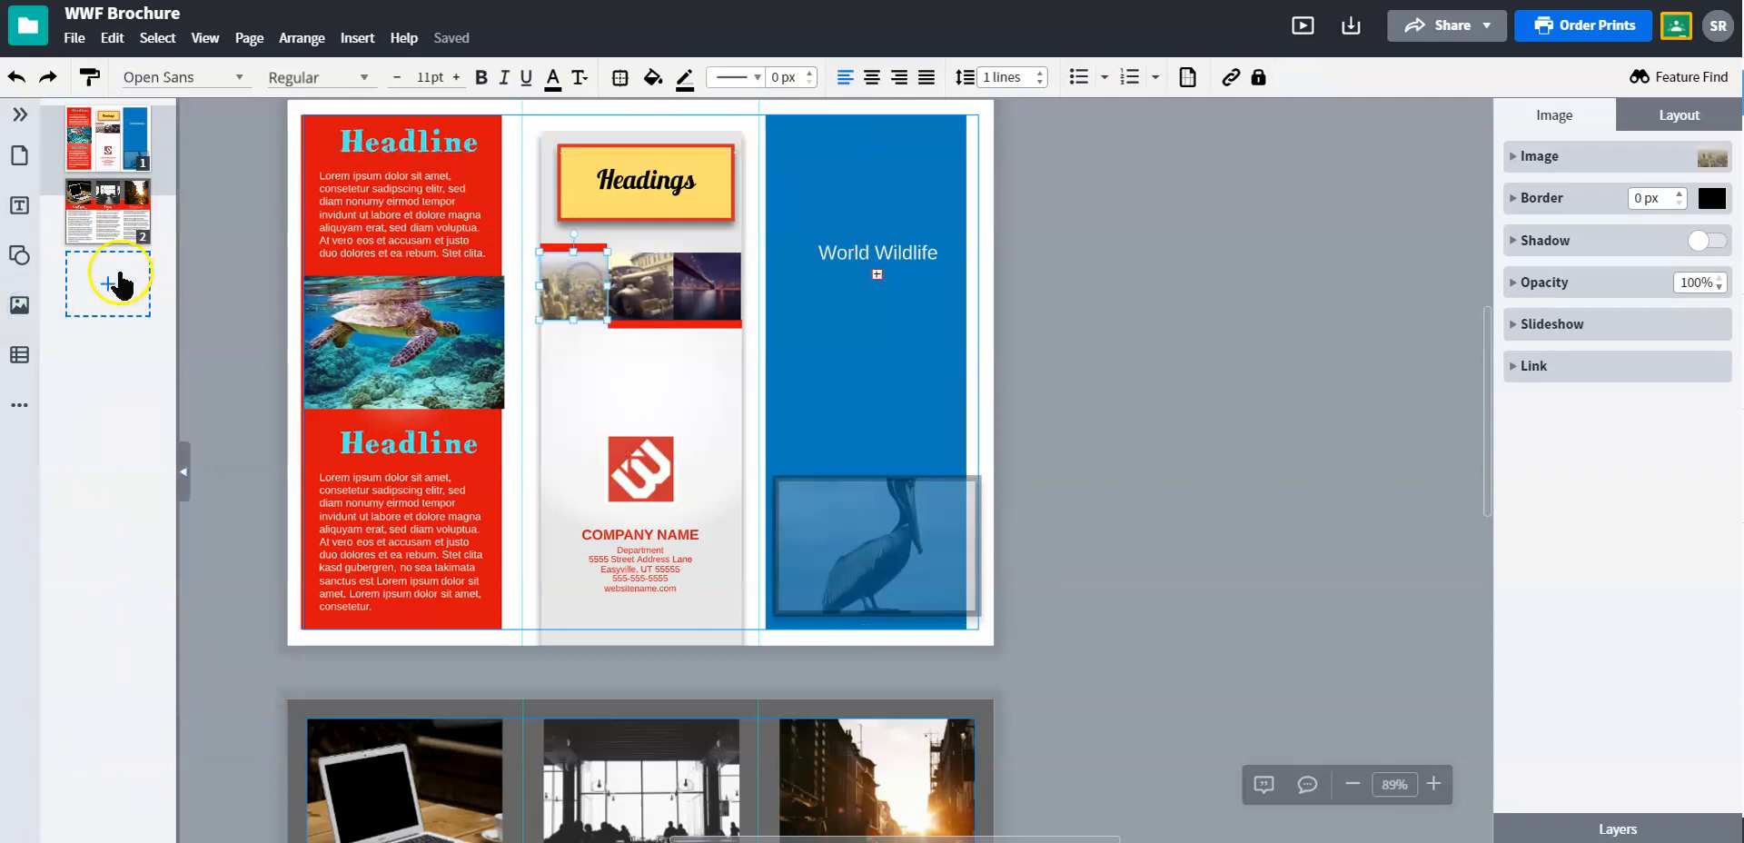
drag(574, 284, 939, 282)
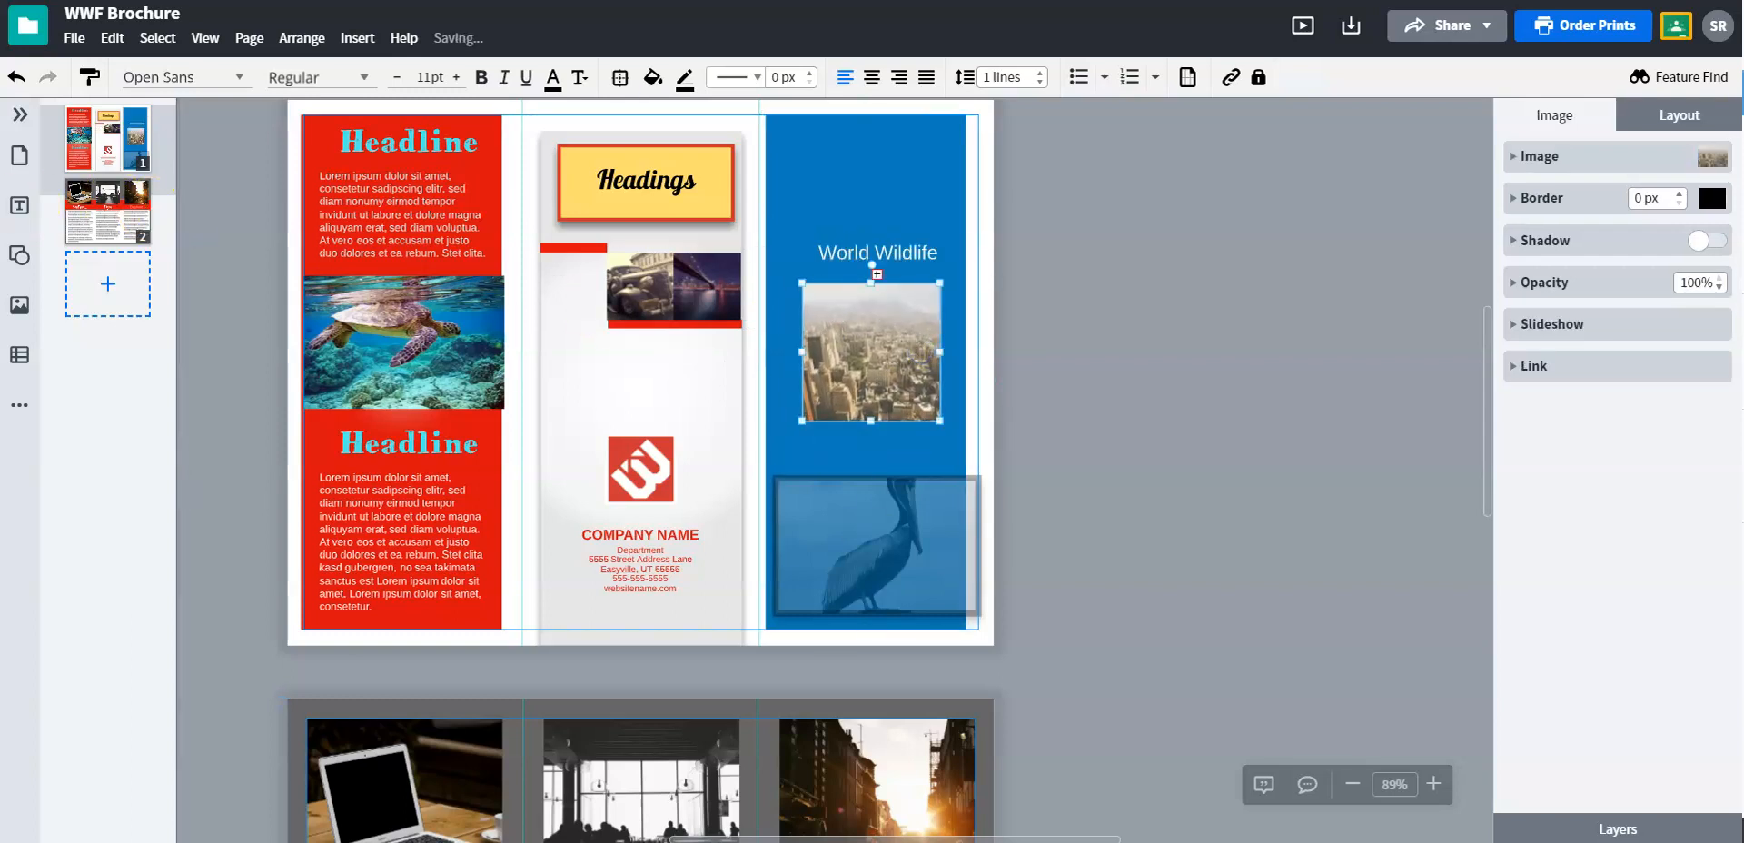
Replace the skyline picture on the blue panel with the Pelican Perch image from the WWF folder.
click(15, 319)
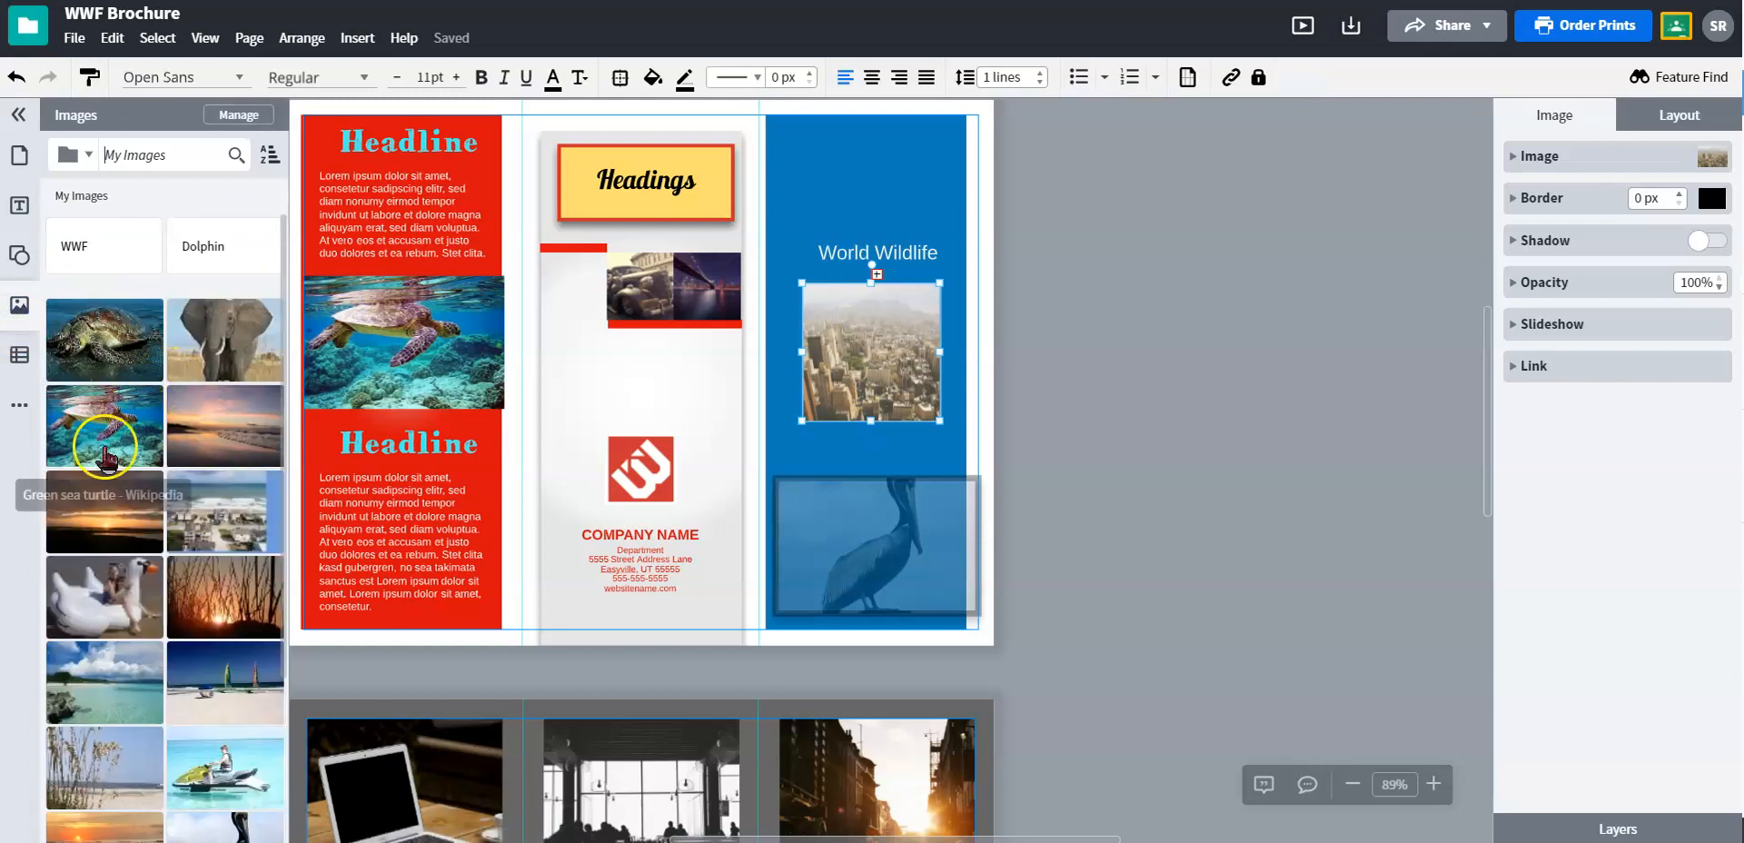
click(100, 245)
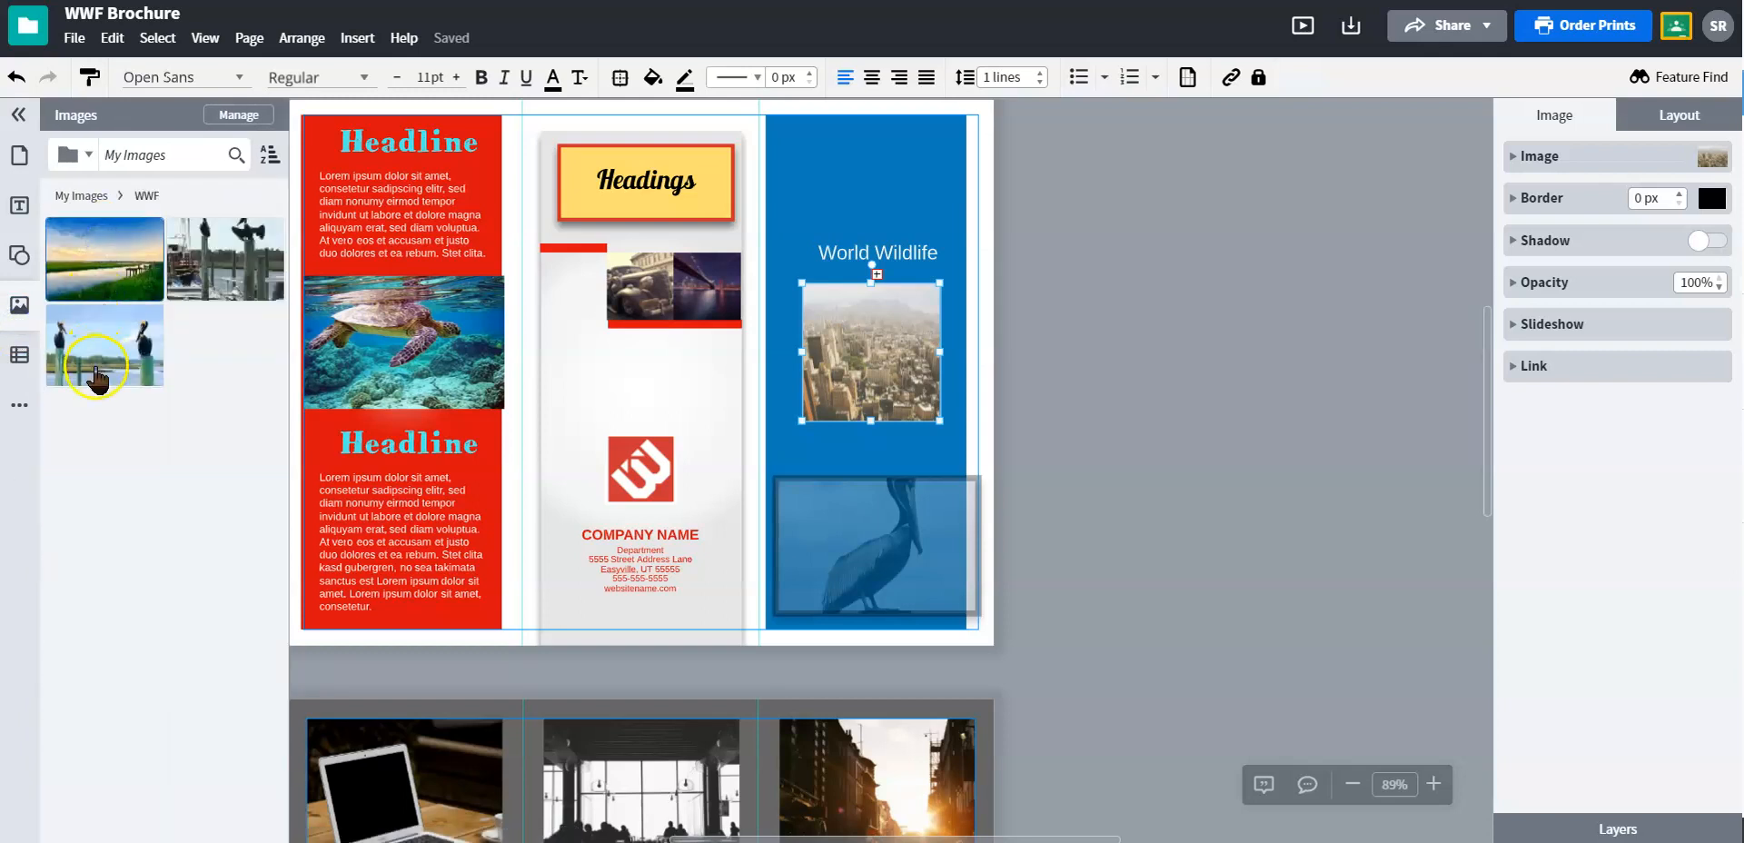
drag(109, 345, 859, 345)
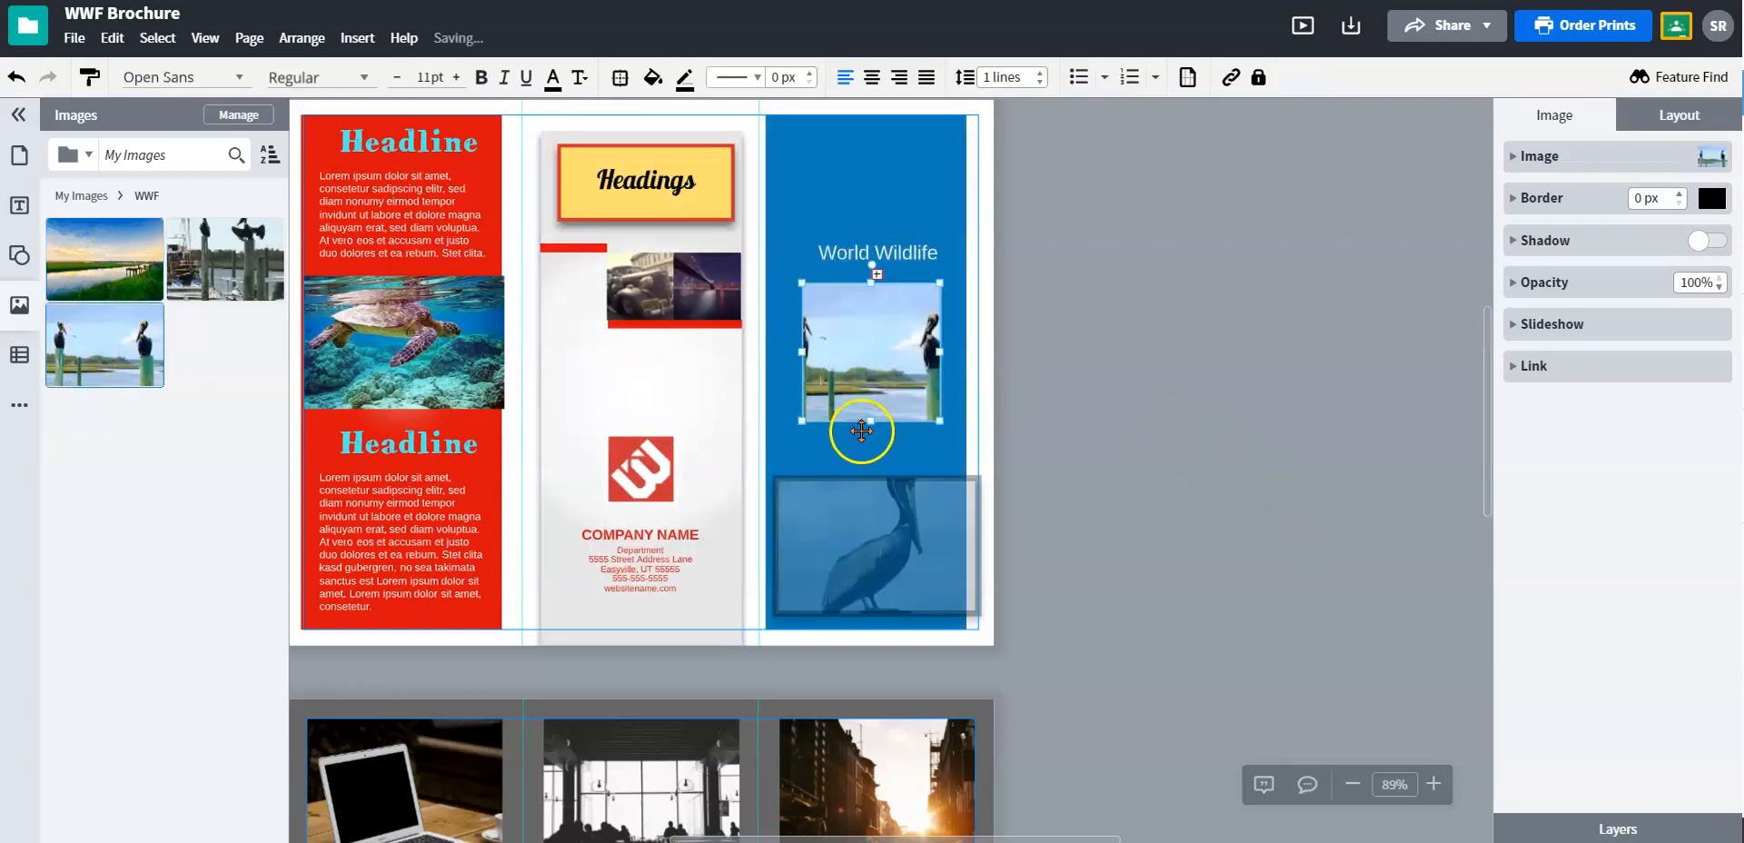
Enlarge the two-pelican picture to about 2.69 in square and reposition it on the blue panel.
drag(784, 433, 783, 433)
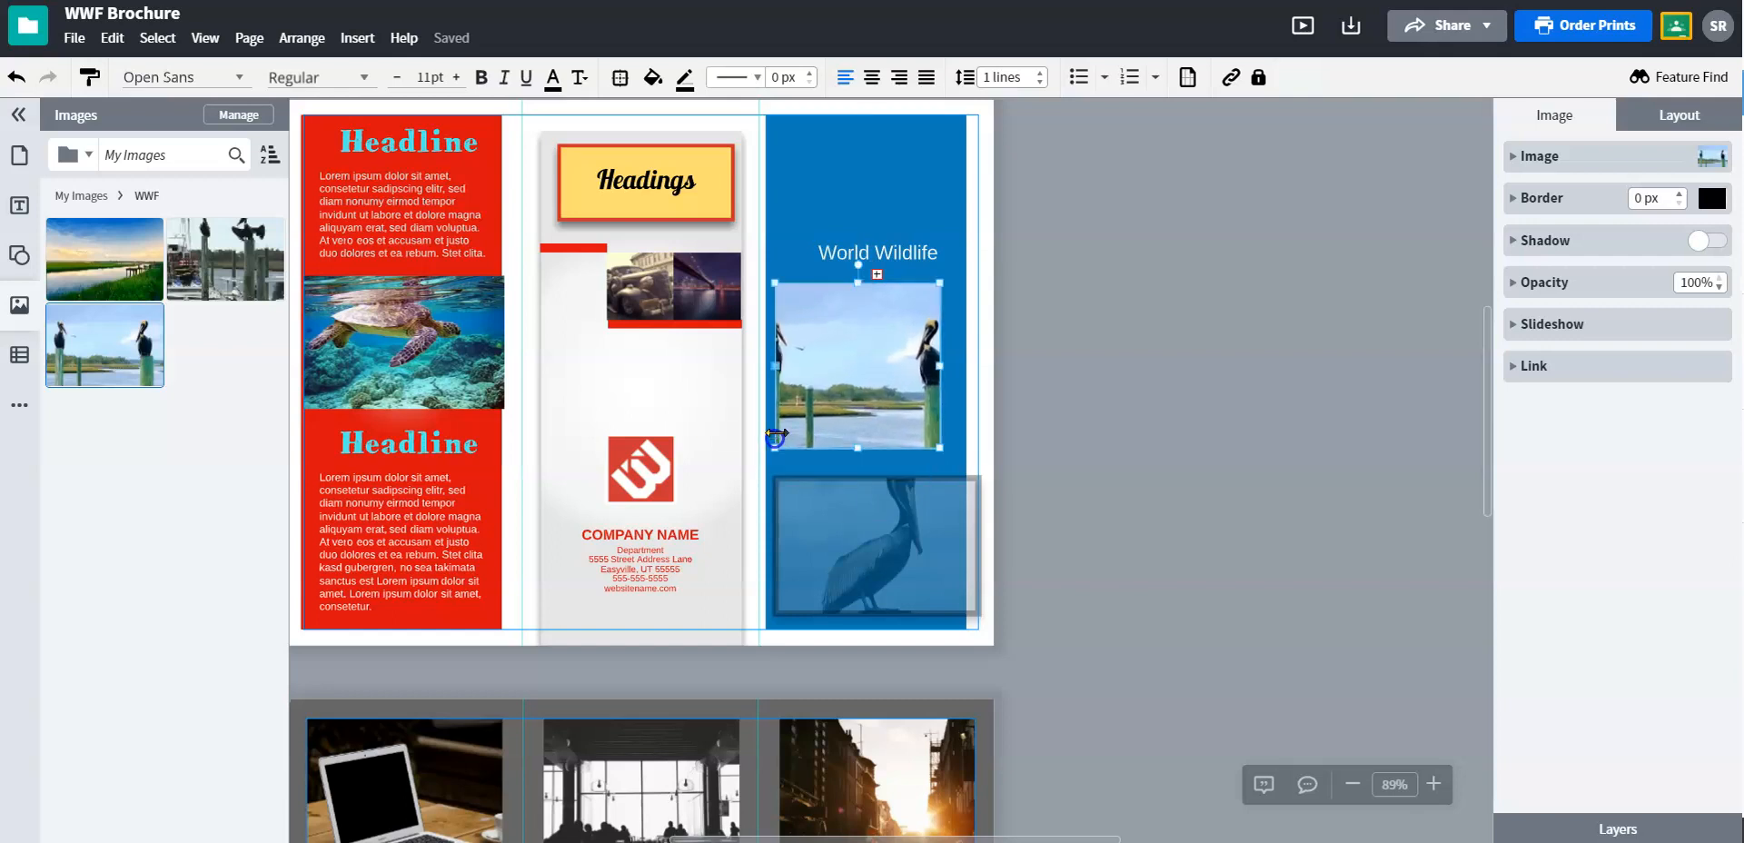
click(832, 364)
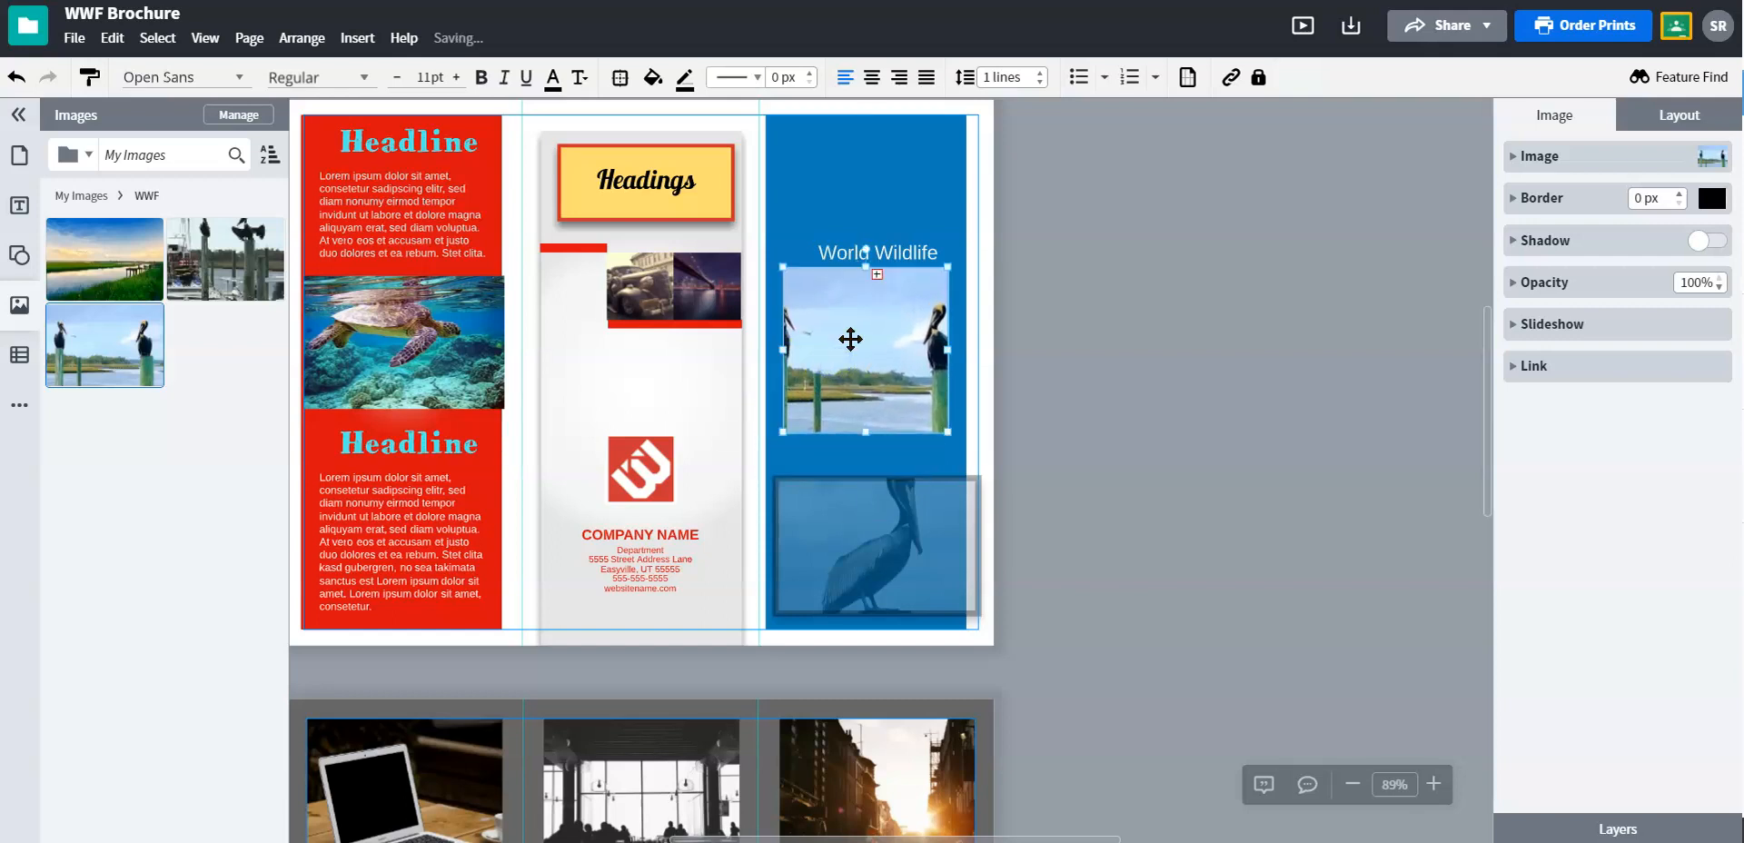
drag(948, 349, 956, 345)
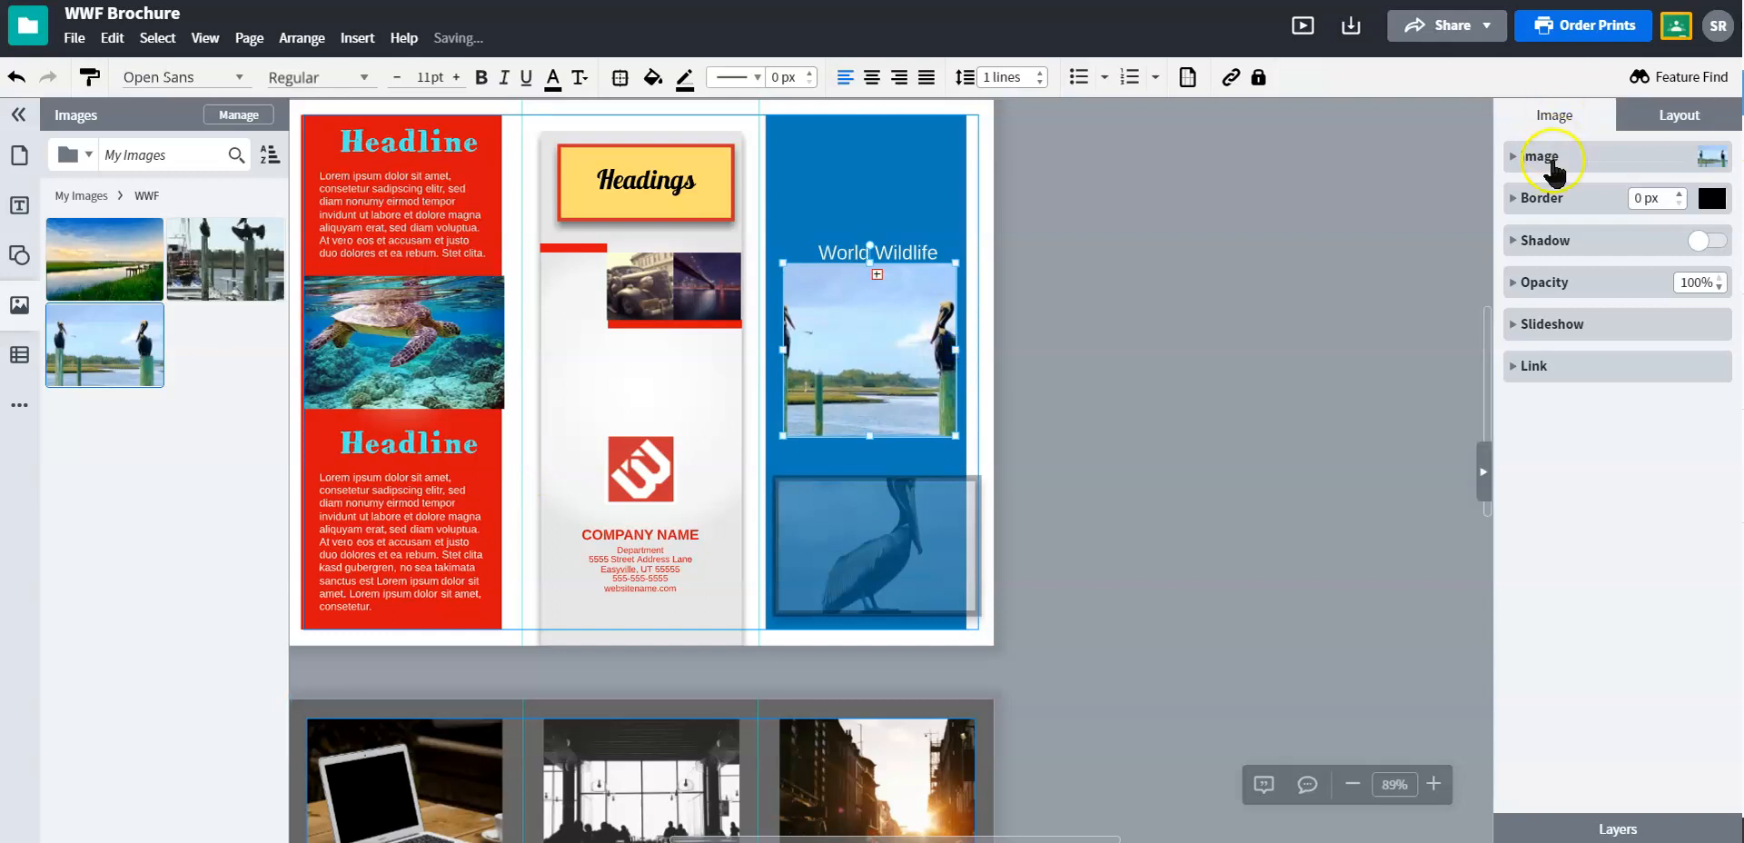
Set the image scale of the two-pelican picture to Scale to fit.
click(1484, 472)
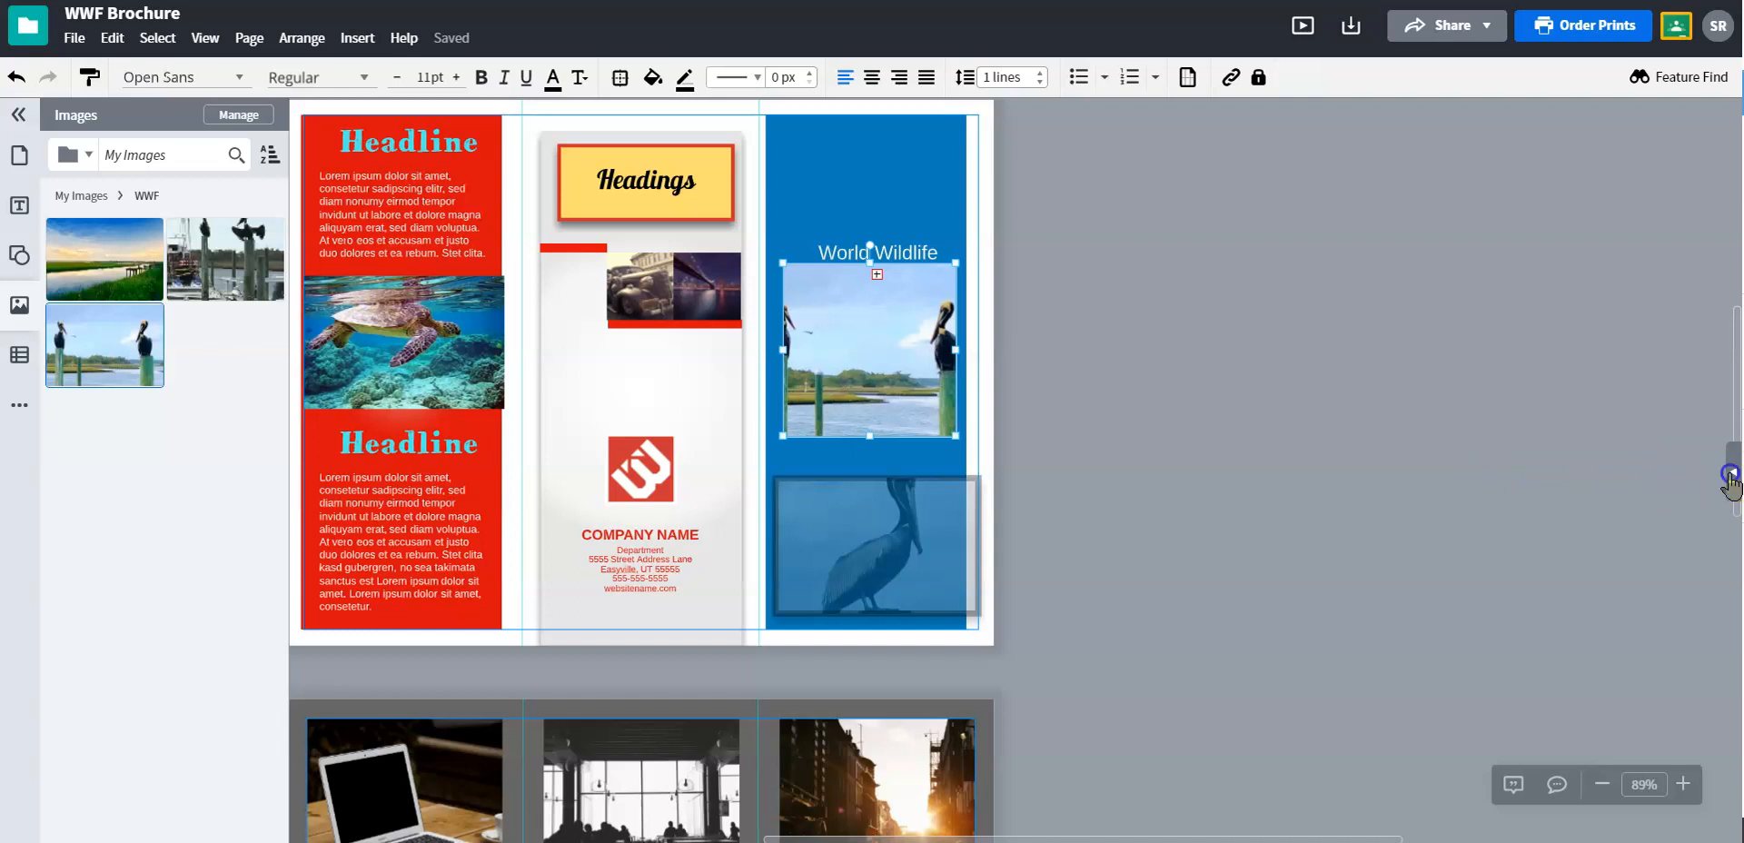
click(1731, 471)
click(1533, 157)
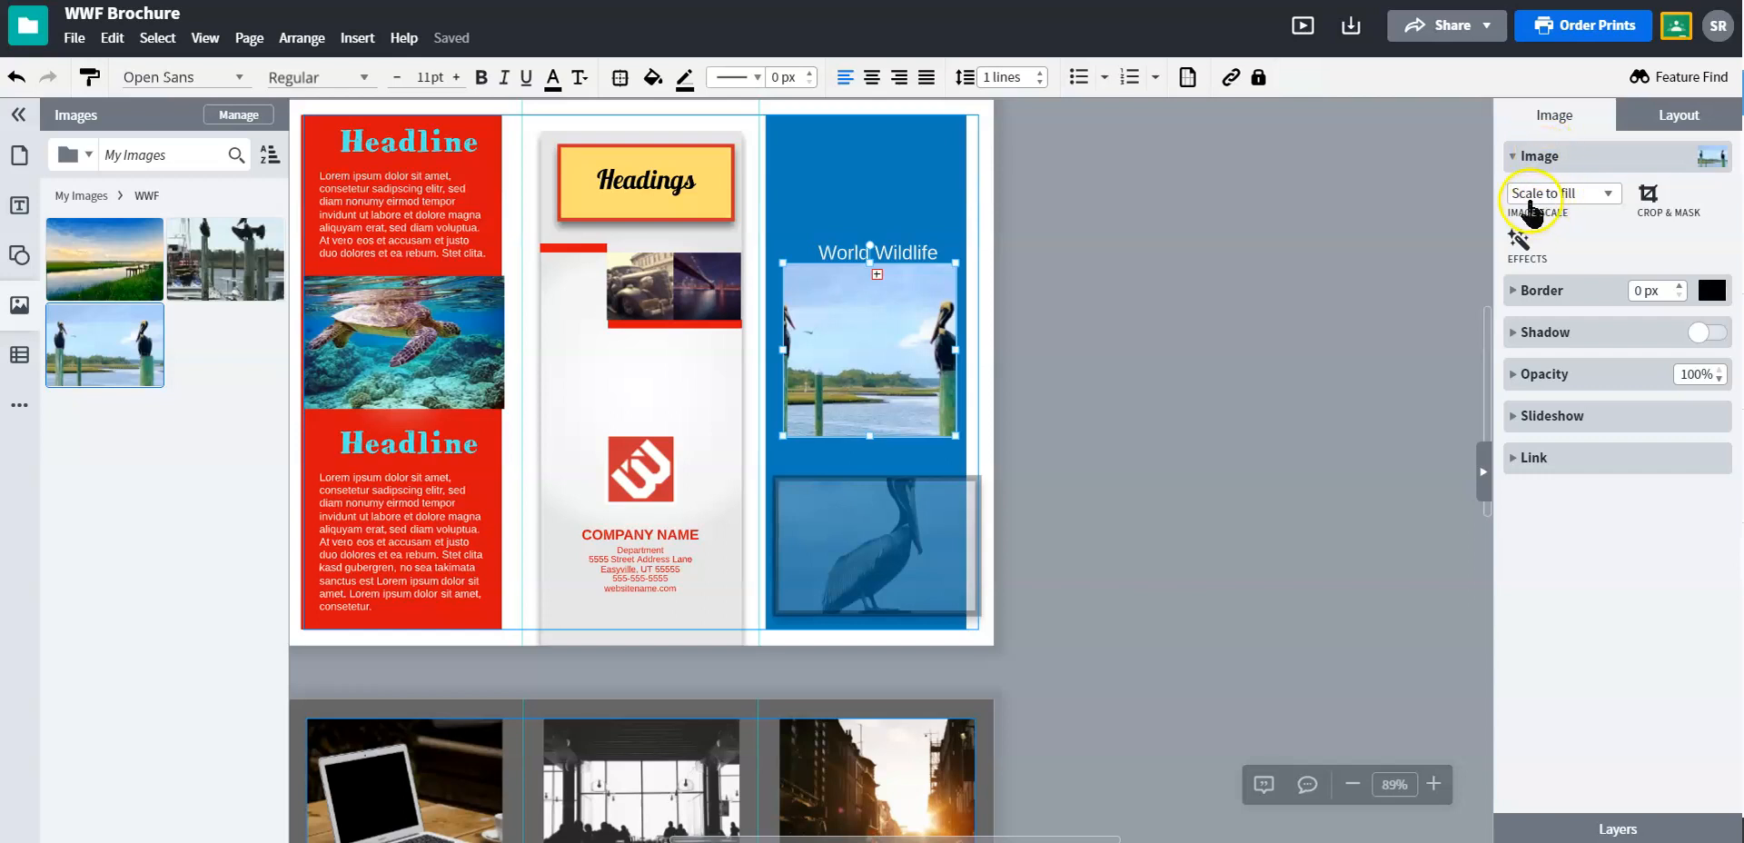
click(1606, 194)
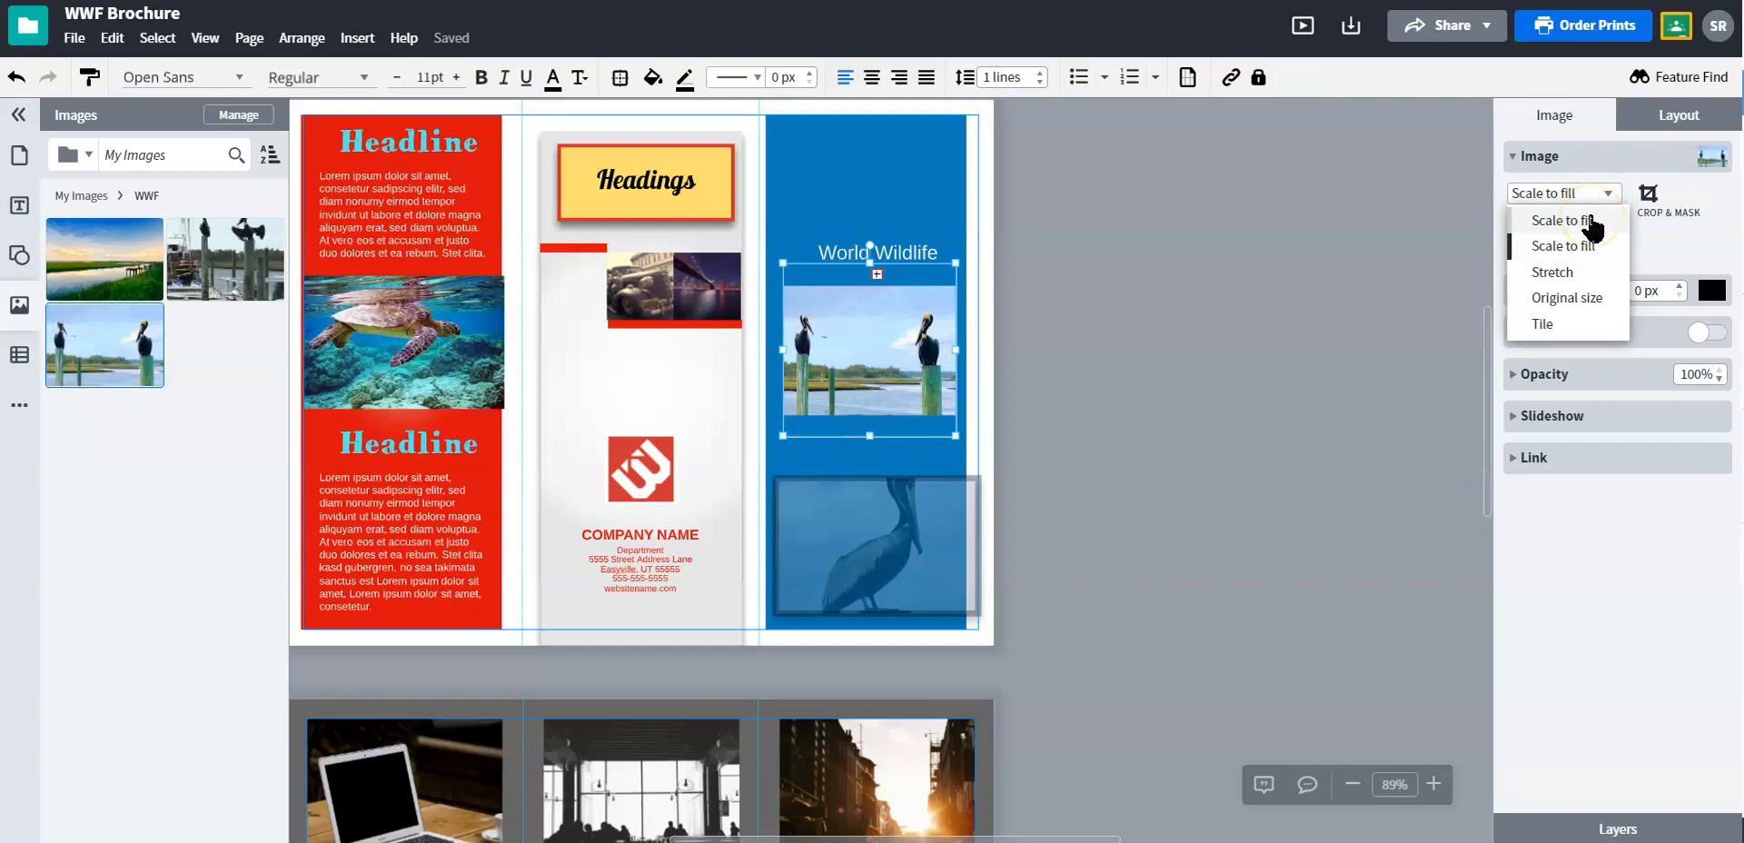
click(1589, 218)
Nudge the two-pelican picture to about X 7.66 in, Y 2.66 in and select Scale to fit for it again.
click(1299, 377)
click(876, 368)
drag(876, 368, 874, 375)
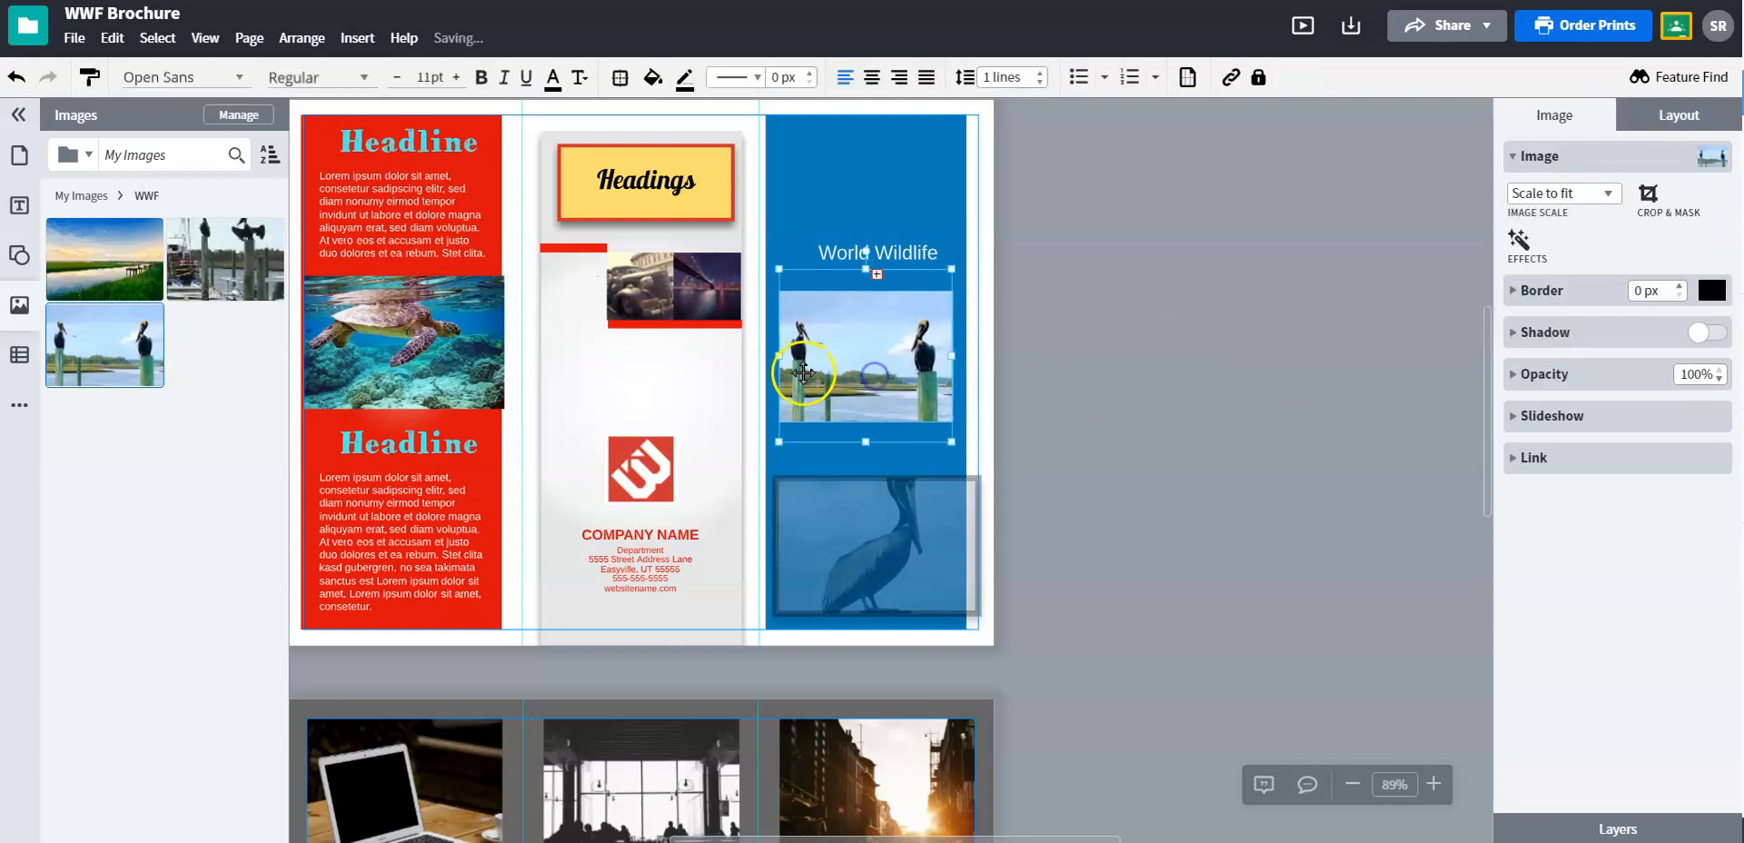
click(1609, 195)
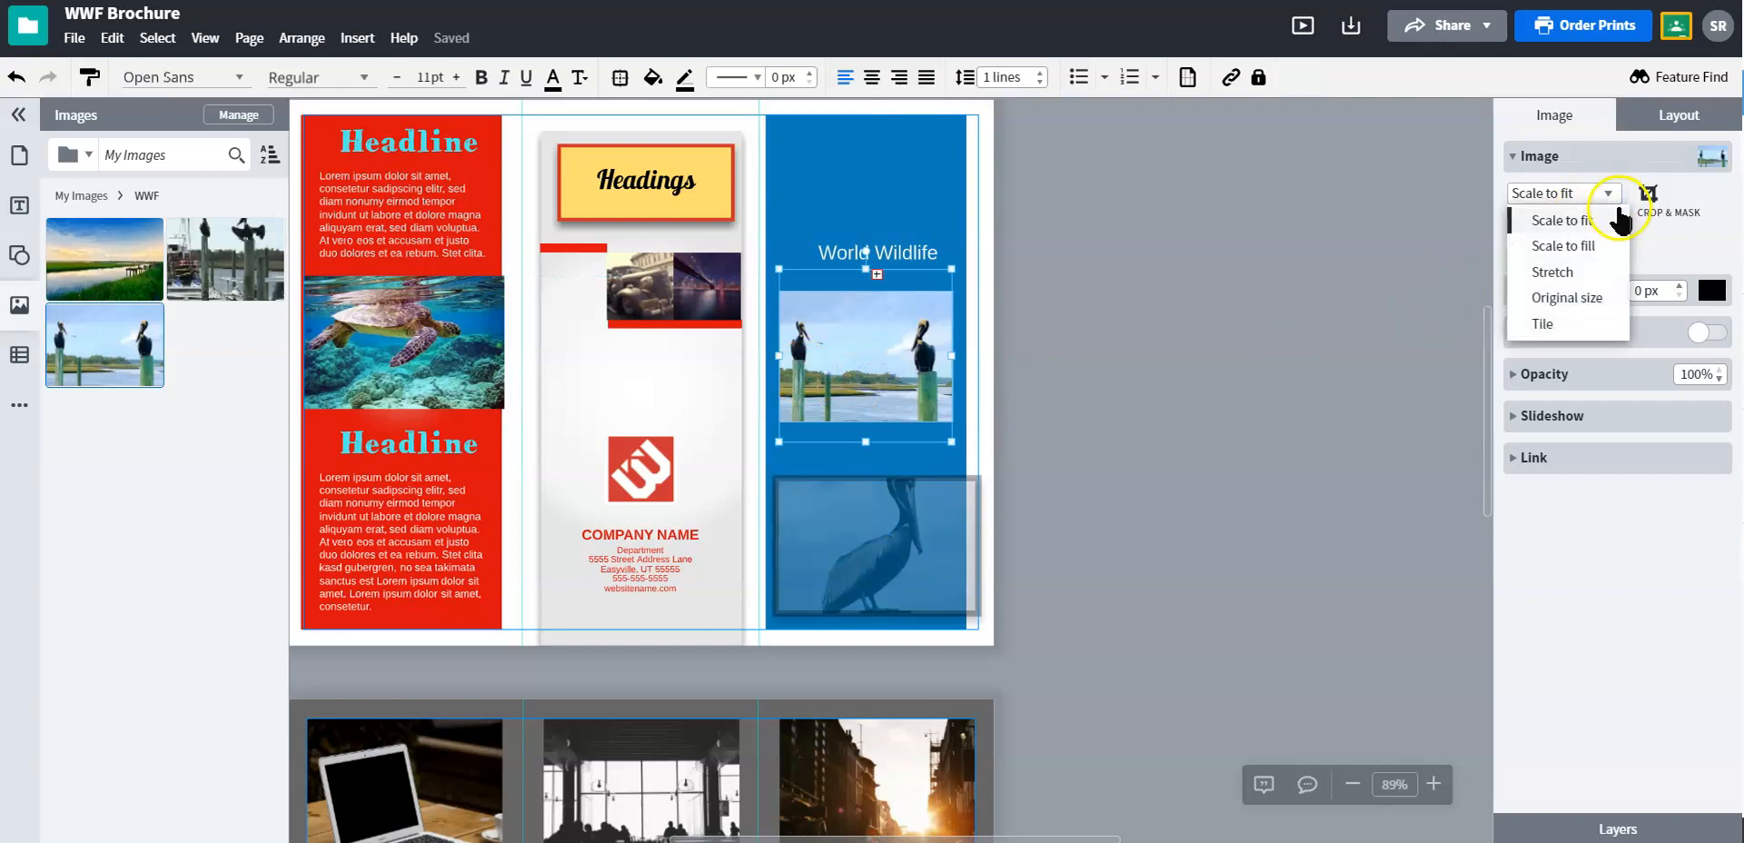
click(1620, 220)
click(1102, 323)
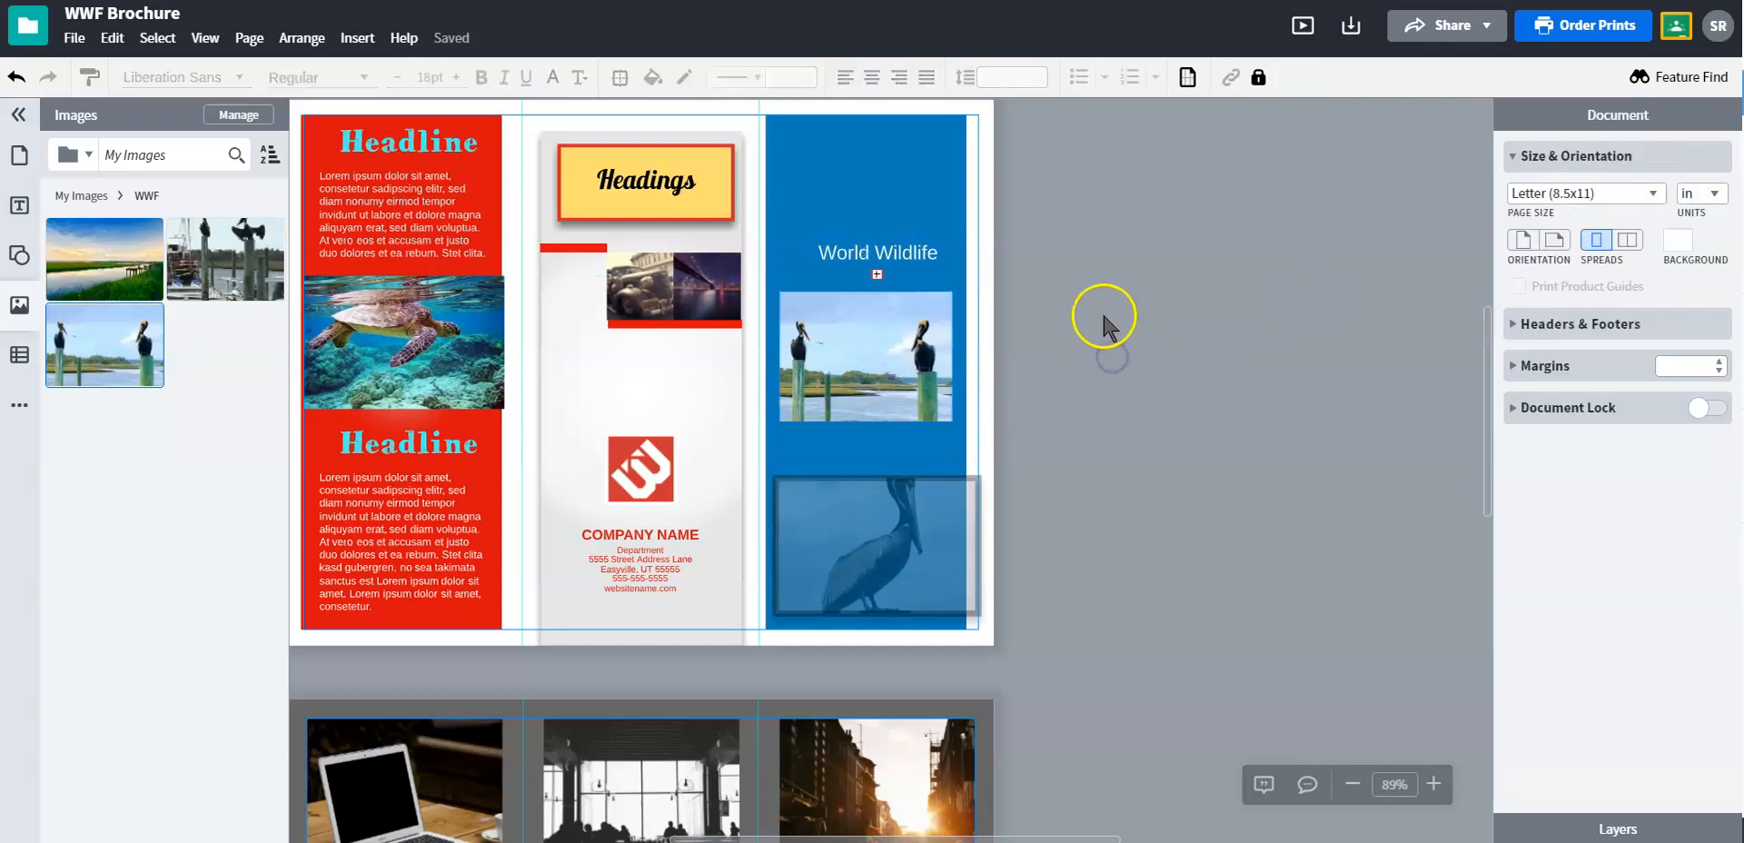
Crop the two-pelican picture to its right-hand pelican, about 1.33 by 1.97 in, and undo the crop.
click(862, 363)
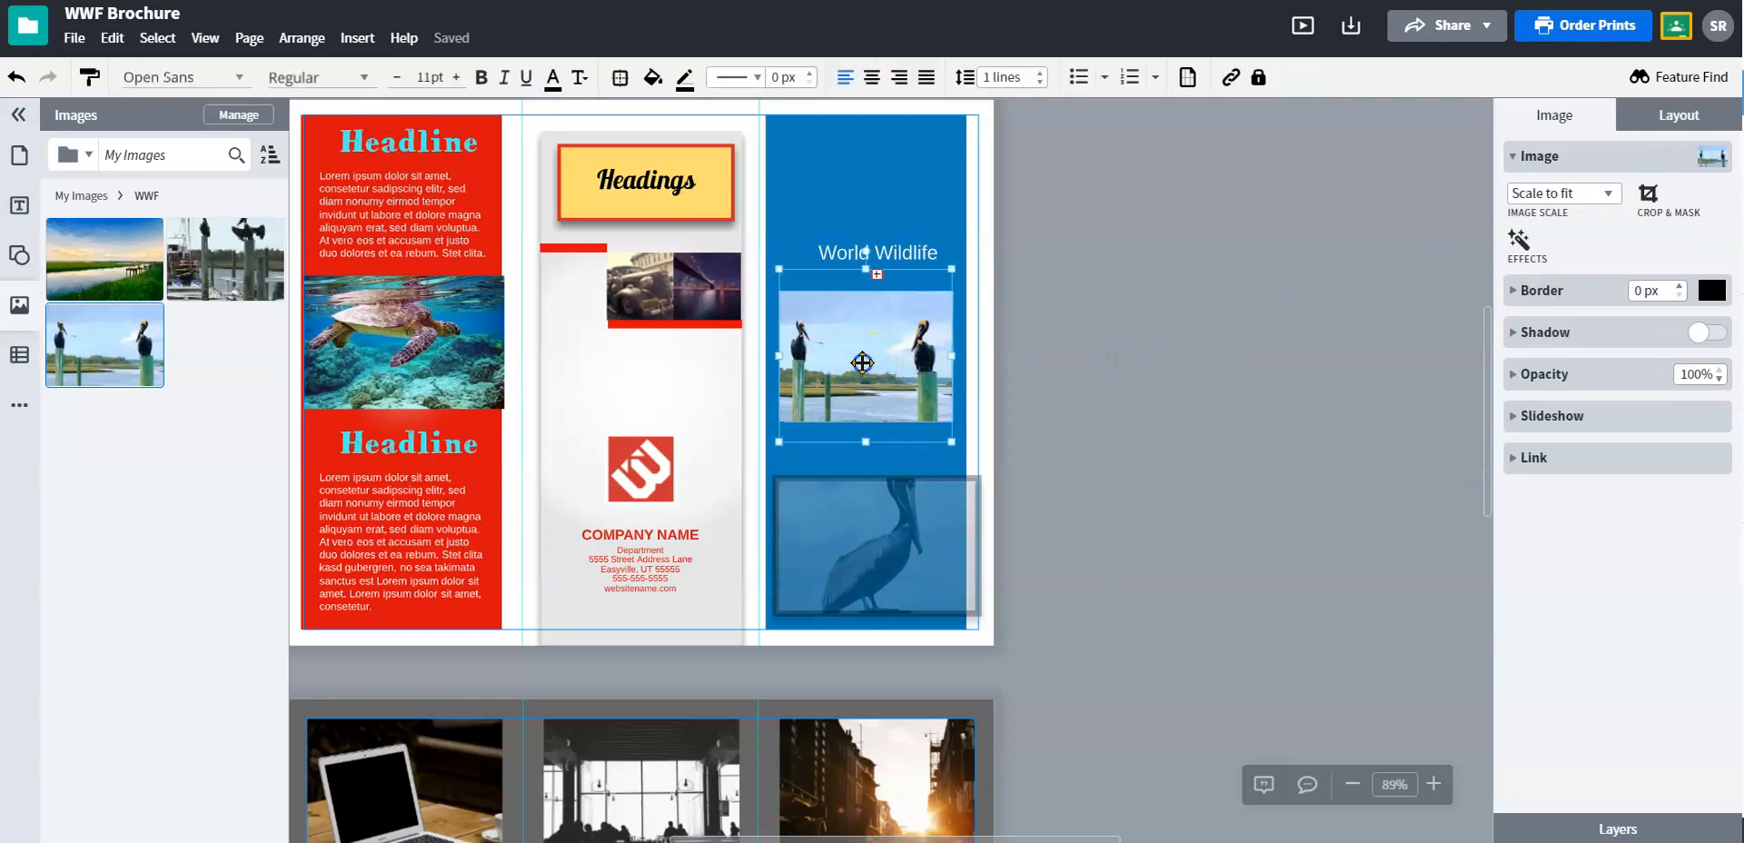
click(1651, 204)
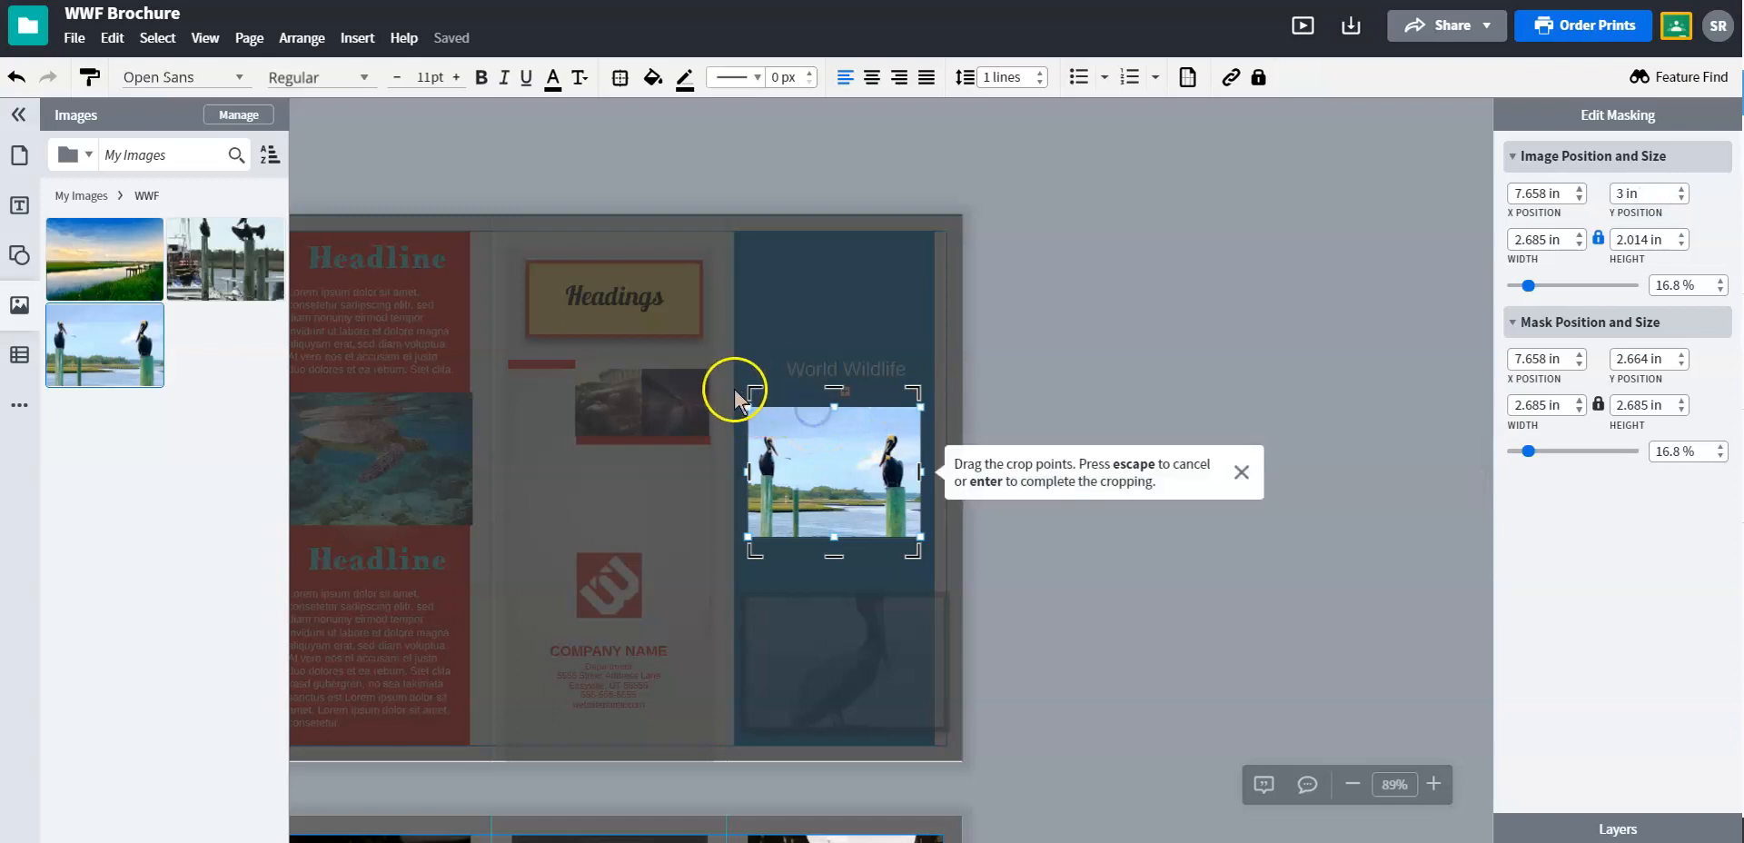
drag(754, 389, 834, 433)
drag(871, 485, 869, 506)
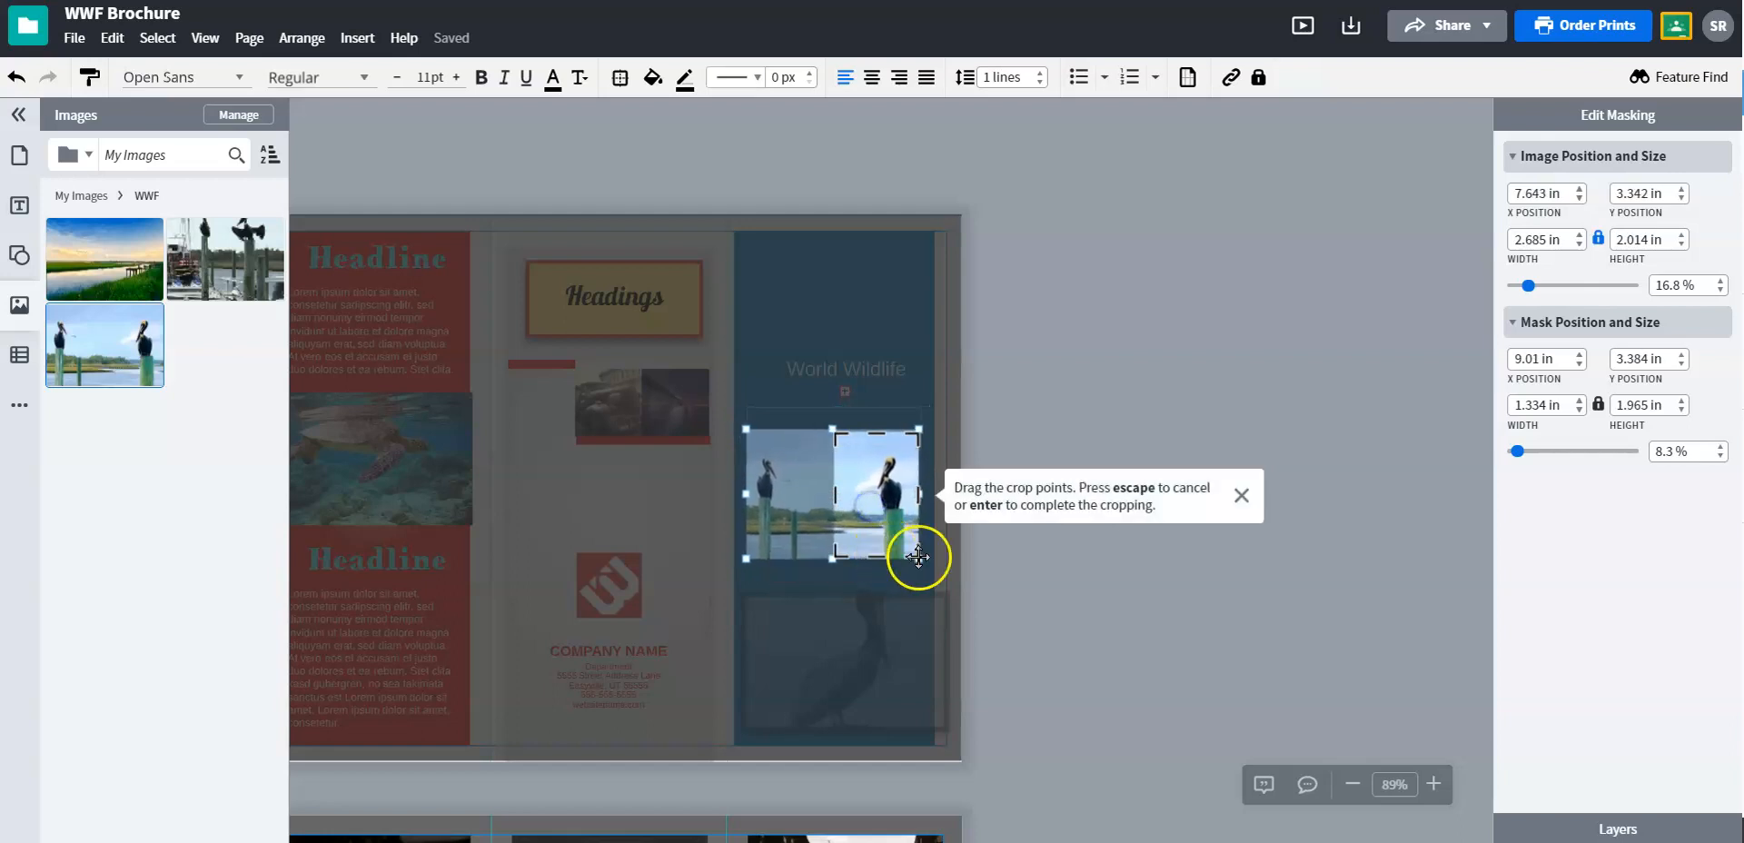
click(1246, 491)
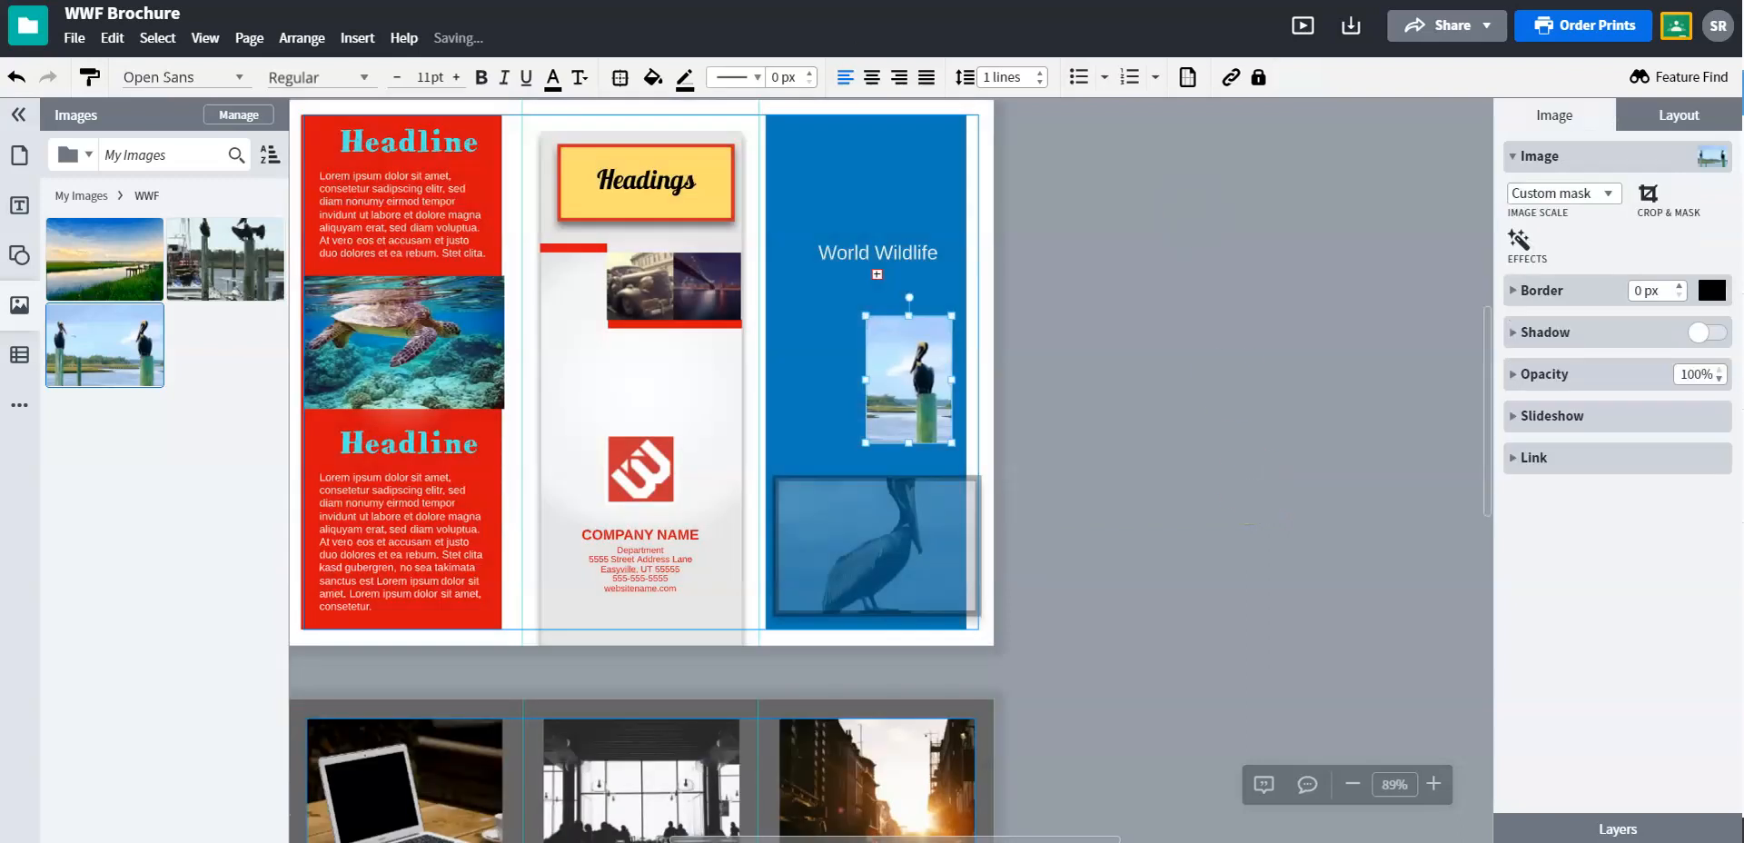
key(Escape)
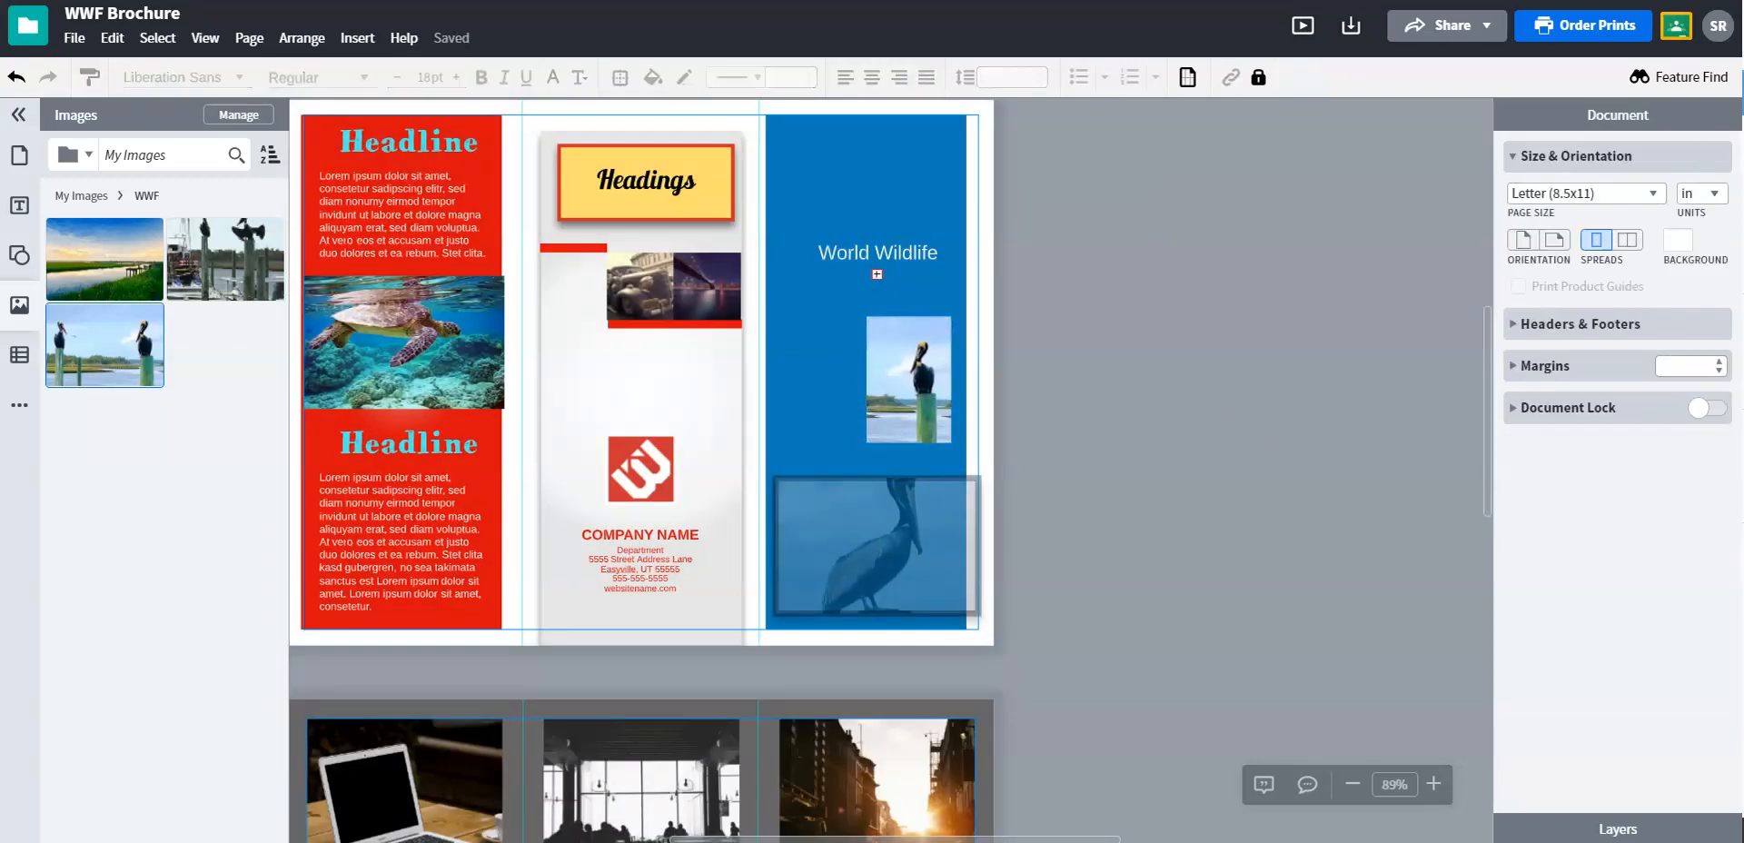
click(16, 76)
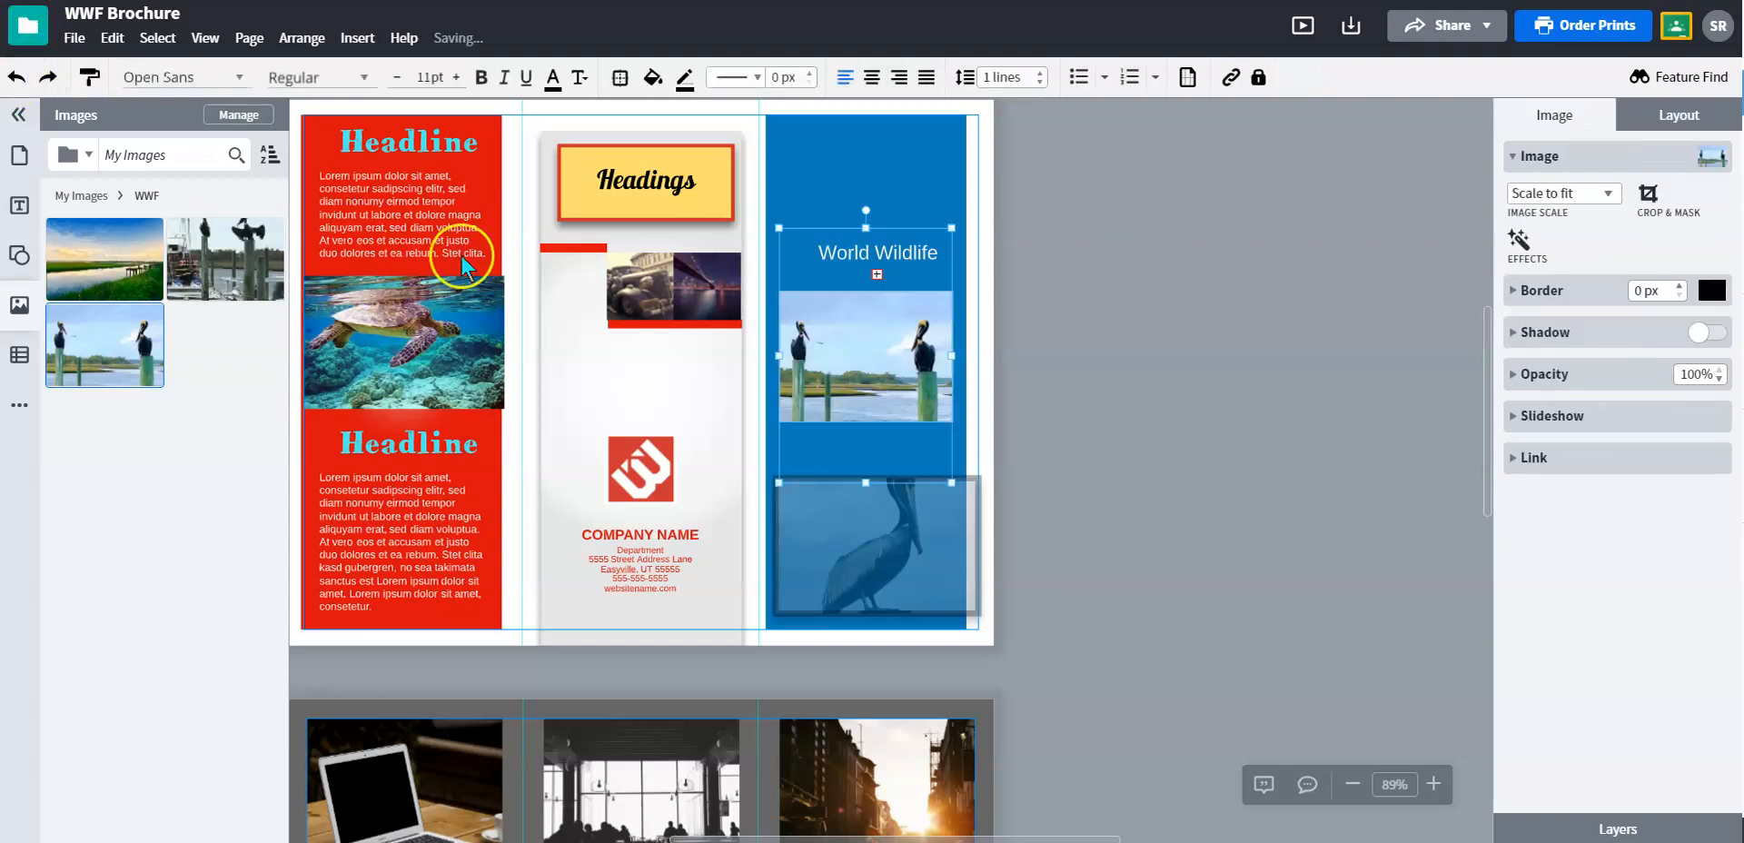
click(1044, 474)
Apply image effects to the two-pelican picture with saturation -7, contrast -3 and brightness 4.
click(894, 364)
click(1518, 239)
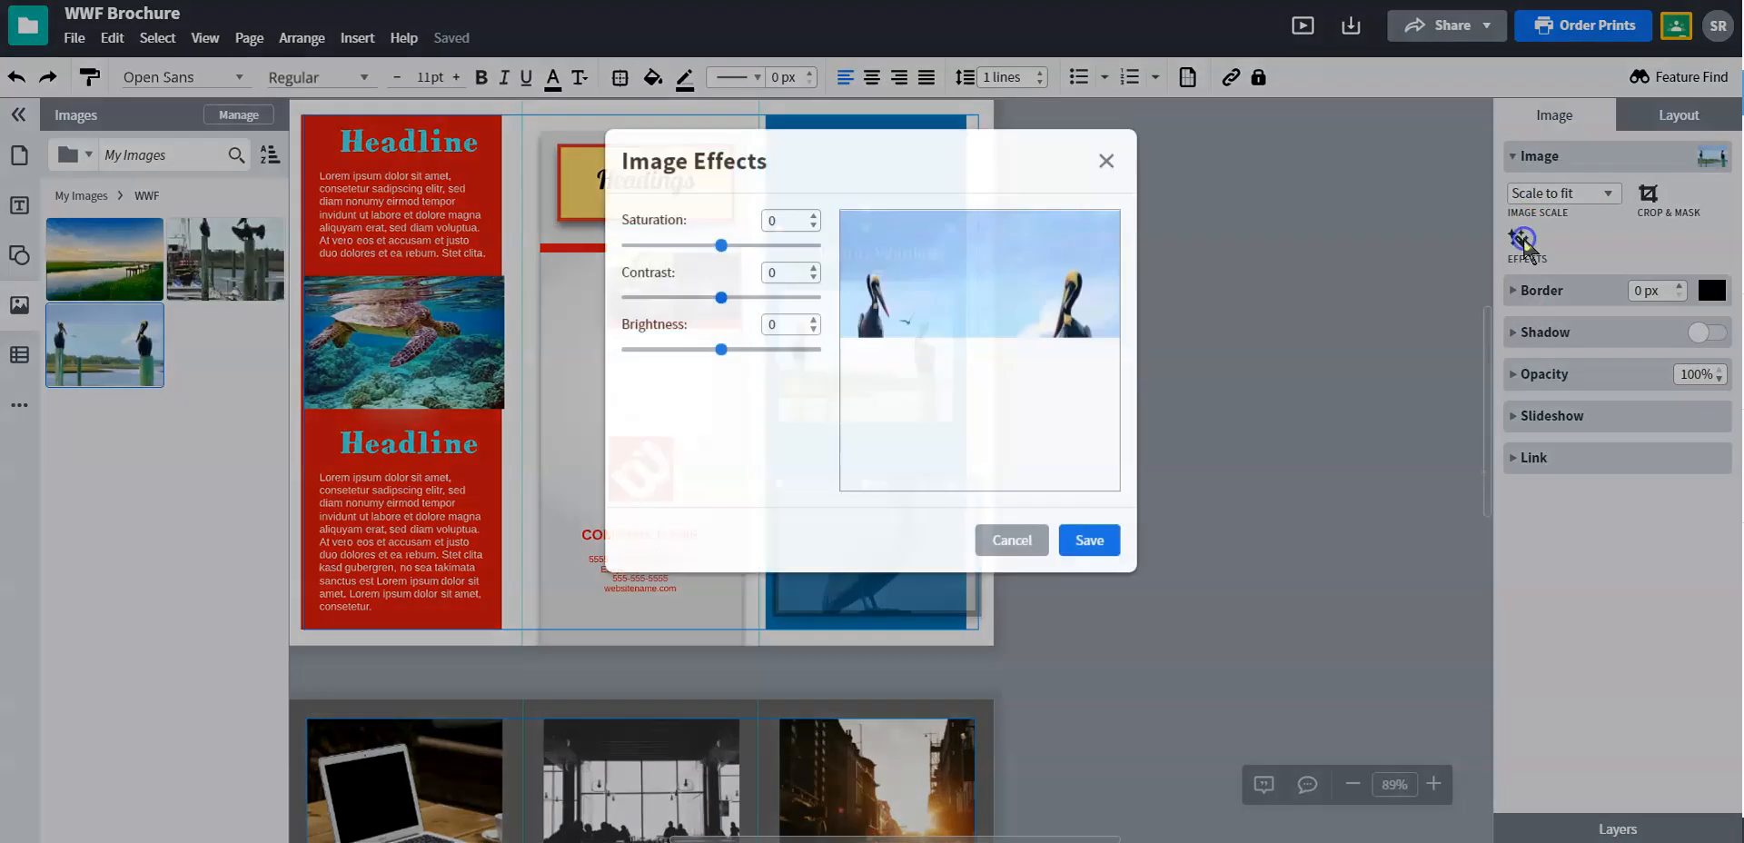
mouse_move(721, 246)
mouse_down()
mouse_move(798, 246)
mouse_move(684, 249)
mouse_move(735, 248)
mouse_up()
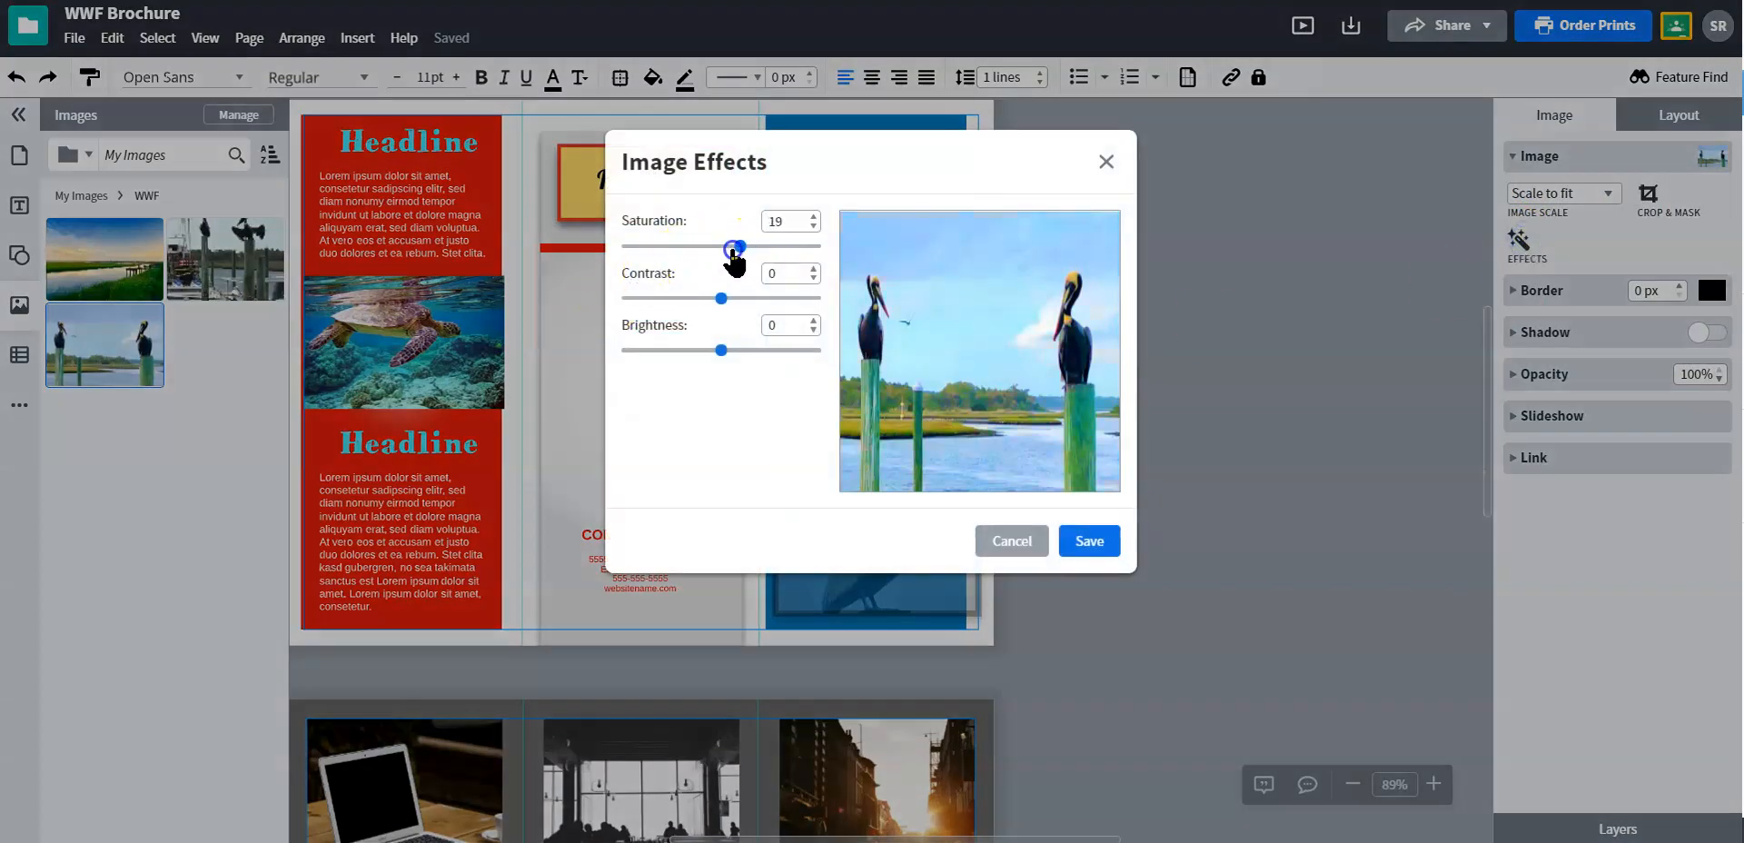
mouse_move(722, 353)
mouse_down()
mouse_move(798, 351)
mouse_move(611, 351)
mouse_move(725, 351)
mouse_up()
mouse_move(720, 298)
mouse_down()
mouse_move(780, 298)
mouse_move(719, 299)
mouse_up()
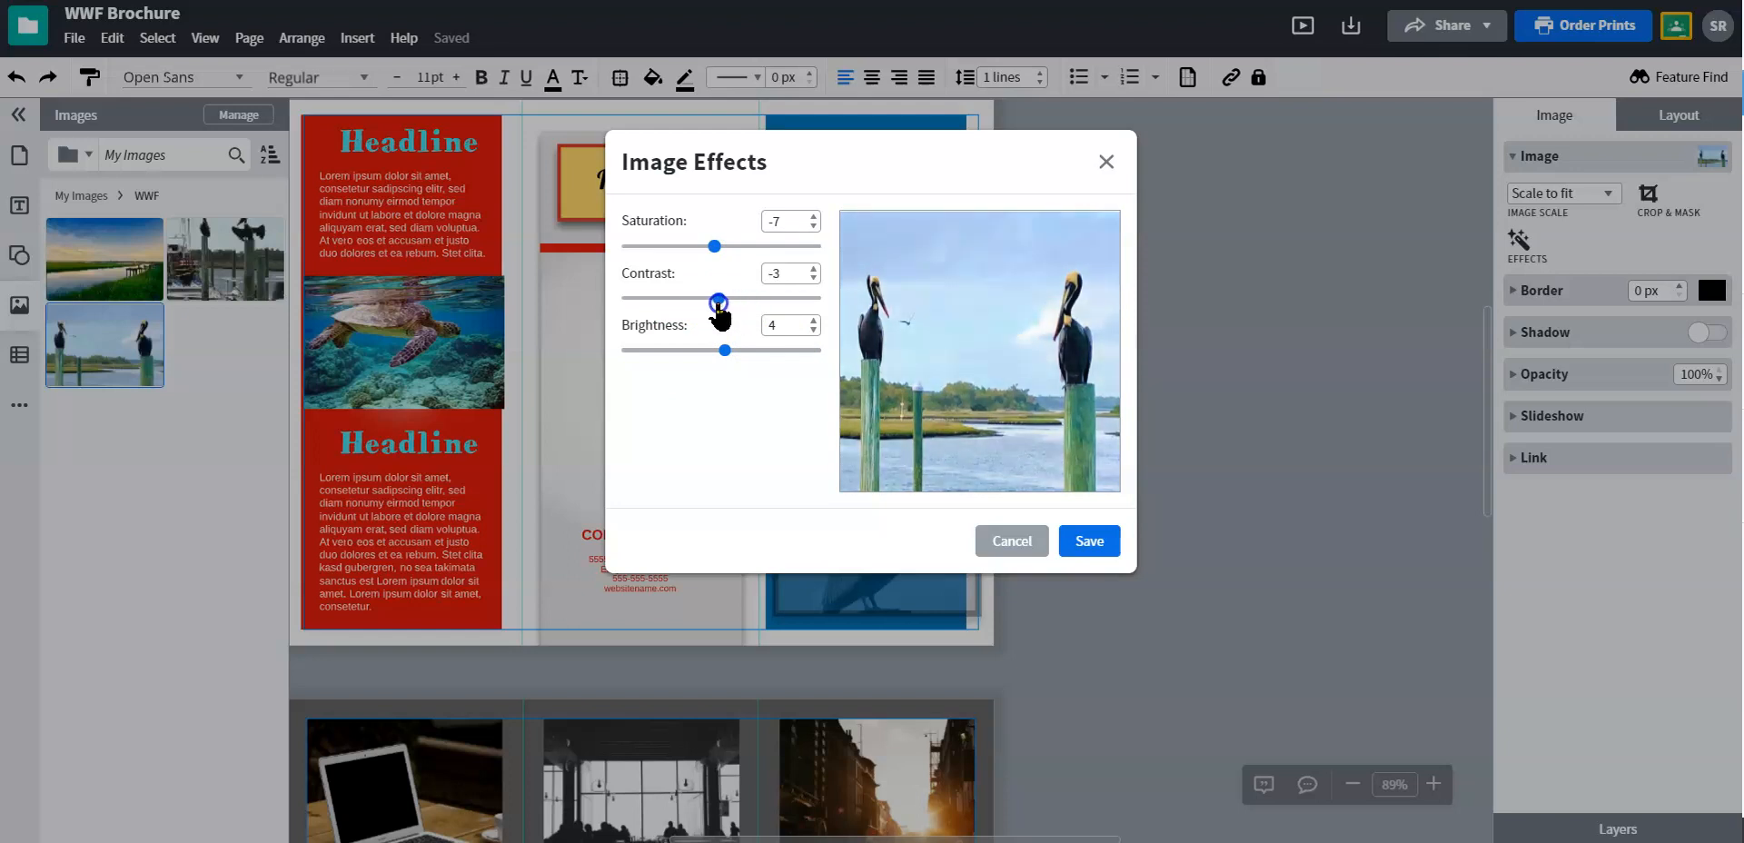
click(1087, 543)
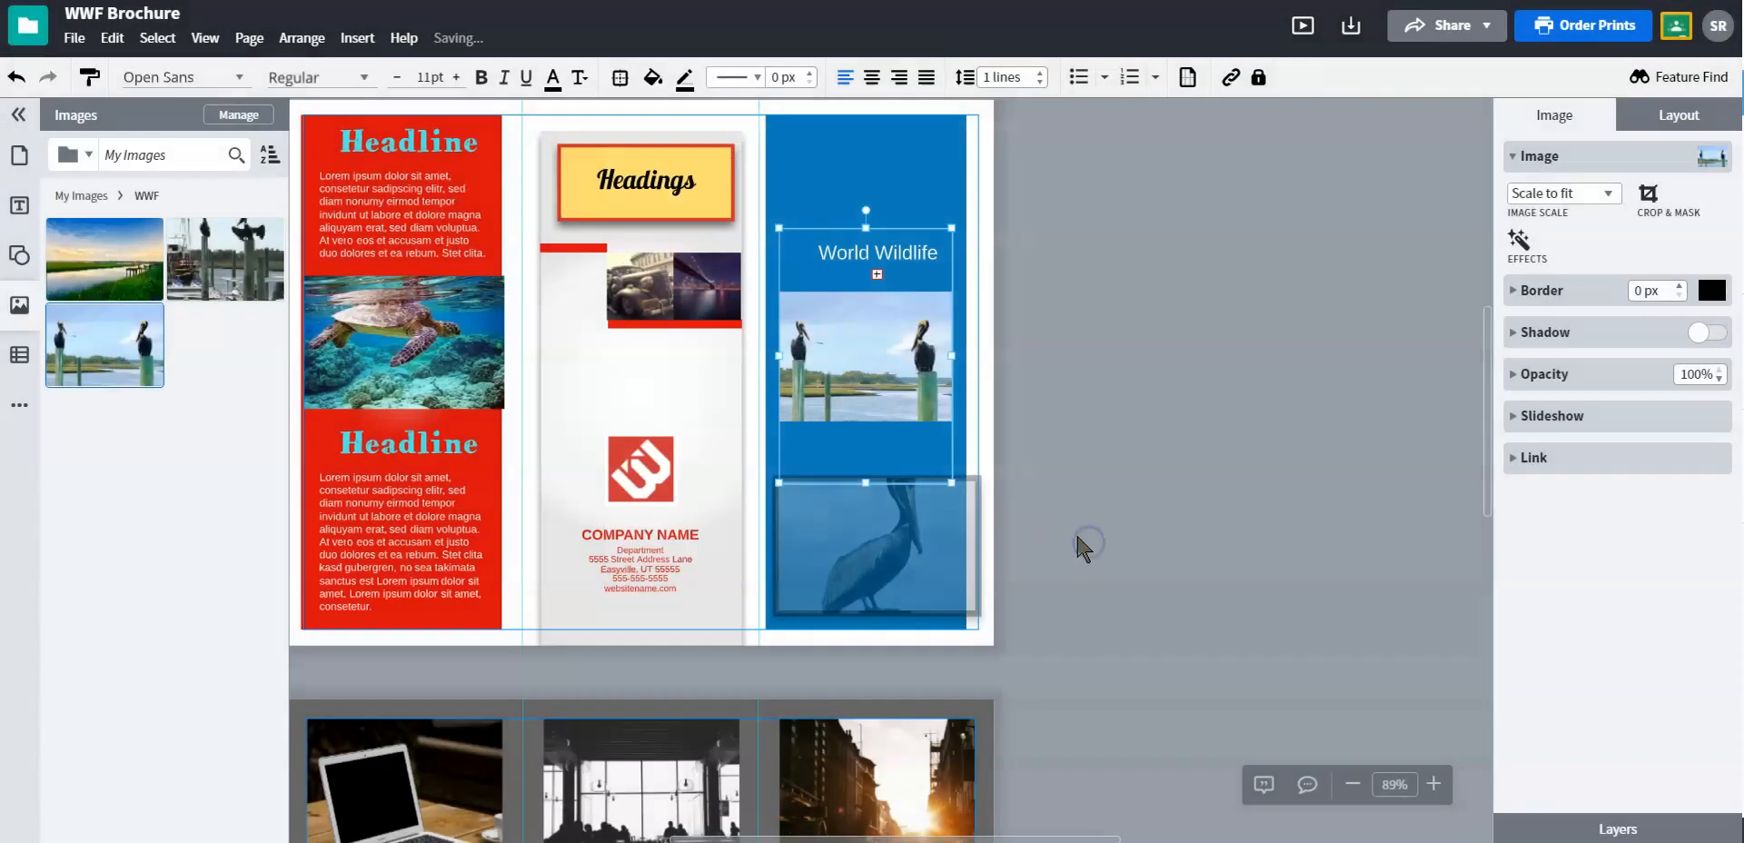
Set the image scale of the faded single-pelican picture in the blue panel to Scale to fit.
click(935, 564)
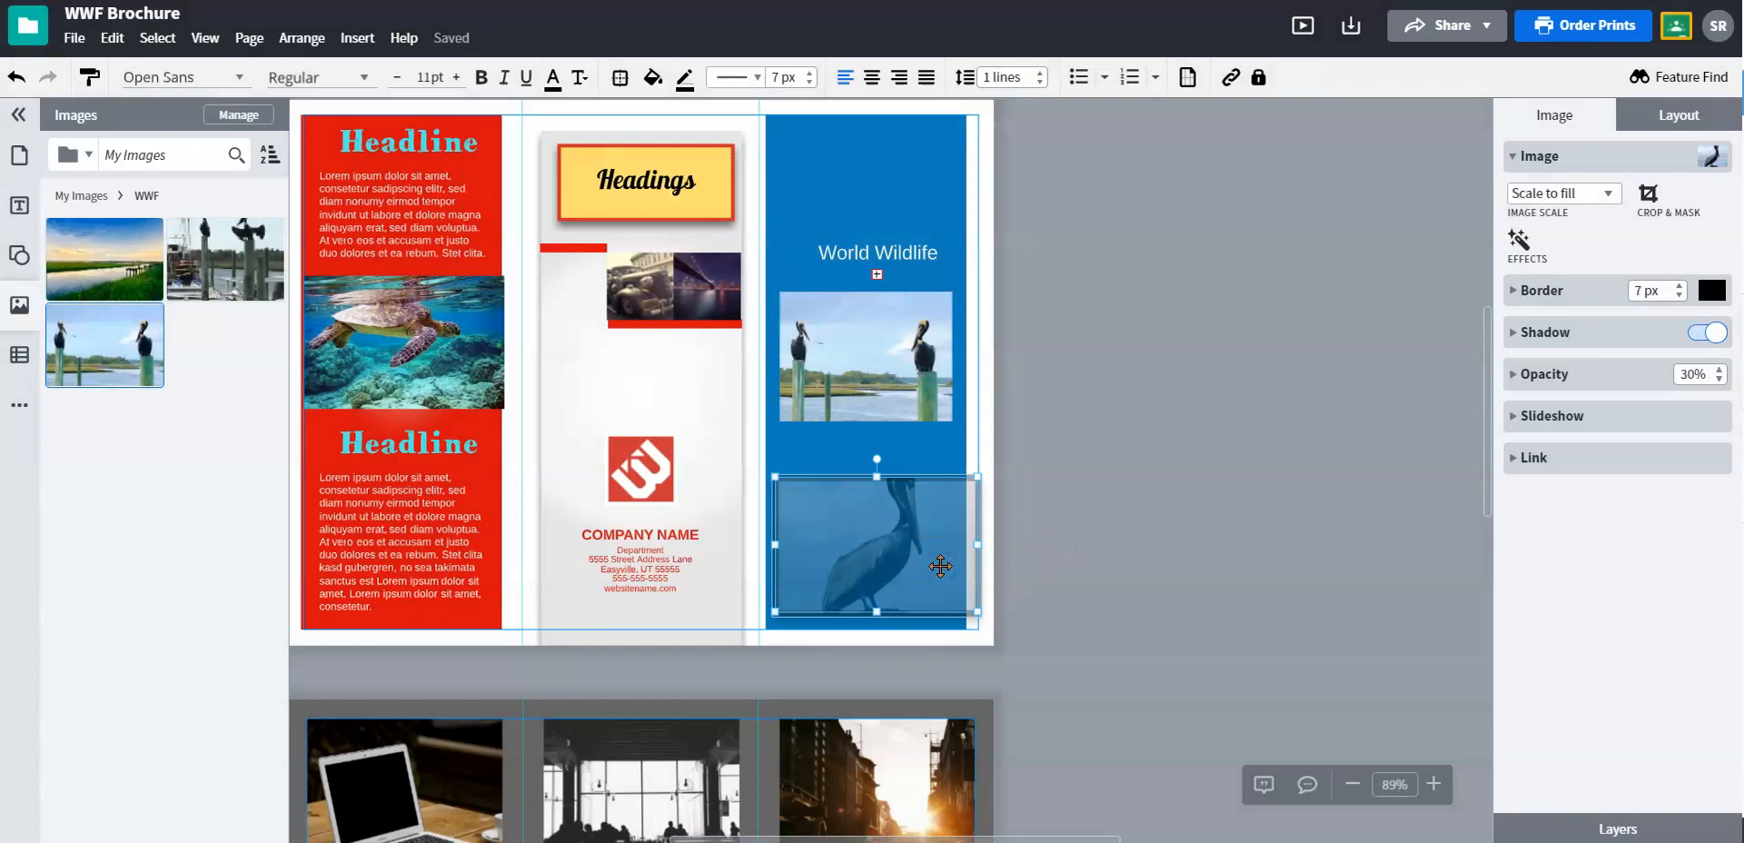
click(1196, 424)
click(868, 545)
click(1613, 193)
click(1572, 248)
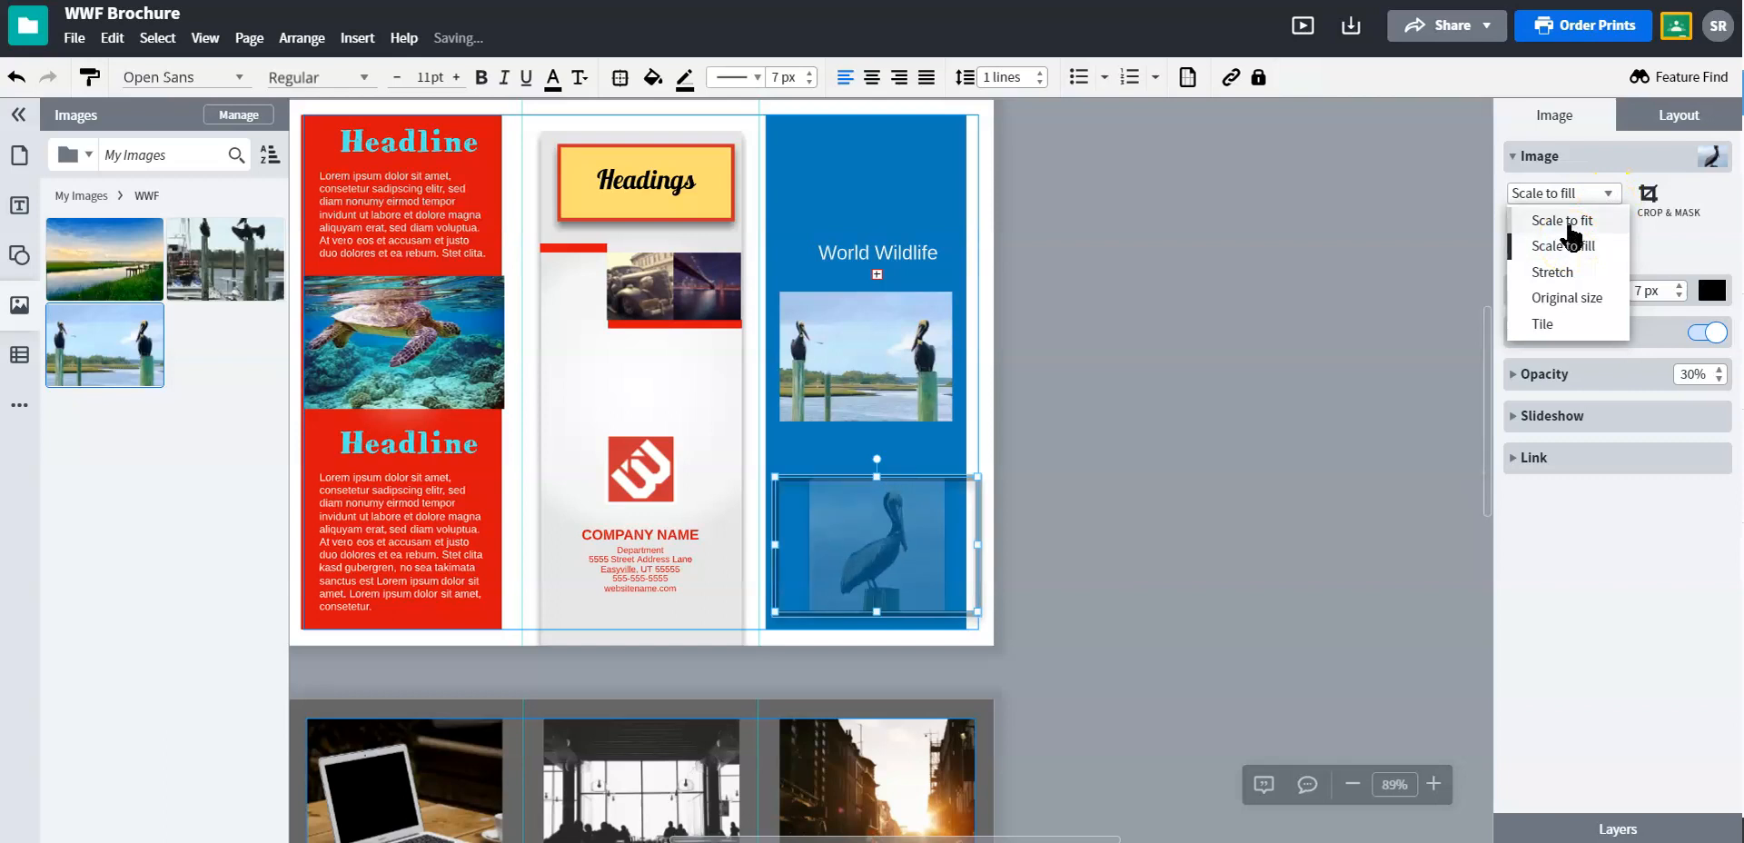
click(1570, 221)
click(1257, 442)
Raise the opacity of the single-pelican picture to 100%.
click(919, 567)
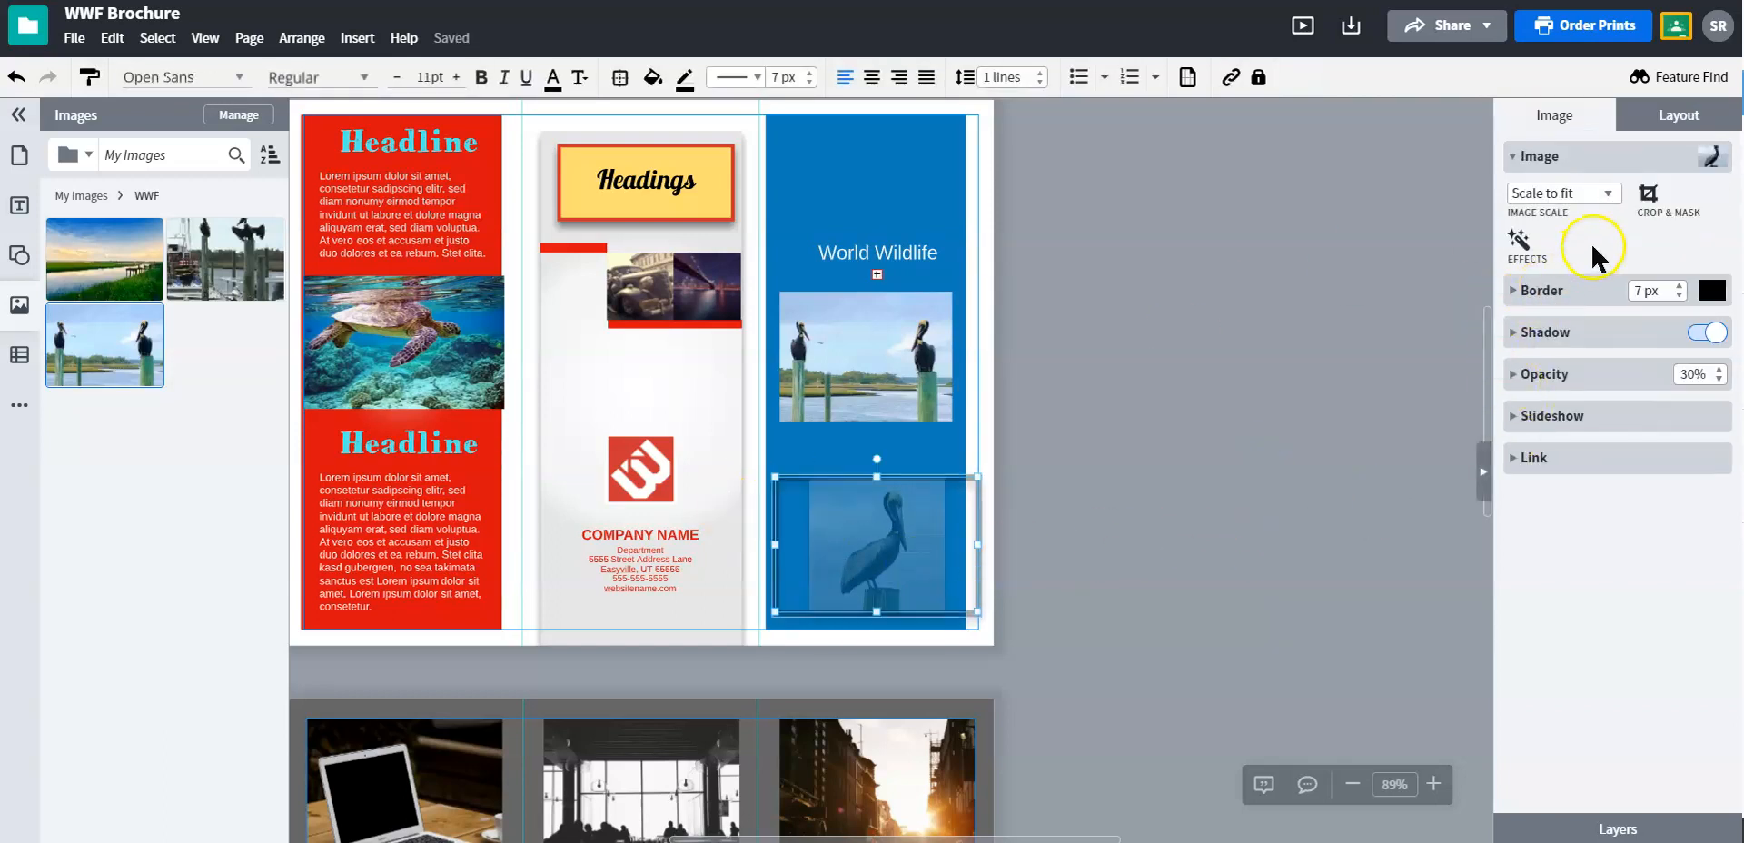
click(1521, 386)
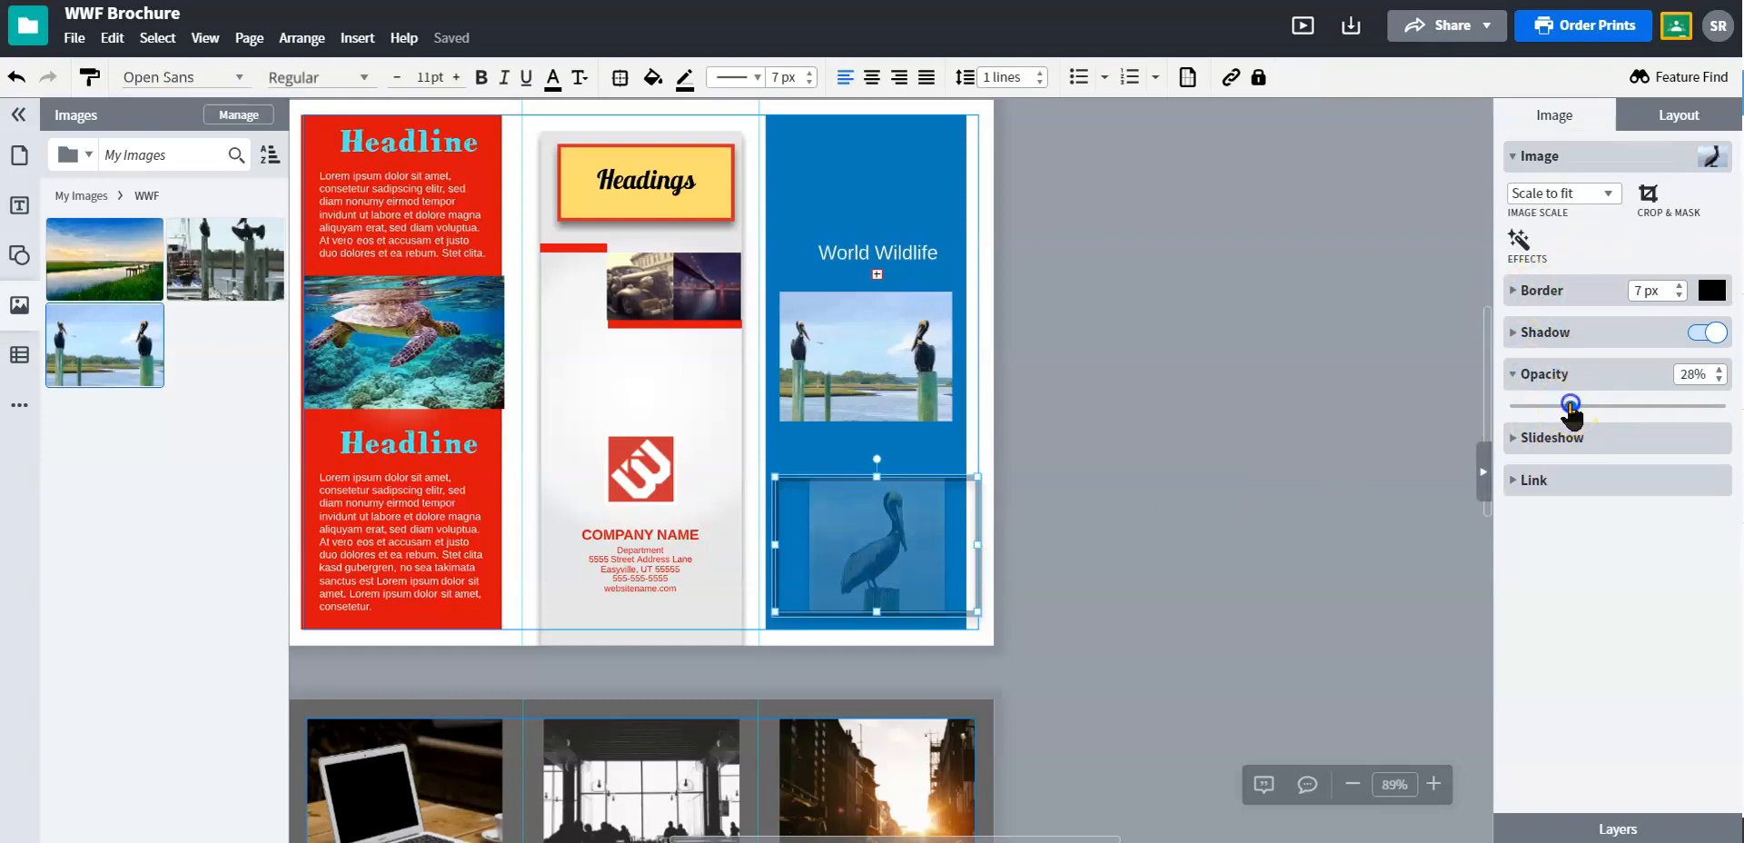
drag(1572, 408, 1726, 407)
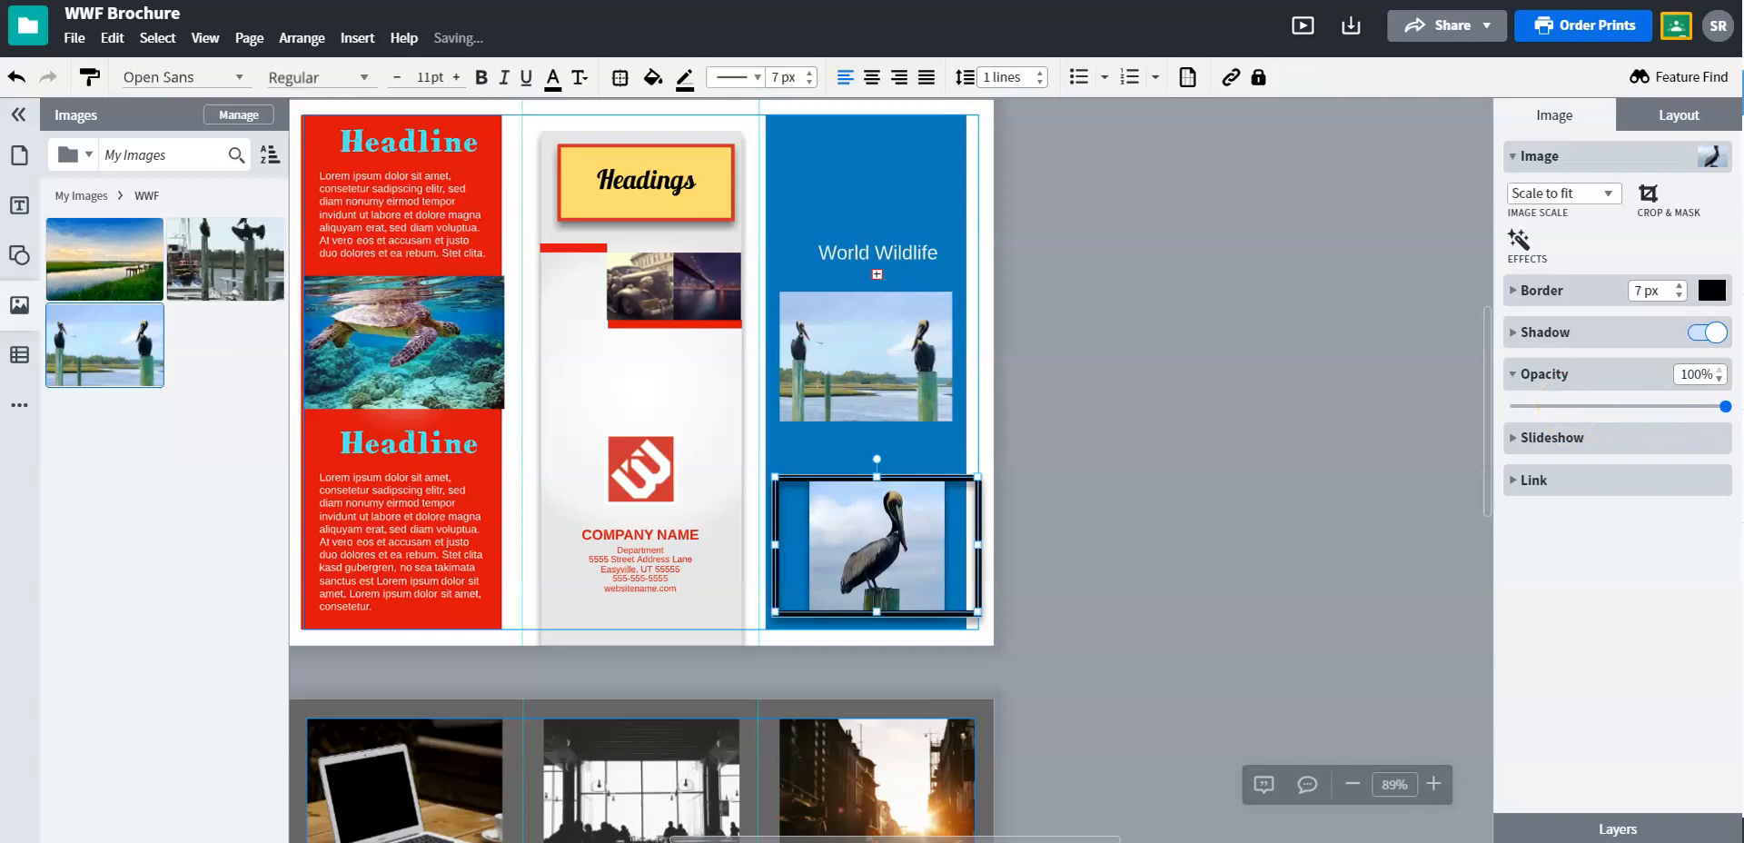
click(1160, 552)
Shift the single-pelican picture left over the blue panel and undo the accidental move of the blue background shape.
drag(930, 534, 904, 528)
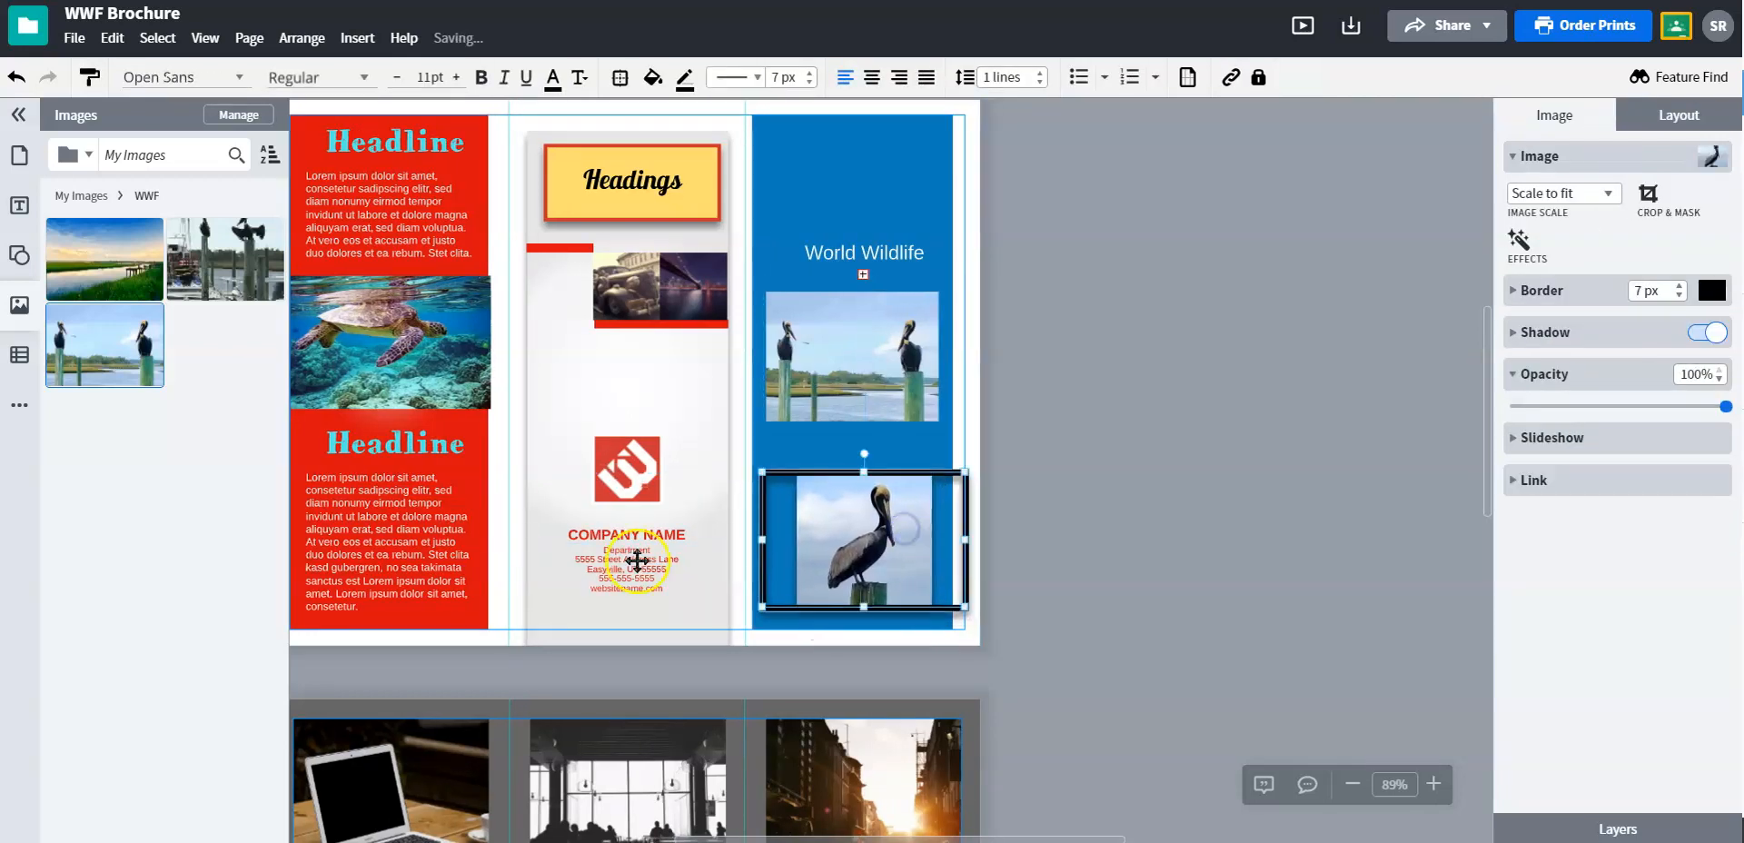
mouse_move(757, 540)
mouse_down()
mouse_move(787, 540)
mouse_move(771, 541)
mouse_up()
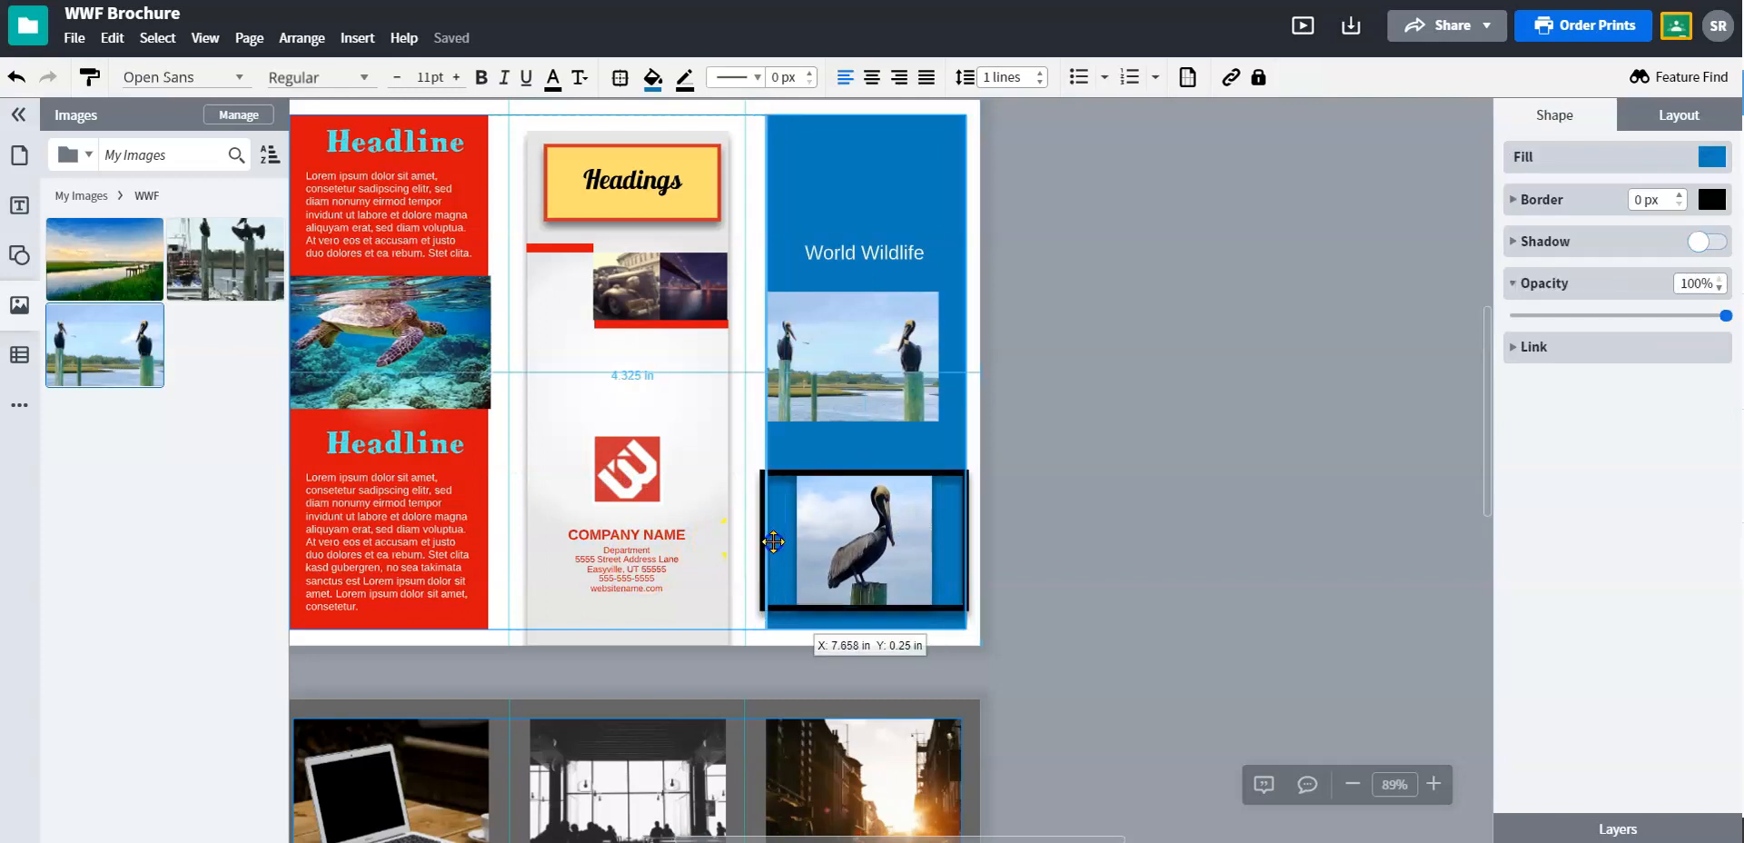
click(17, 76)
click(829, 482)
drag(972, 541, 943, 540)
double_click(909, 537)
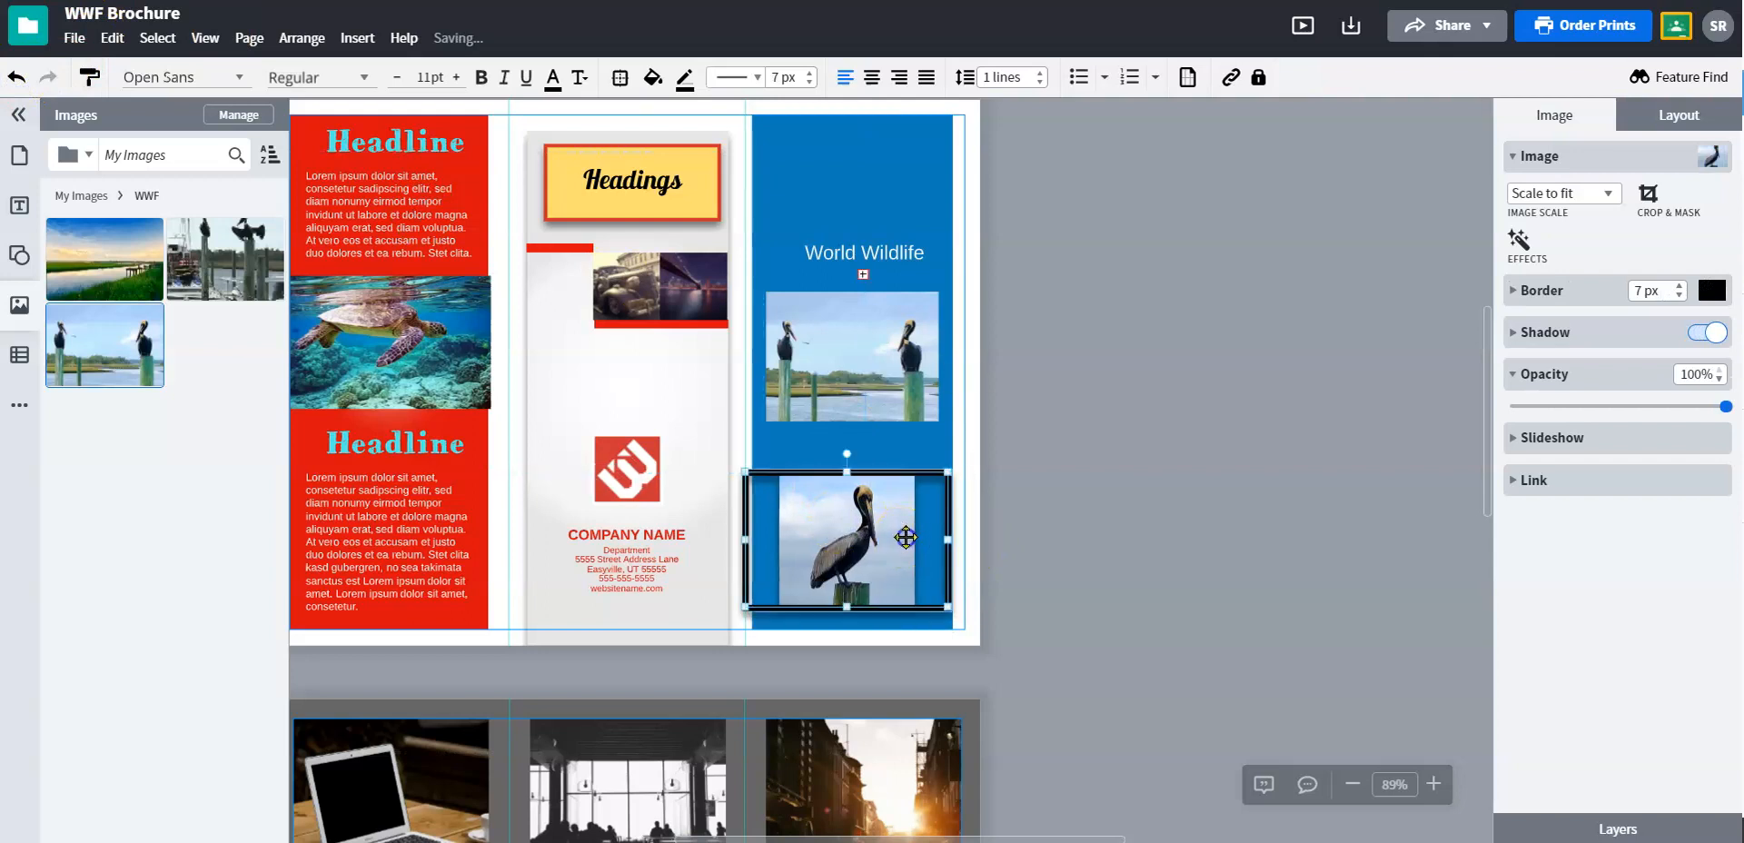
click(1261, 54)
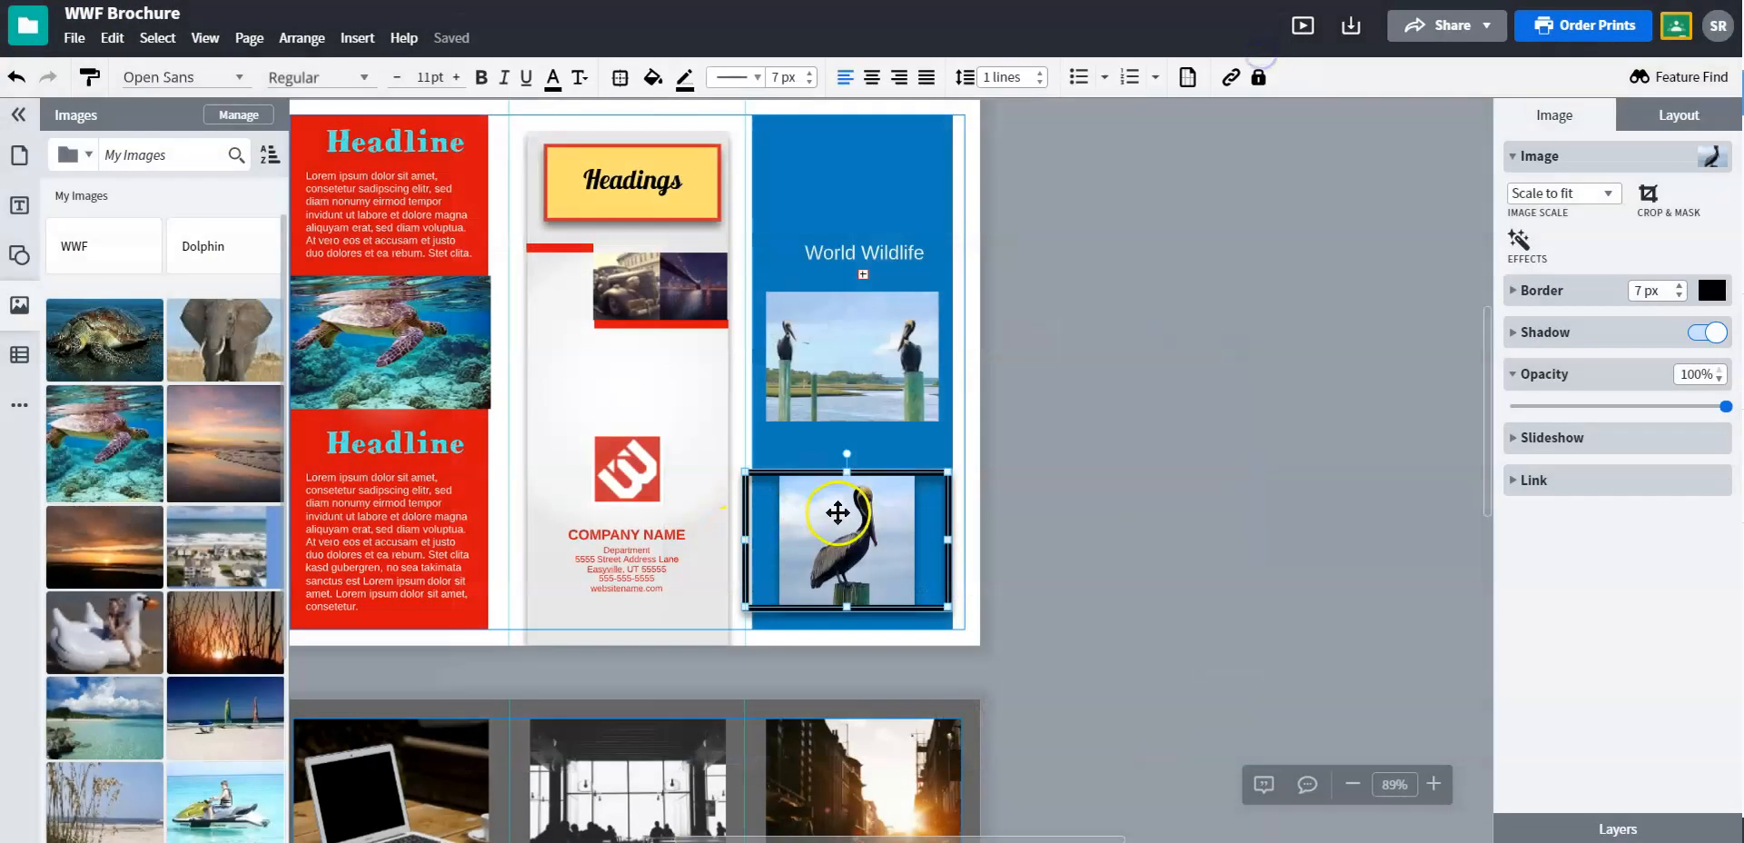
Set the single-pelican picture's image scale to Stretch and shrink it to about 2.7 by 1.8 in.
mouse_move(749, 544)
mouse_down()
mouse_move(822, 535)
mouse_move(566, 549)
mouse_move(786, 540)
mouse_move(722, 543)
mouse_move(750, 542)
mouse_up()
click(1599, 193)
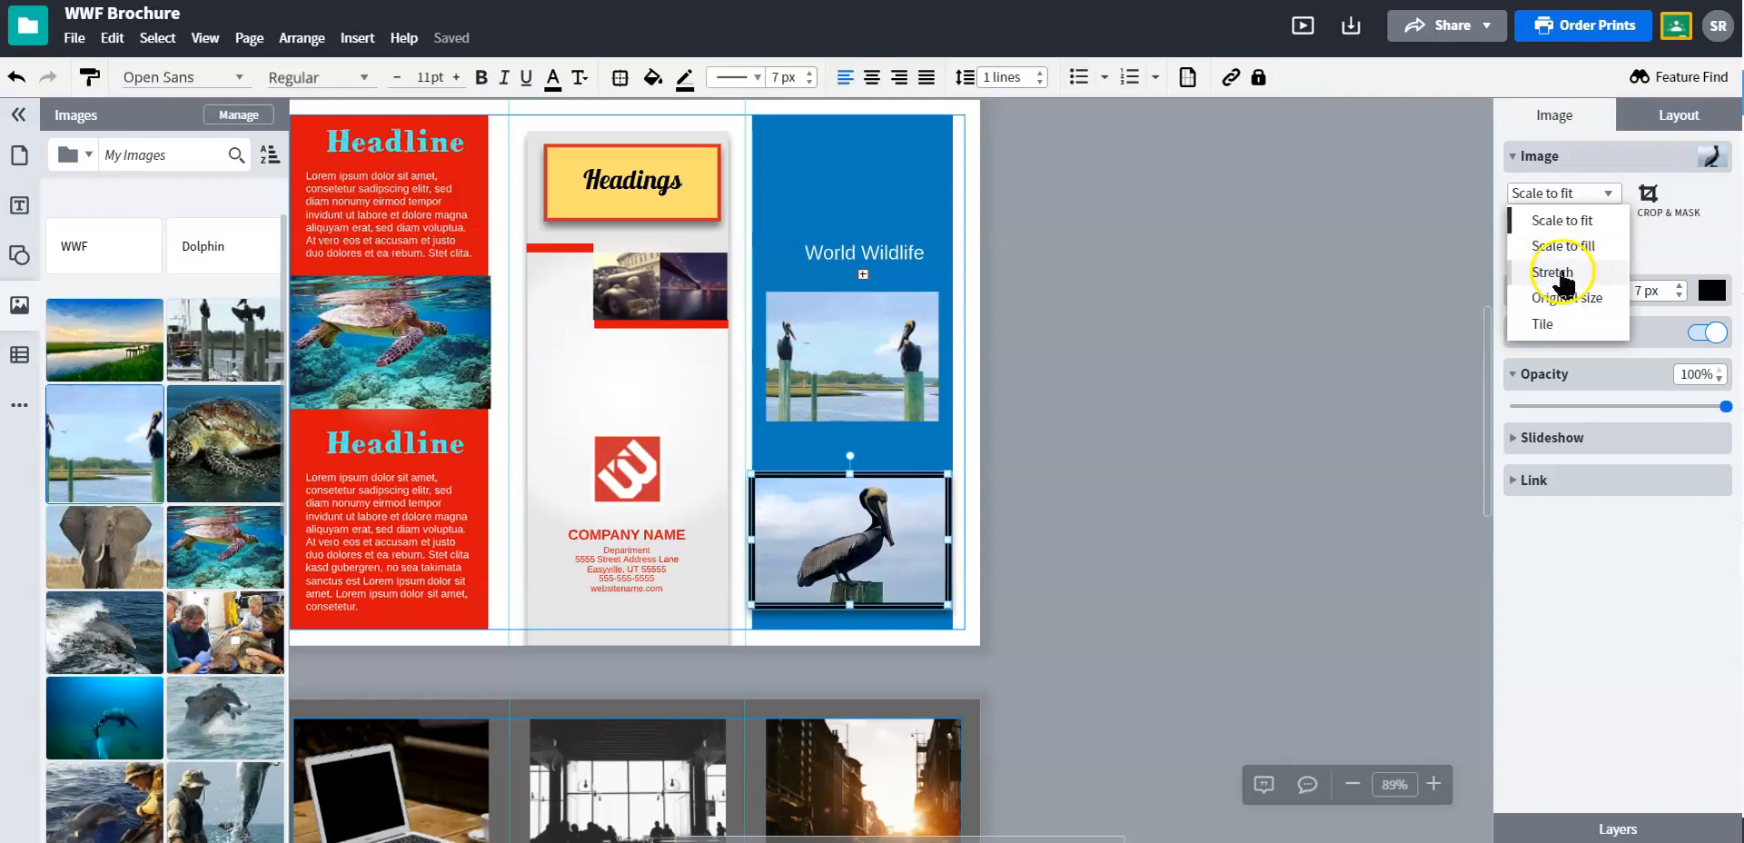
click(1560, 273)
drag(748, 545, 773, 545)
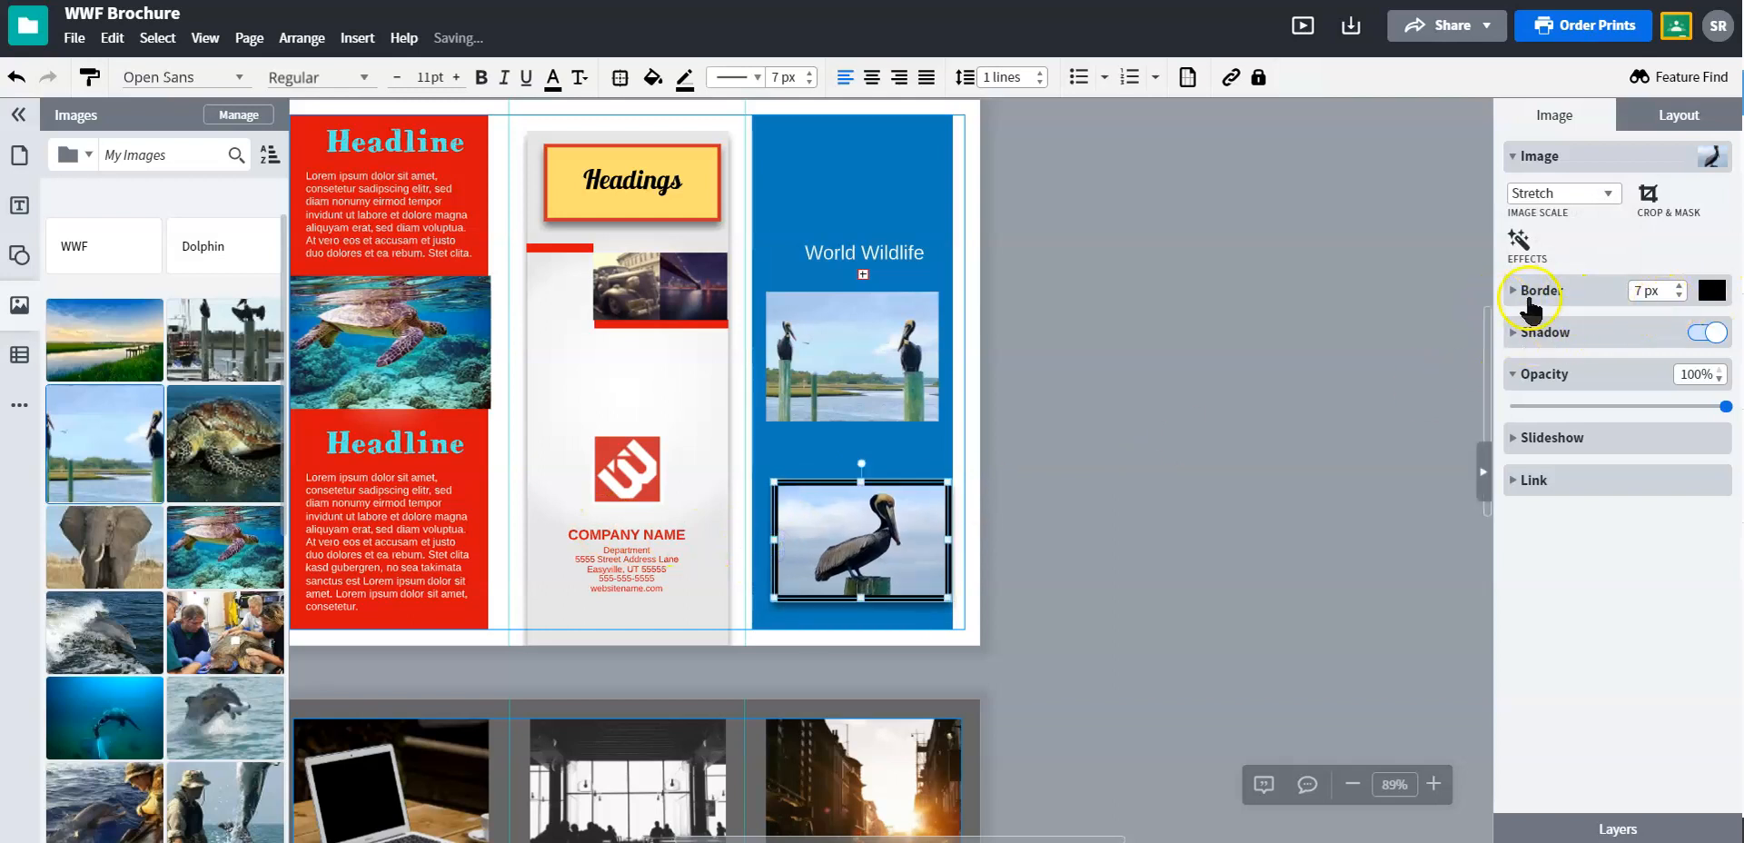
Reduce the single-pelican picture's border to 2 px and change its line style to a double line.
click(1530, 298)
click(1680, 286)
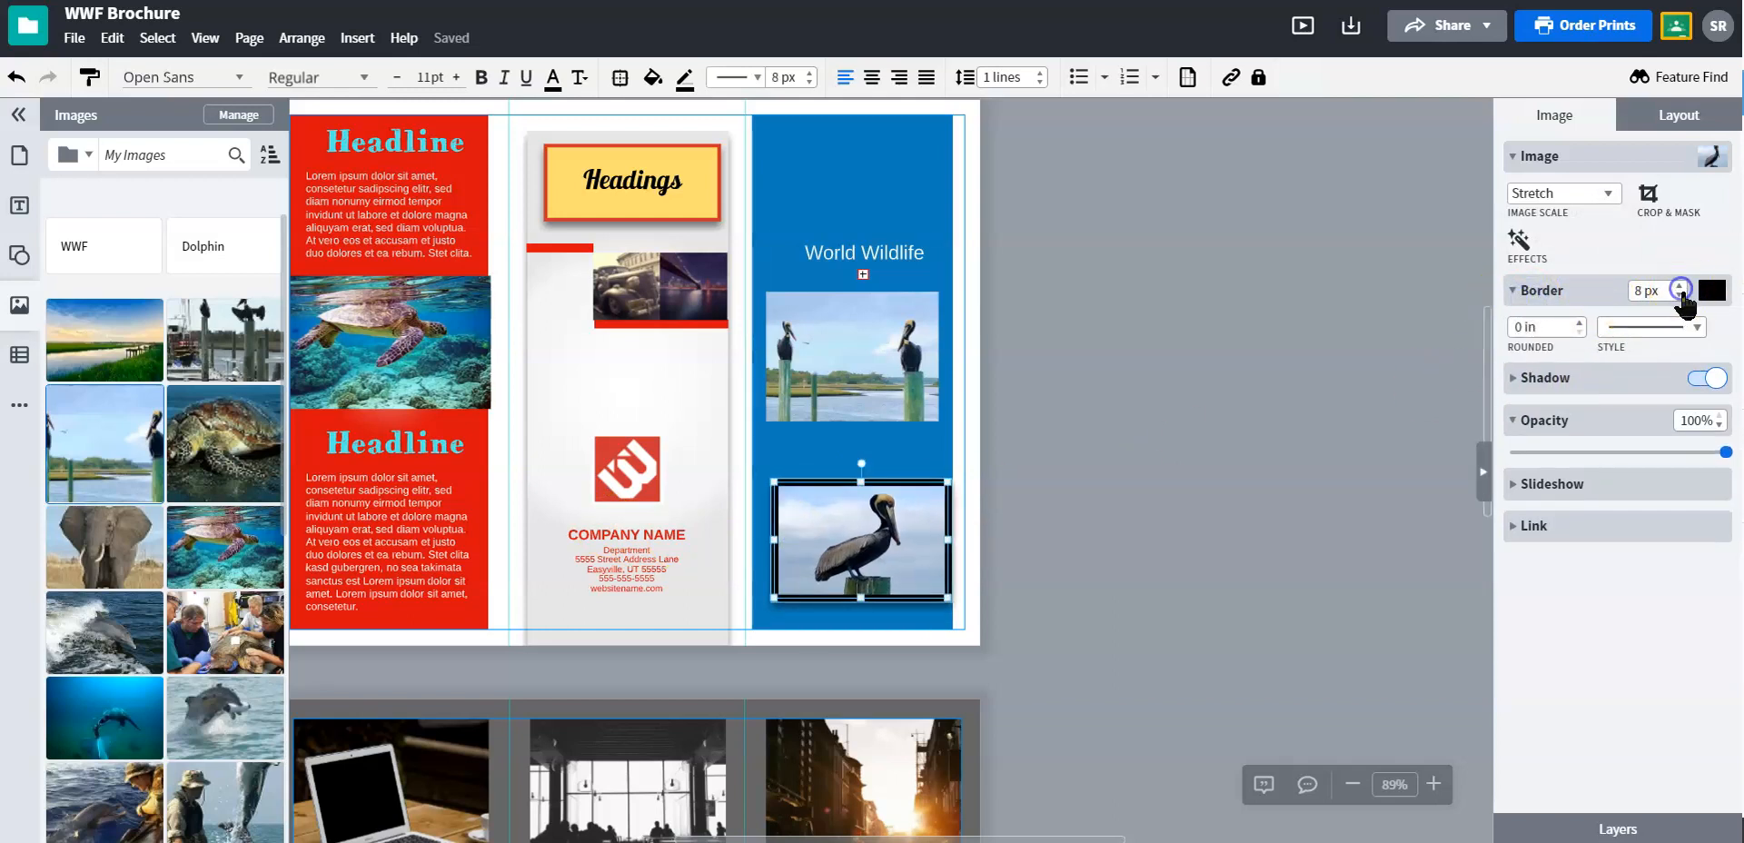
click(1680, 295)
click(1679, 296)
click(1680, 295)
click(1680, 296)
click(1680, 295)
click(1680, 295)
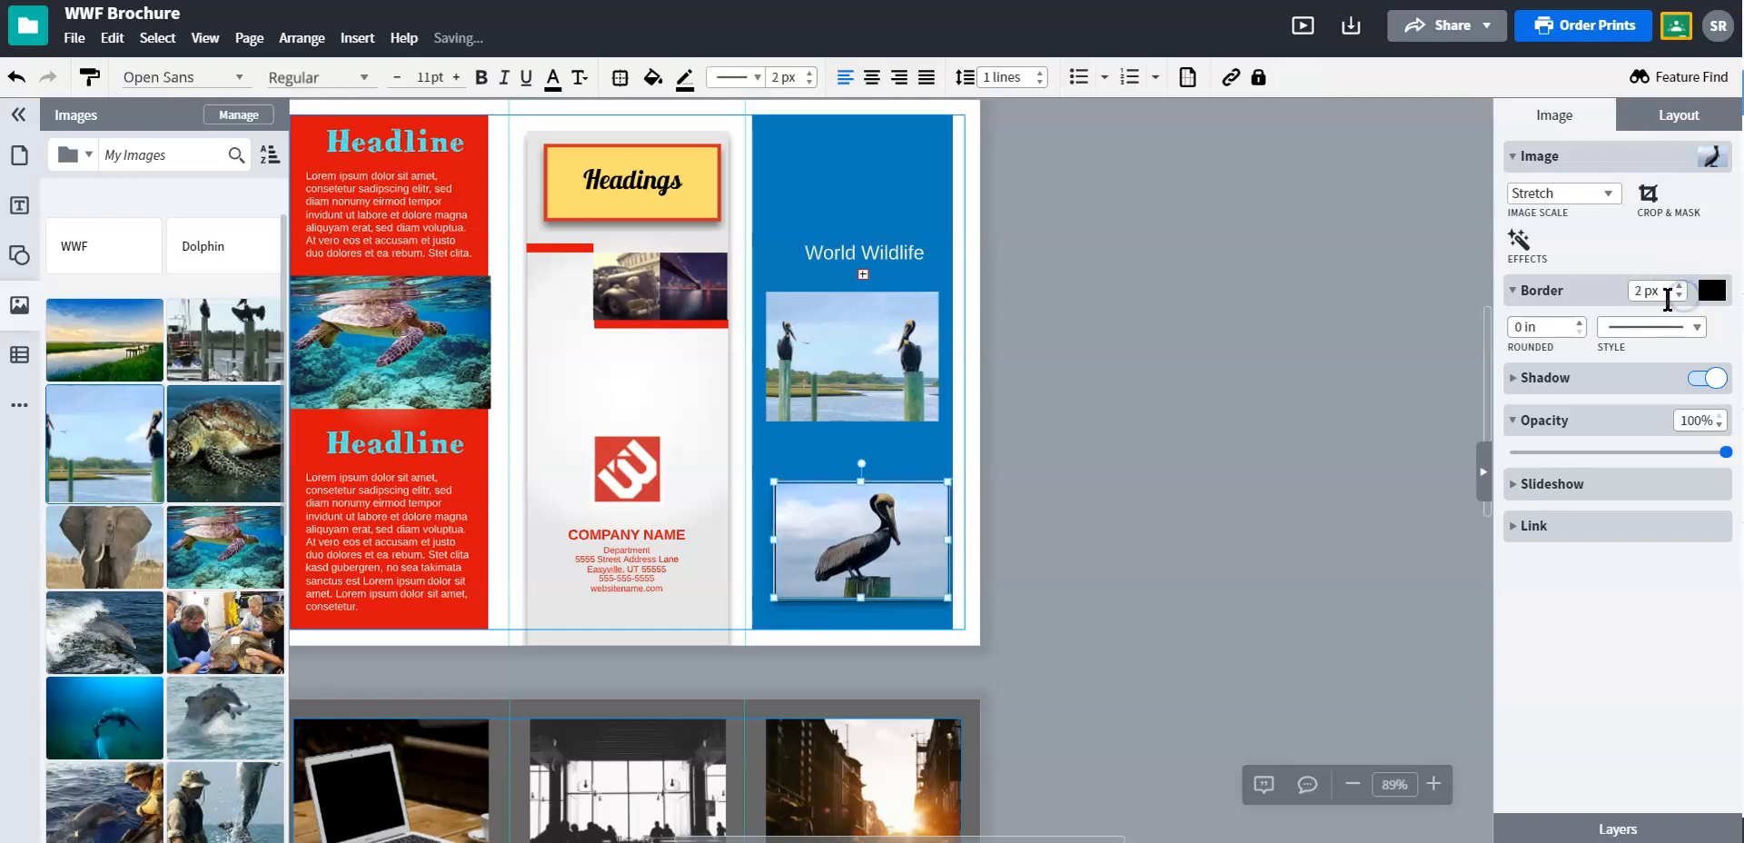
click(1696, 329)
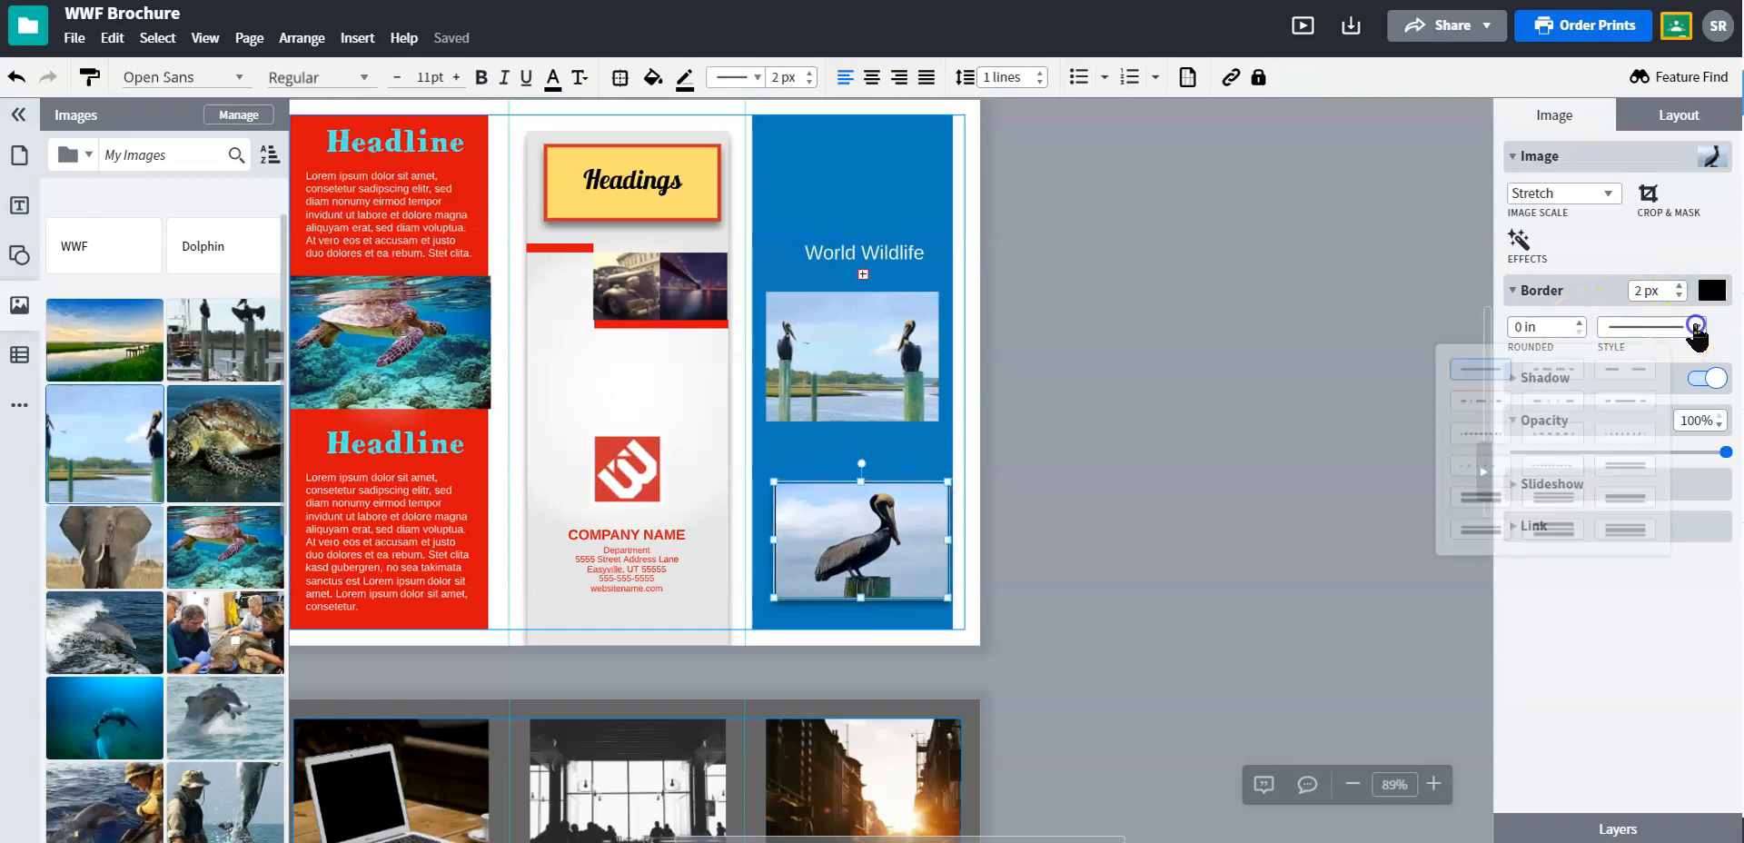
click(1625, 472)
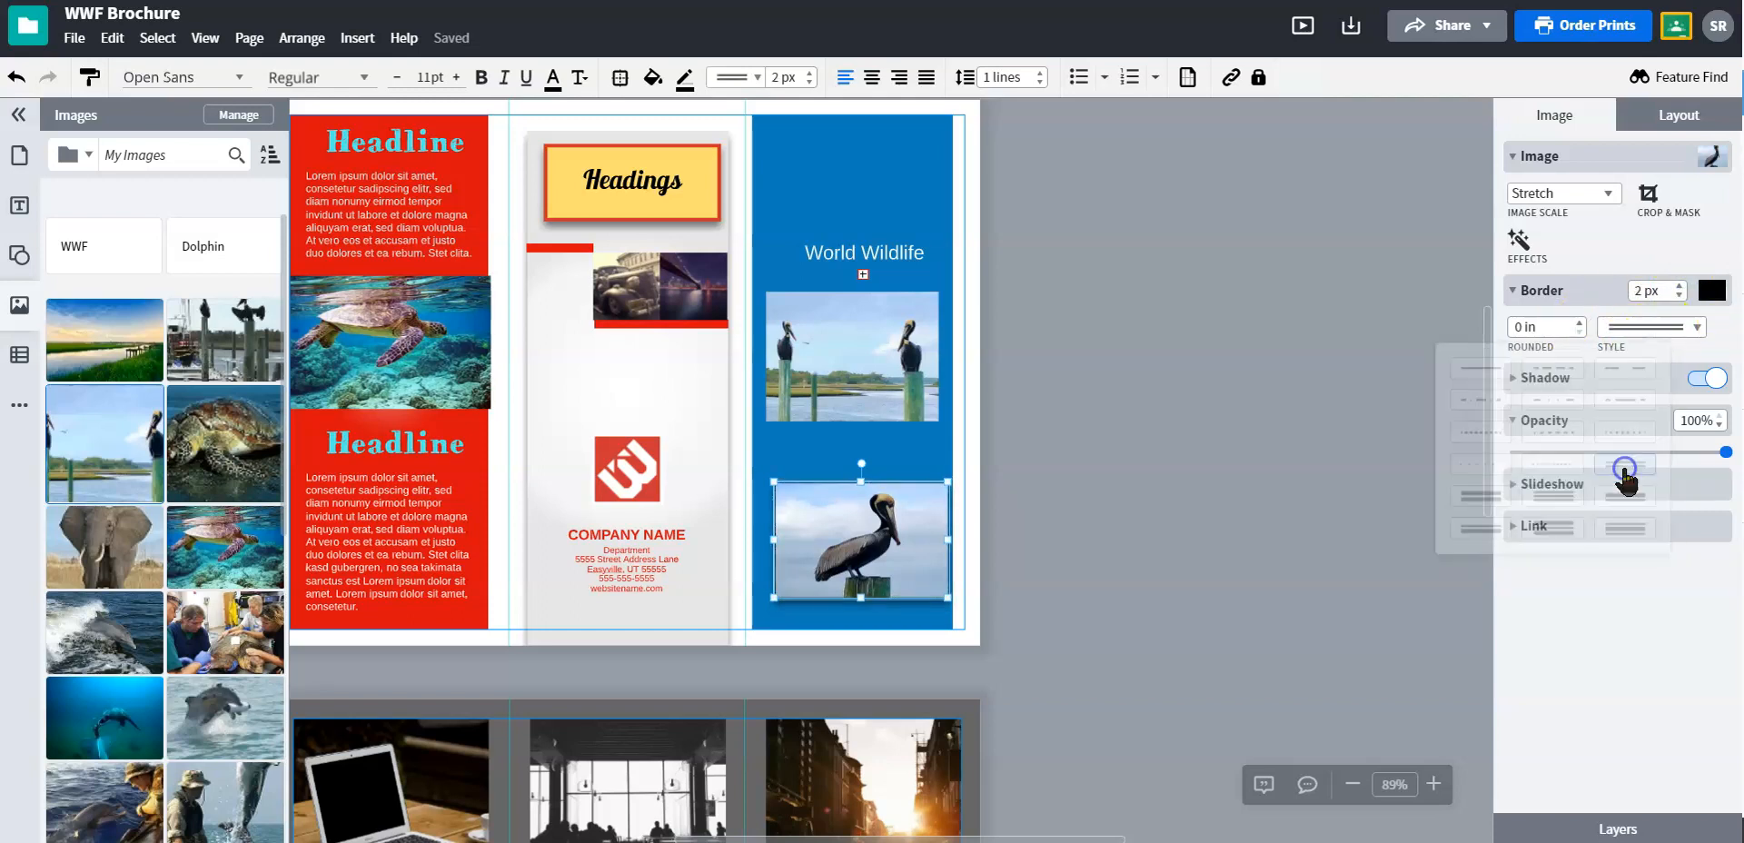
Thicken the single-pelican picture's border to 9 px and nudge the picture slightly upward in the blue panel.
mouse_move(773, 480)
mouse_down()
mouse_move(777, 439)
mouse_move(774, 481)
mouse_up()
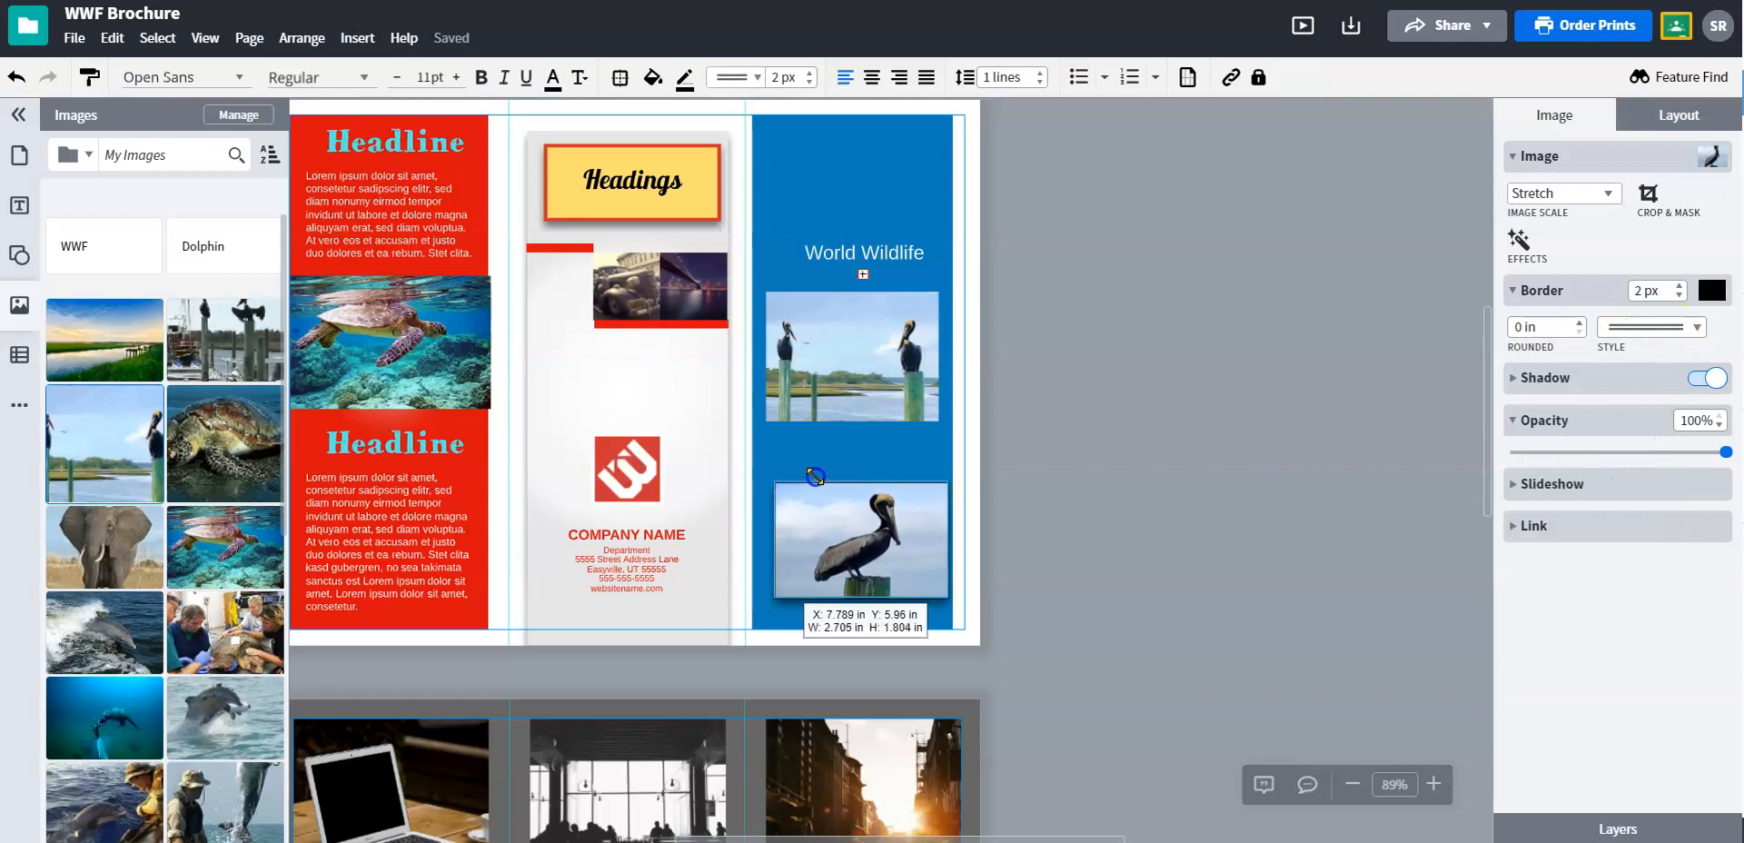
click(1677, 288)
click(1677, 287)
click(1678, 287)
click(1677, 287)
click(1677, 287)
click(1677, 287)
click(1677, 287)
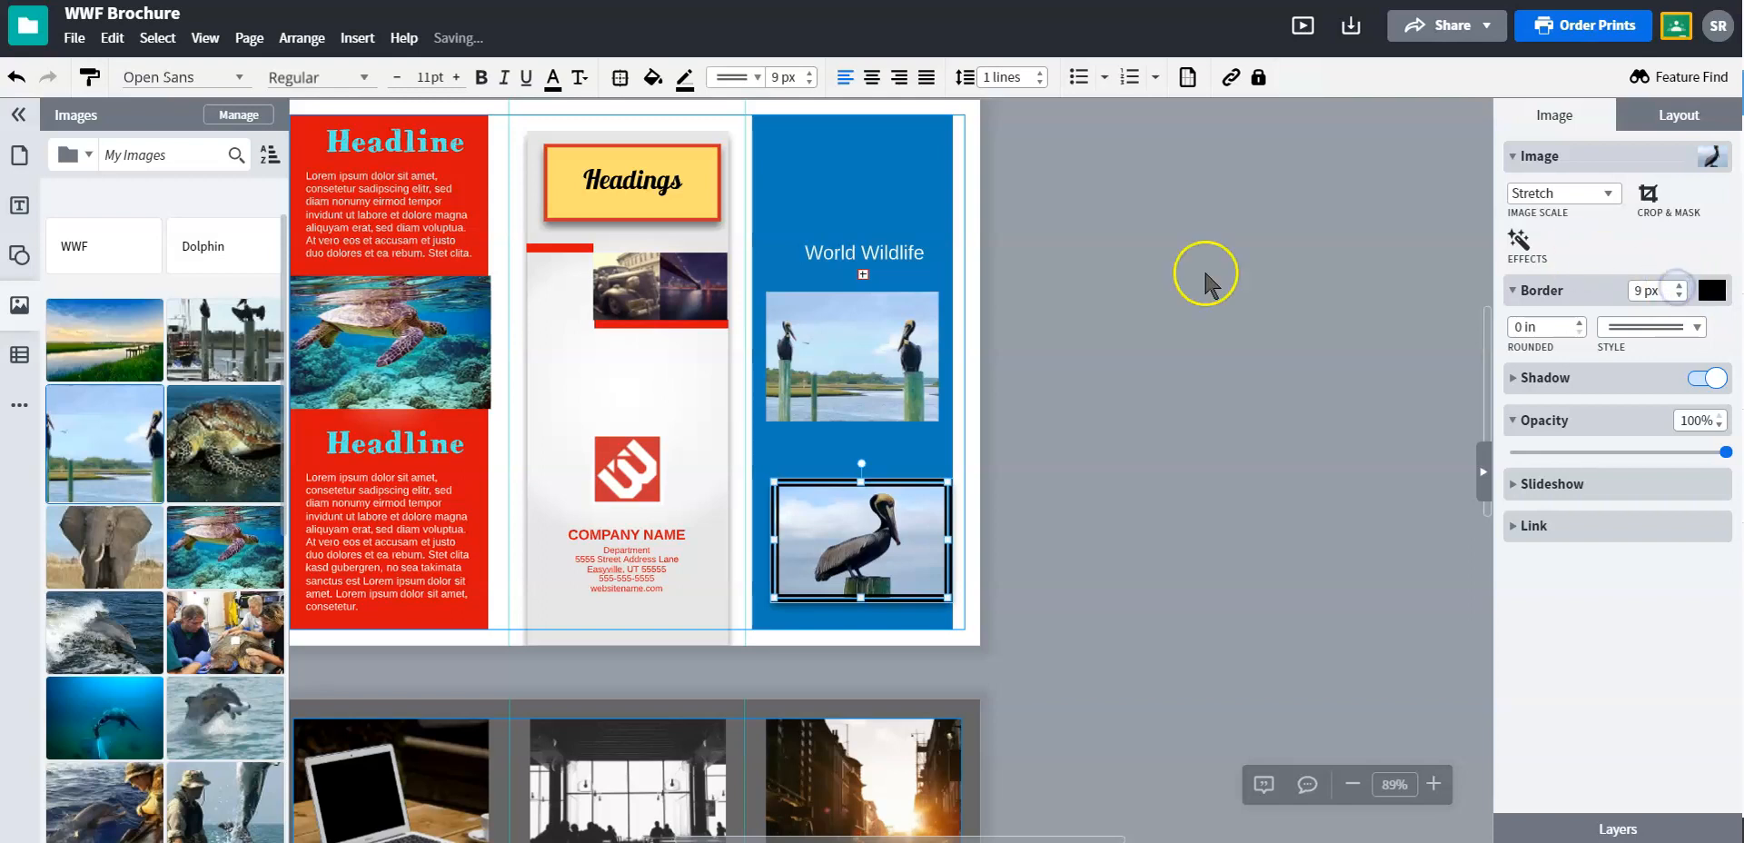
drag(860, 530, 856, 511)
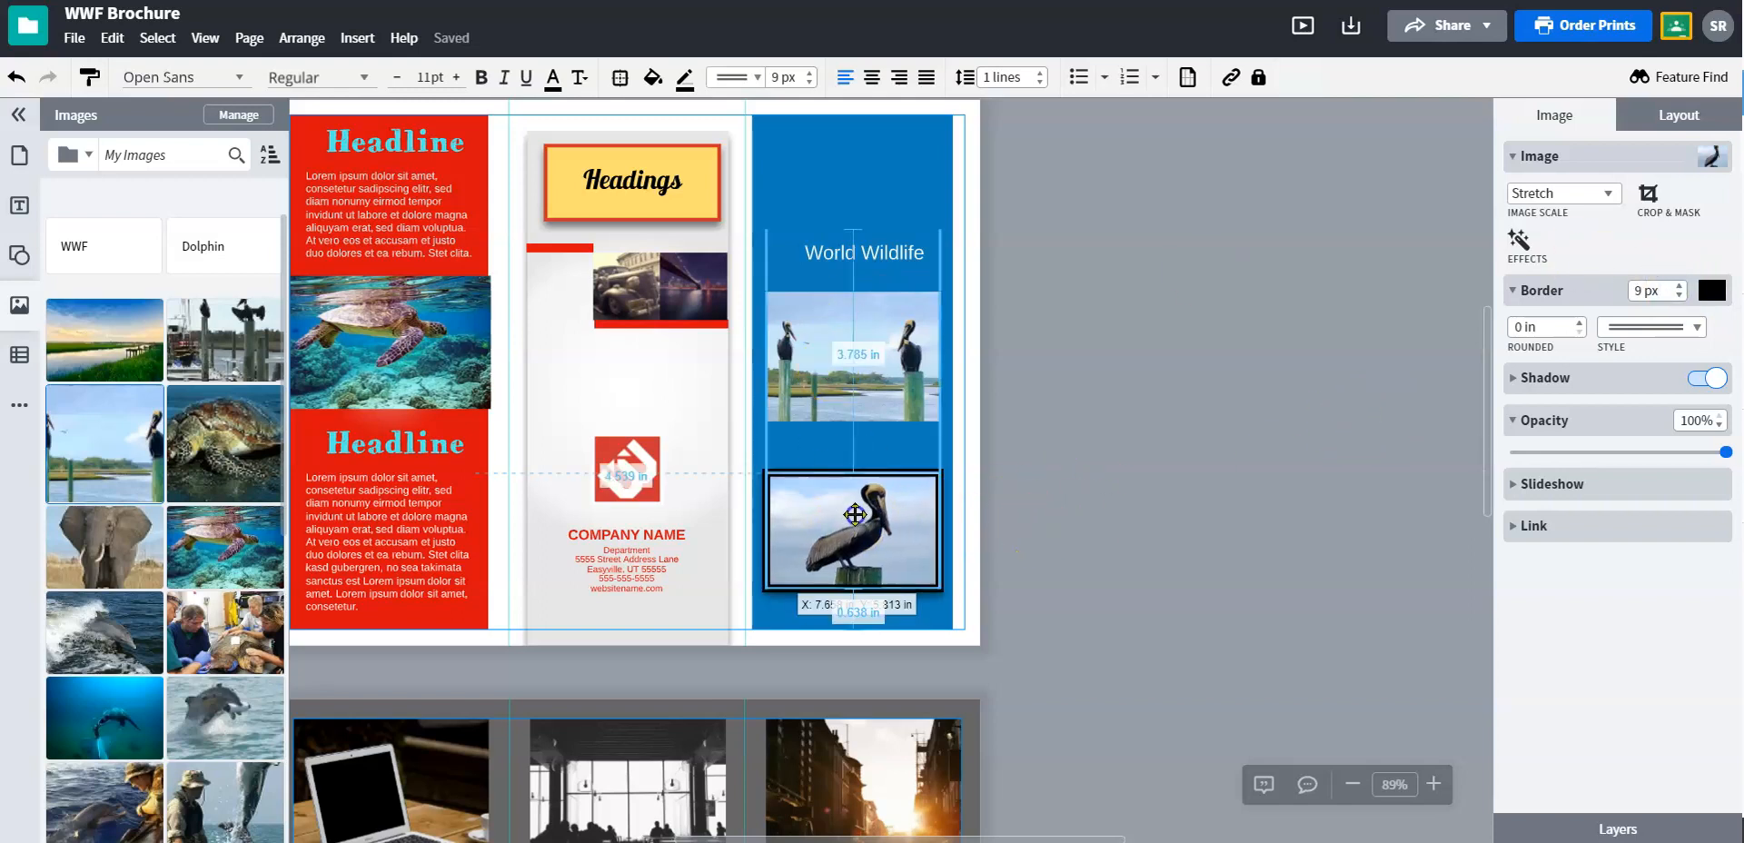
Recolor the single-pelican picture's border with a tan, RGB (160, 141, 84), sampled from the pelican's head with the eyedropper.
click(1715, 297)
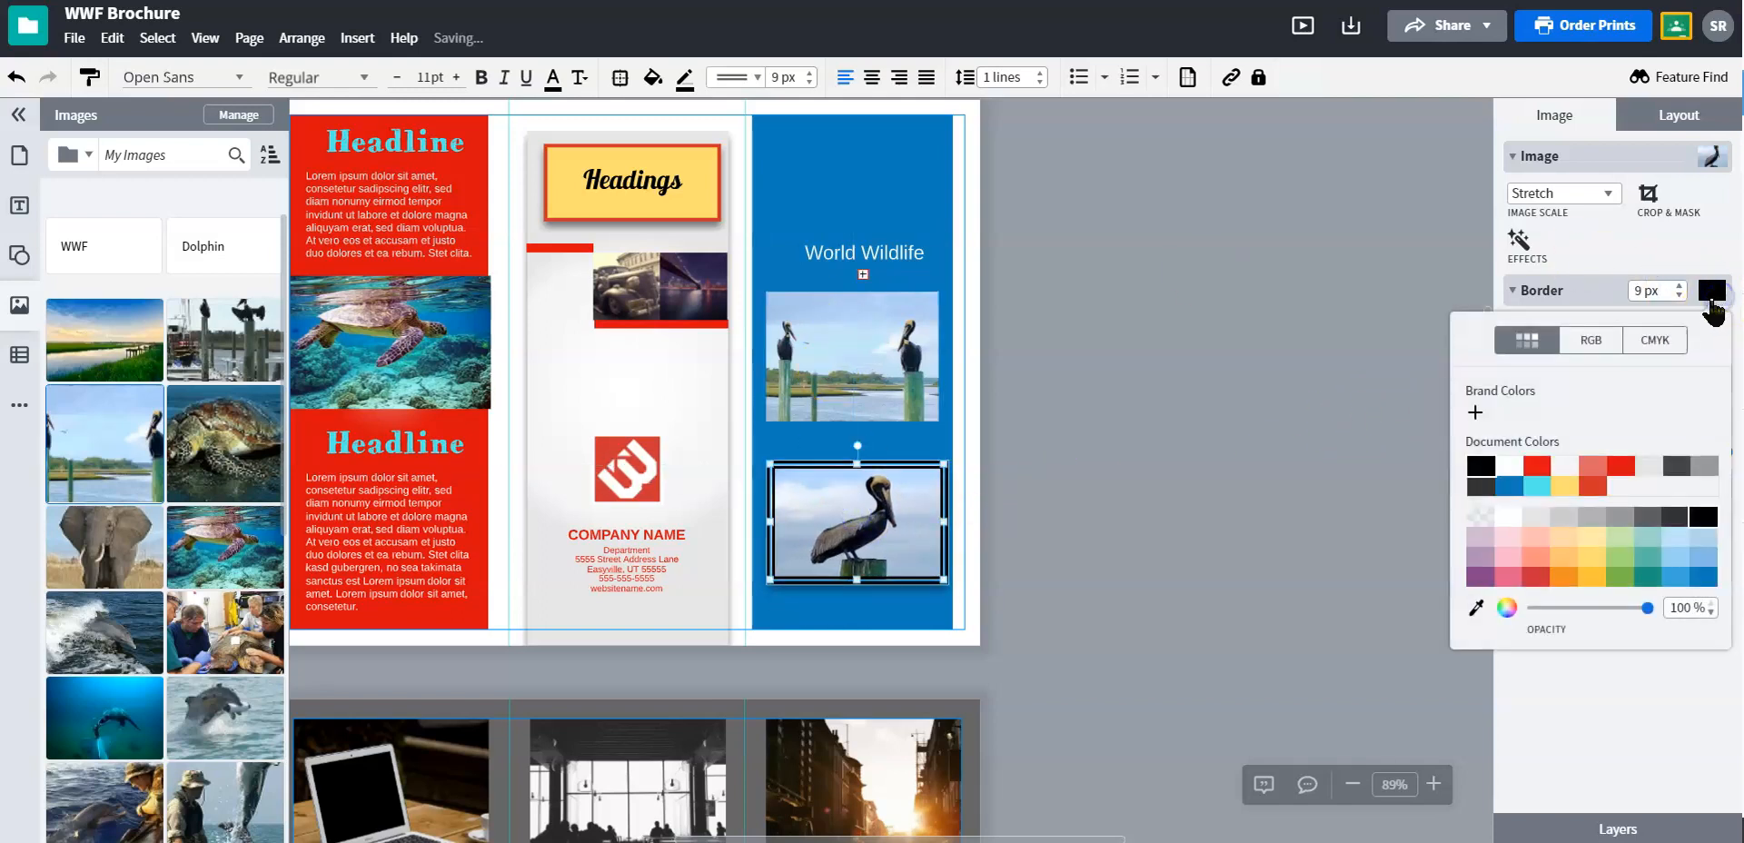
click(1475, 611)
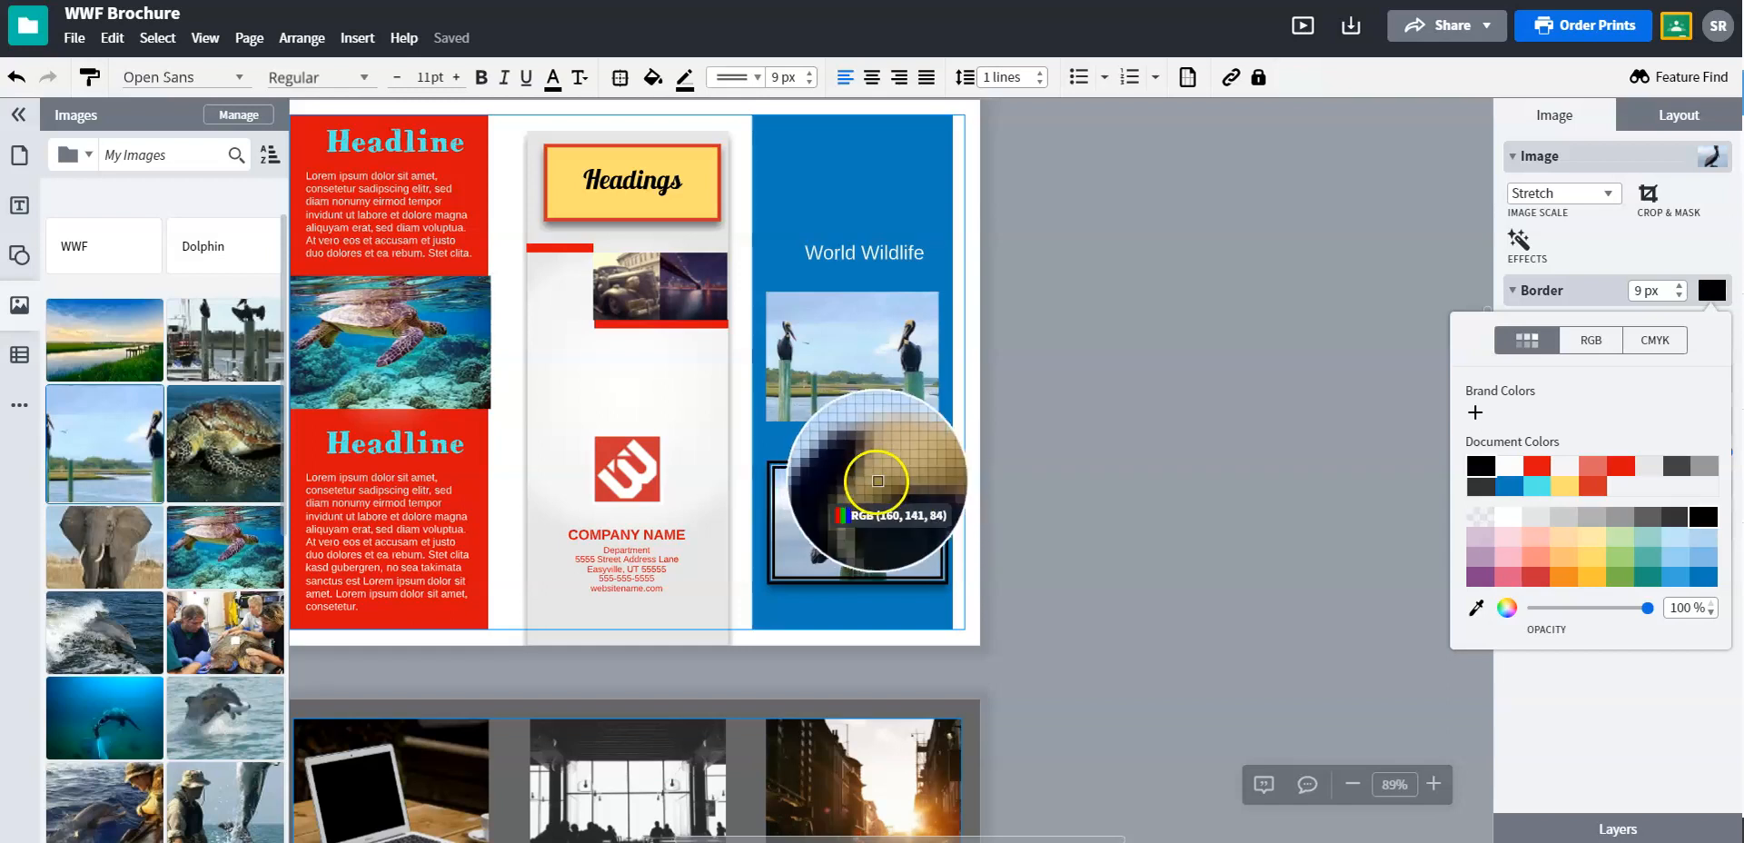
click(878, 480)
click(1102, 514)
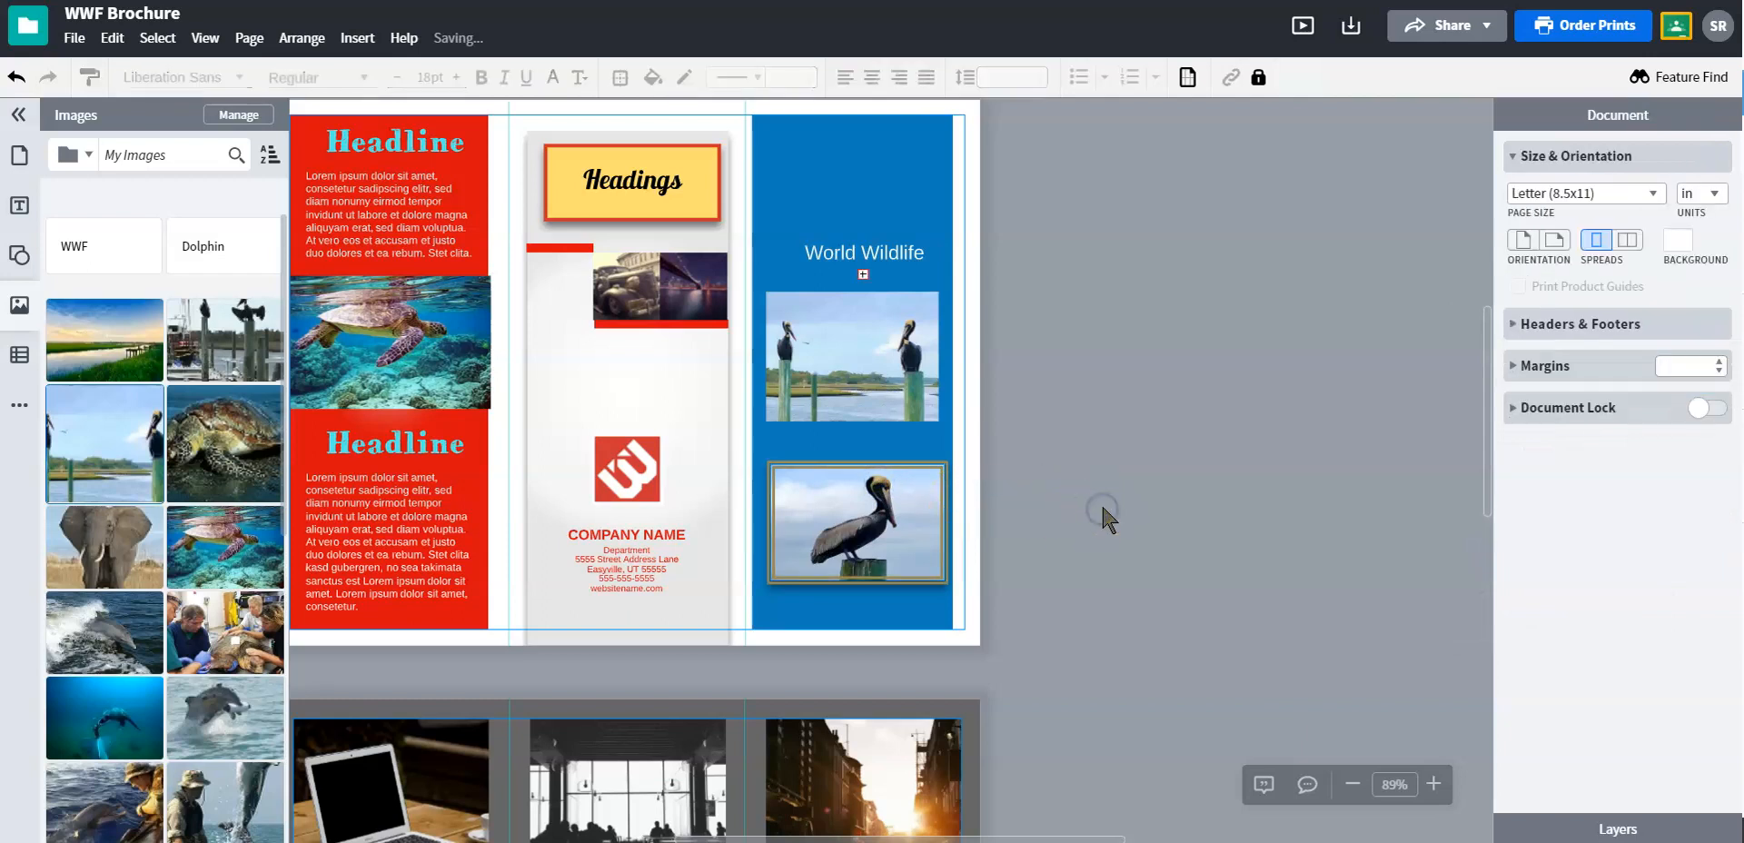
Round the corners of the single-pelican picture's border and nudge the picture slightly left.
click(860, 536)
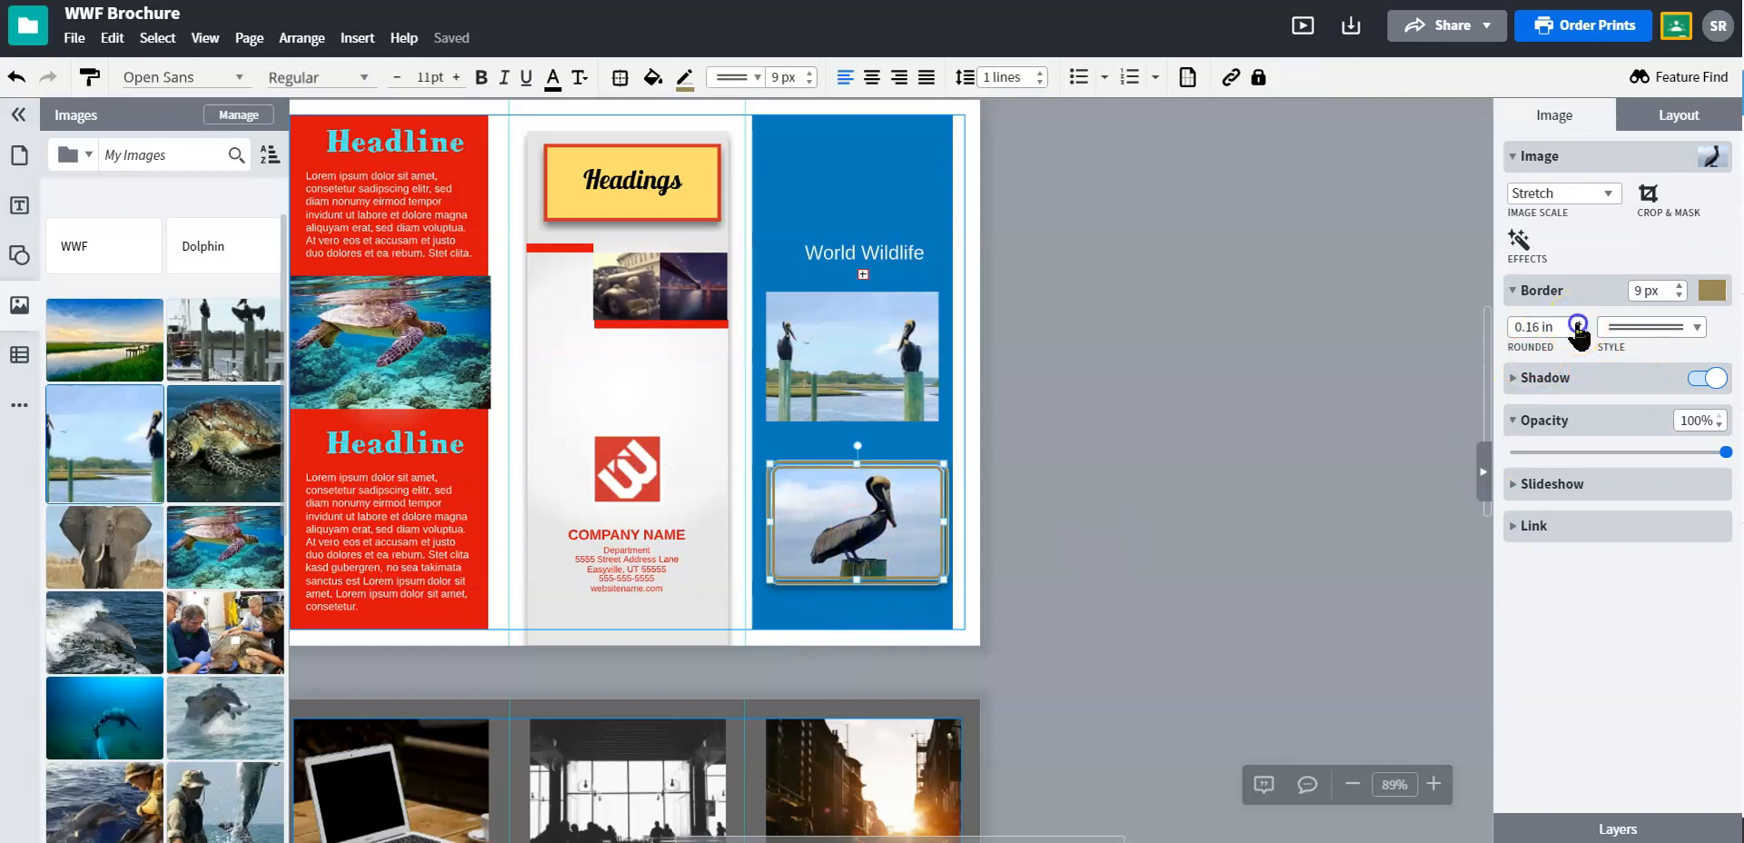
click(1285, 522)
drag(841, 558, 836, 558)
click(1123, 420)
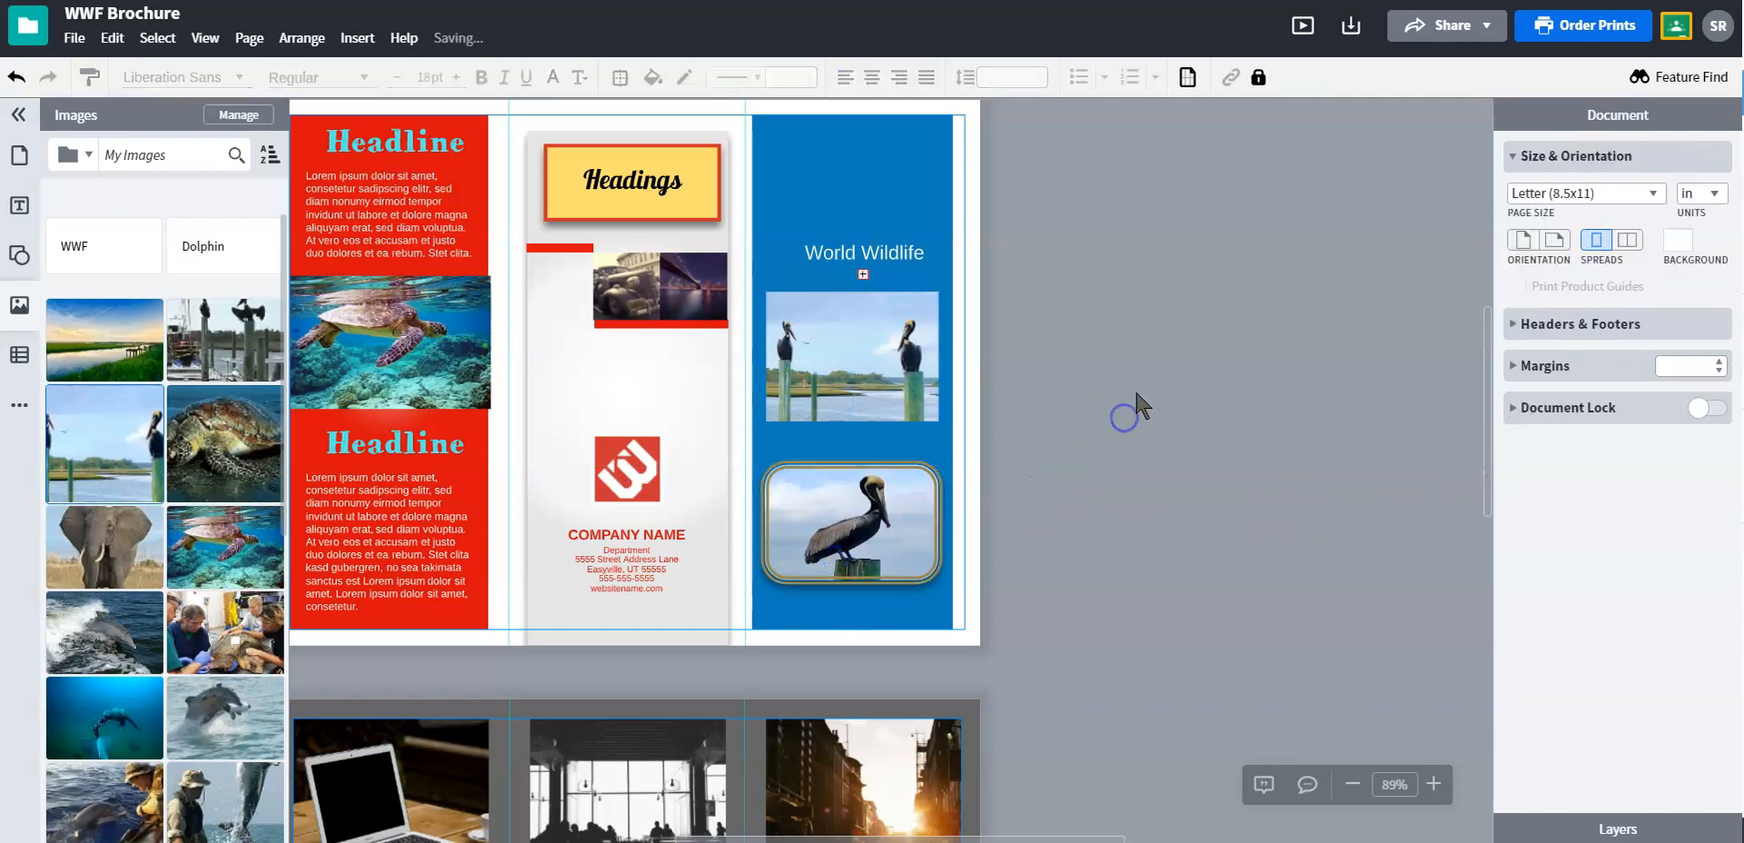
Preview the brochure, leave the preview and return to page 1 in the editor.
click(1303, 26)
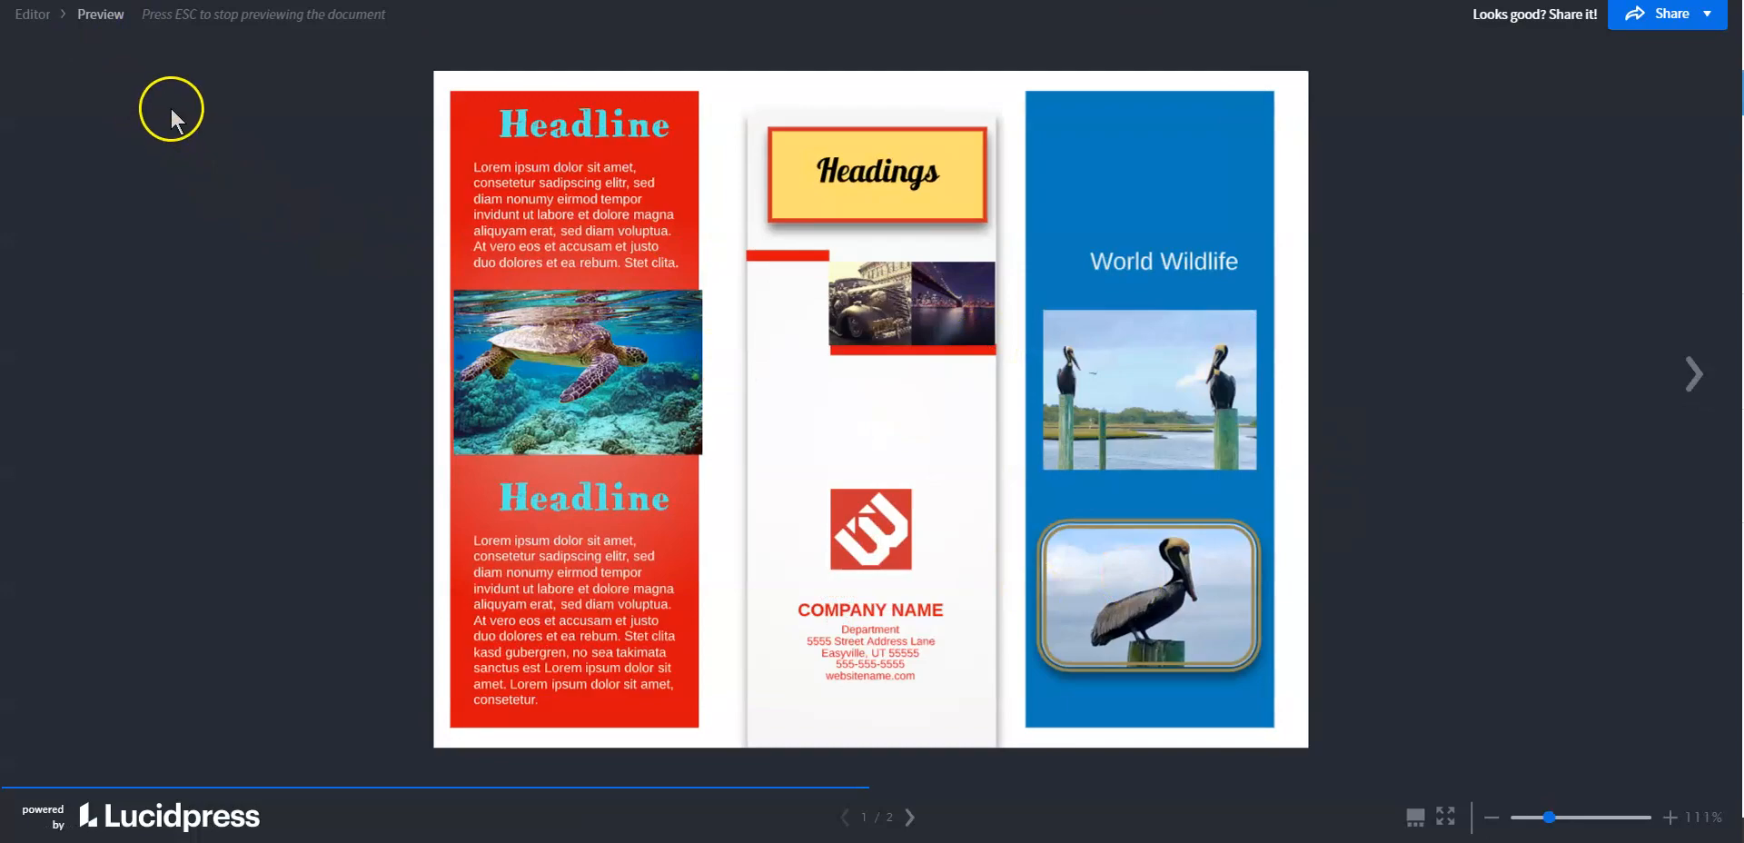
key(Escape)
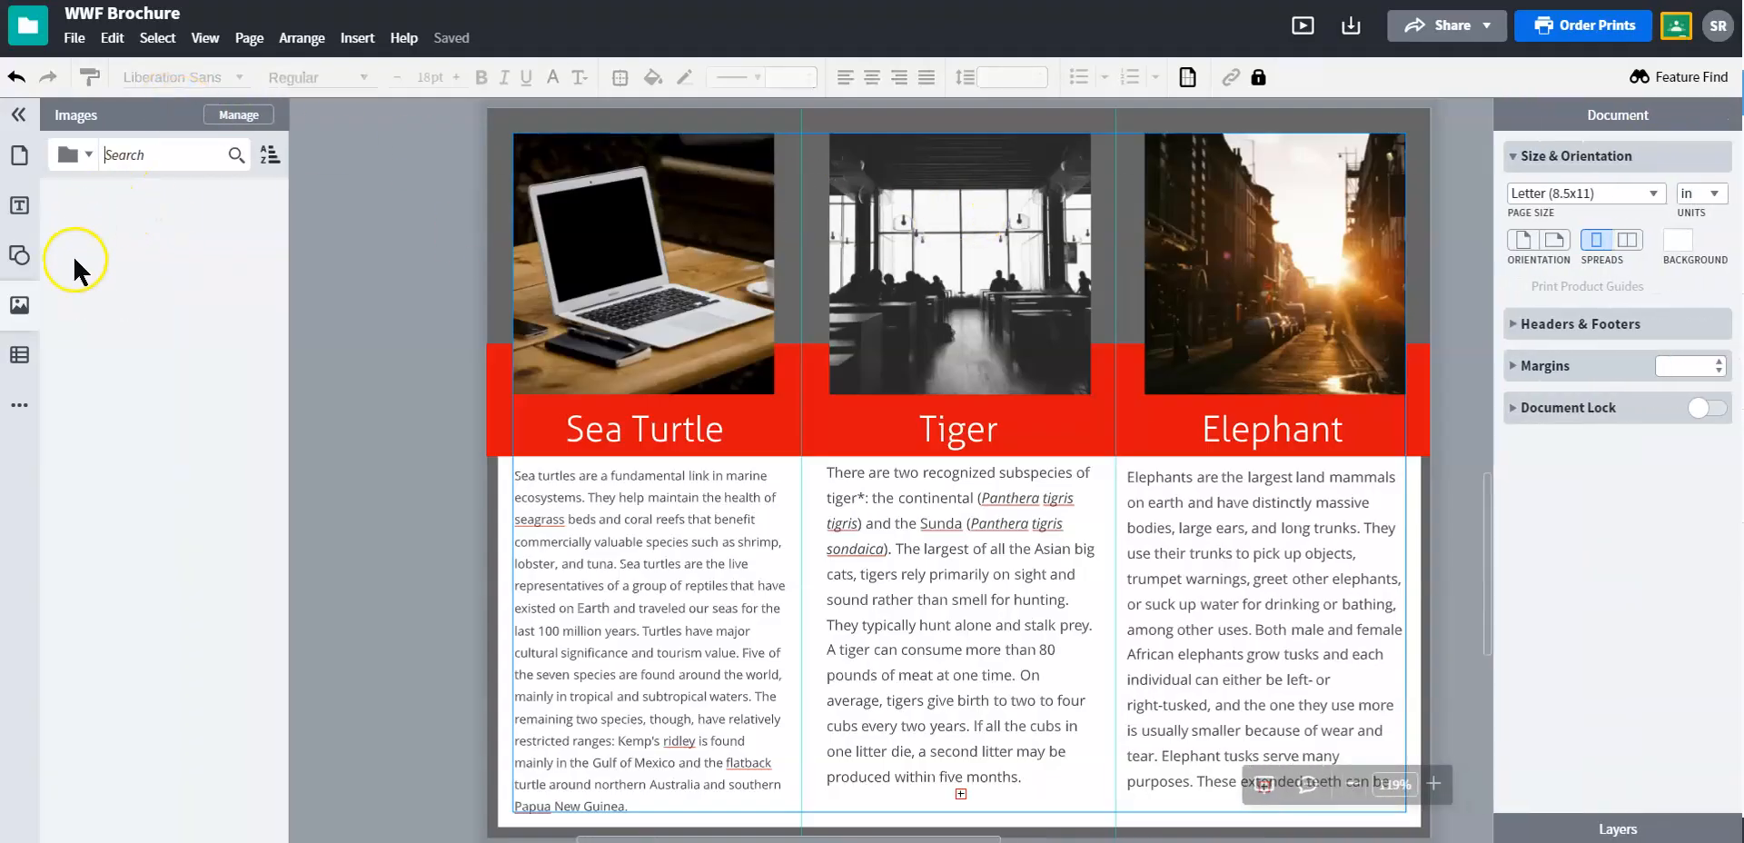
click(18, 309)
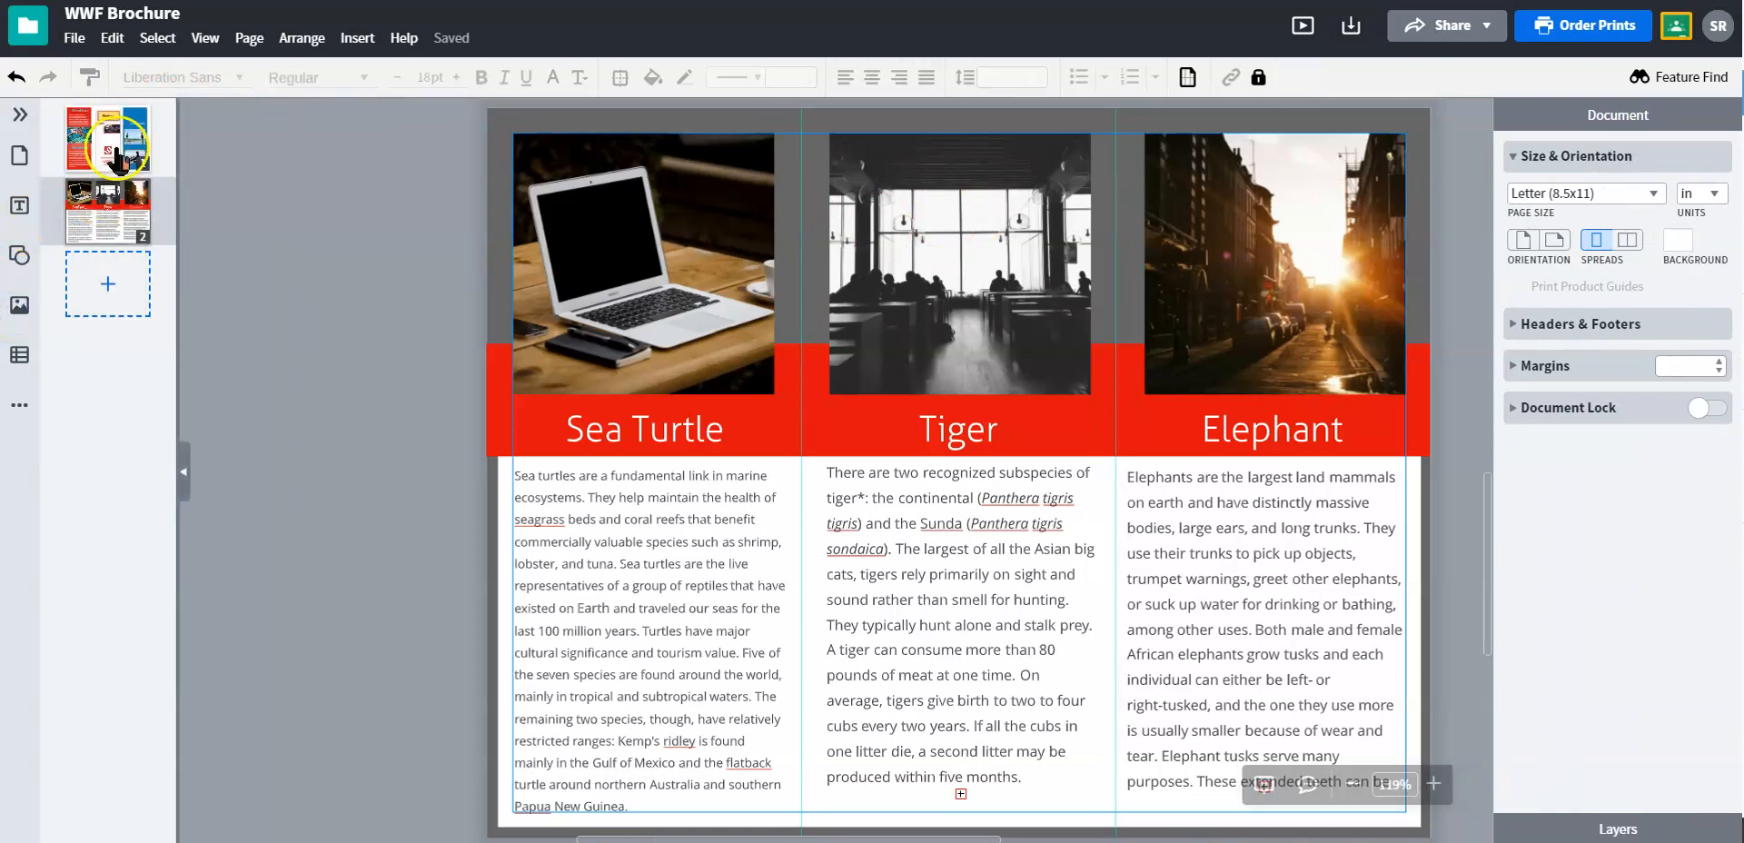
click(116, 156)
Turn on the shadow for the two-pelican picture and make it red from the document colors.
click(1135, 454)
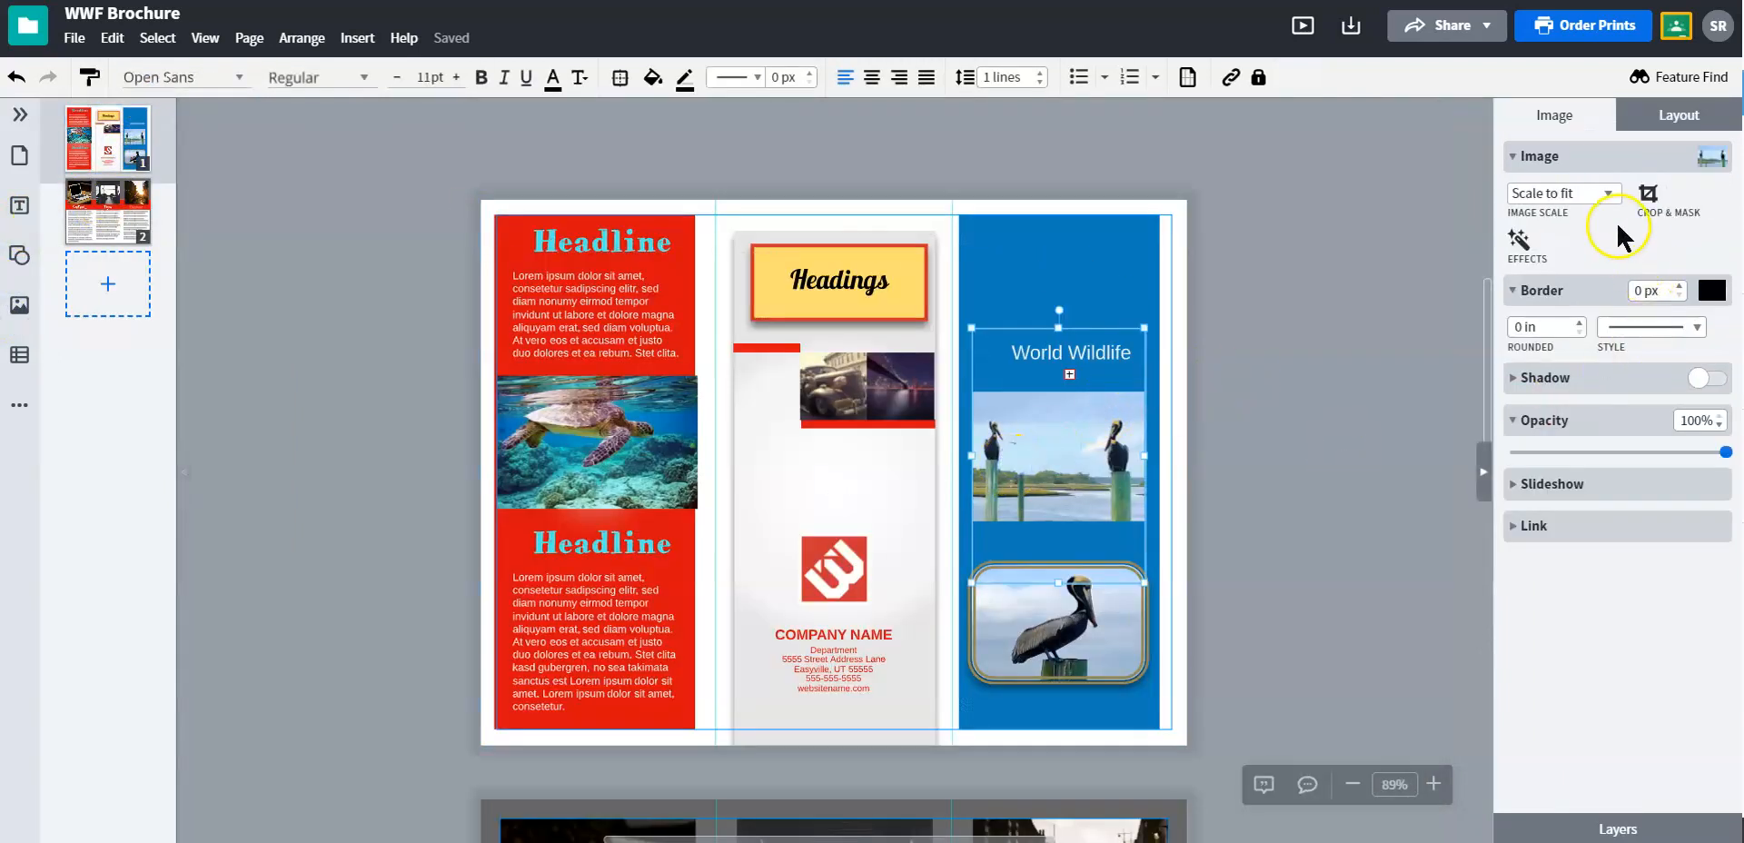
click(1546, 380)
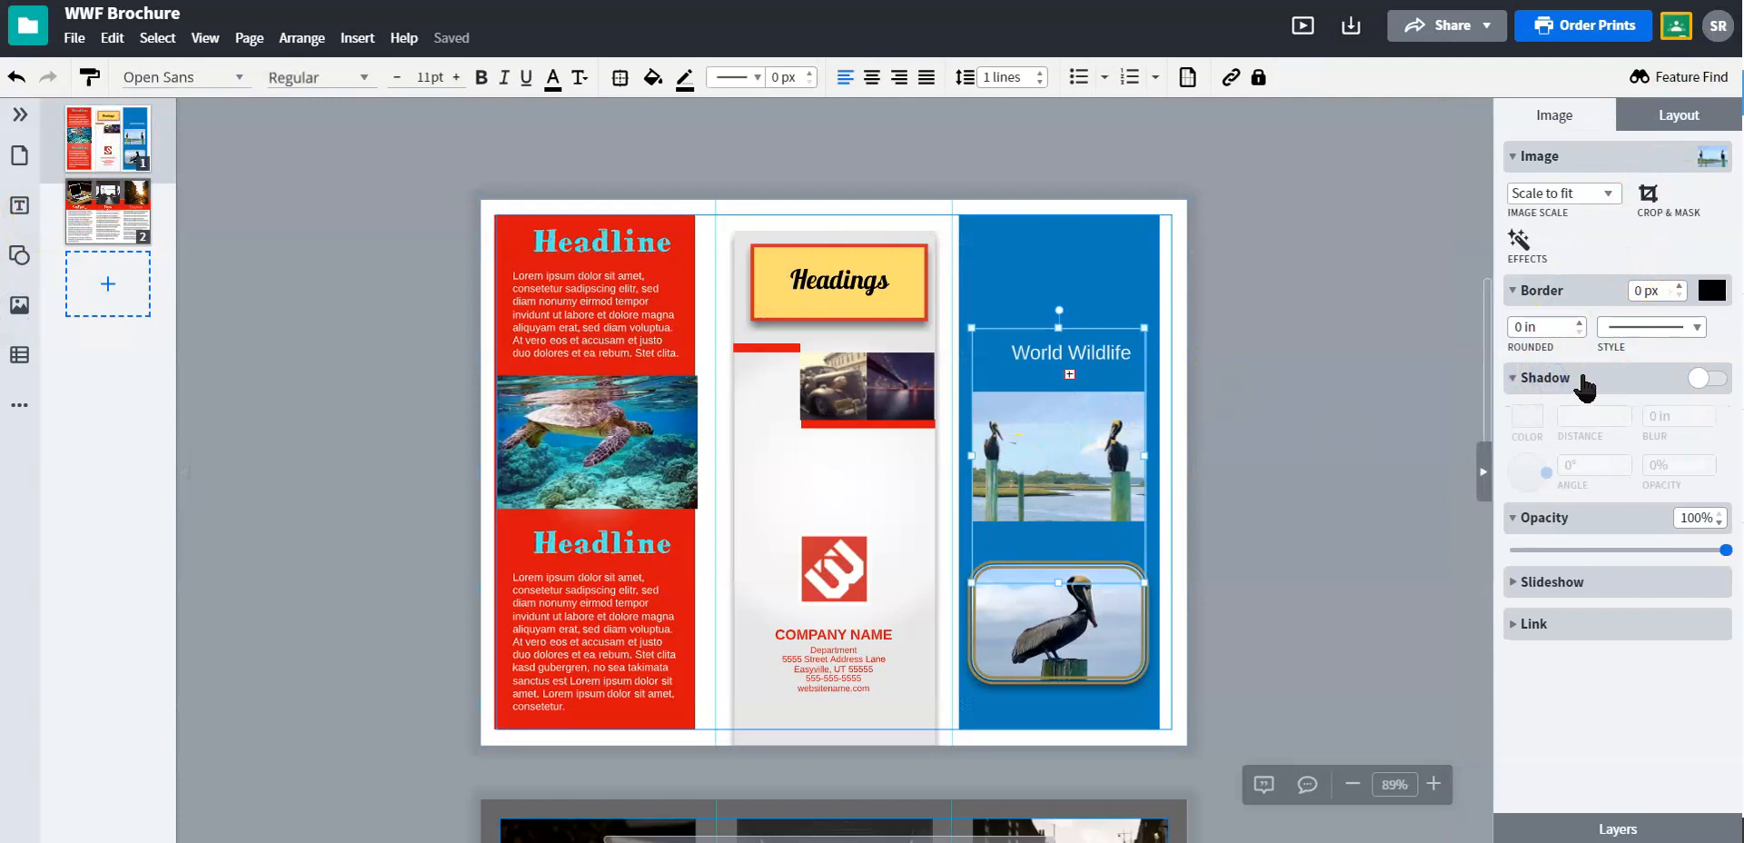
click(1708, 379)
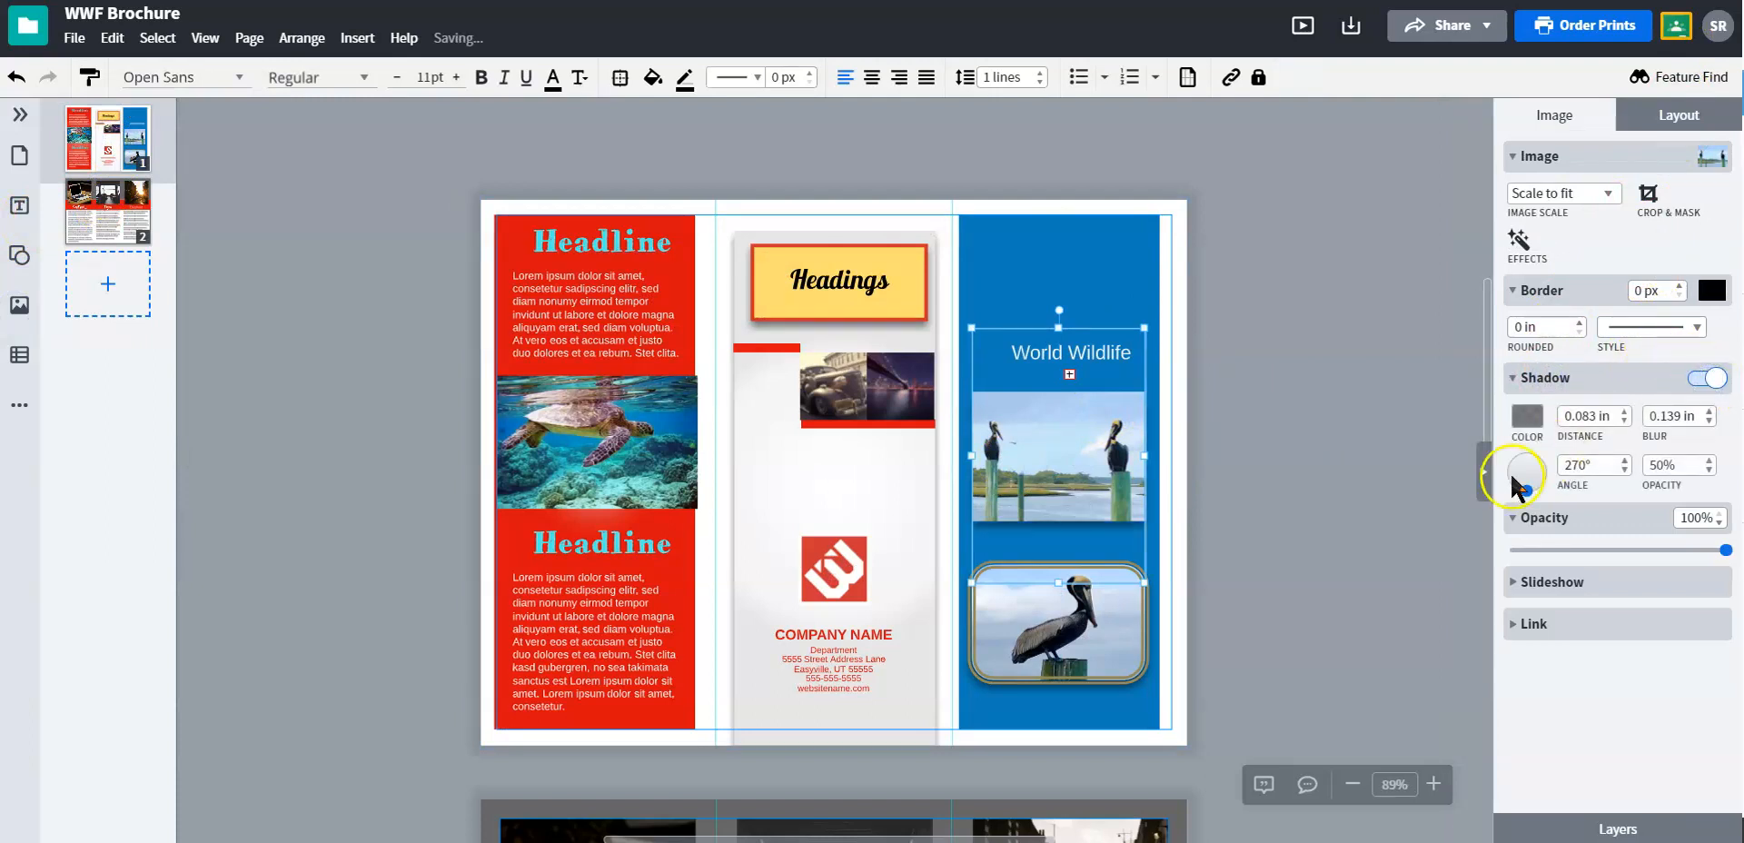
click(1529, 416)
click(1463, 471)
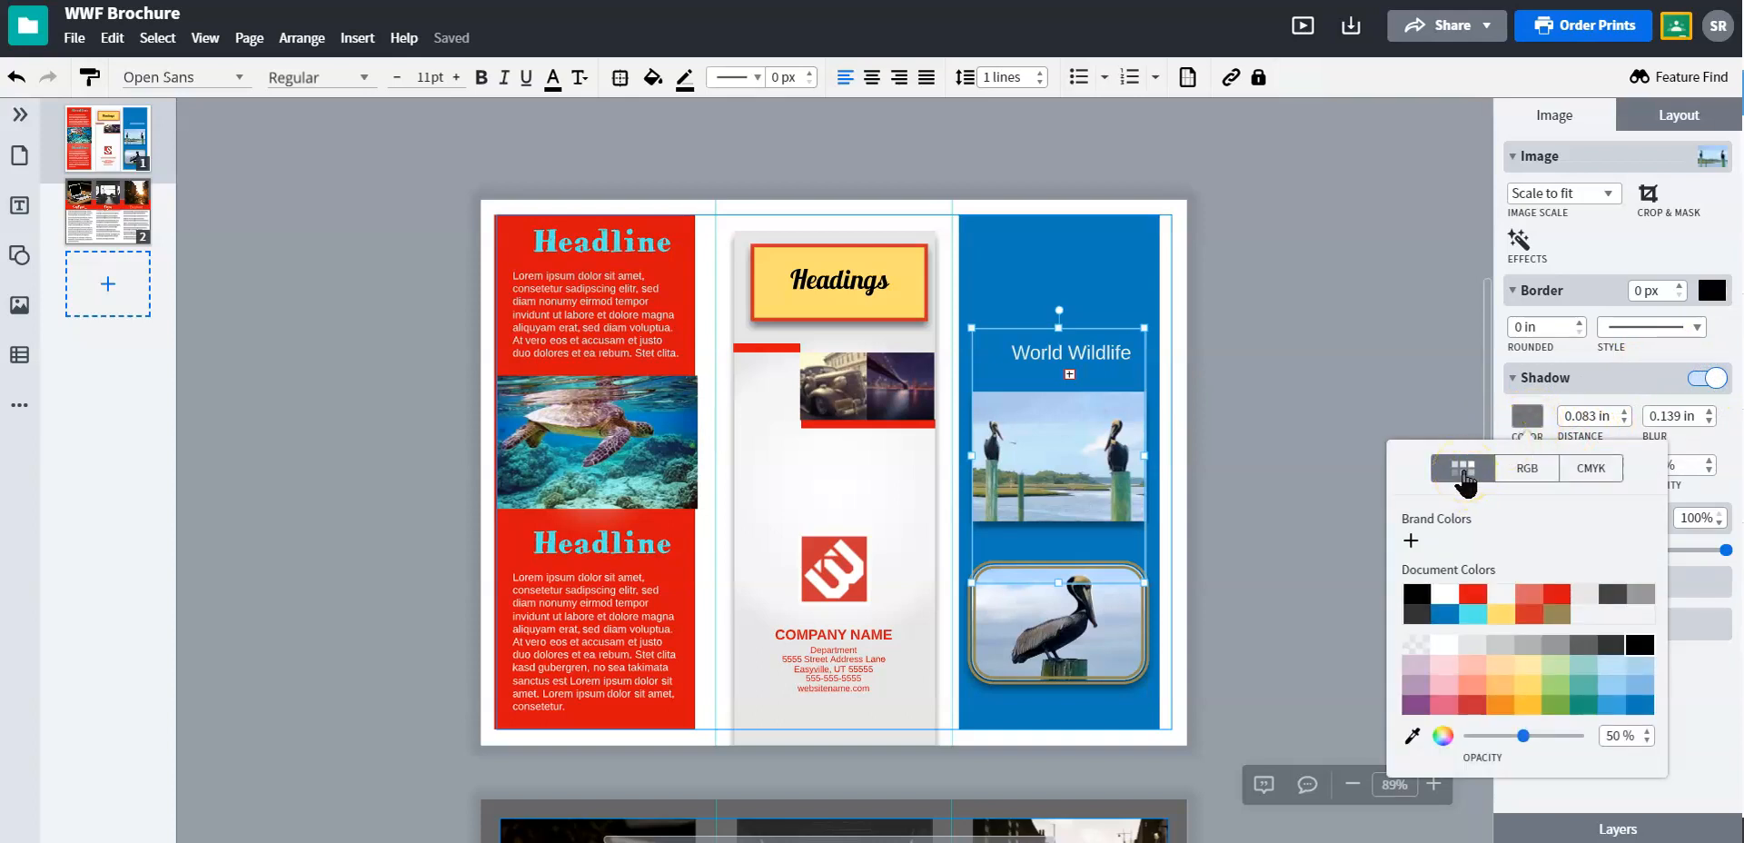
click(1473, 594)
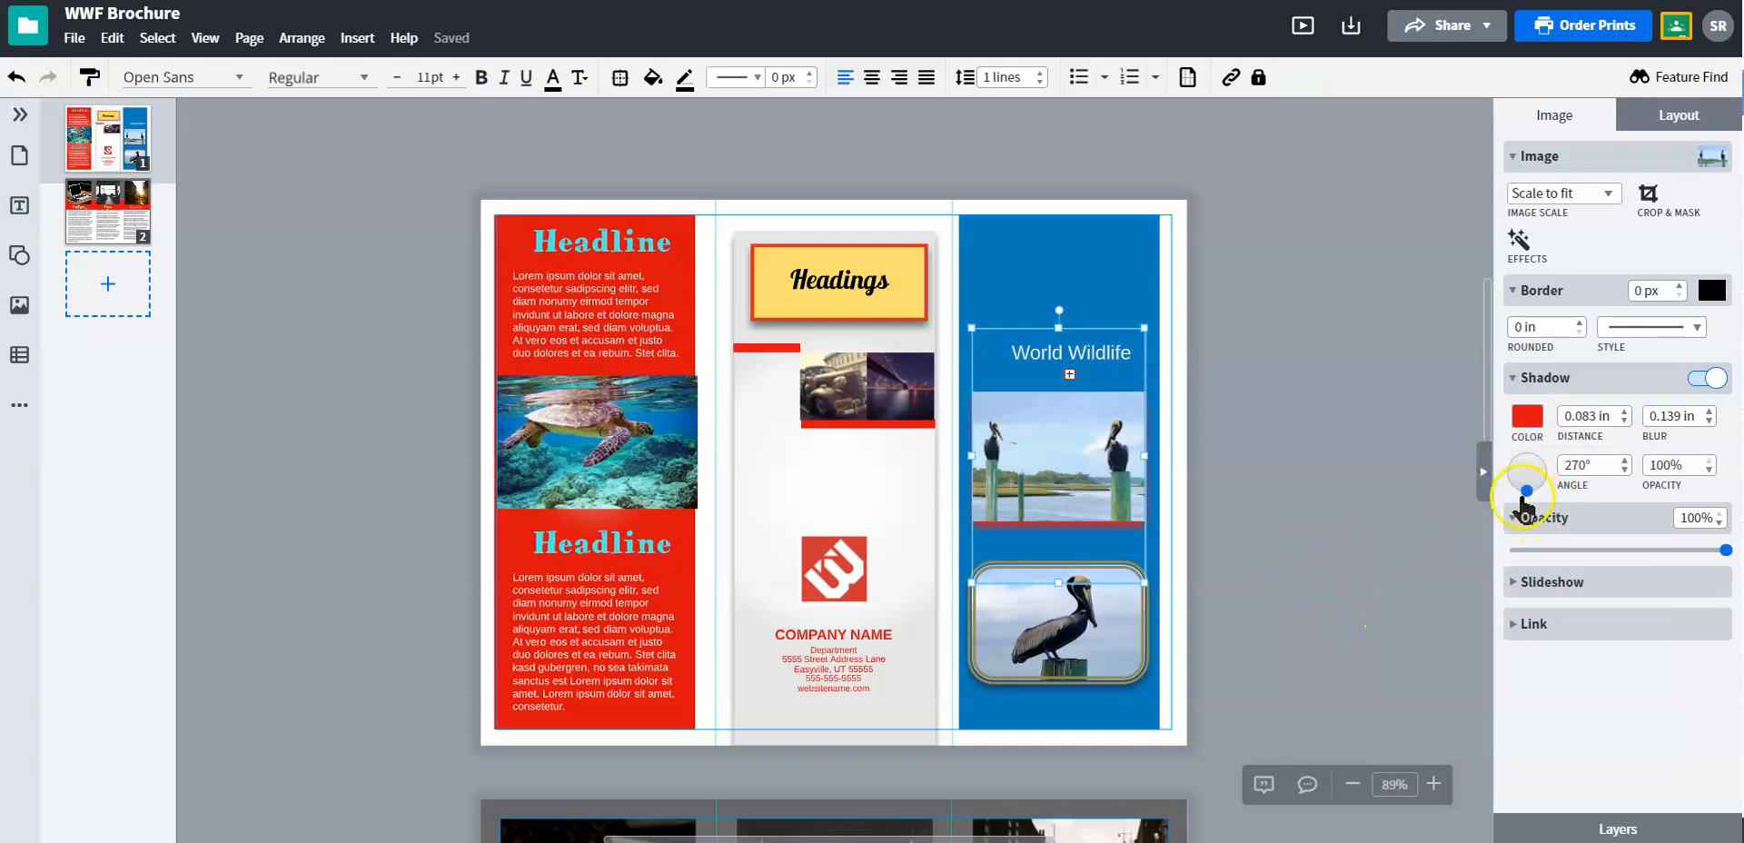
Set the two-pelican picture's shadow angle to 328° and lower the picture's opacity to 94%.
drag(1546, 483, 1517, 498)
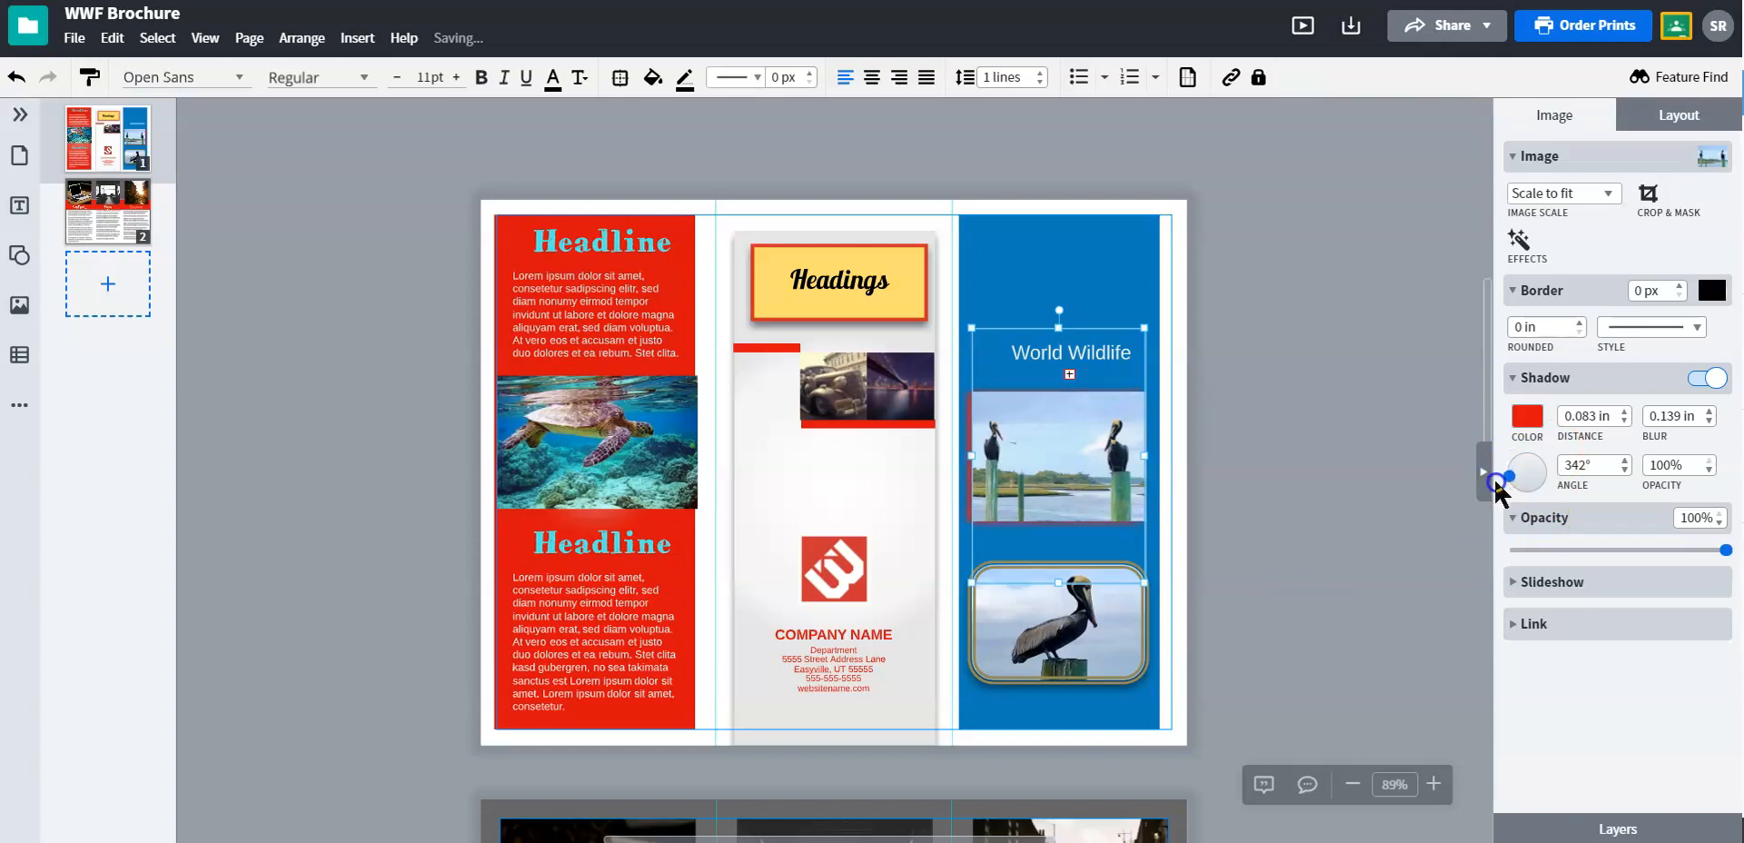
drag(1522, 504, 1552, 492)
mouse_move(1722, 549)
mouse_down()
mouse_move(1586, 563)
mouse_move(1715, 556)
mouse_up()
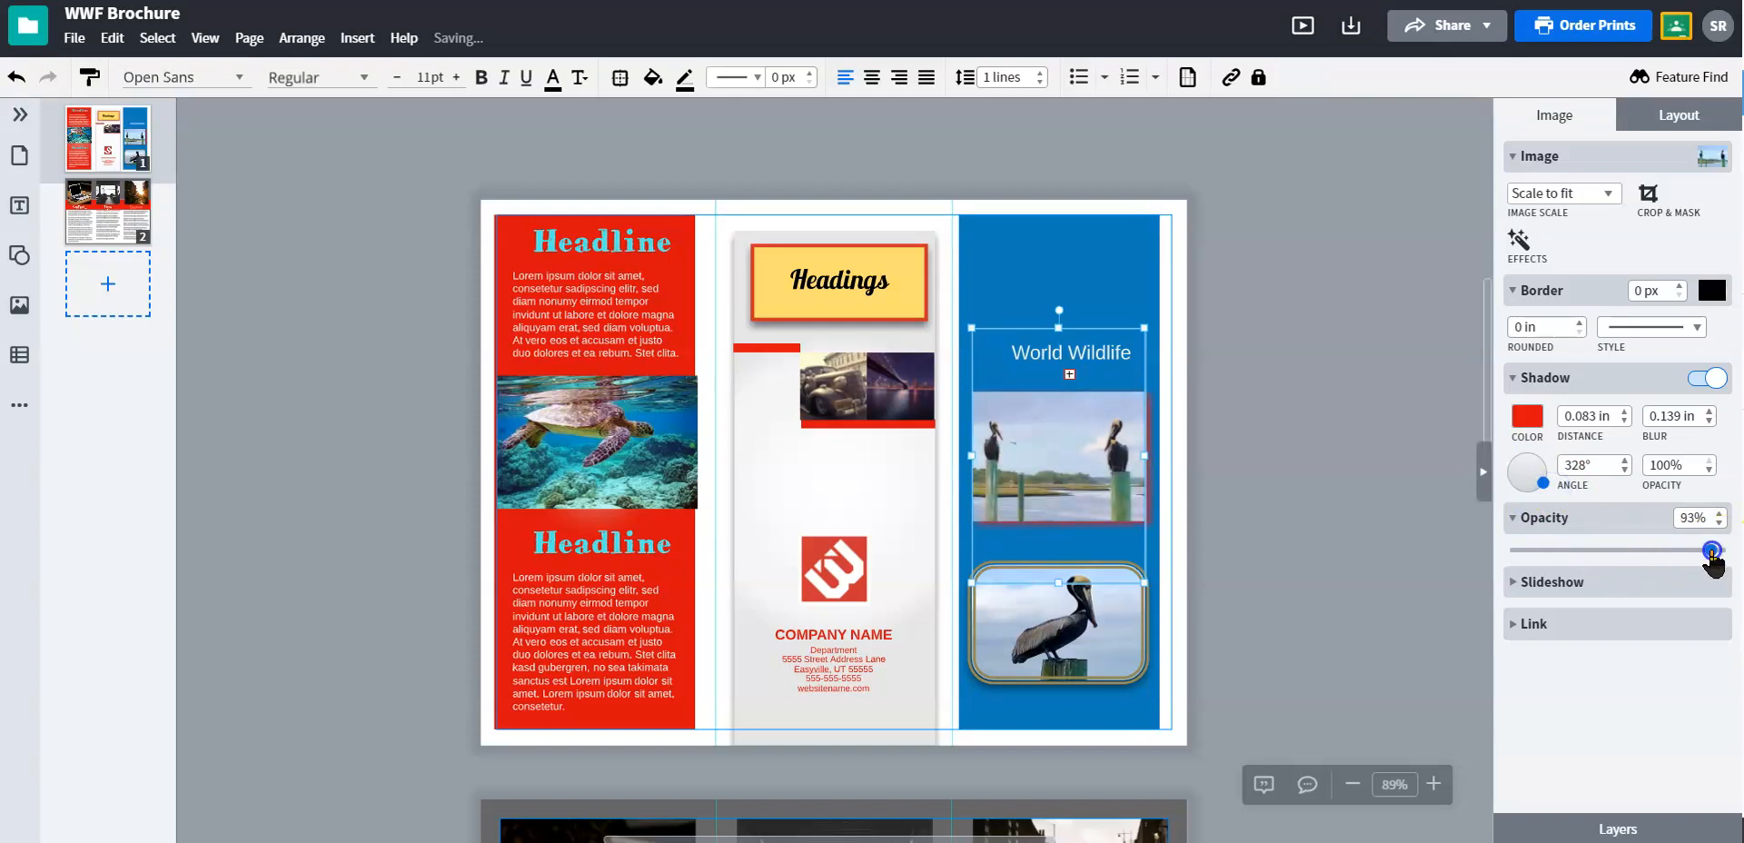
Show the two-pelican picture's link options and its size, position and layout settings.
click(1595, 628)
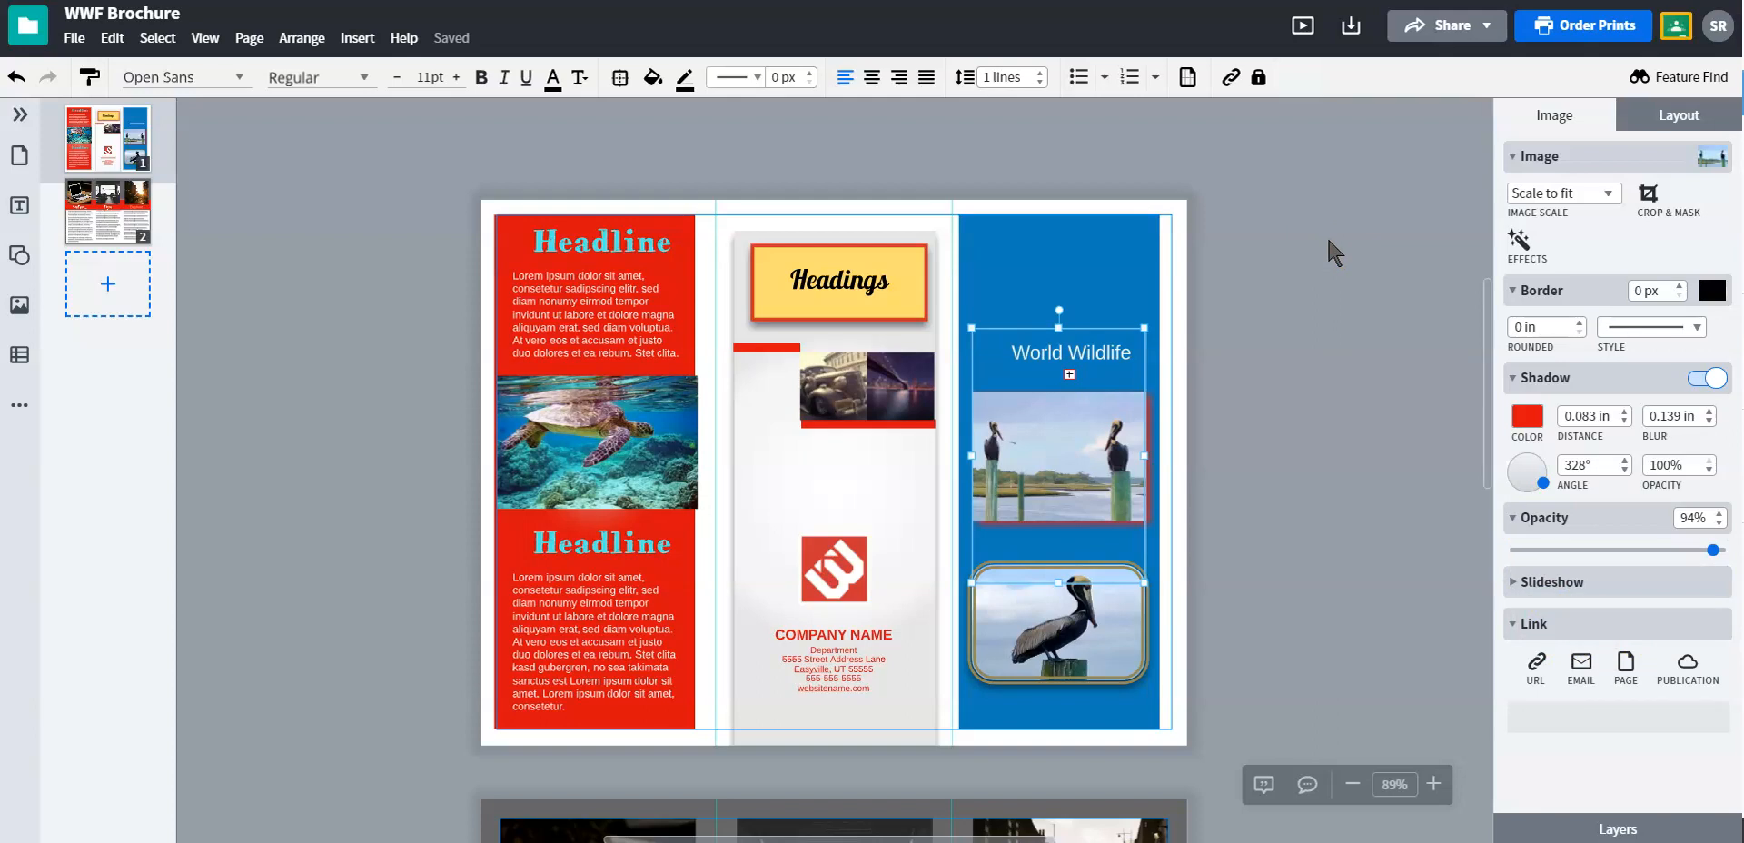
click(1656, 127)
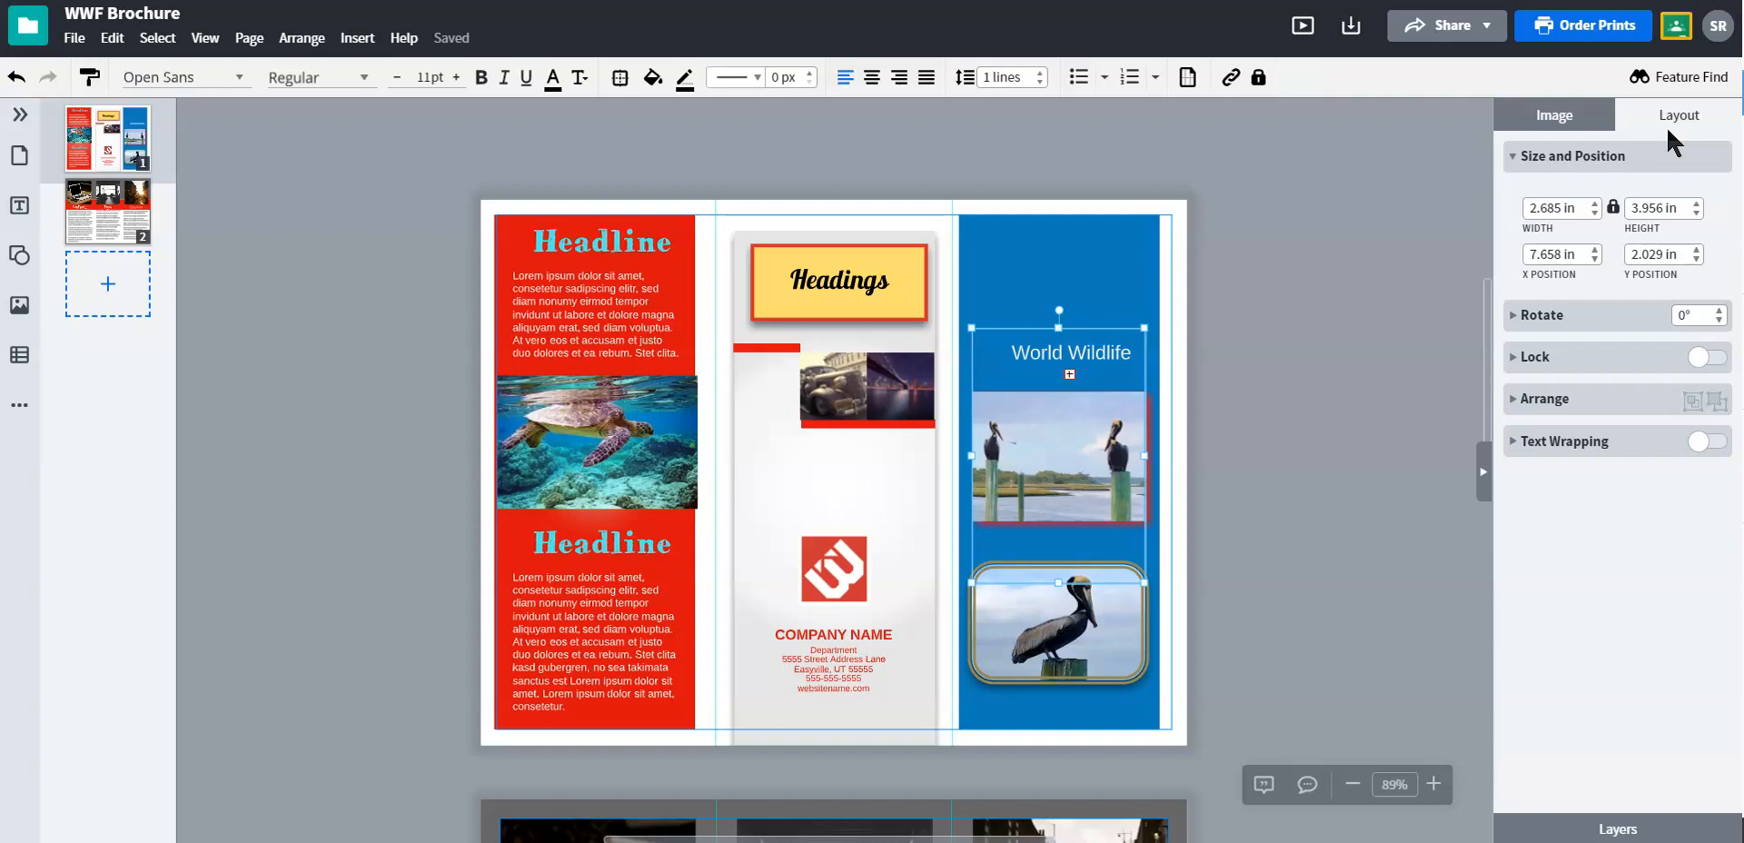
Set the two-pelican picture's width to 2.5 in and shift it right to an X position of about 7.84 in.
click(1292, 527)
click(1094, 491)
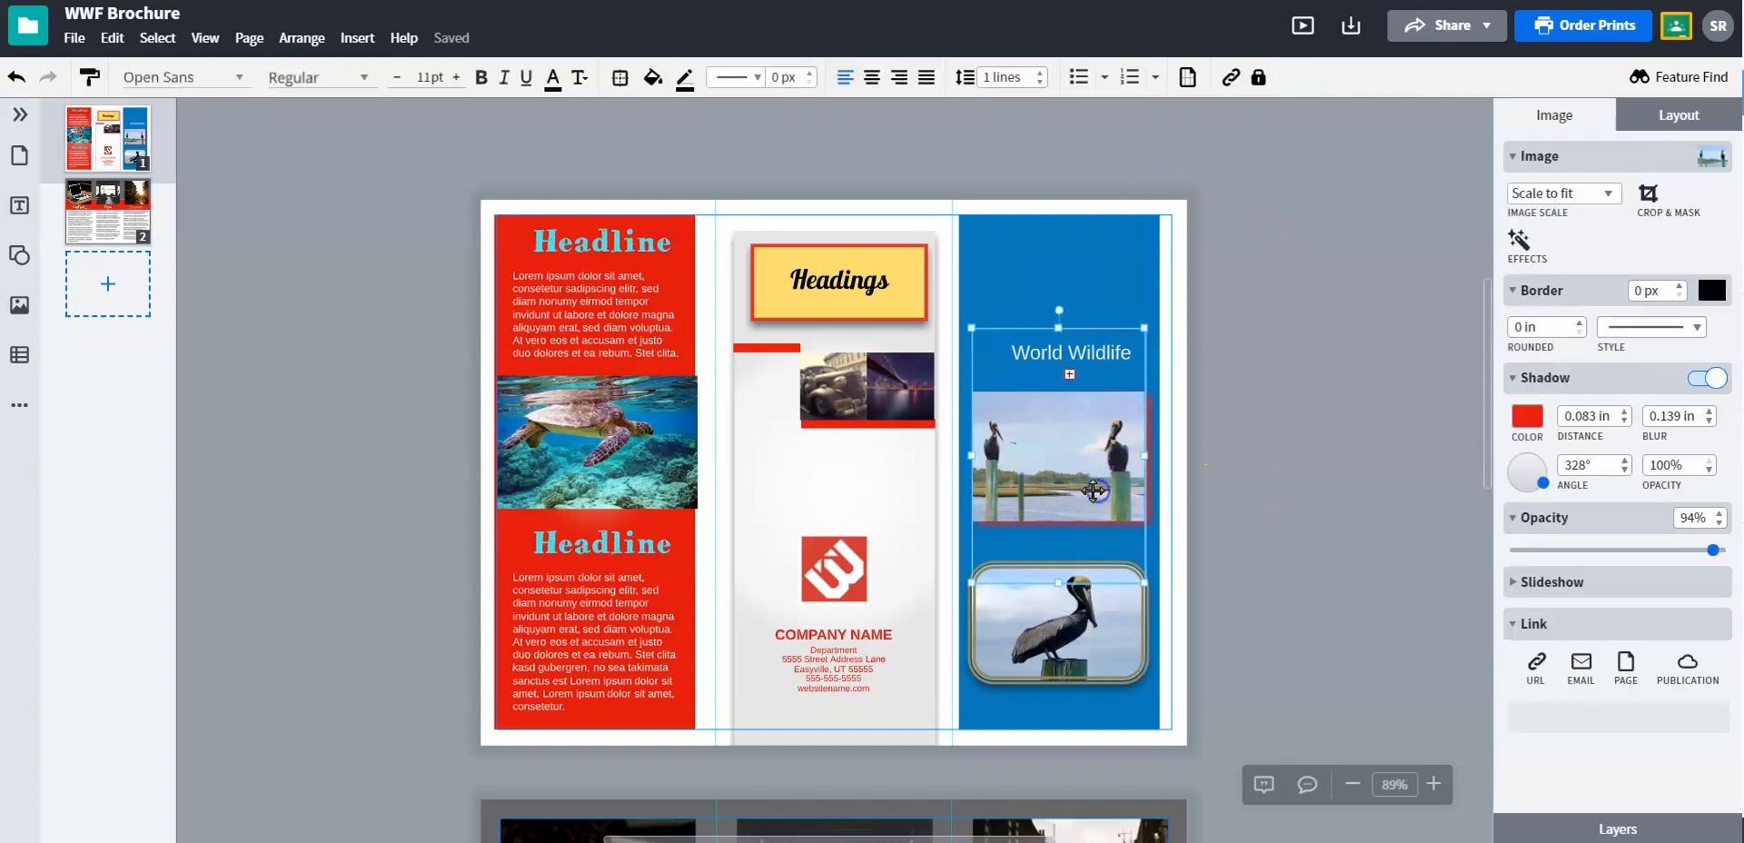
click(1678, 116)
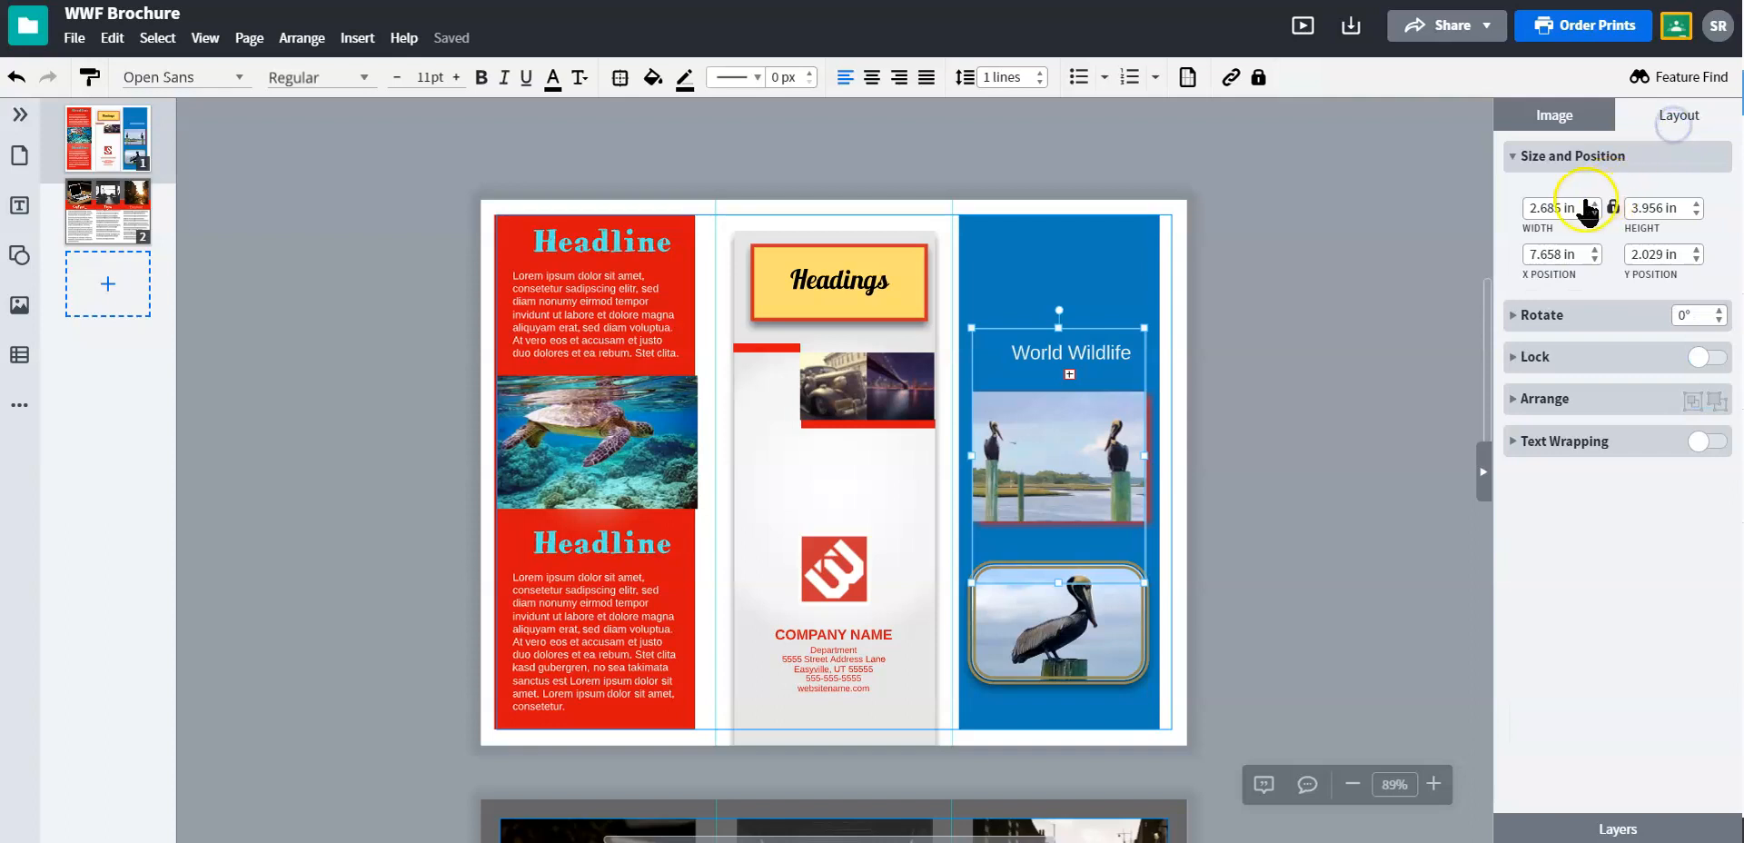
drag(1553, 211, 1609, 215)
text(2.5)
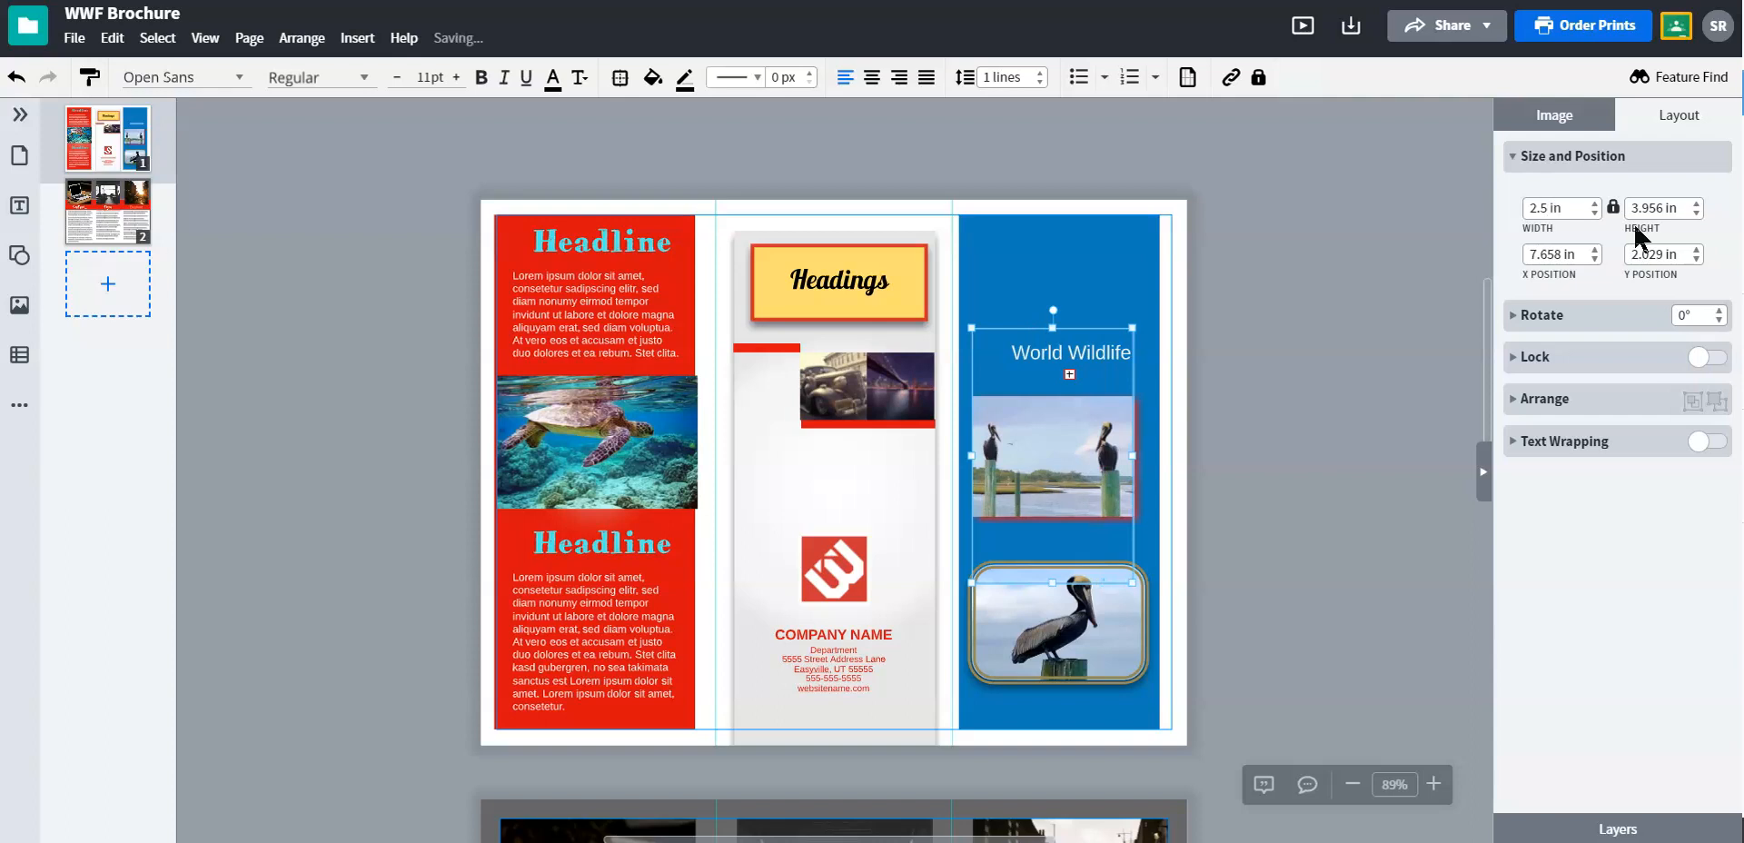
drag(1035, 488, 1048, 488)
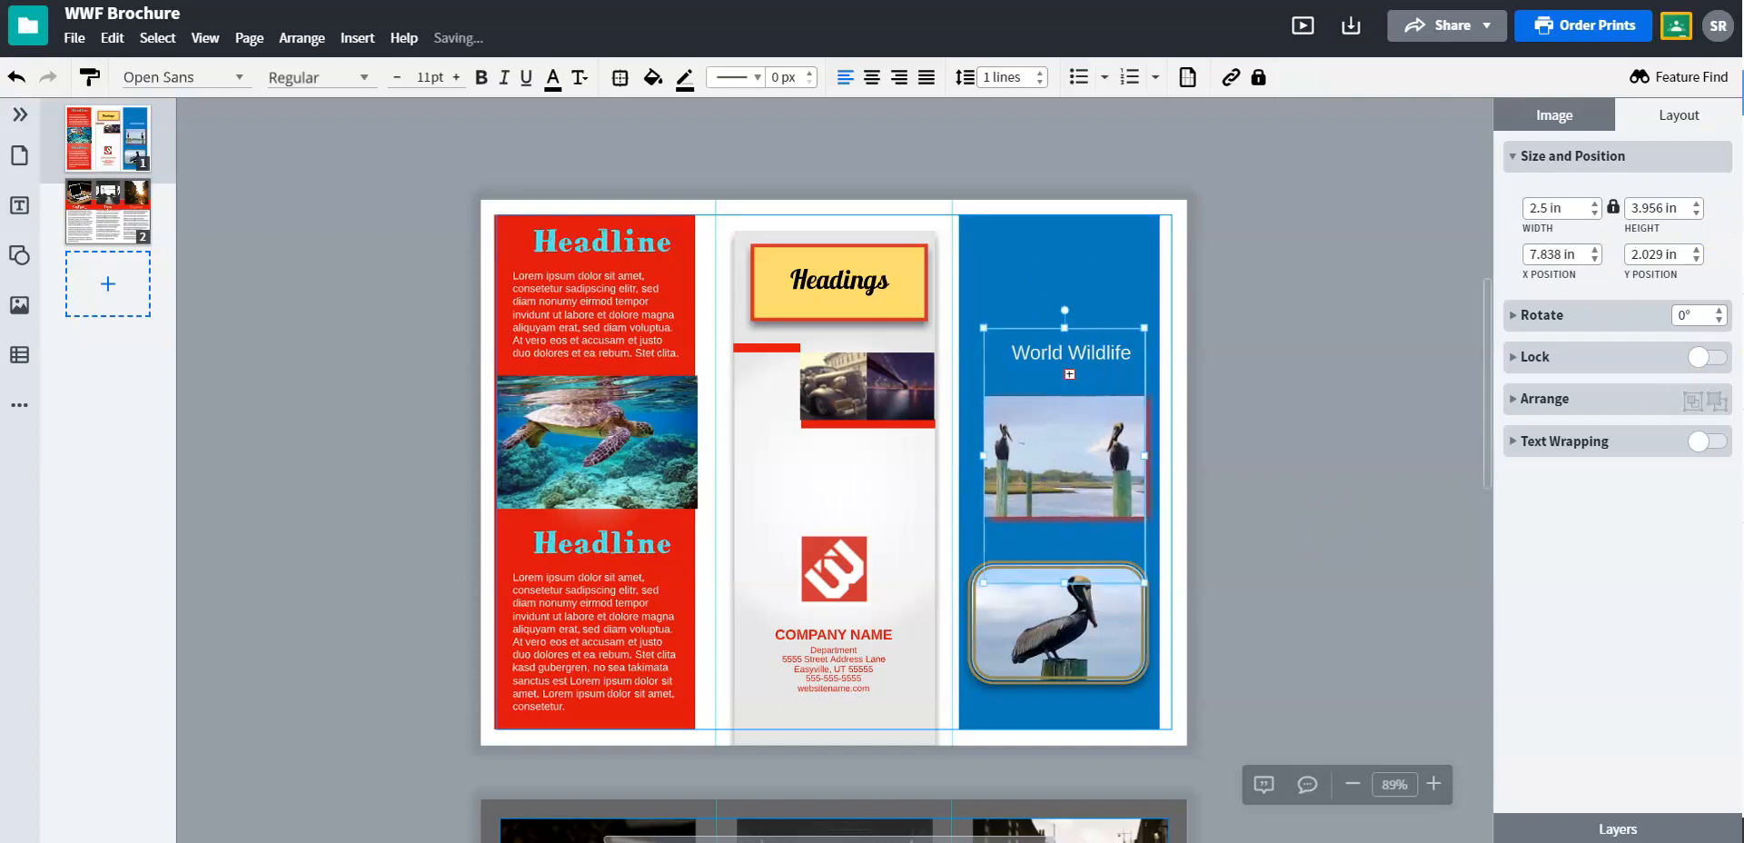
Set the two-pelican picture's width to 2 in.
click(1571, 207)
text(2)
key(Return)
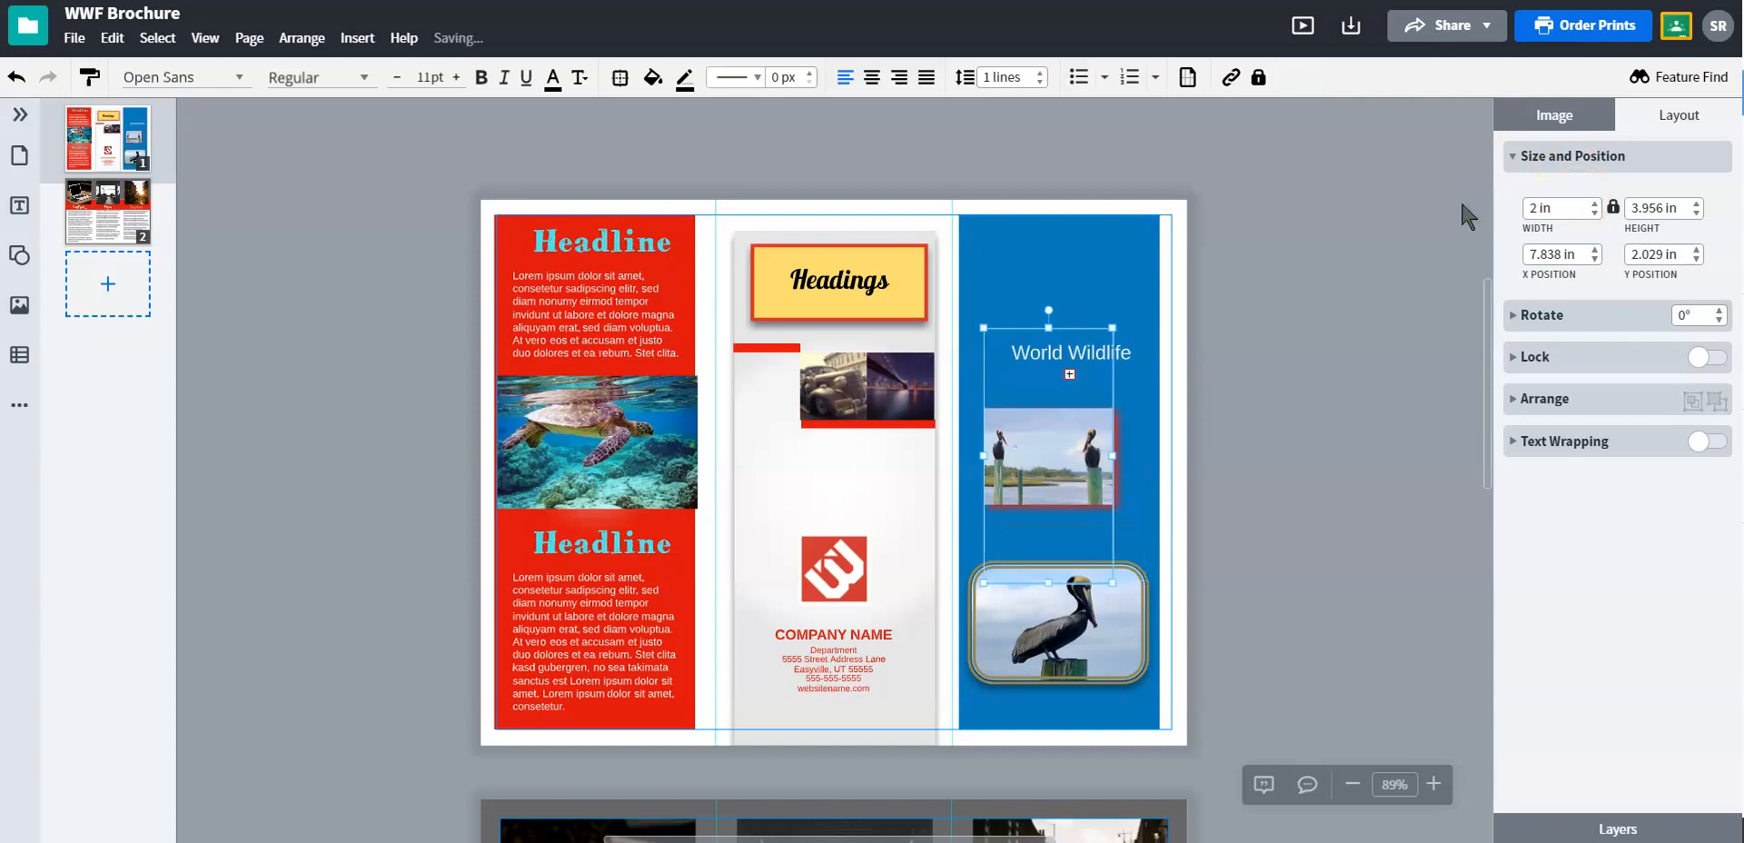
click(1414, 656)
Lock the two-pelican picture's proportions and try out different sizes, ending at about 3.43 by 6.79 in.
click(1074, 455)
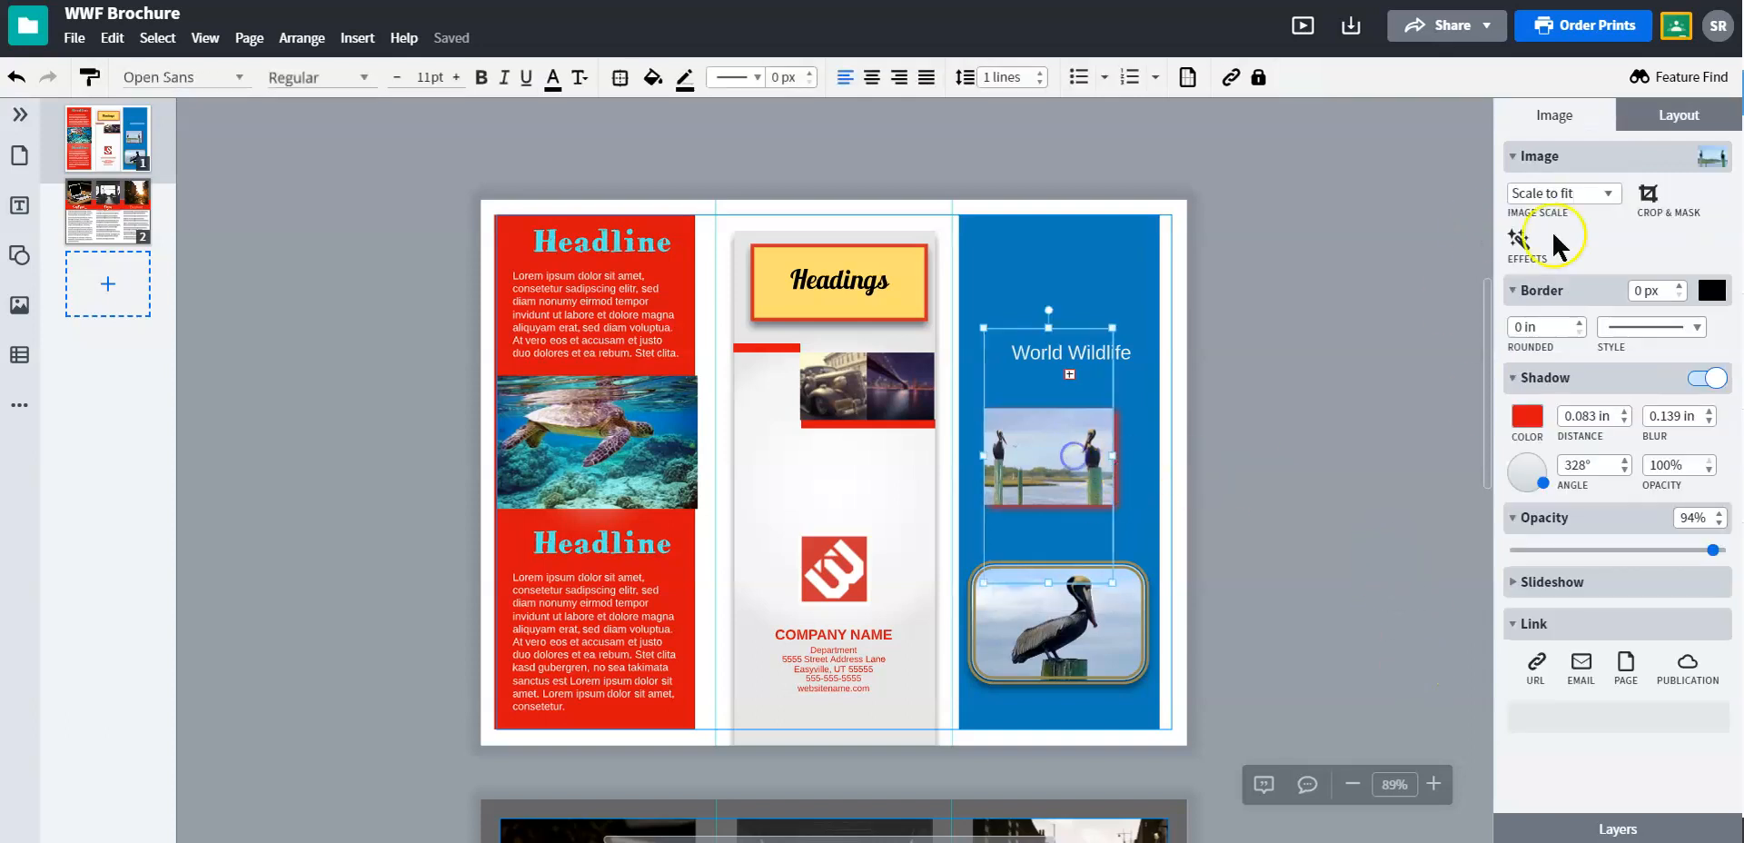
click(1677, 114)
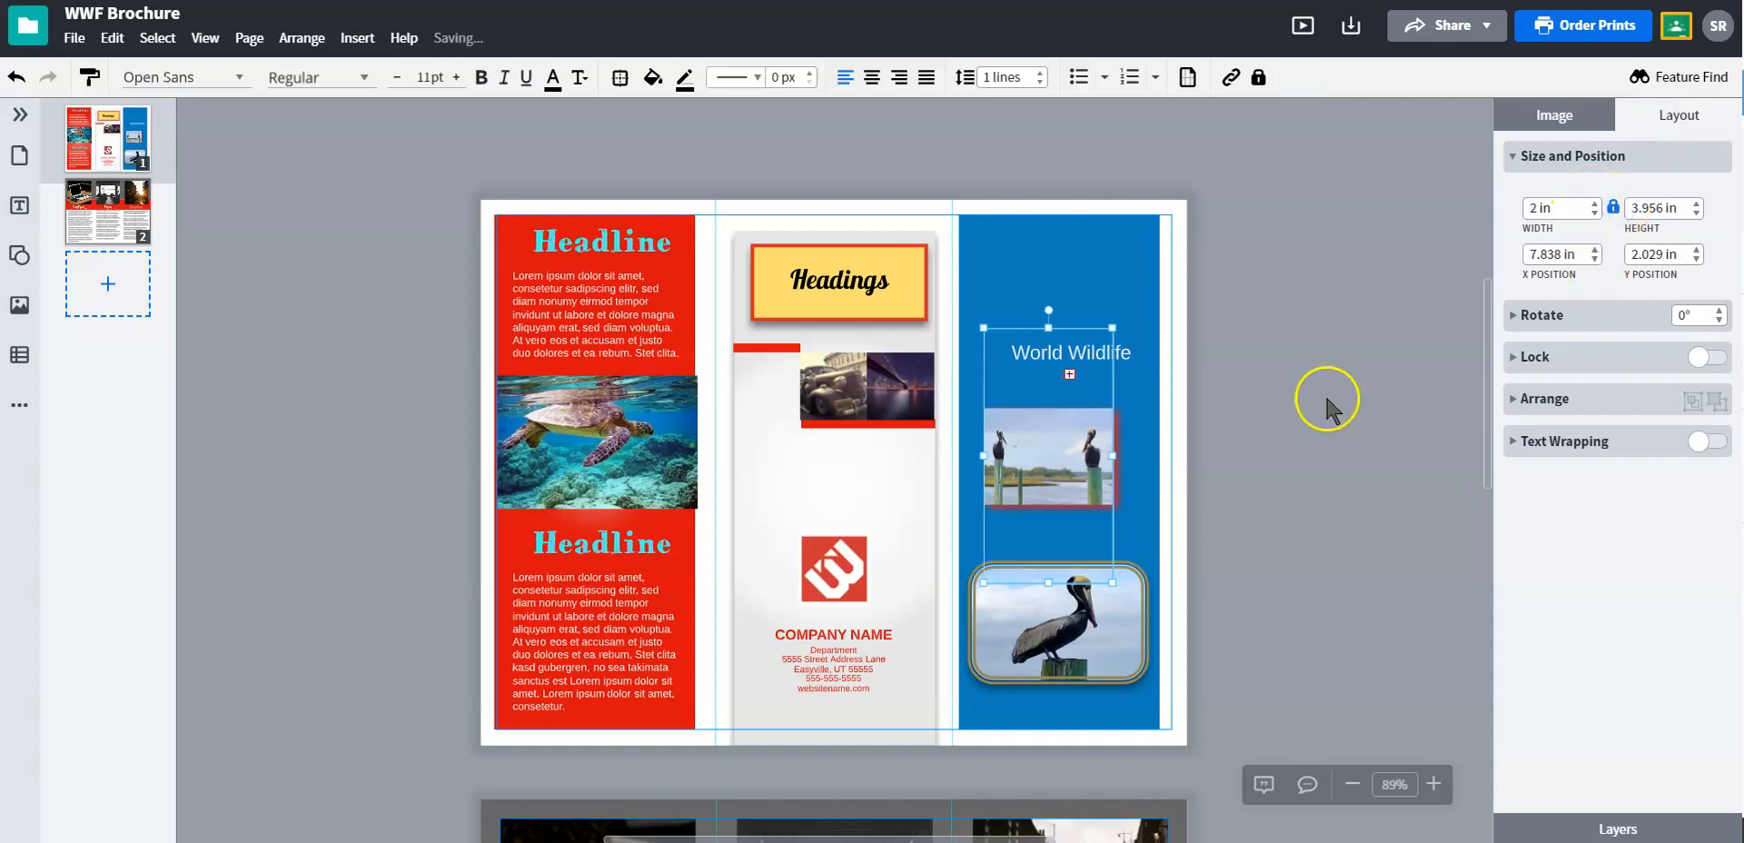
click(1031, 475)
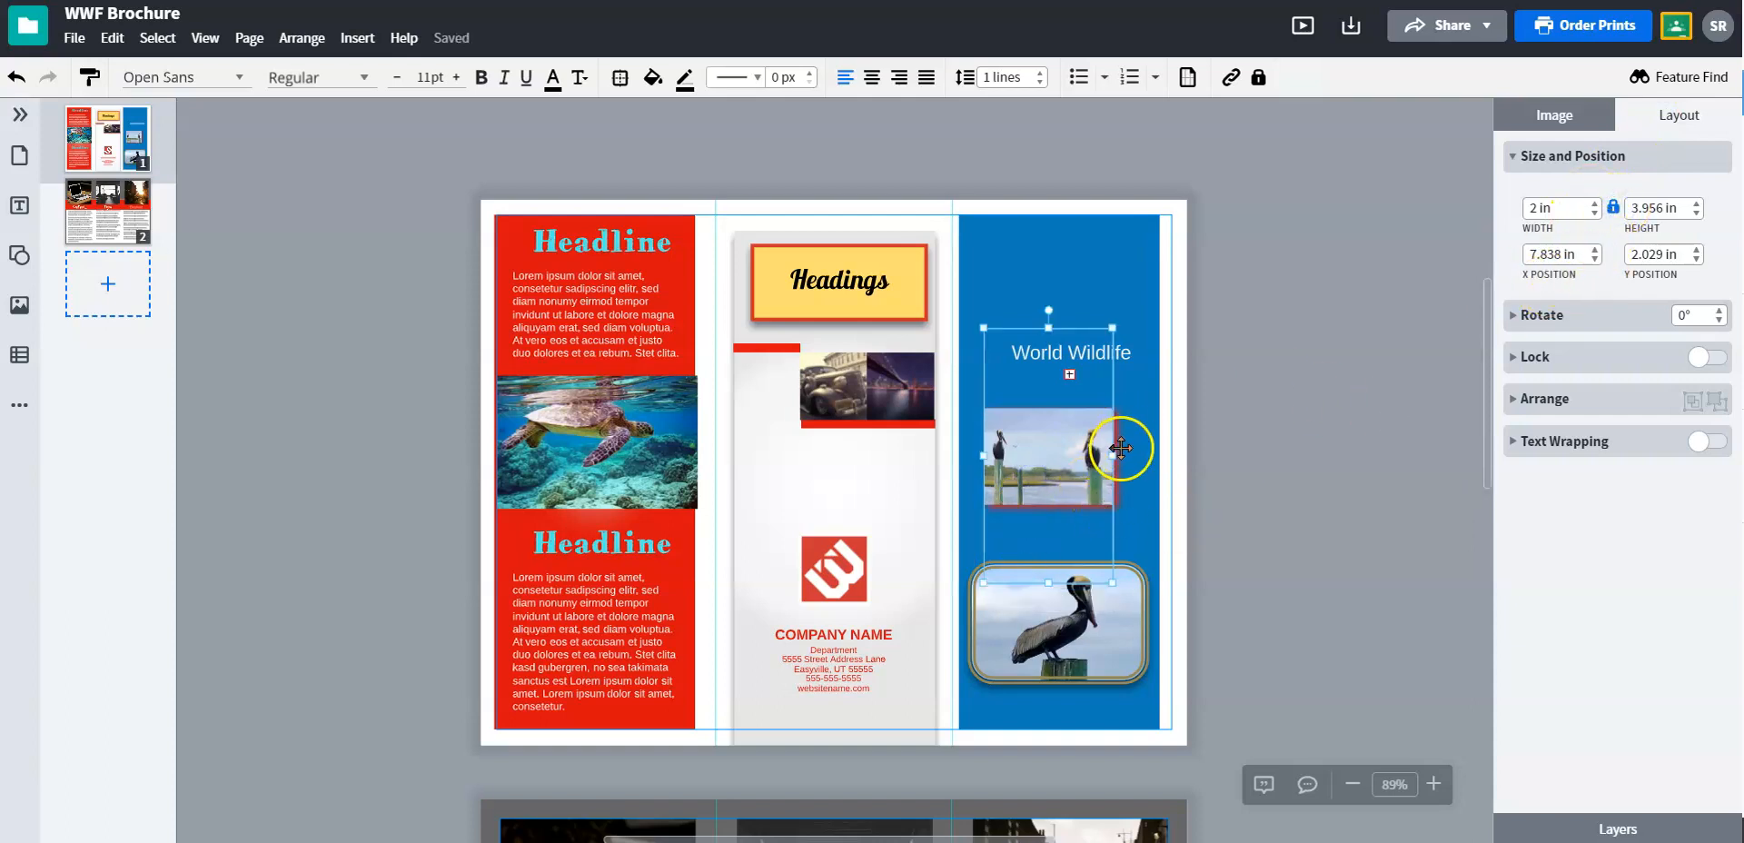
drag(1115, 459, 1118, 495)
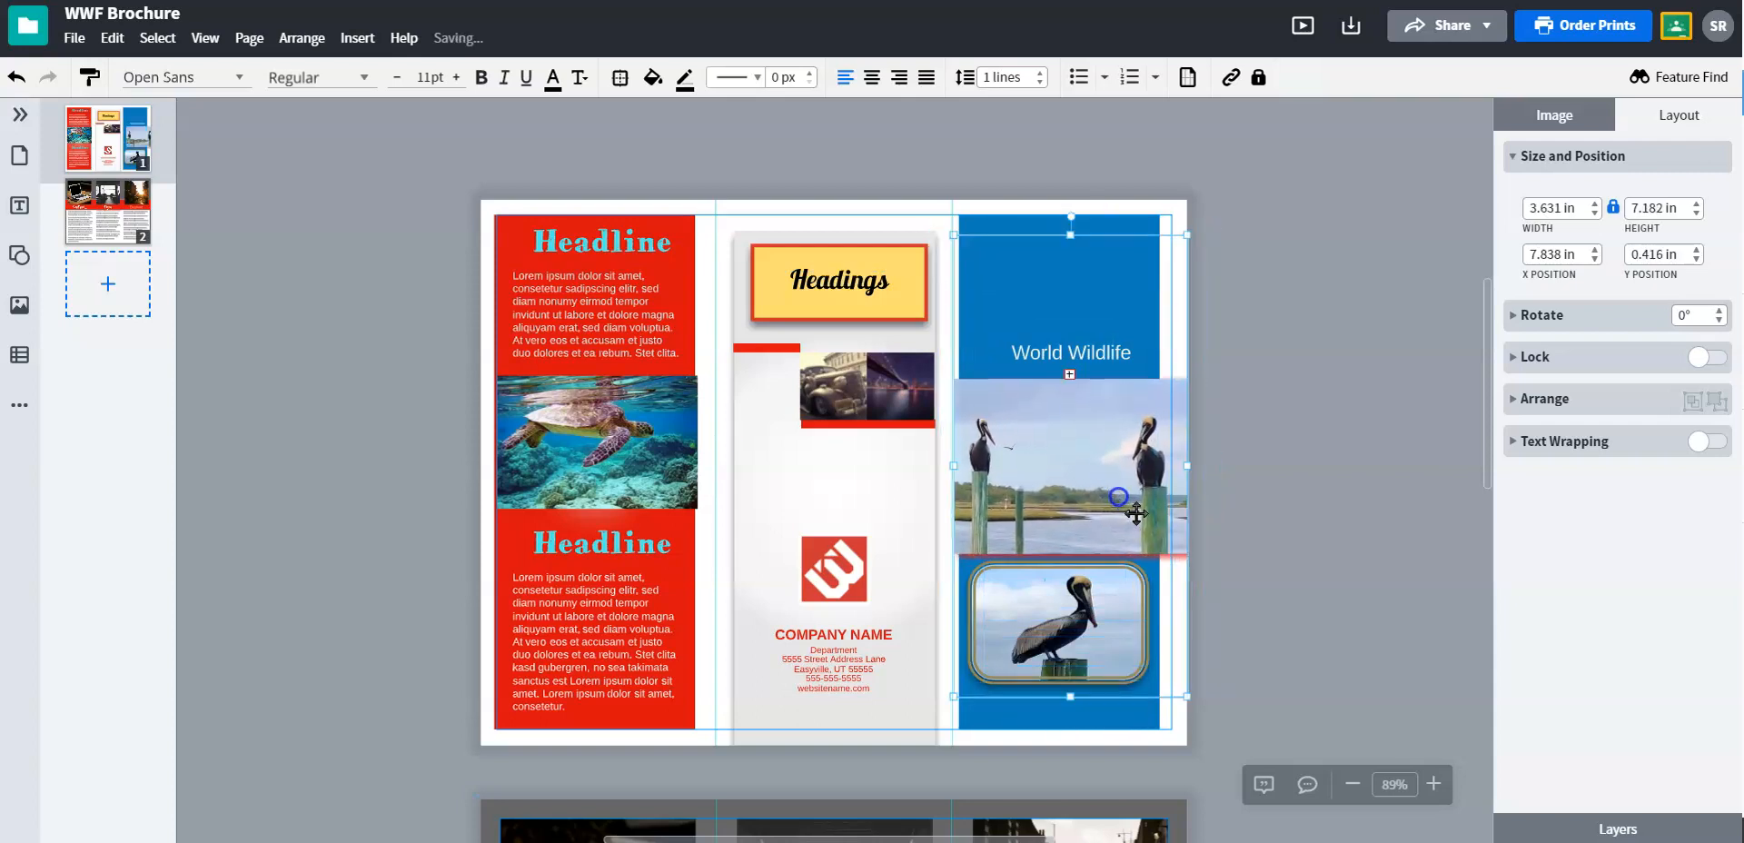
drag(1188, 695, 1072, 469)
drag(1013, 364, 1059, 471)
drag(1119, 336, 1218, 296)
drag(1072, 472, 1050, 490)
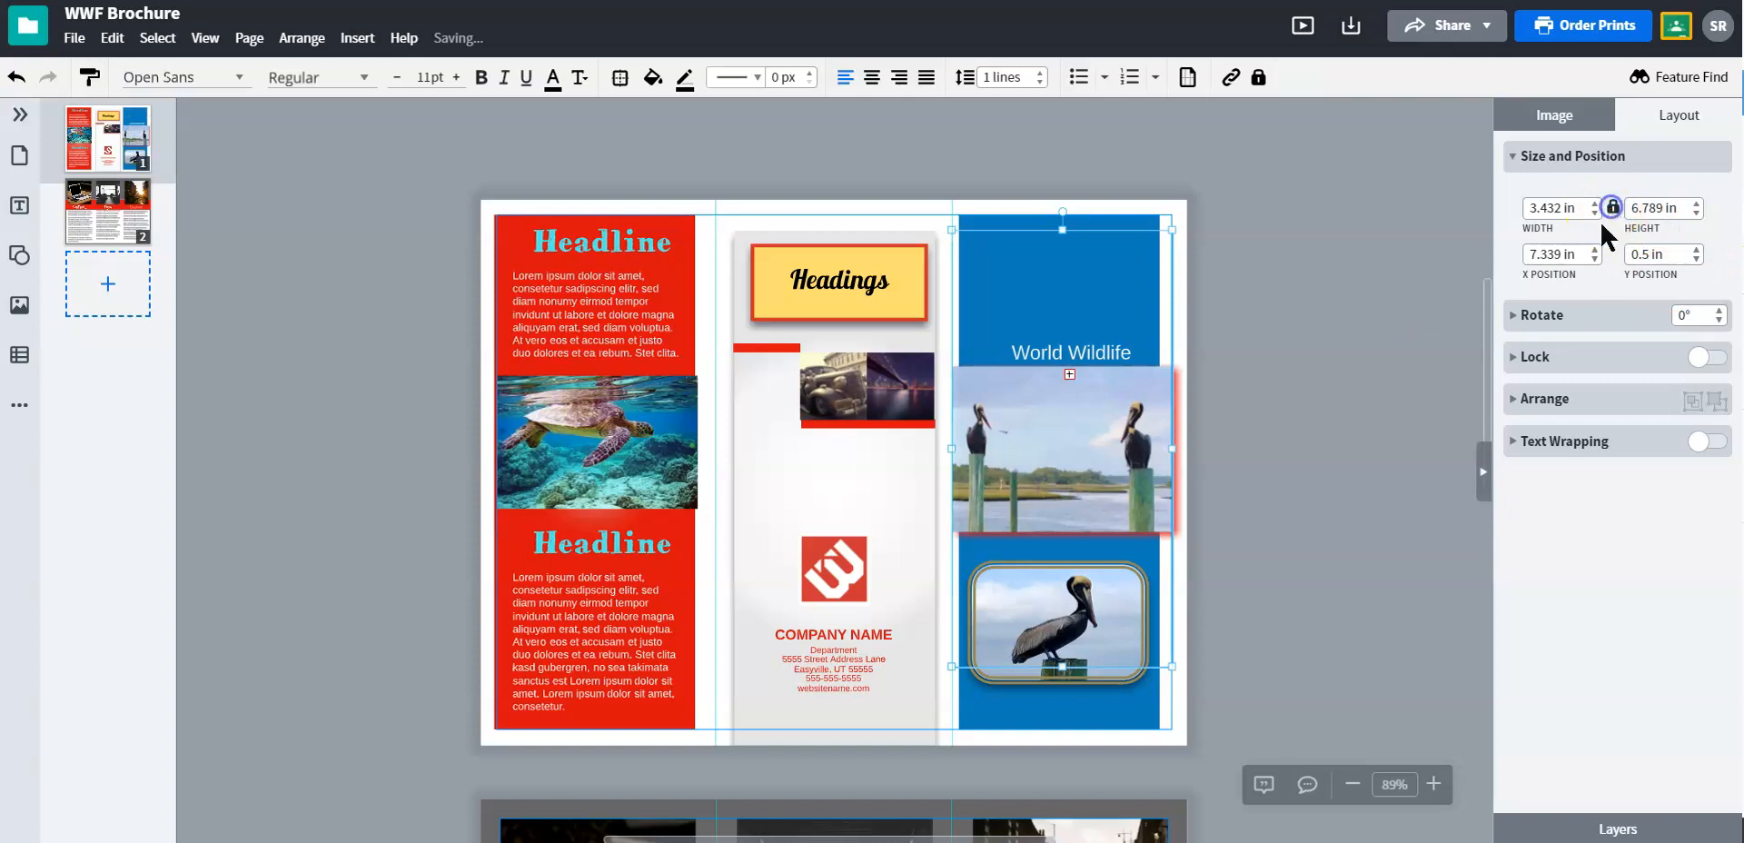
With the proportions unlocked, shrink the two-pelican picture to about 1.86 by 4.08 in and rotate it to 12°.
drag(1166, 452, 1056, 410)
drag(1112, 241, 1006, 444)
drag(982, 548, 1093, 485)
click(1514, 315)
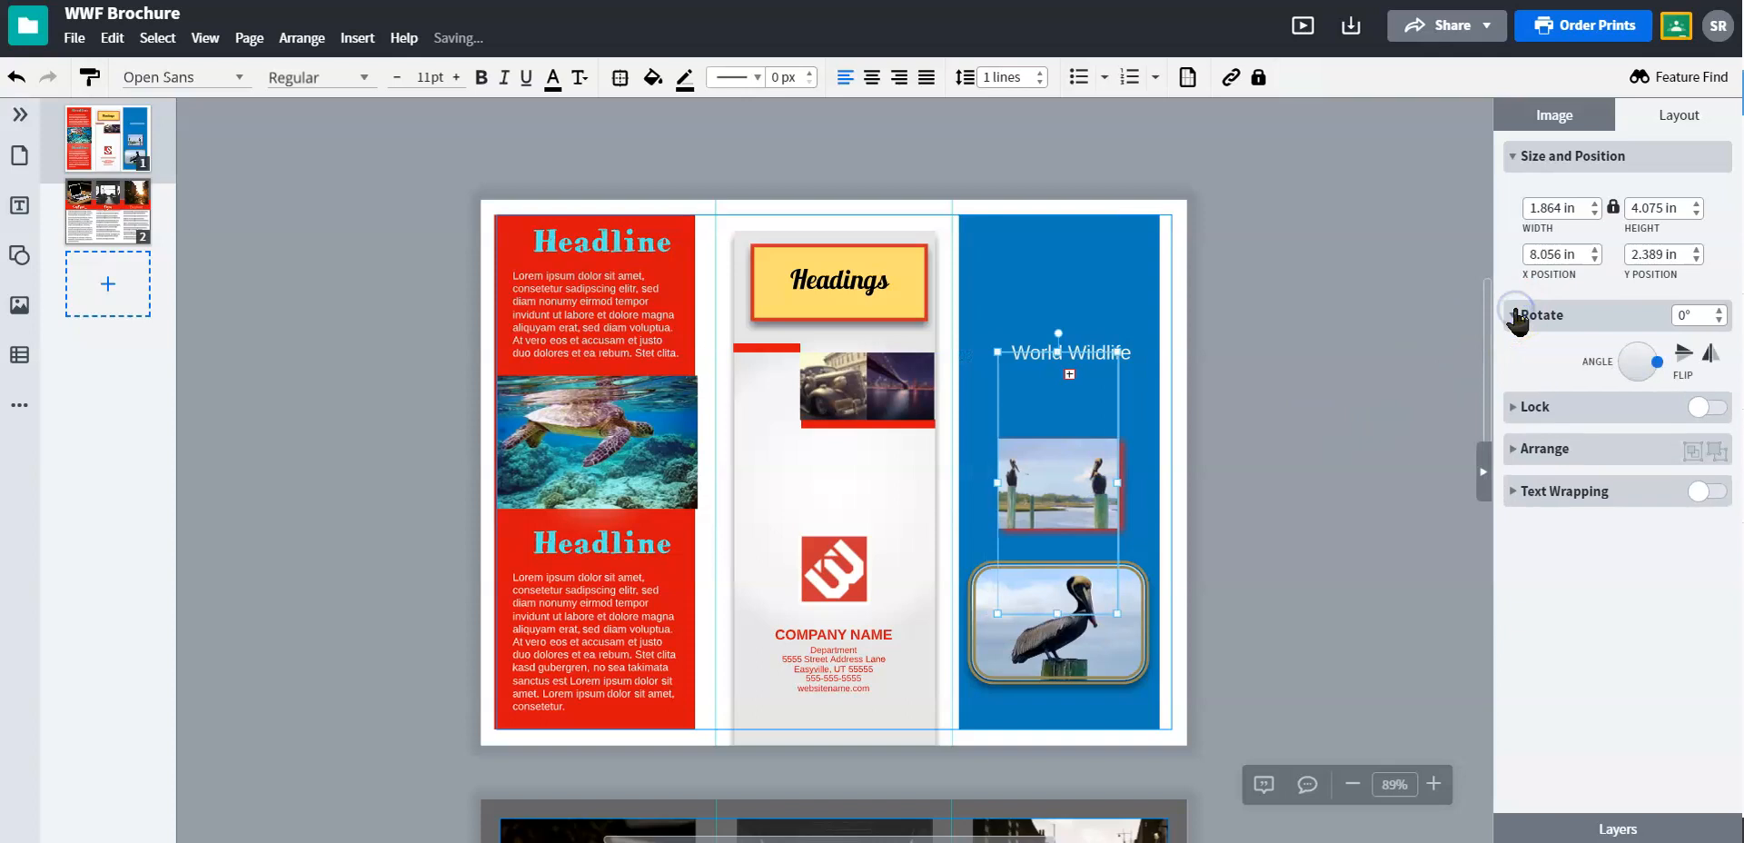
drag(1658, 363, 1665, 358)
Try to lock the style of the two-pelican picture, dismissing the premium feature offer.
click(1512, 411)
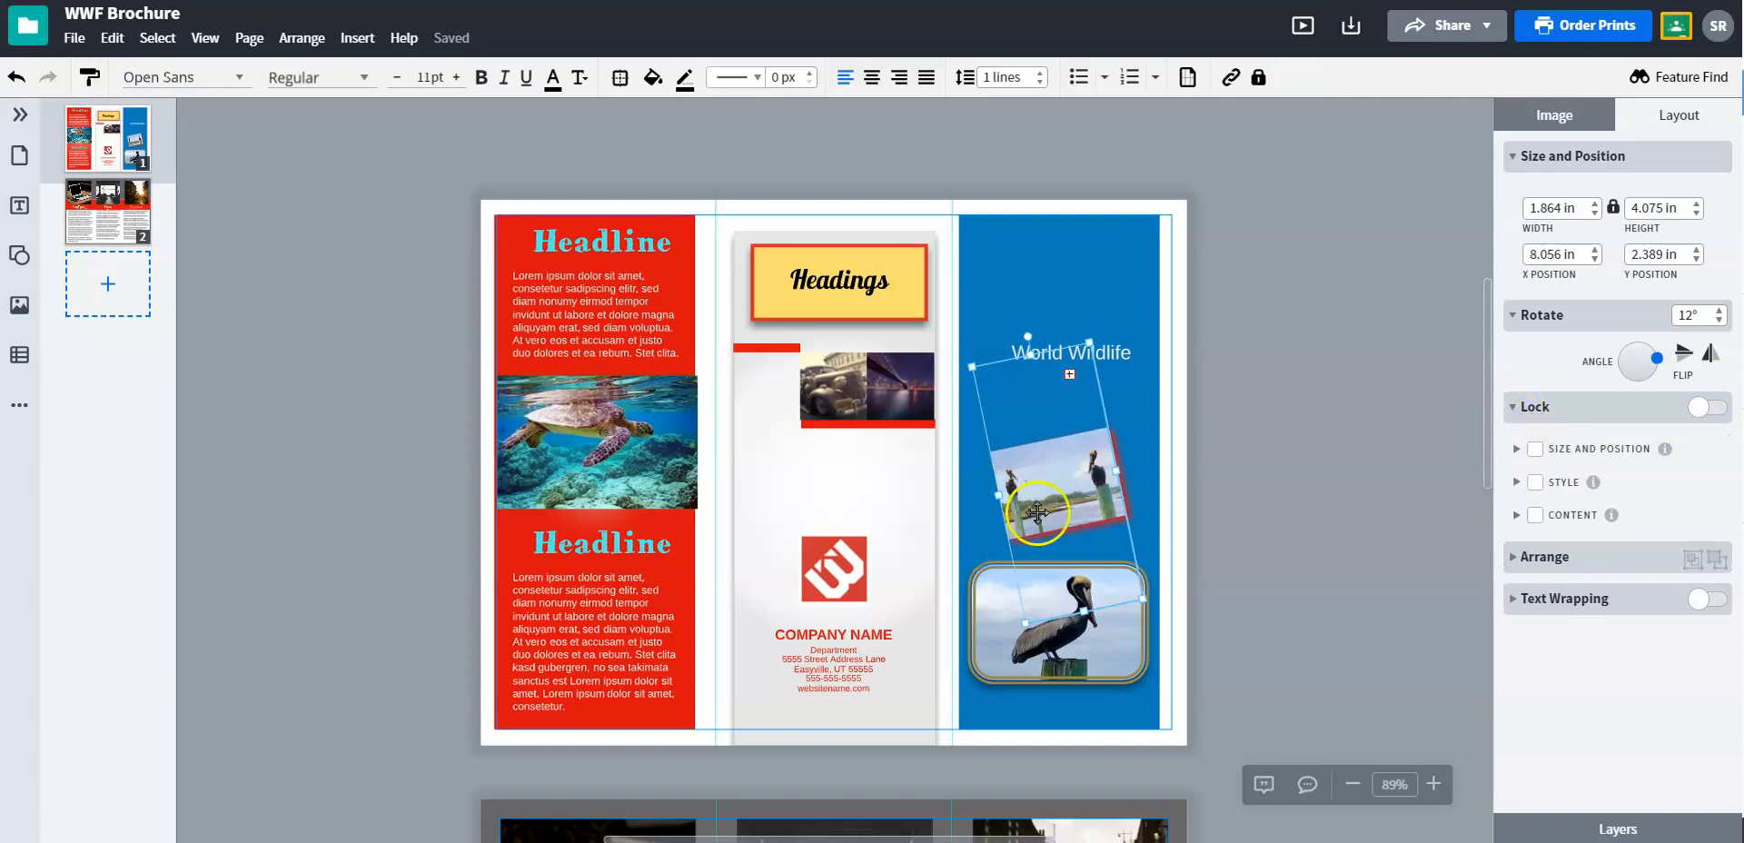
click(1270, 274)
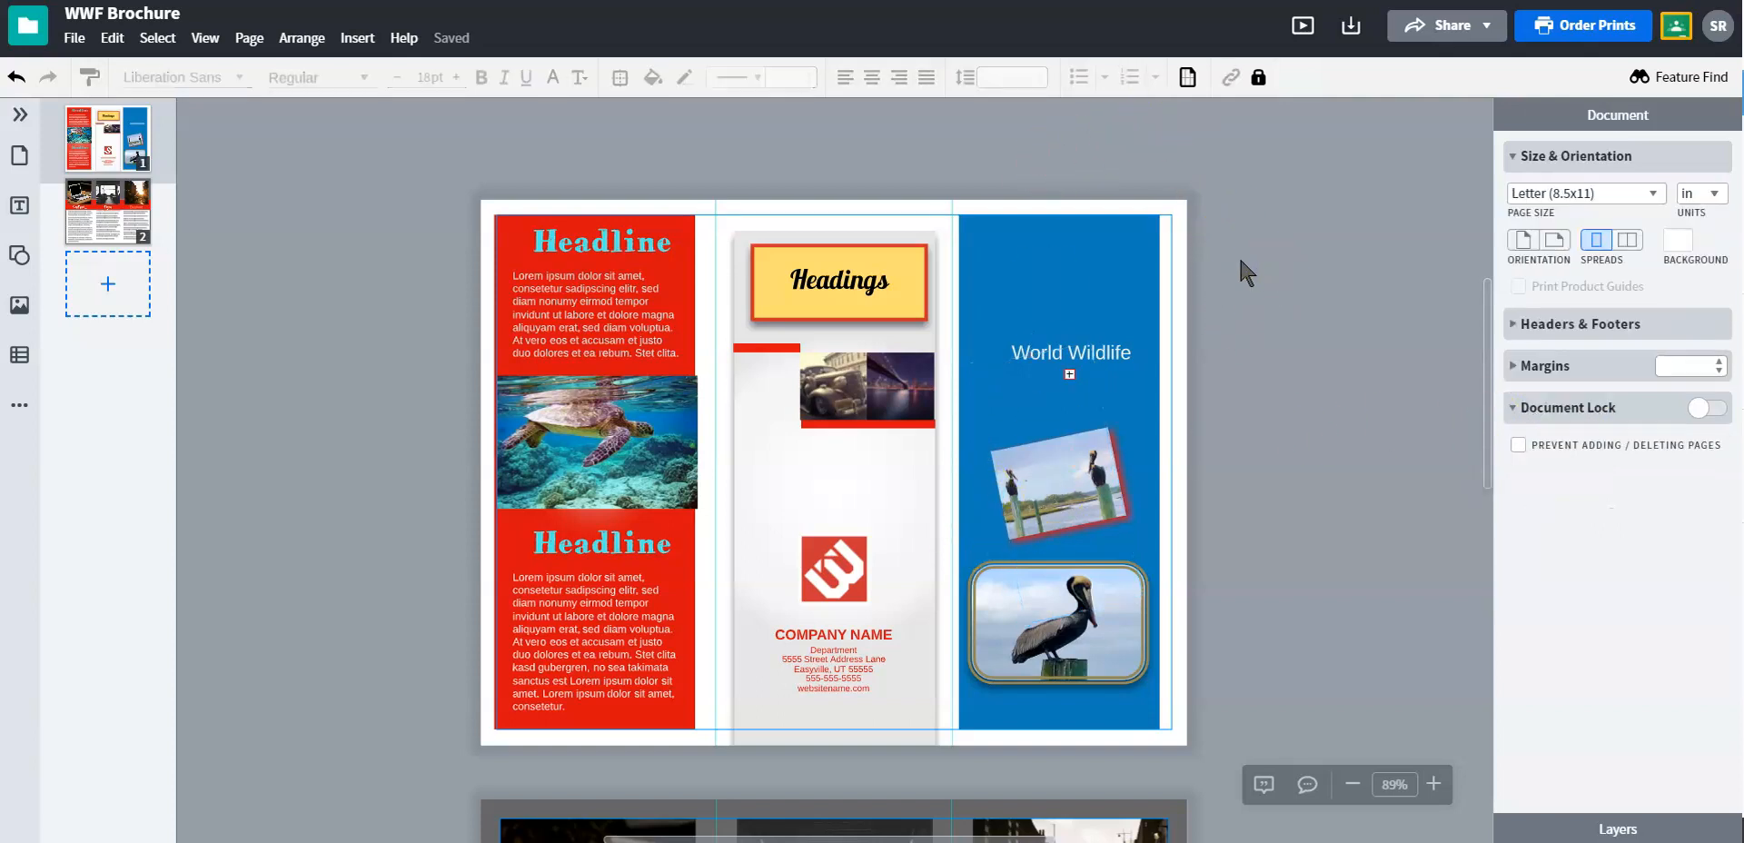
click(1099, 455)
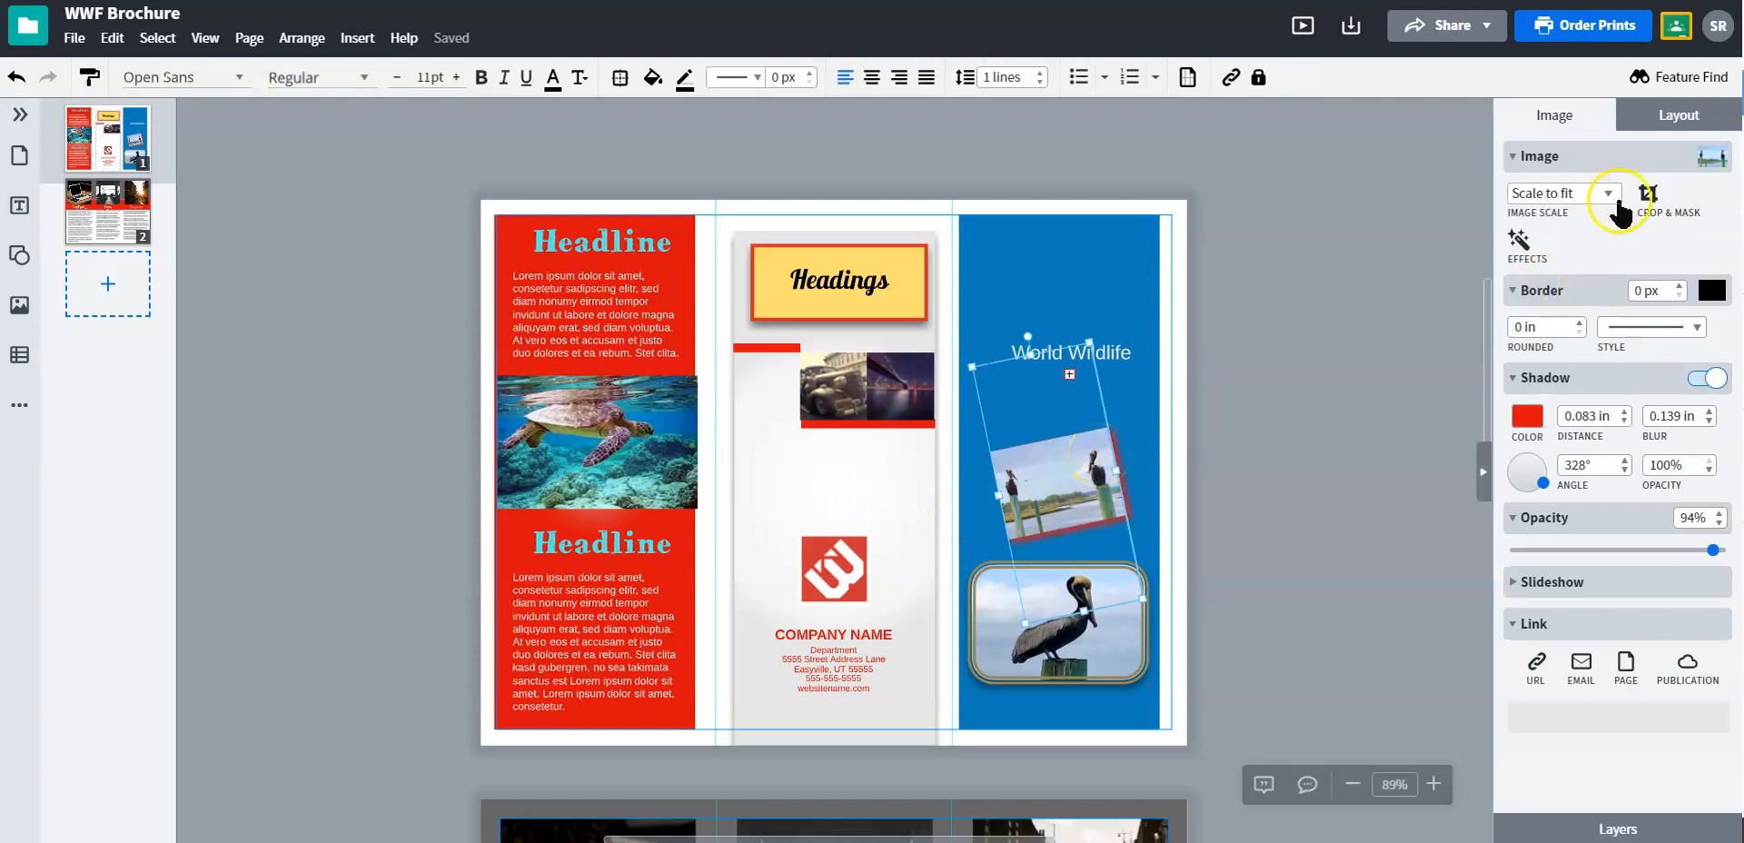
click(1679, 113)
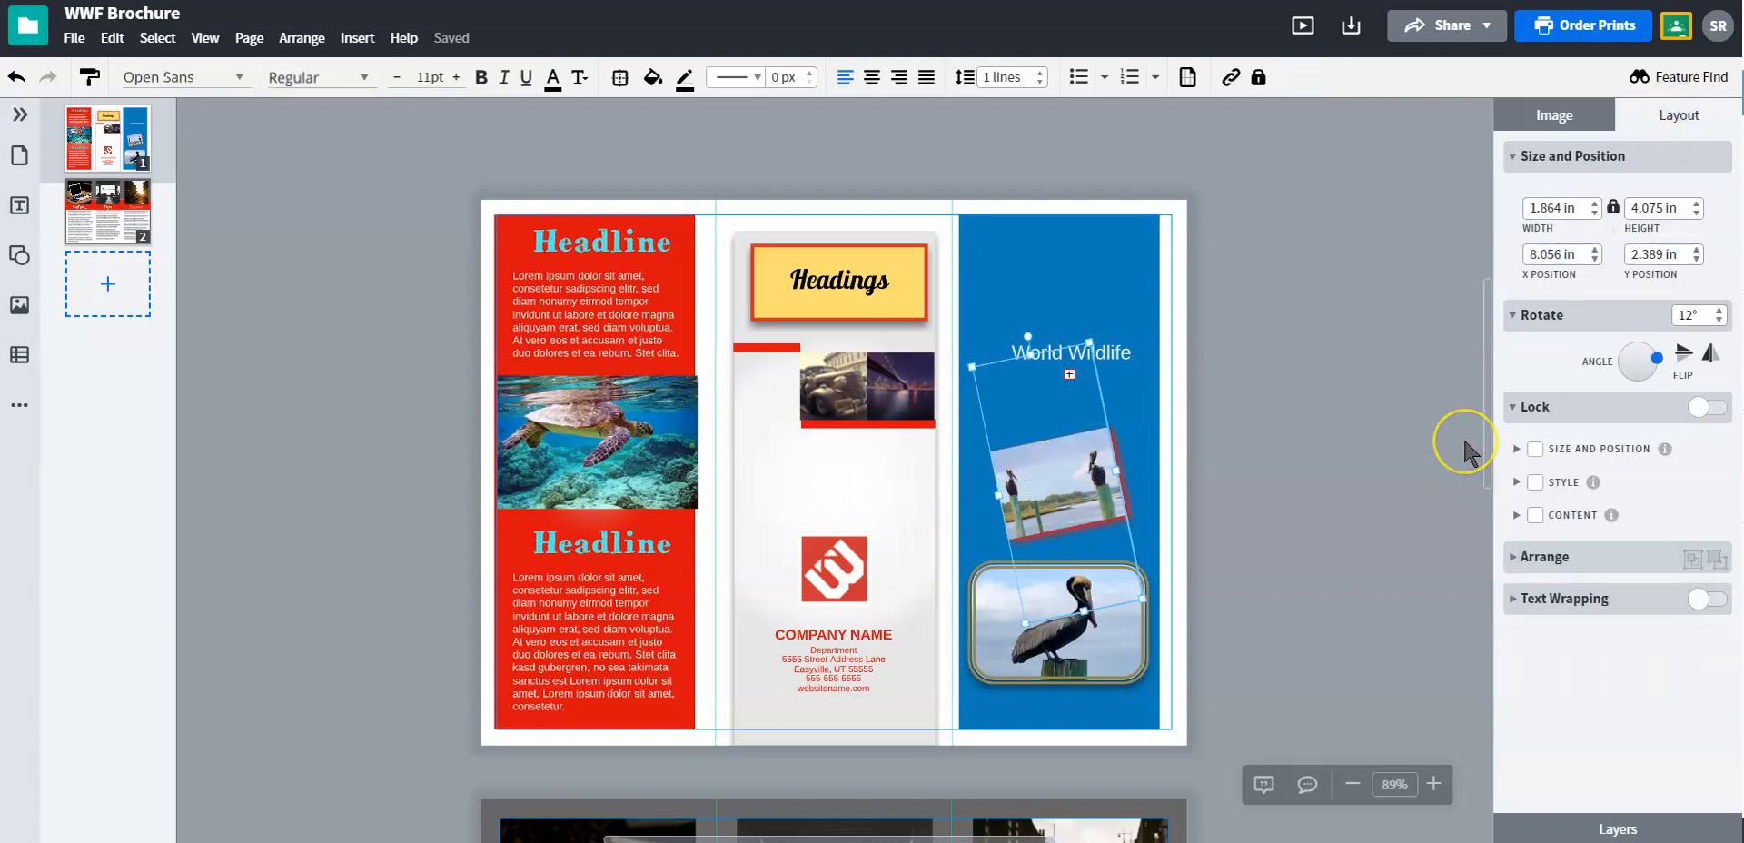
click(1546, 488)
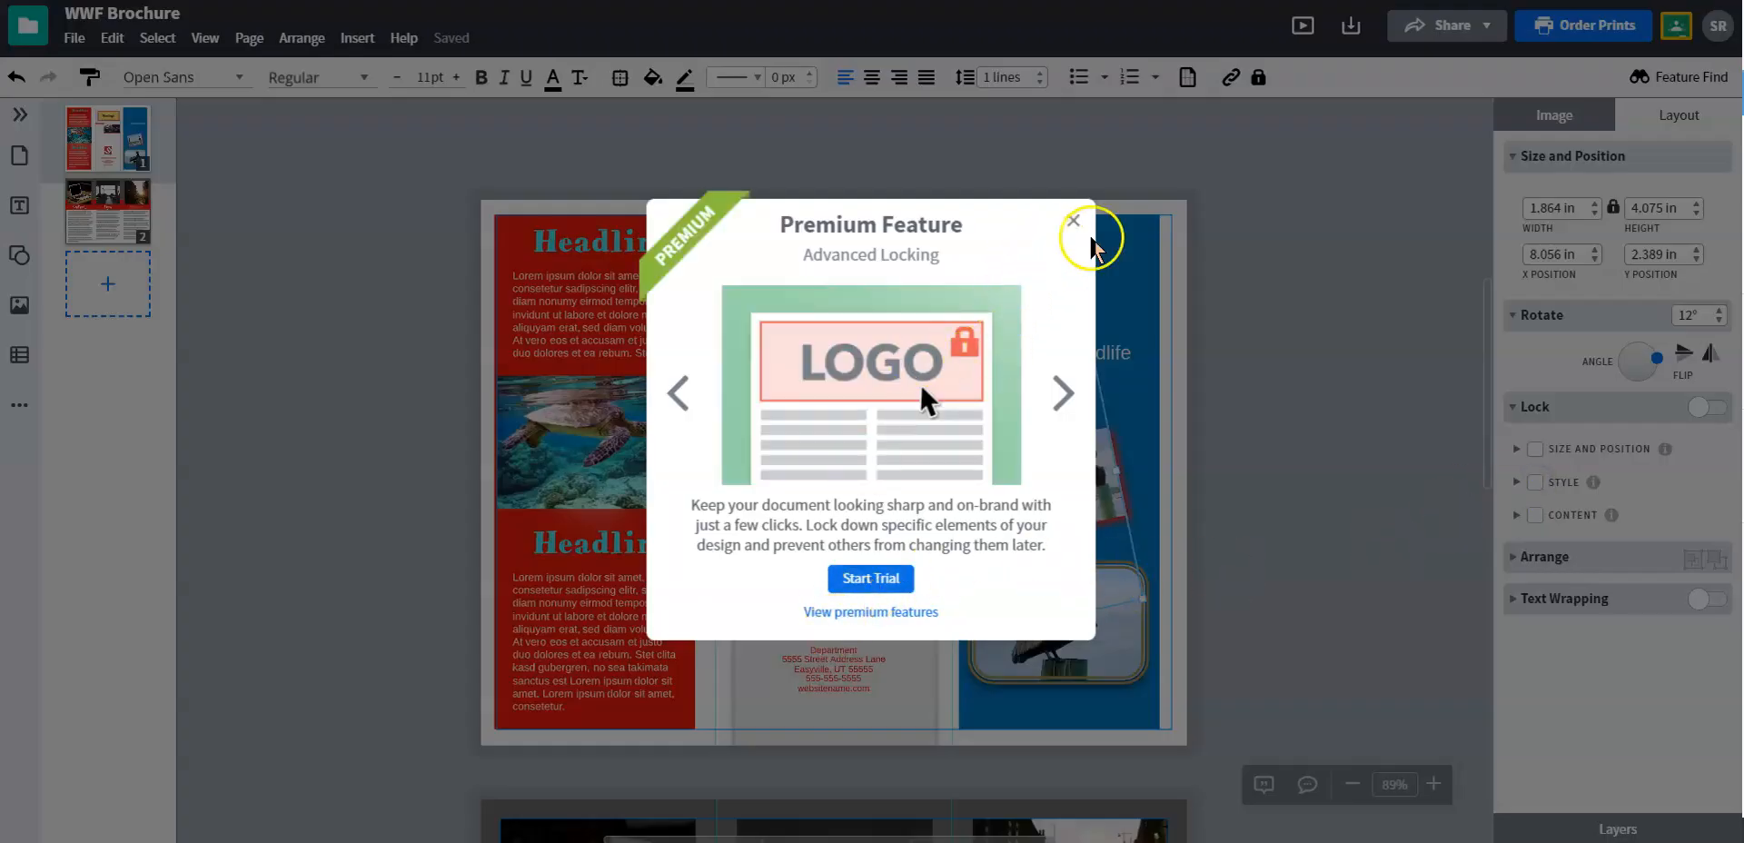
click(1080, 227)
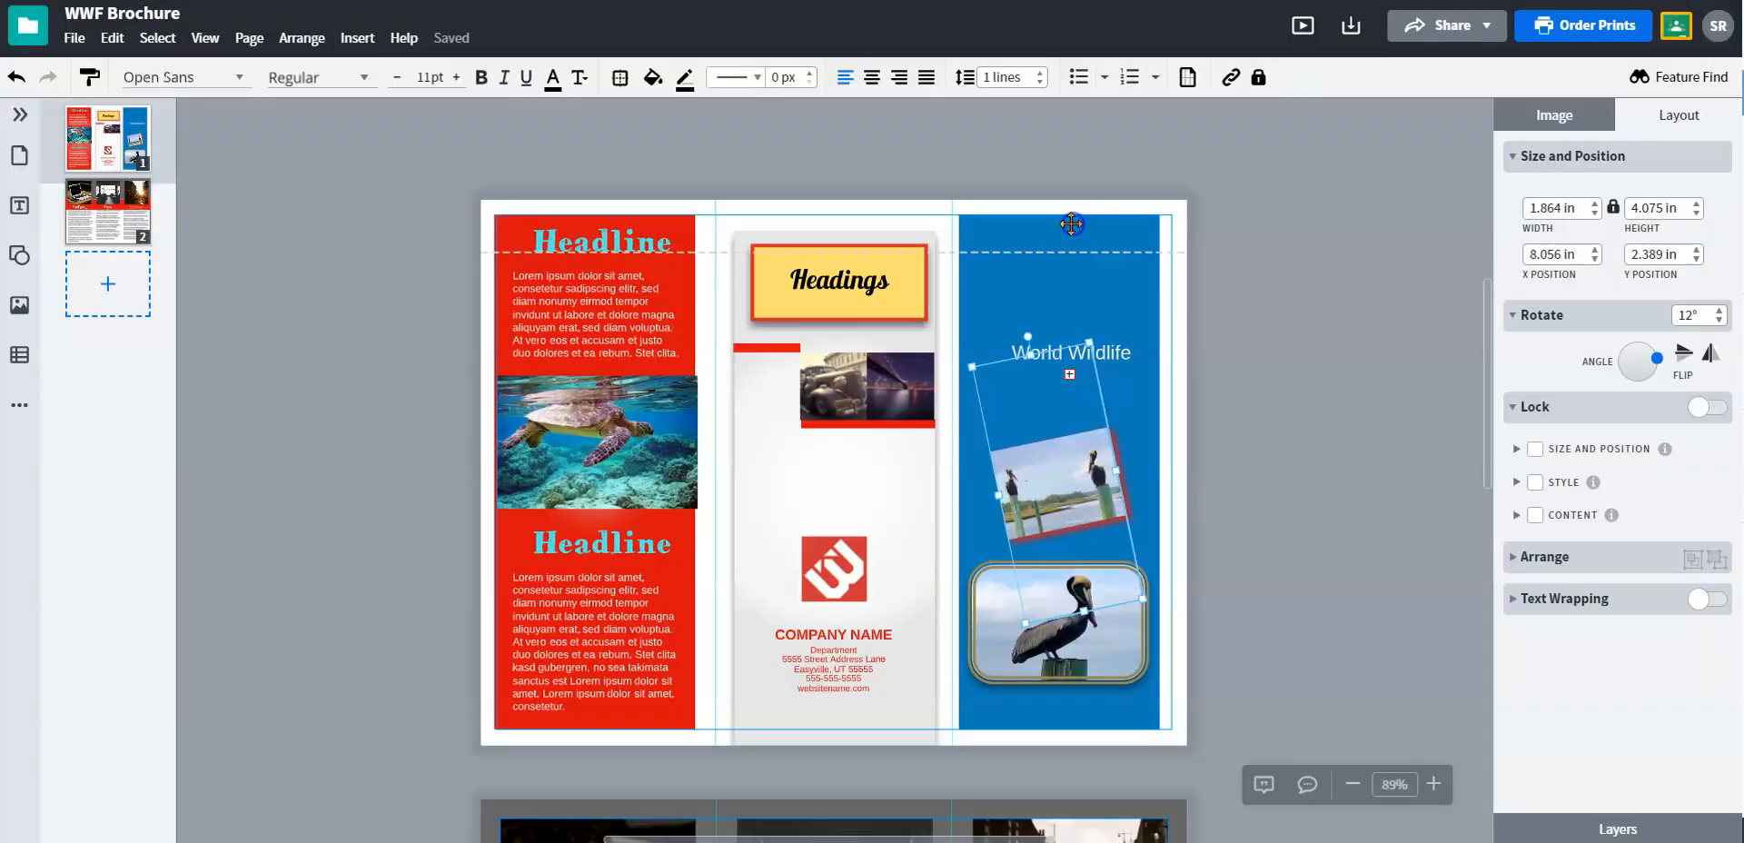
Enlarge the two-pelican picture to about 2.56 by 4.5 in over the World Wildlife heading and send it behind the text.
click(1527, 558)
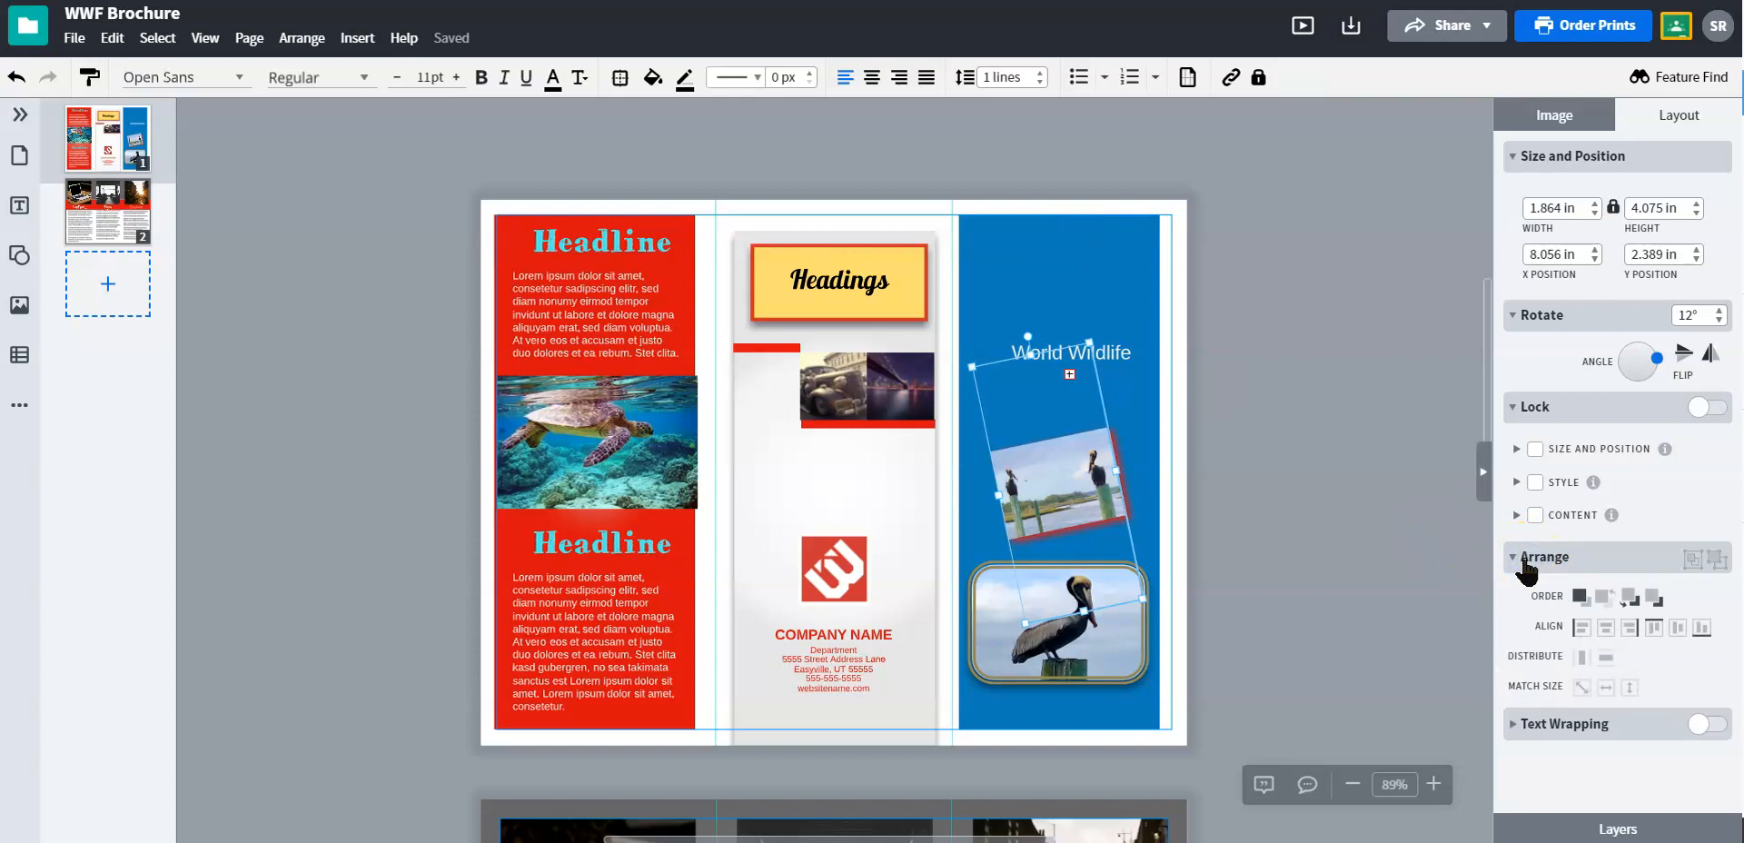
drag(1063, 525, 1051, 435)
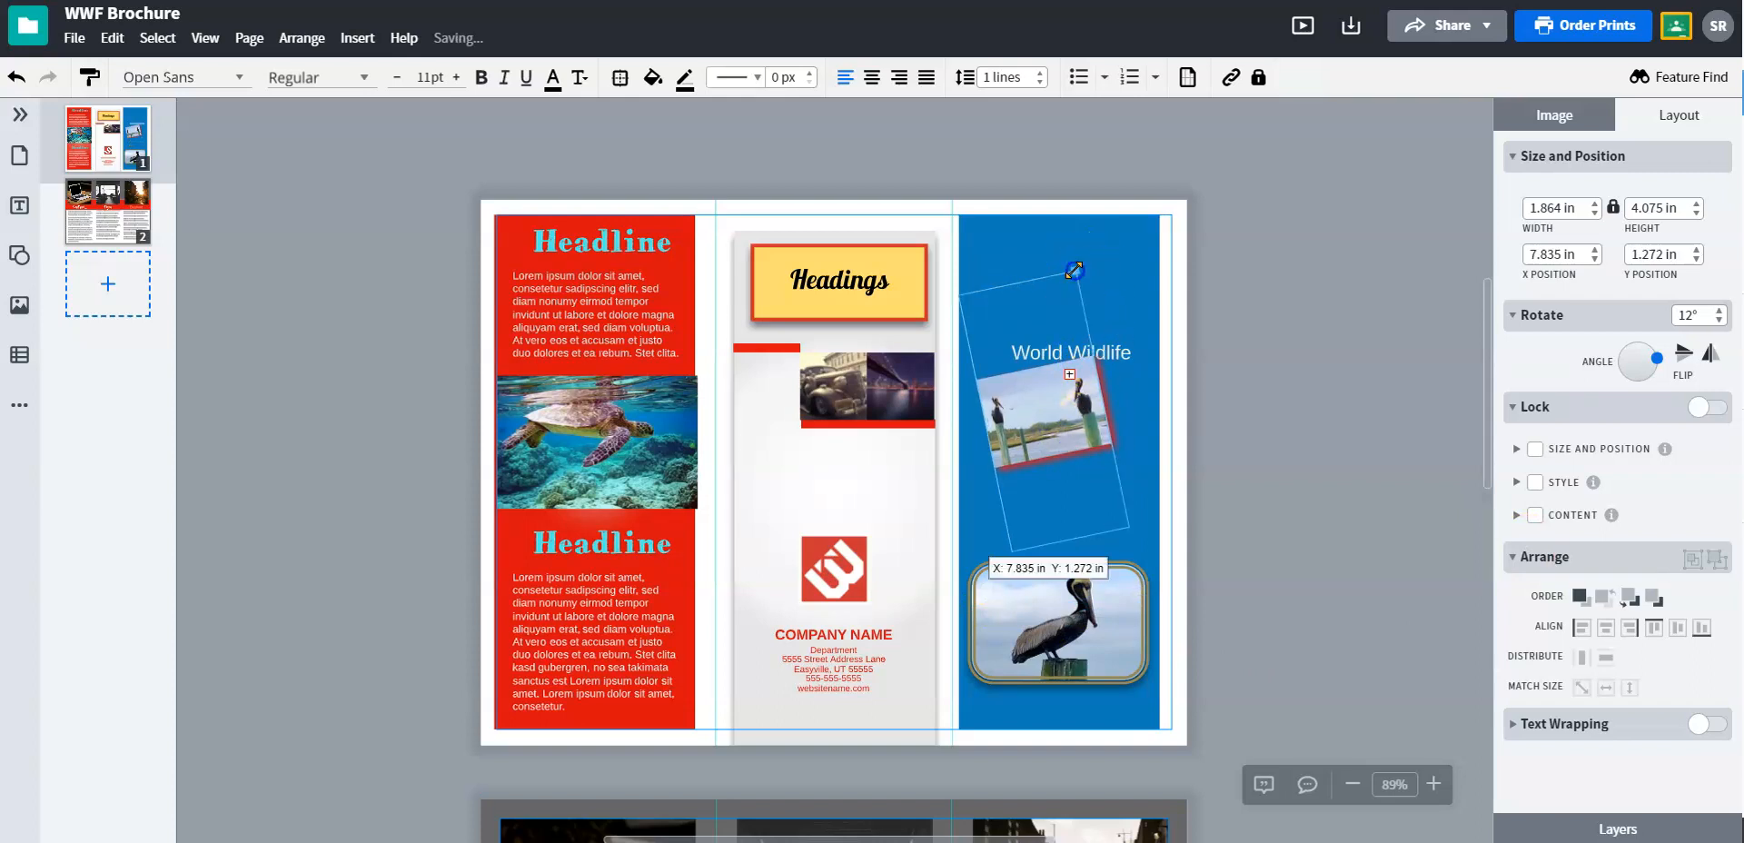
drag(1074, 270, 1114, 238)
mouse_move(1072, 422)
mouse_down()
mouse_move(1068, 468)
mouse_move(1089, 445)
mouse_up()
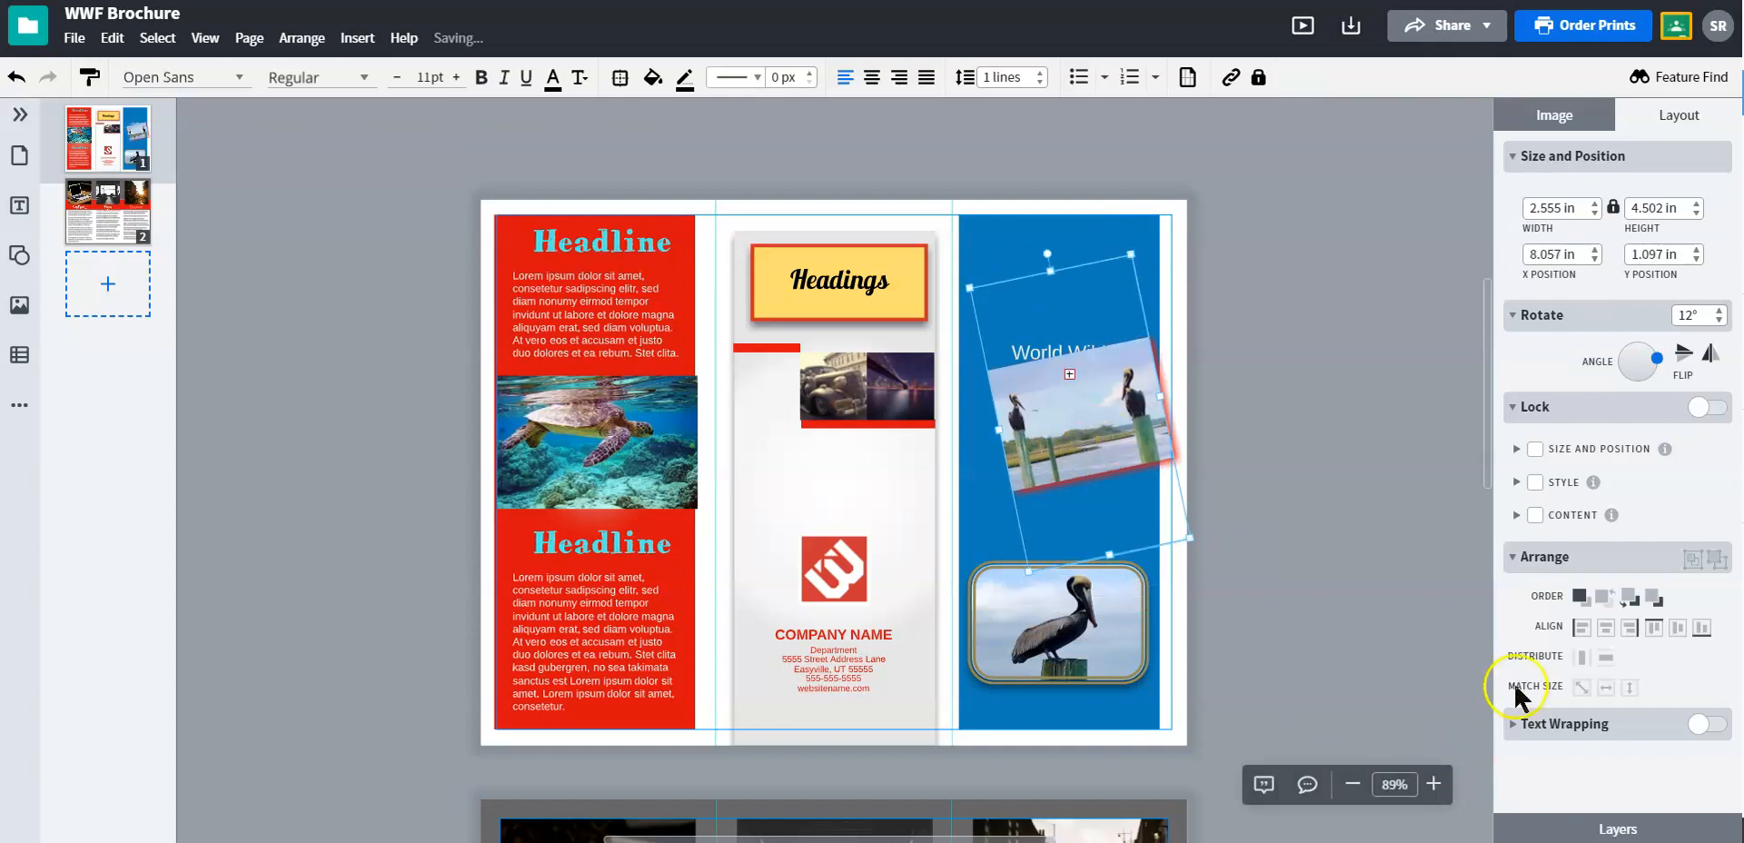
click(1607, 597)
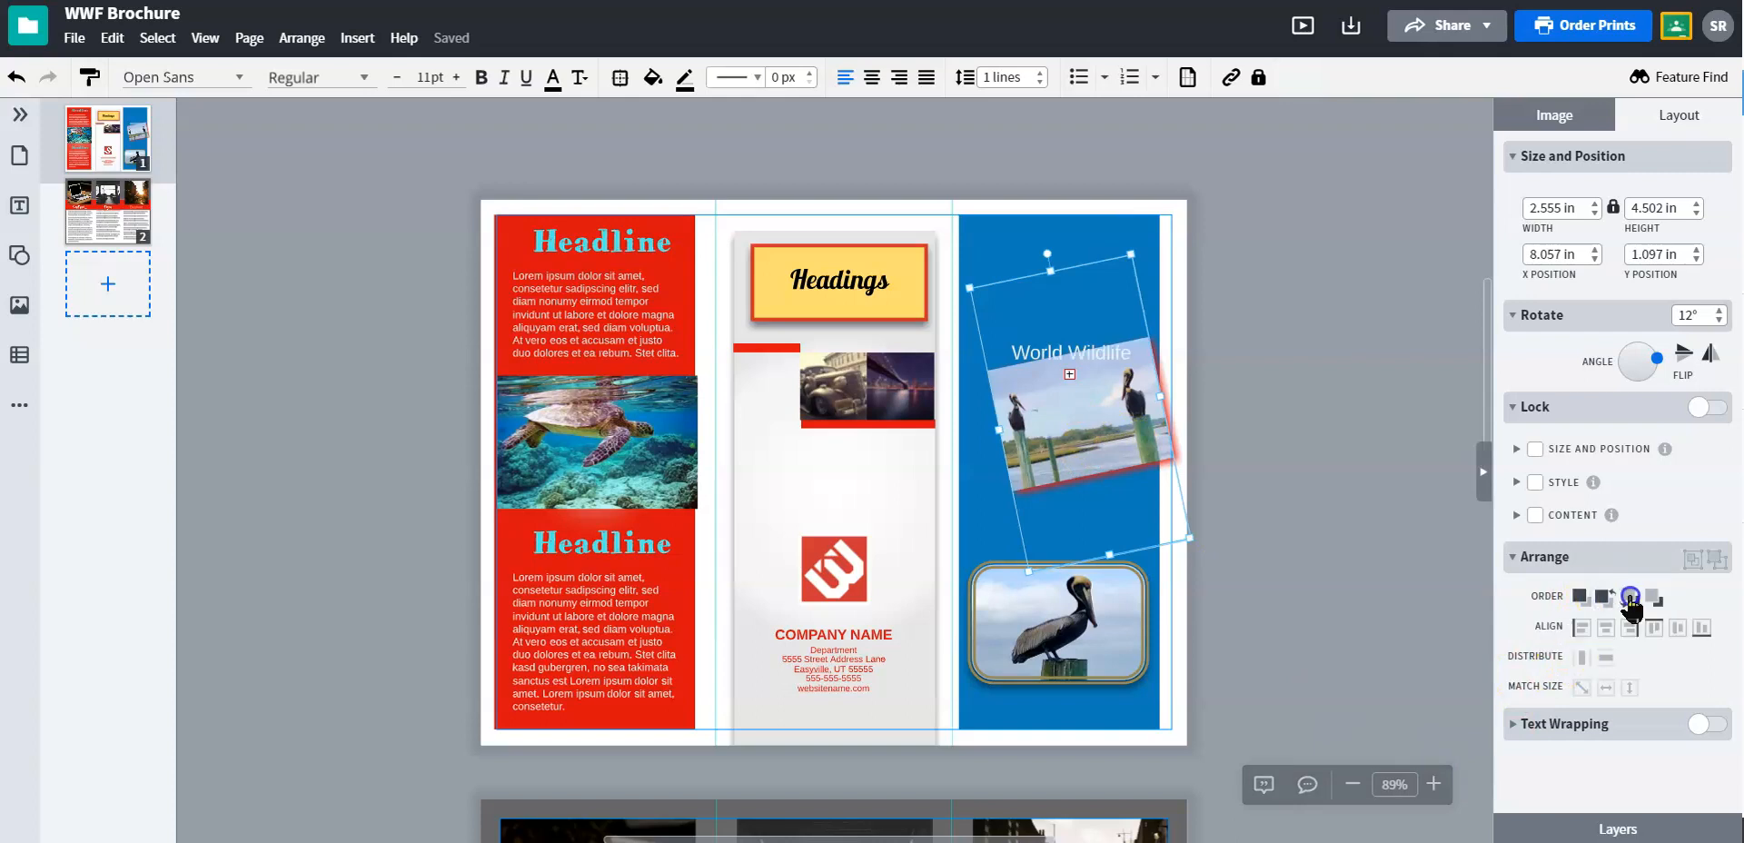
click(1630, 607)
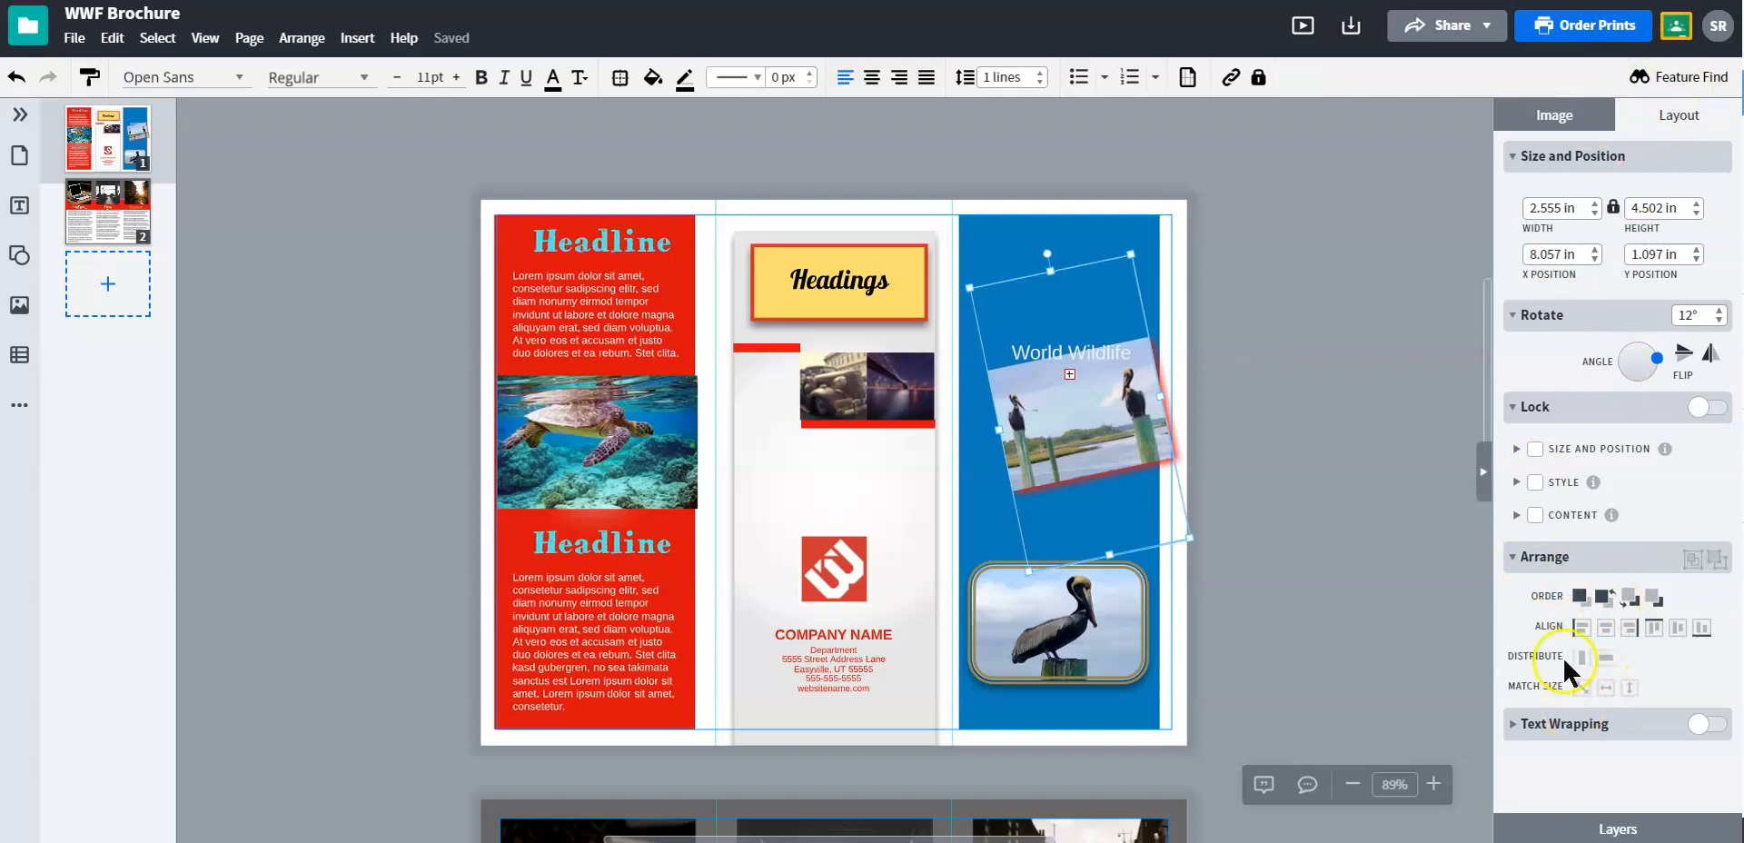
Change the World Wildlife heading's font to HVD Bodedo.
click(1006, 351)
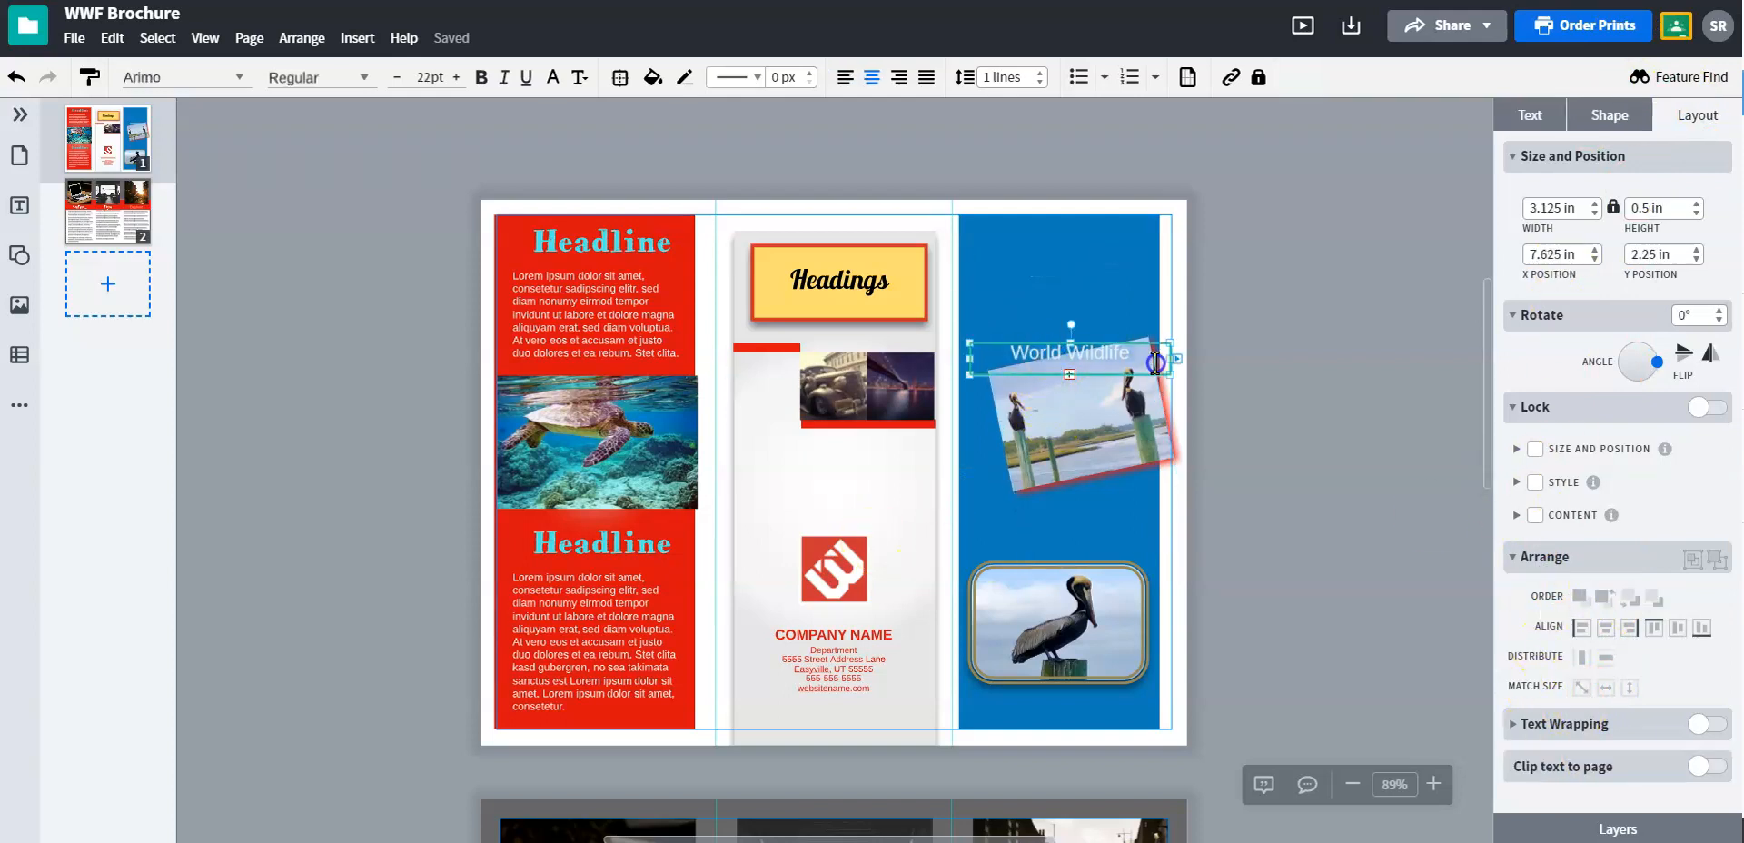
click(1538, 113)
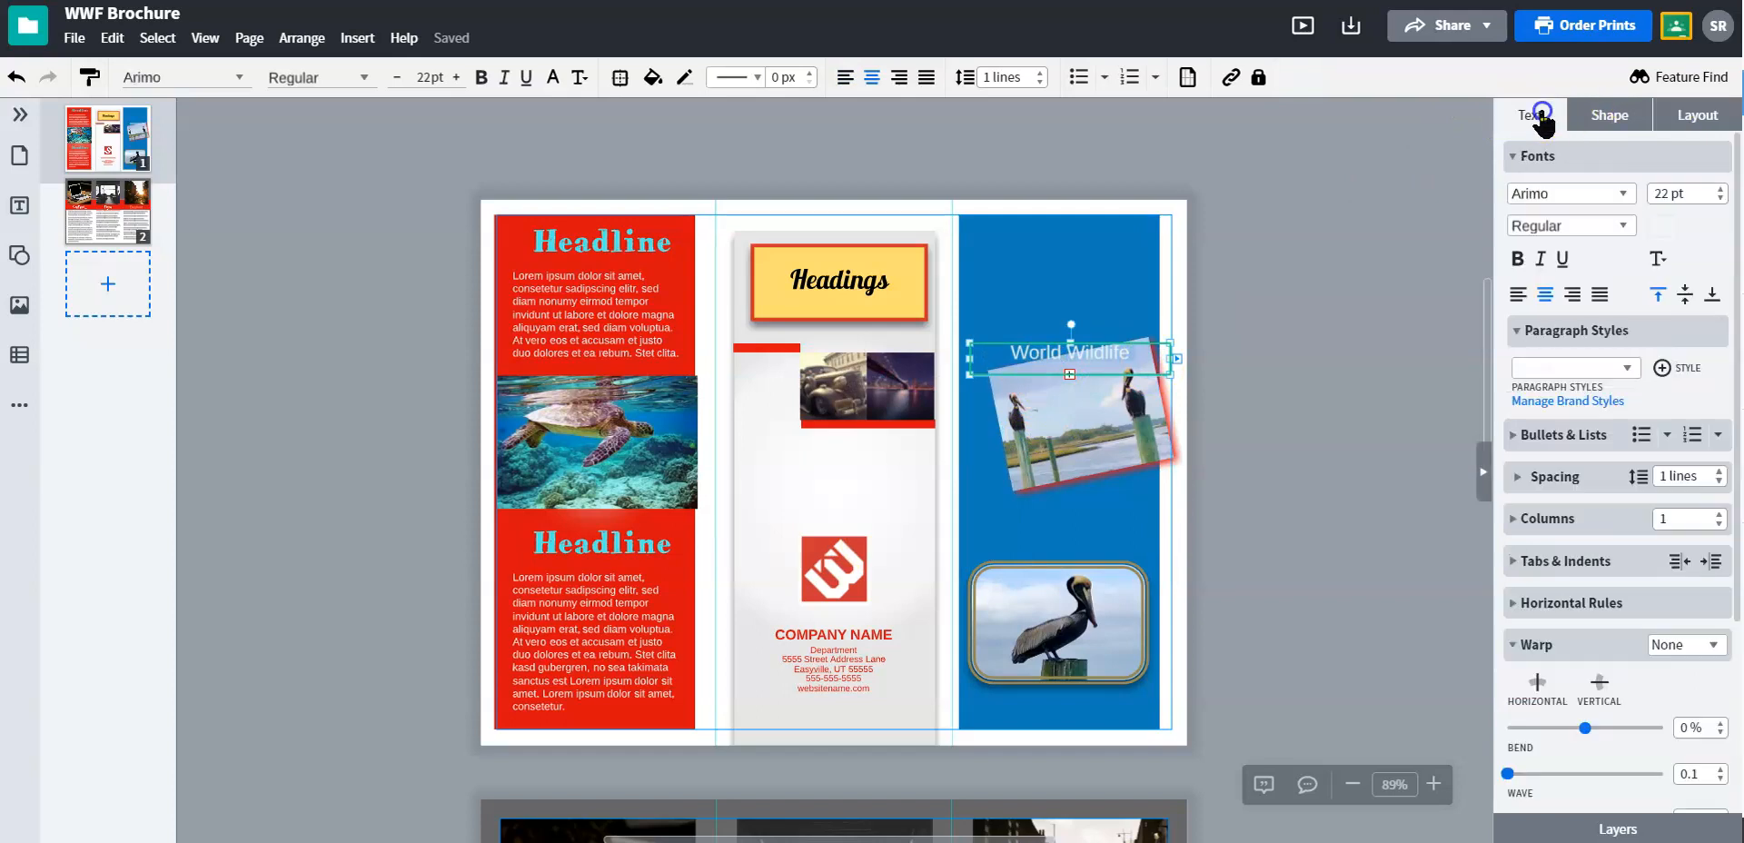
click(1608, 194)
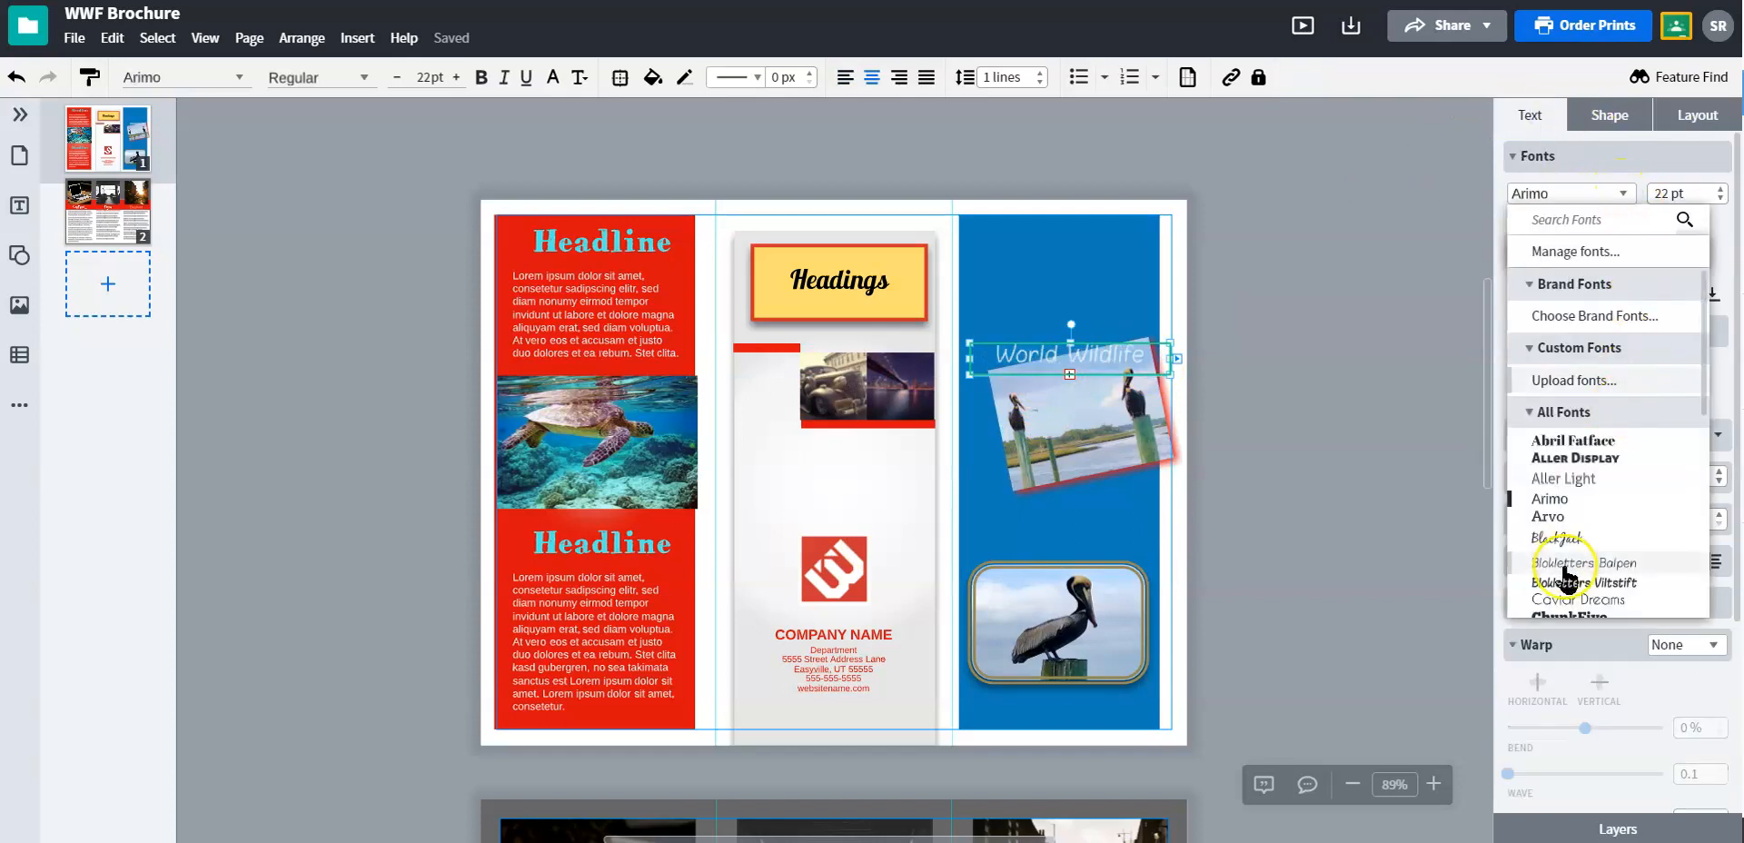
scroll(1564, 574, down, 5)
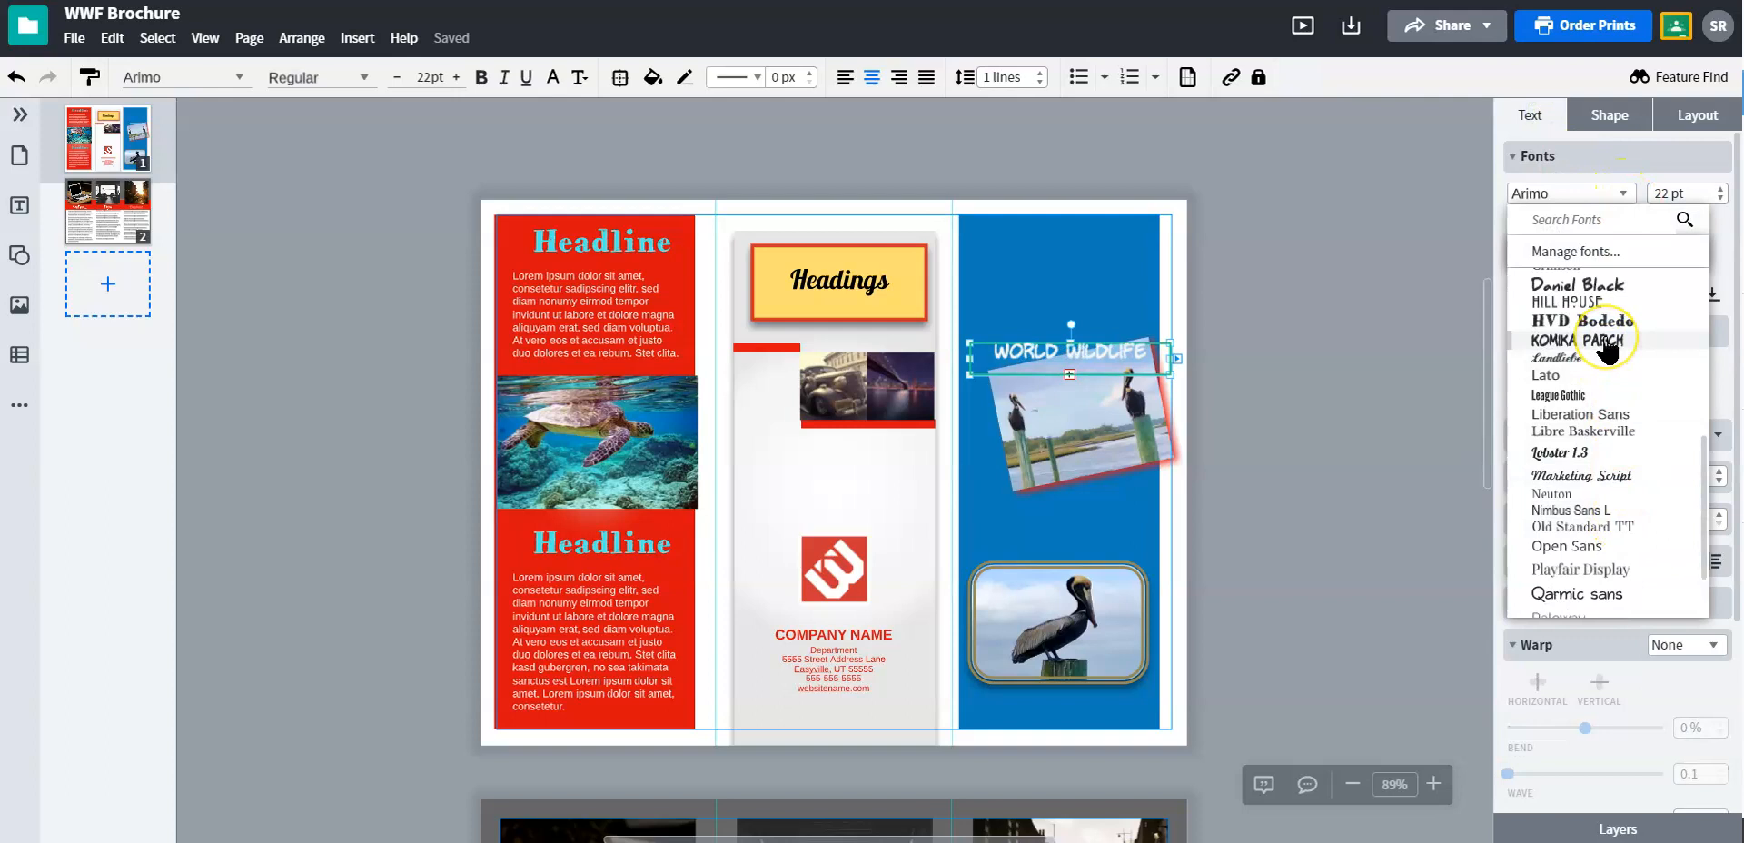
click(1605, 332)
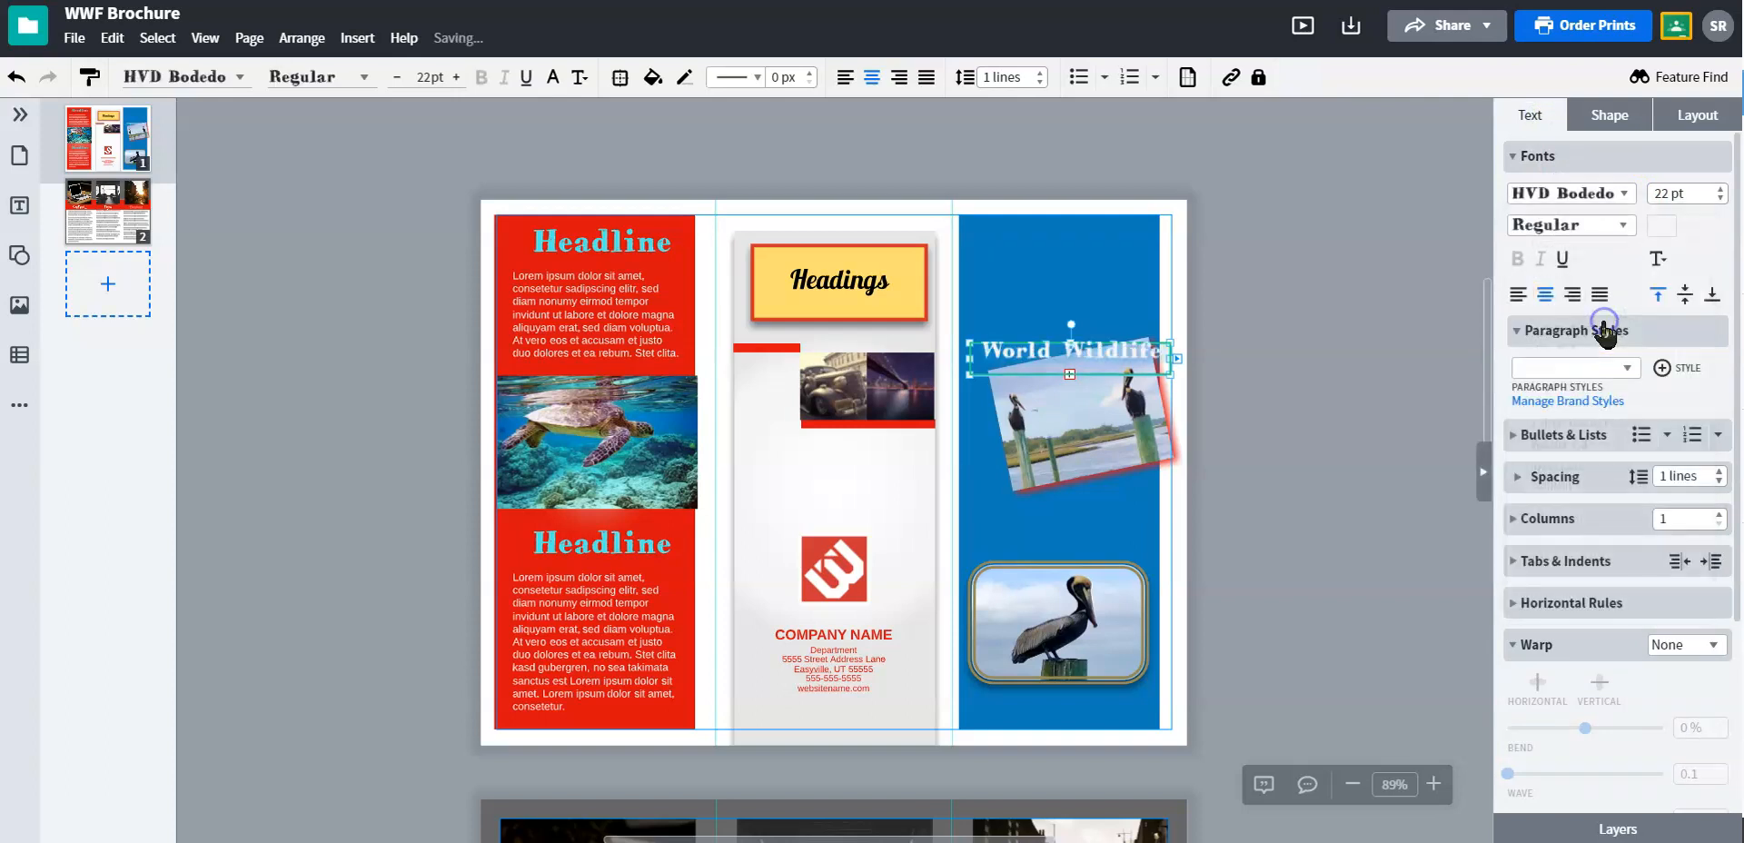
Reposition the two-pelican picture so it sits directly below the World Wildlife heading.
click(1093, 340)
drag(1092, 340, 1155, 354)
click(1081, 353)
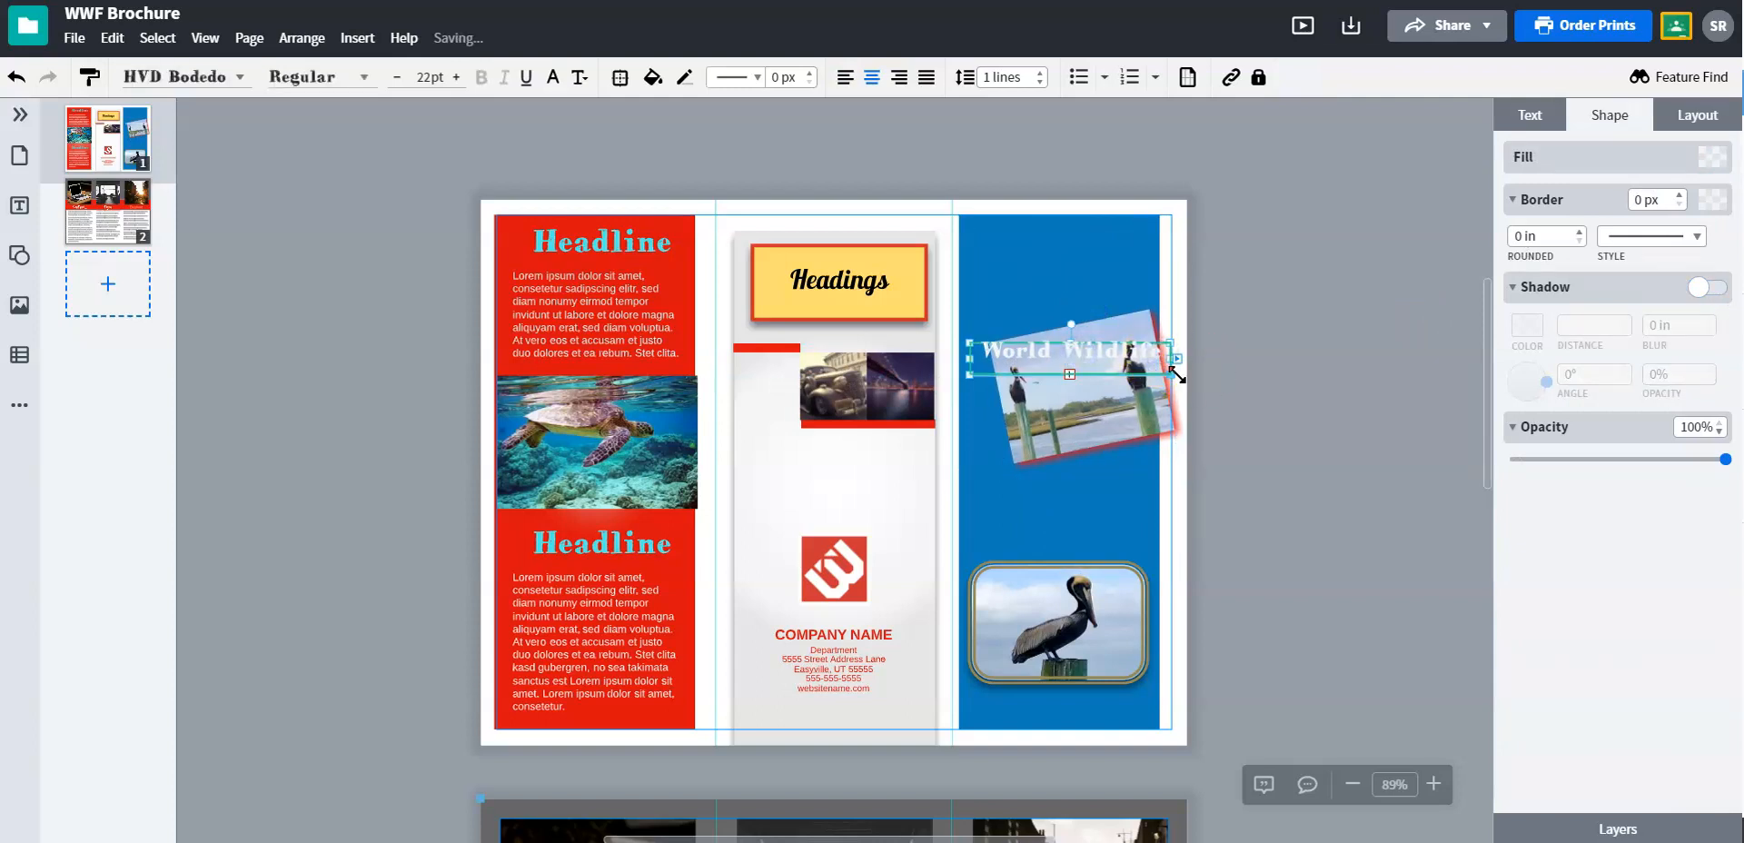
click(970, 374)
drag(1091, 343, 1072, 415)
click(1065, 335)
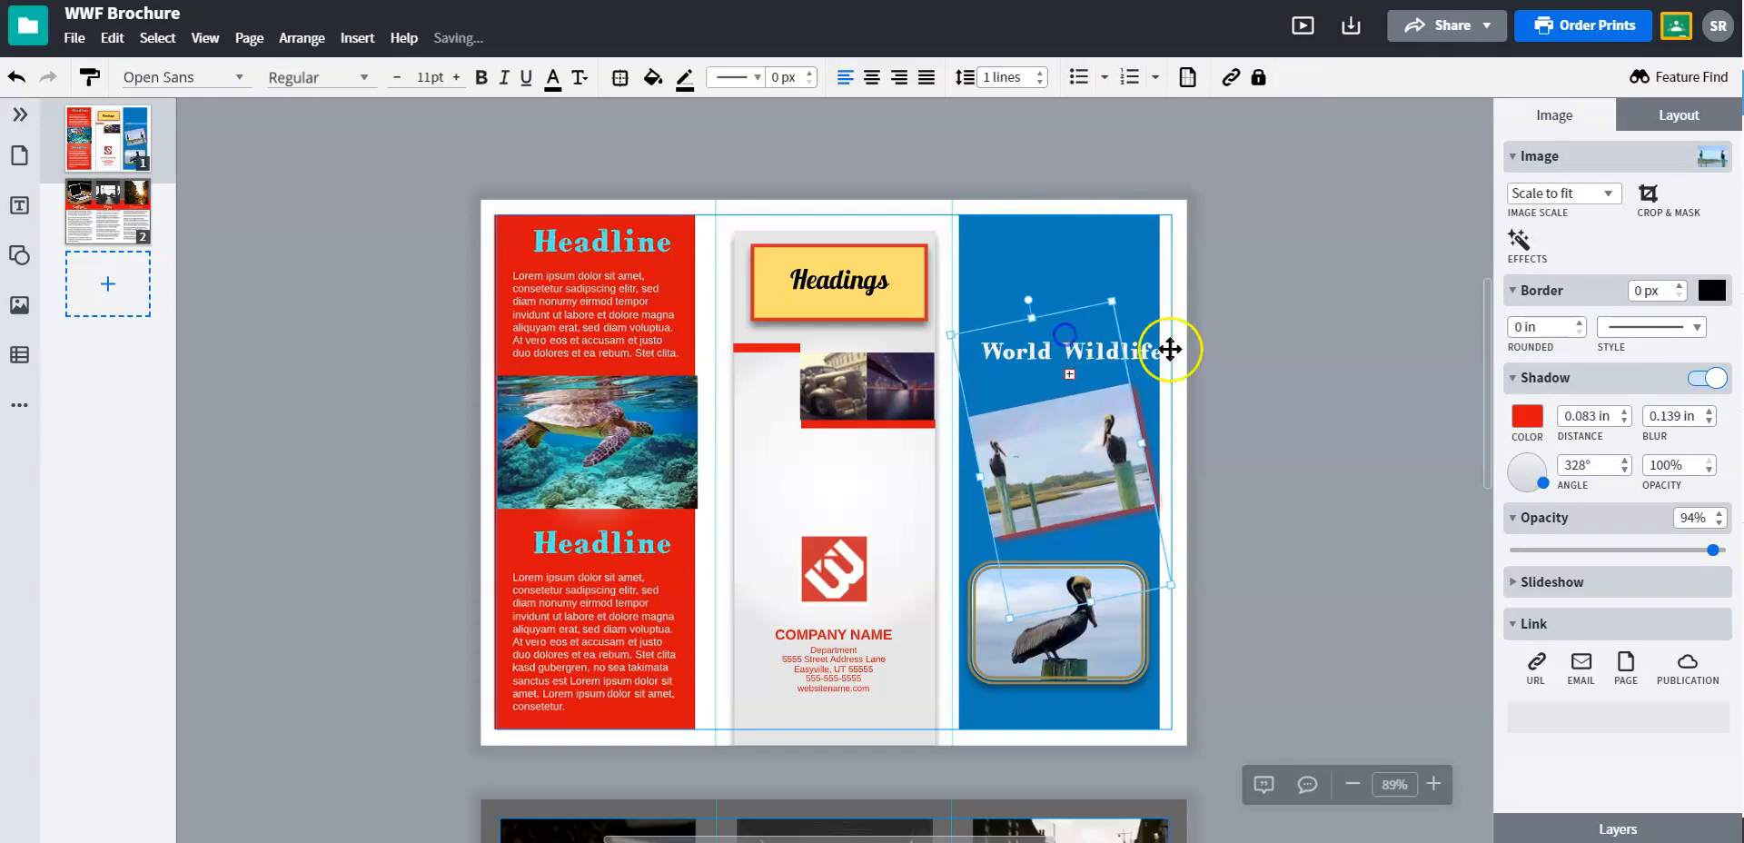
Move the two-pelican picture lower and extend the World Wildlife text box downward to fit all its lines.
click(1170, 349)
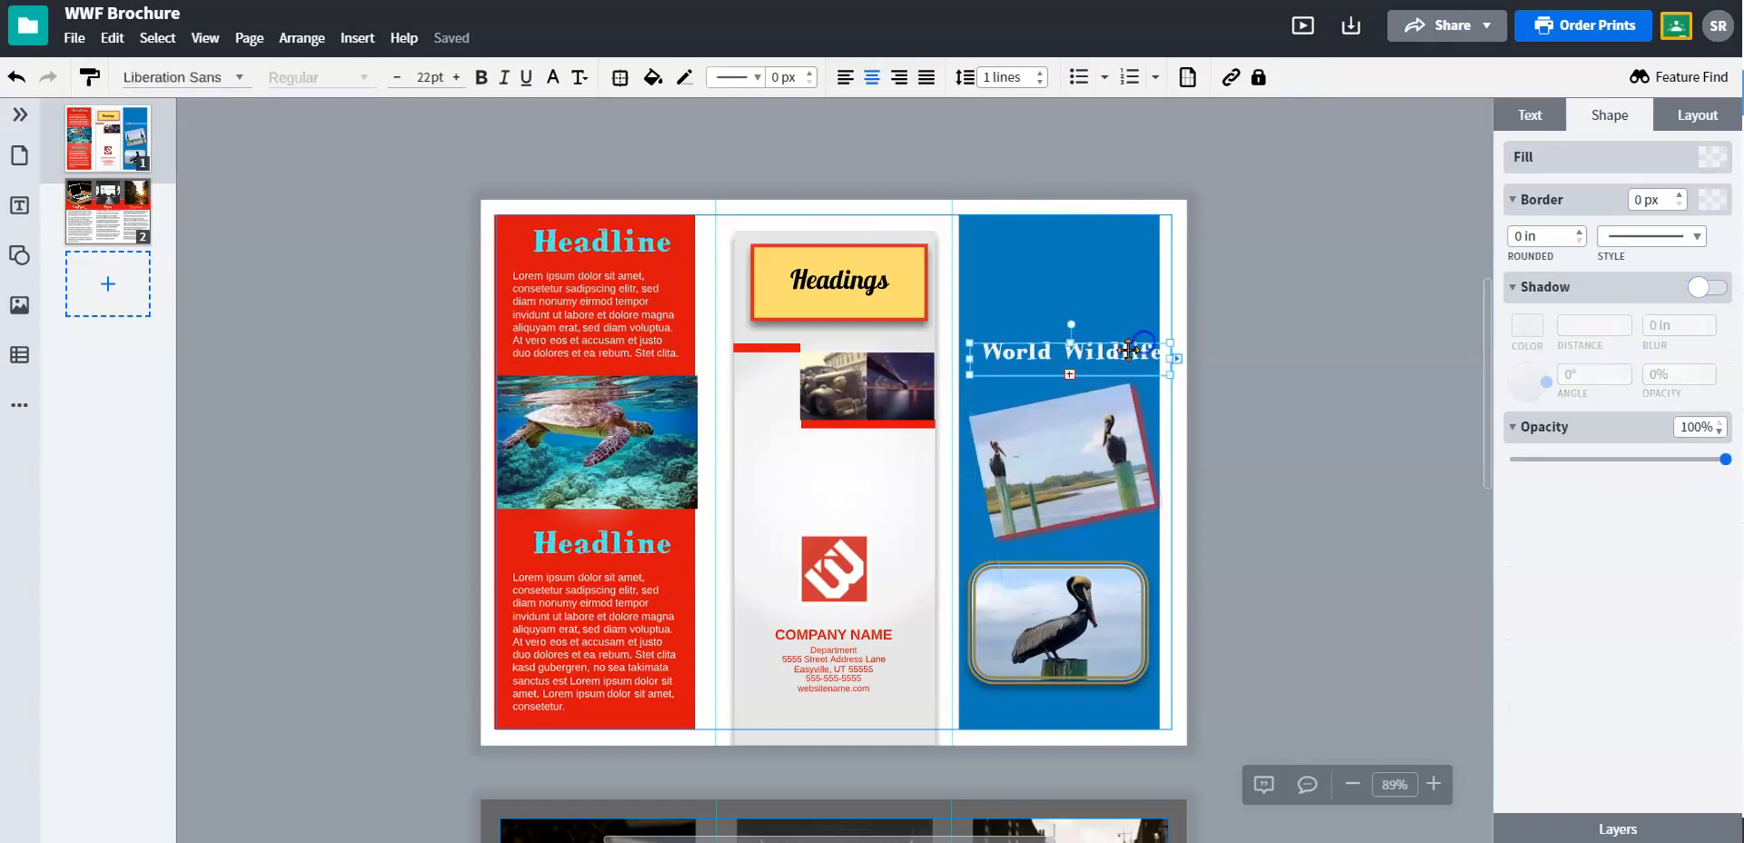
click(1129, 341)
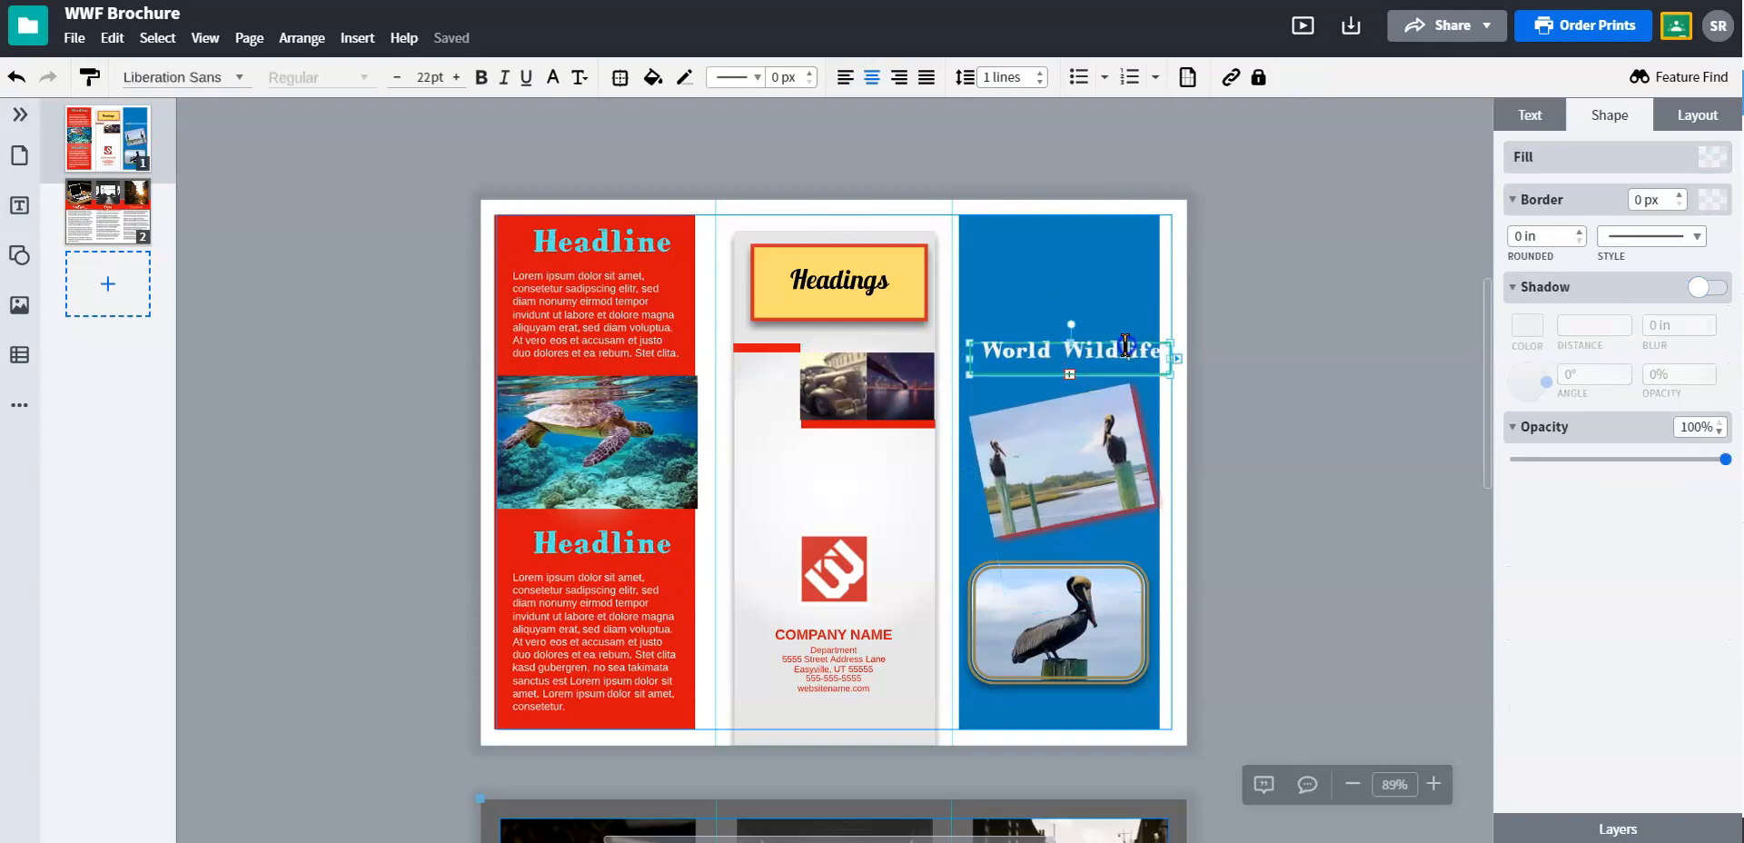
click(1061, 366)
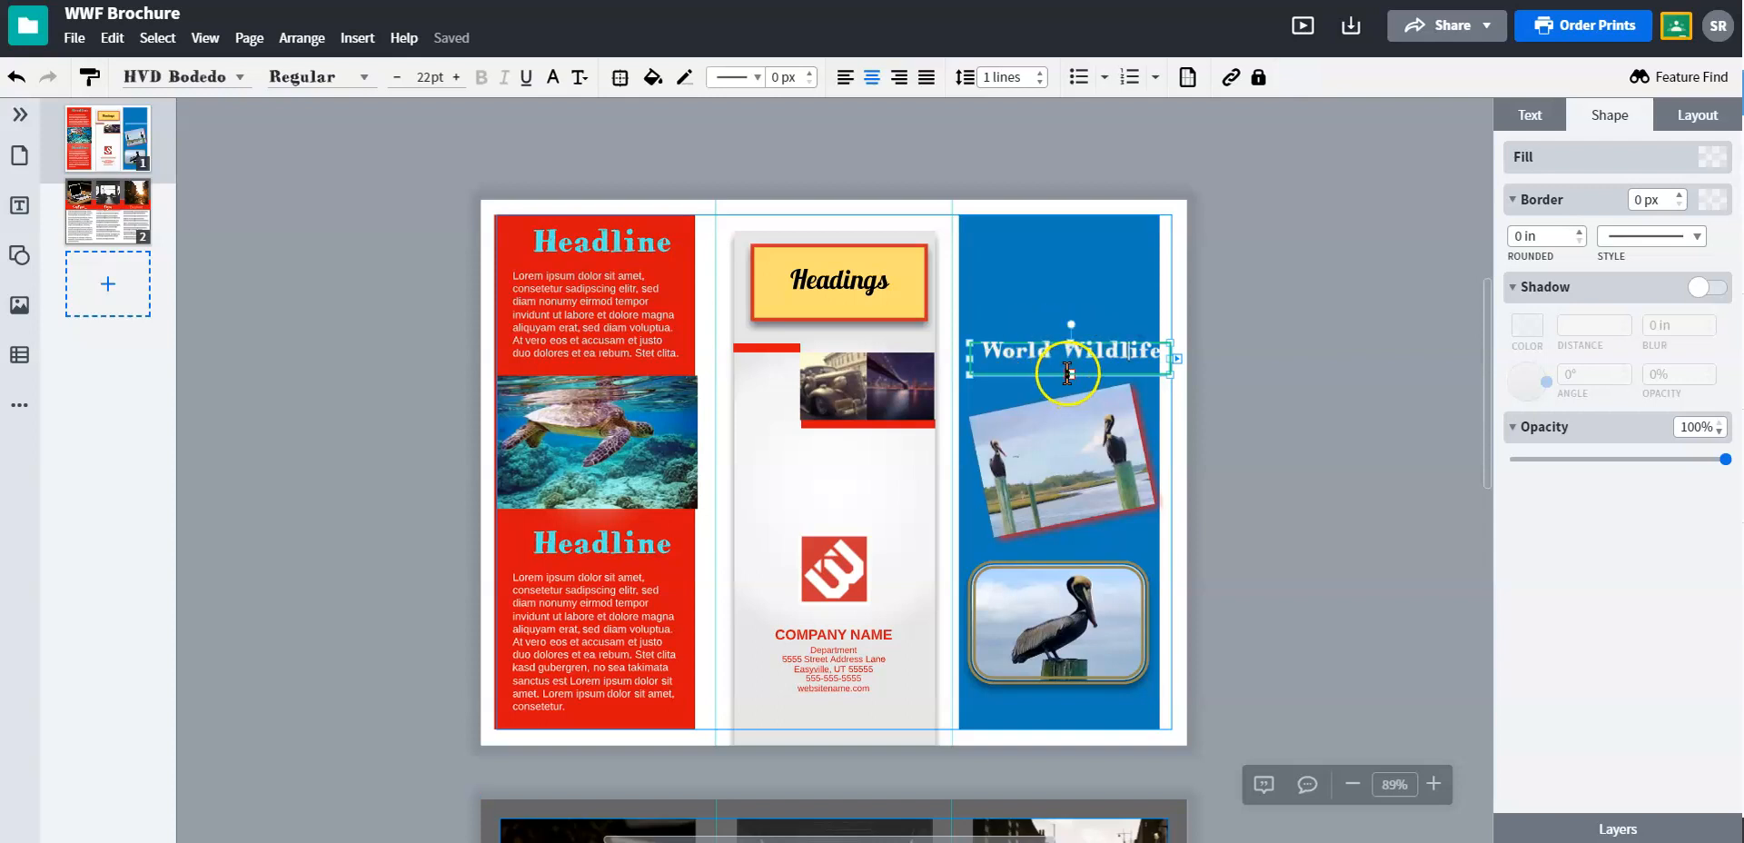
drag(997, 402, 1028, 350)
click(1027, 350)
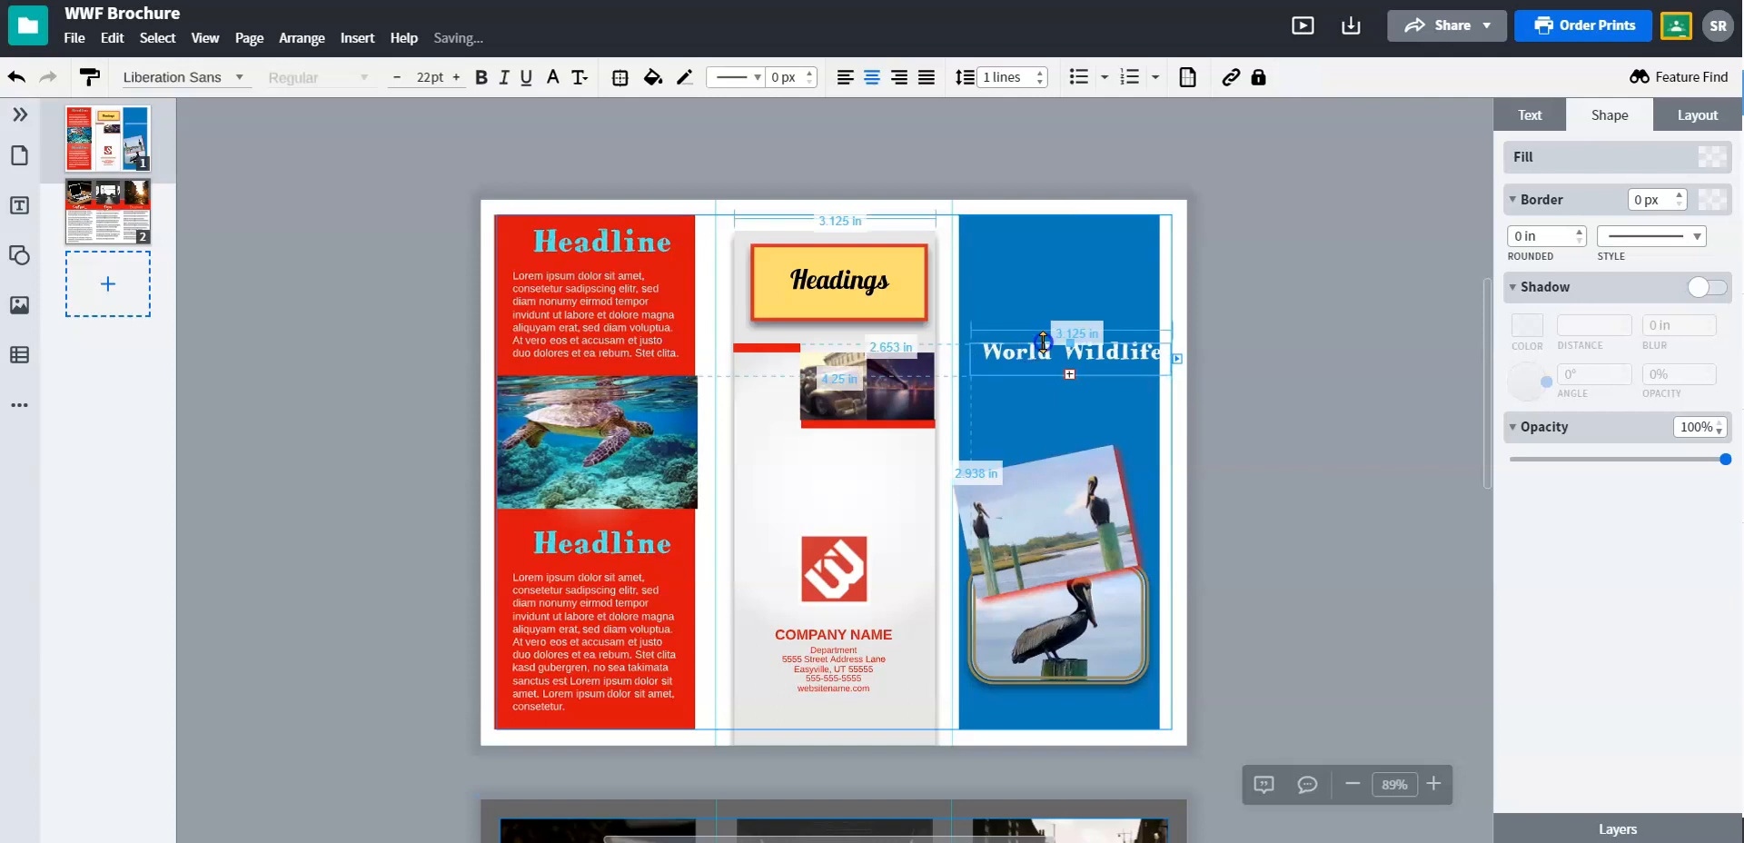
drag(1071, 375, 1068, 416)
click(1043, 395)
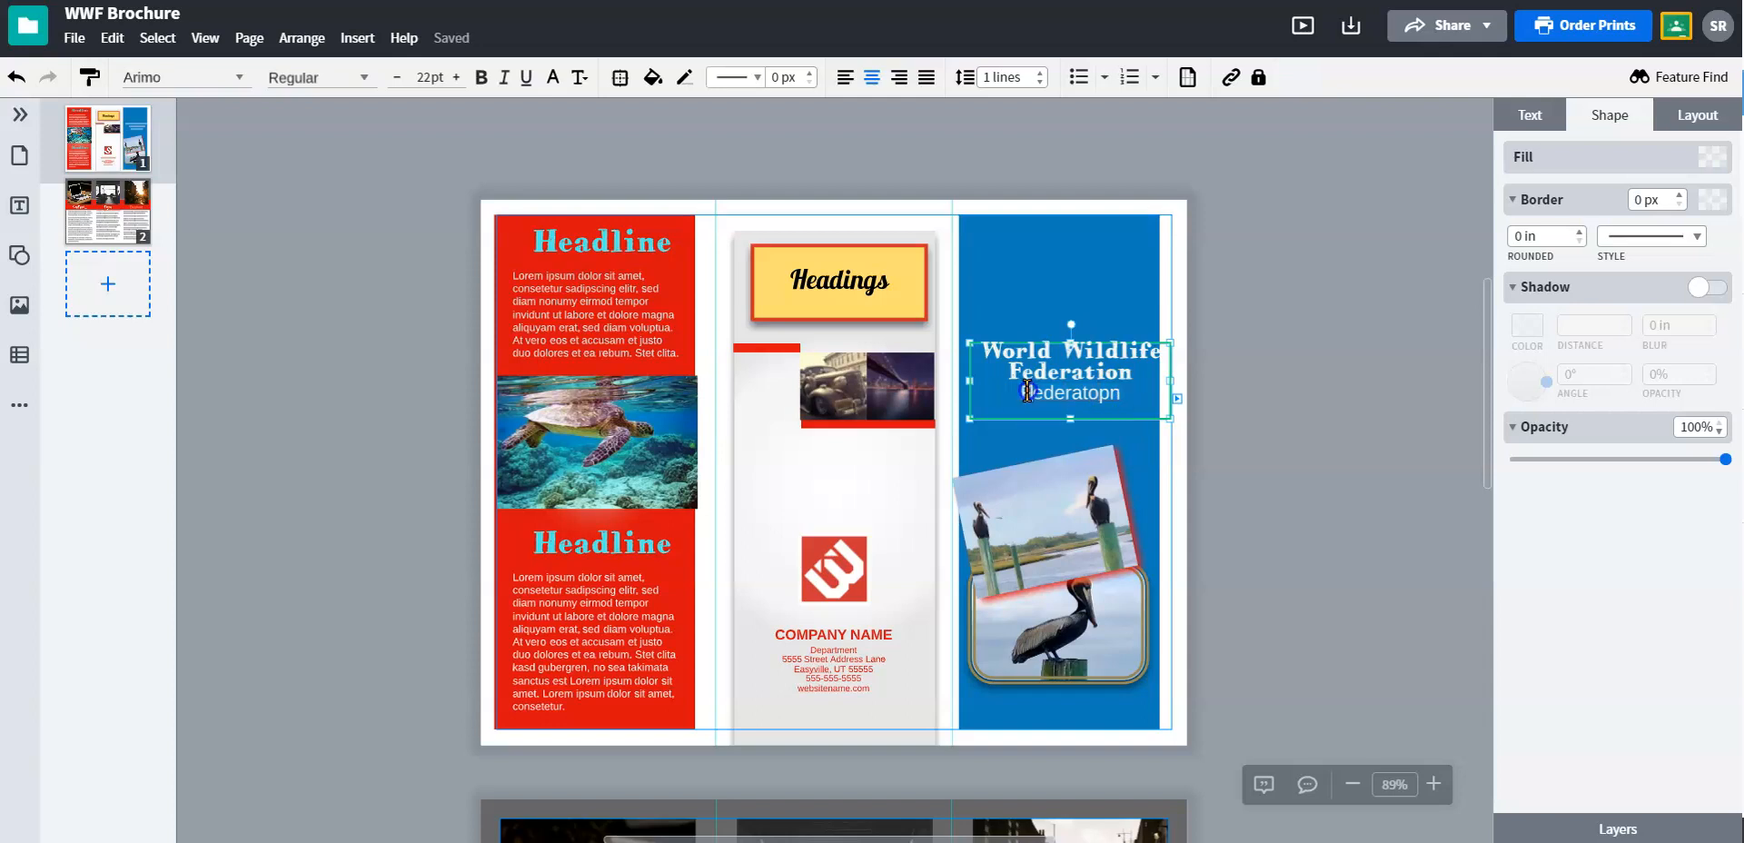
Delete the misspelled "Federatopn" line from the heading's text box.
click(1015, 395)
double_click(1015, 395)
key(BackSpace)
key(BackSpace)
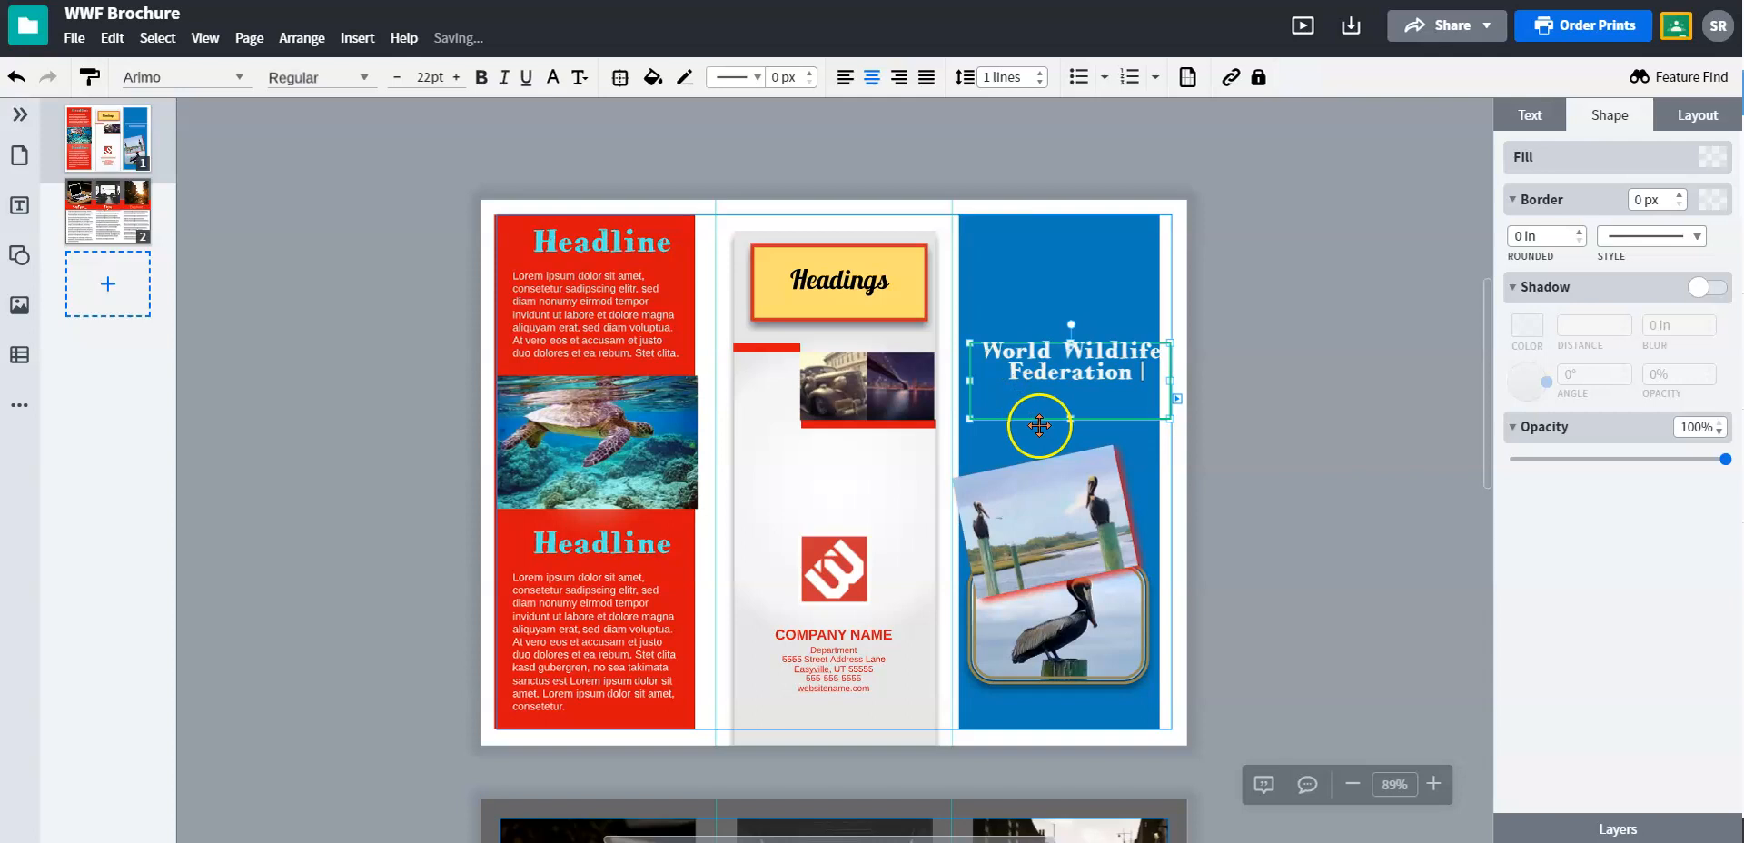
Raise the lower edge of the World Wildlife Federation text box slightly and extend its upper edge upward.
drag(1070, 419, 1075, 405)
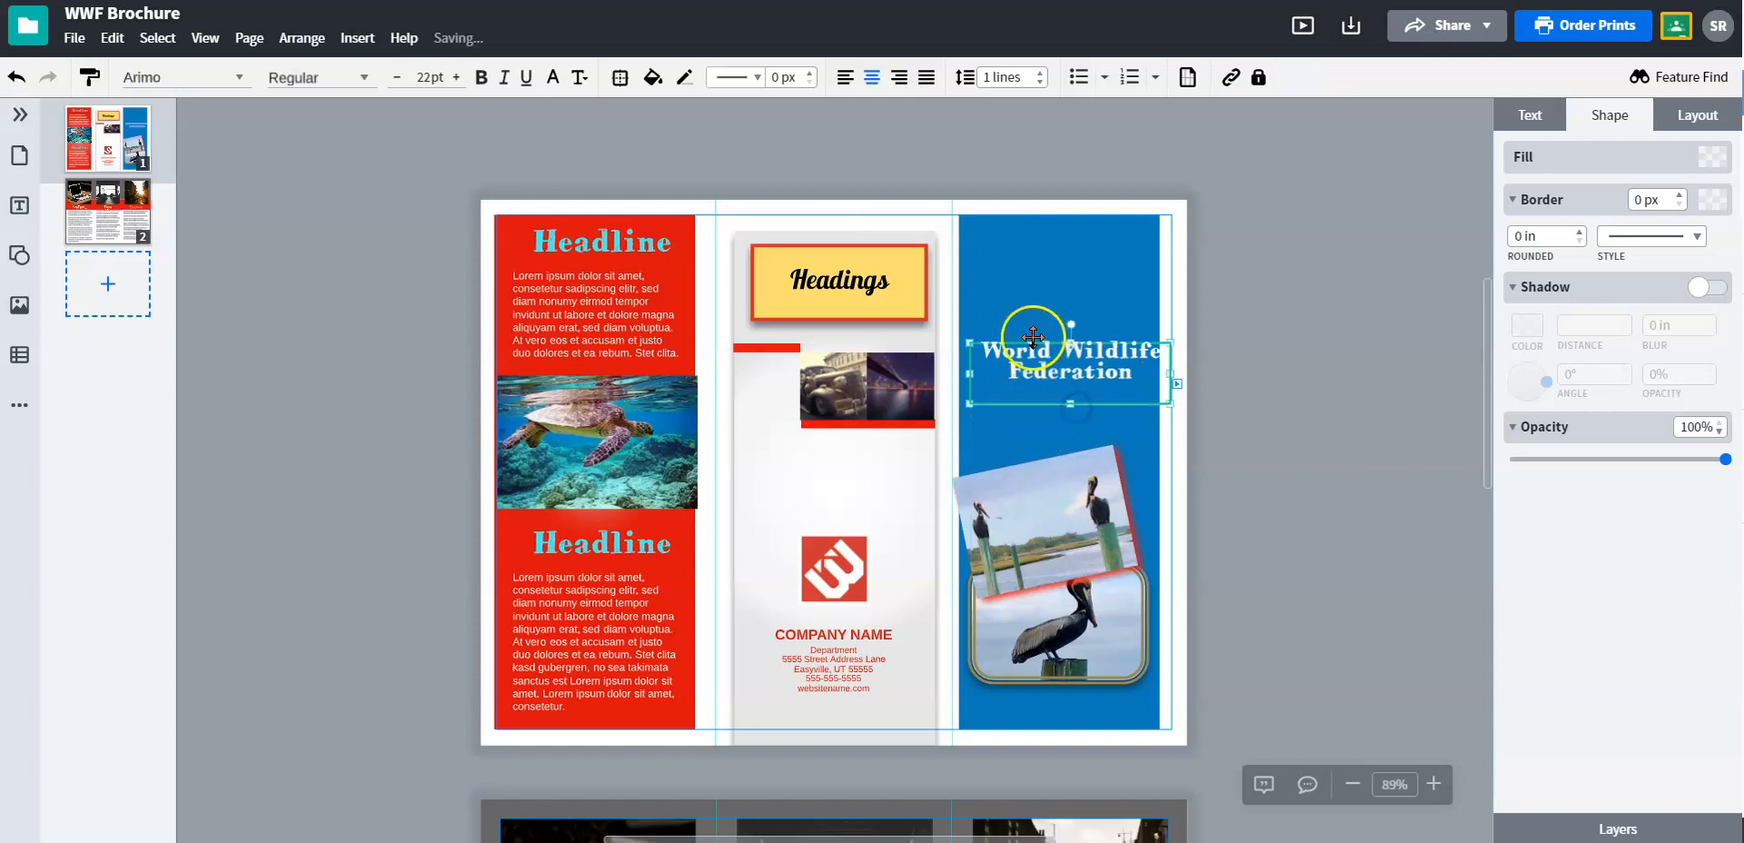
drag(1033, 341, 1034, 310)
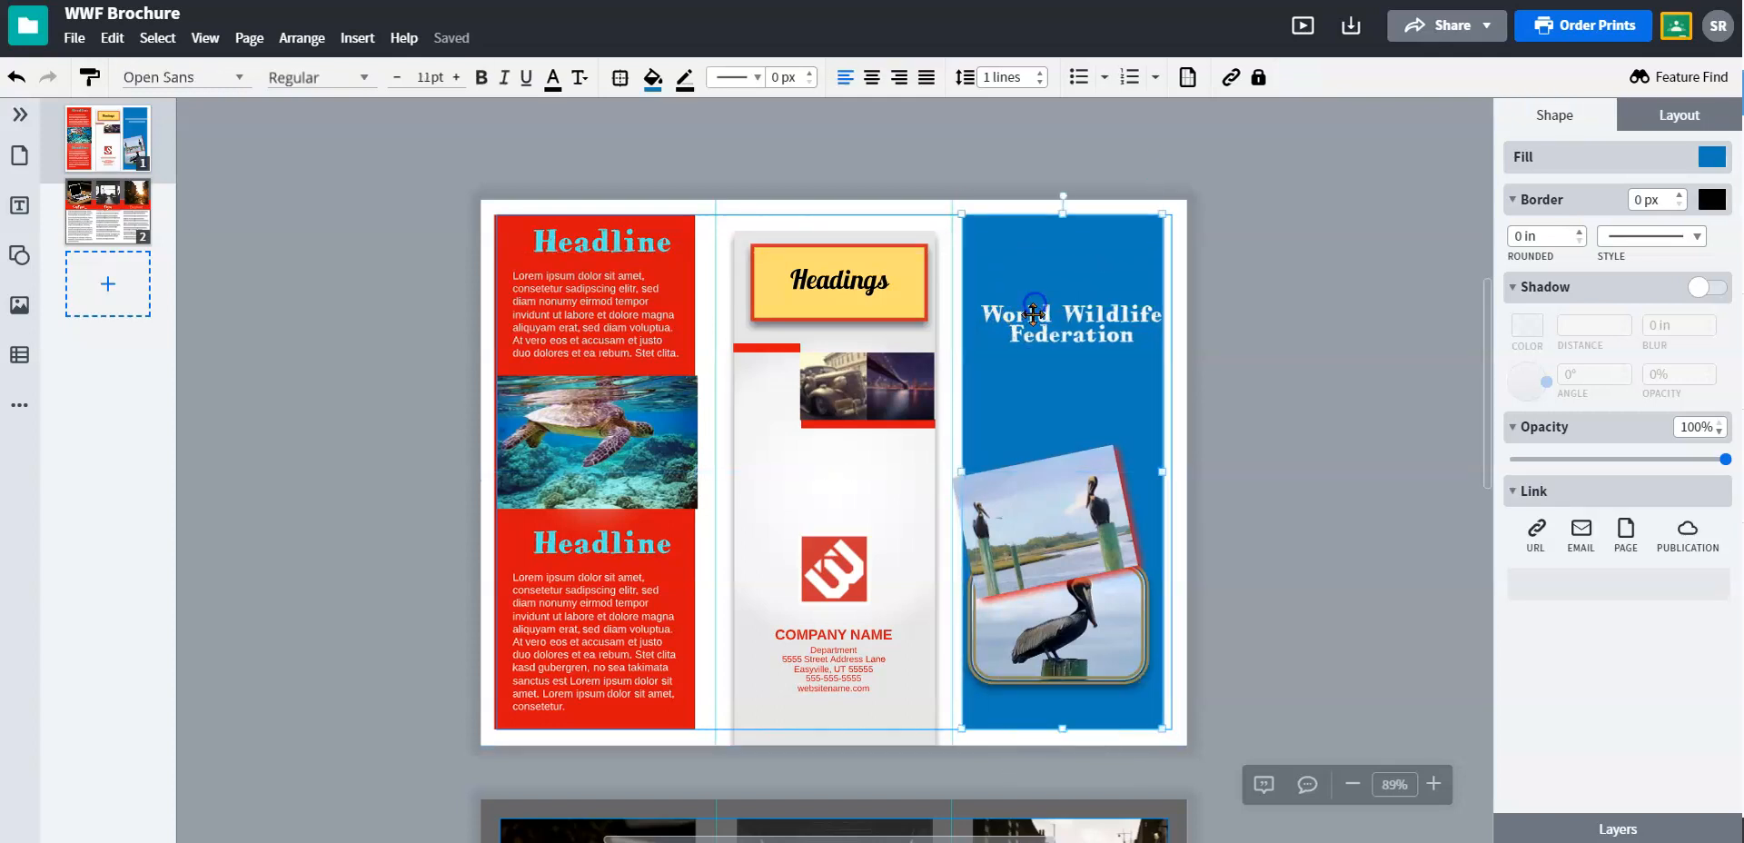
click(1033, 312)
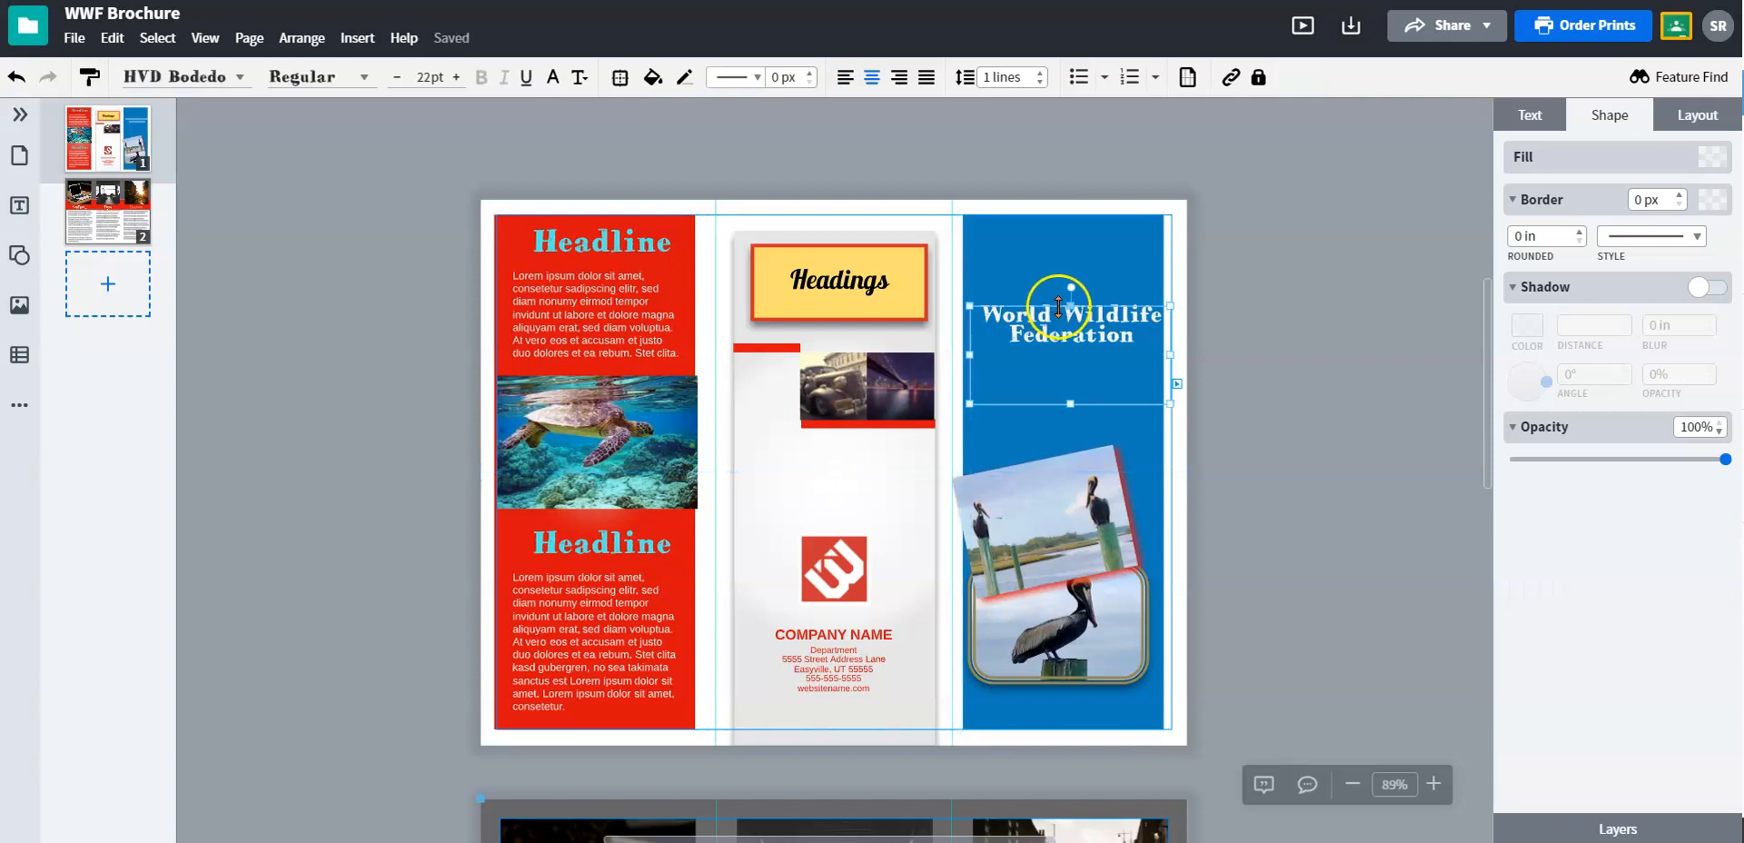
Center the World Wildlife Federation heading vertically within its text box.
click(1059, 308)
click(1068, 313)
click(1538, 120)
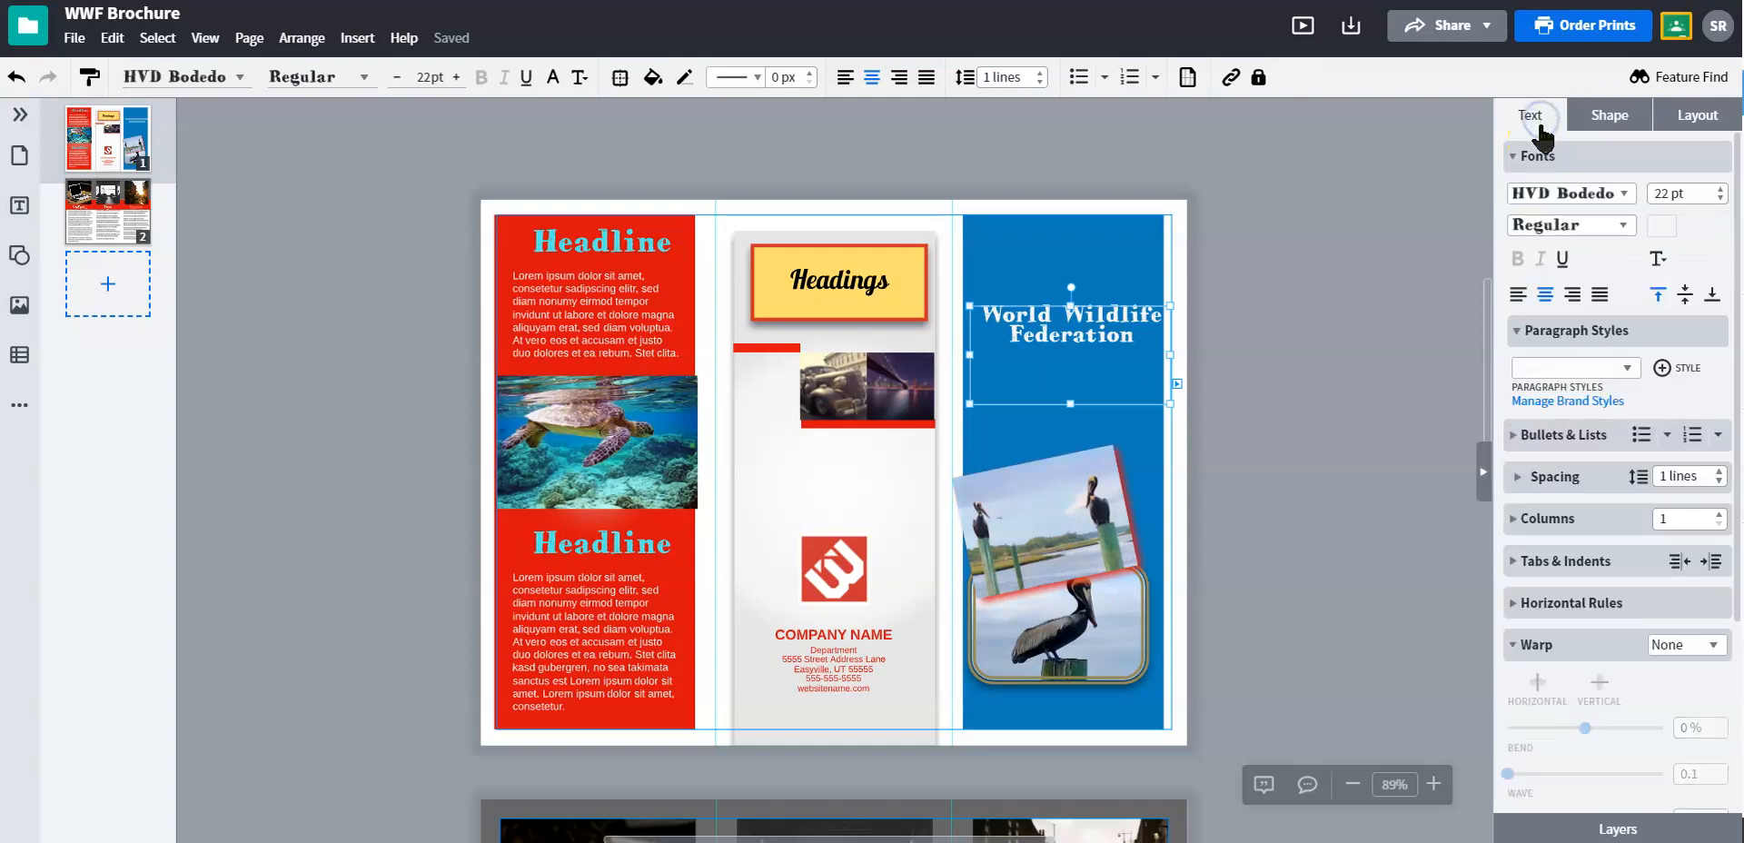
click(1685, 295)
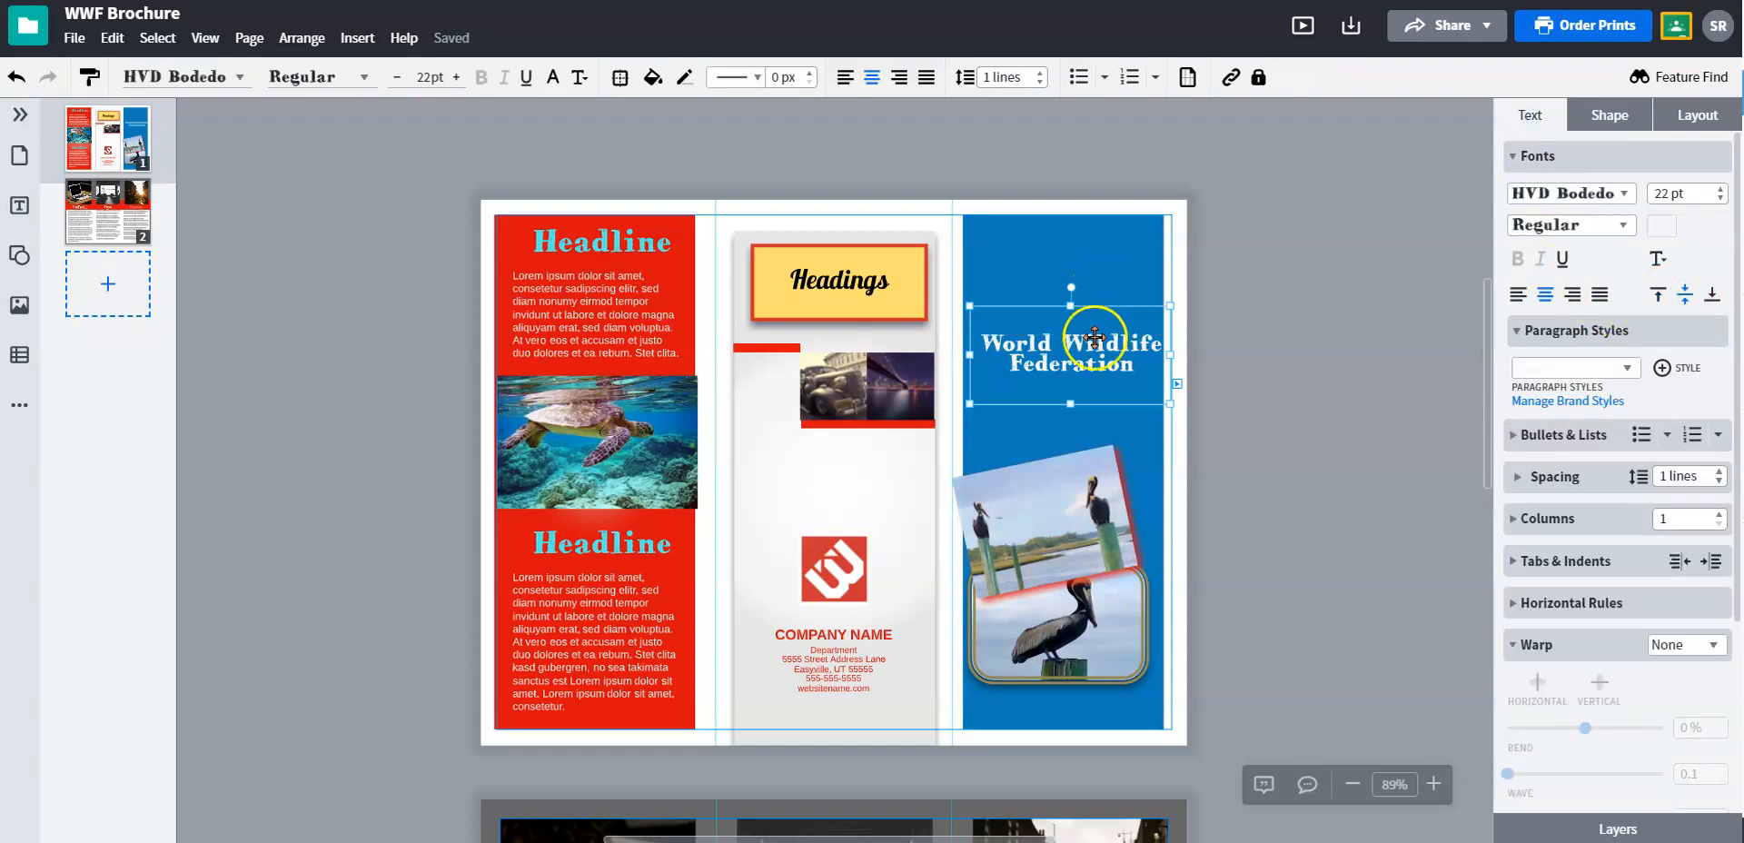
Move the two-pelican picture up against the World Wildlife Federation heading and open the picture's text wrapping options.
drag(1069, 523, 1080, 423)
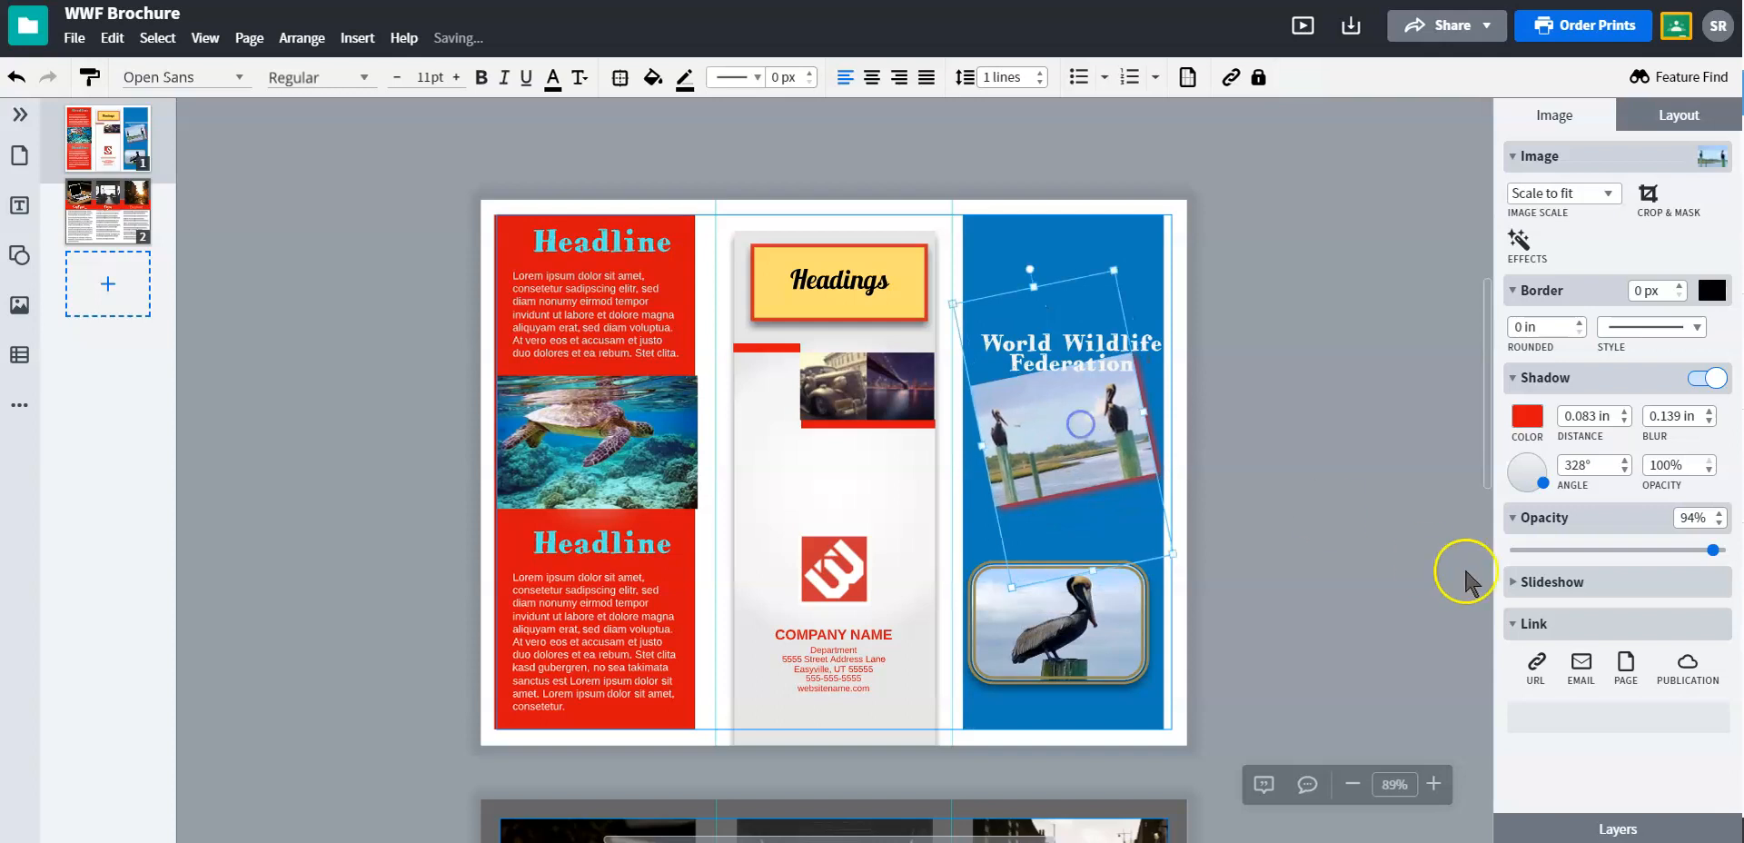
click(1680, 116)
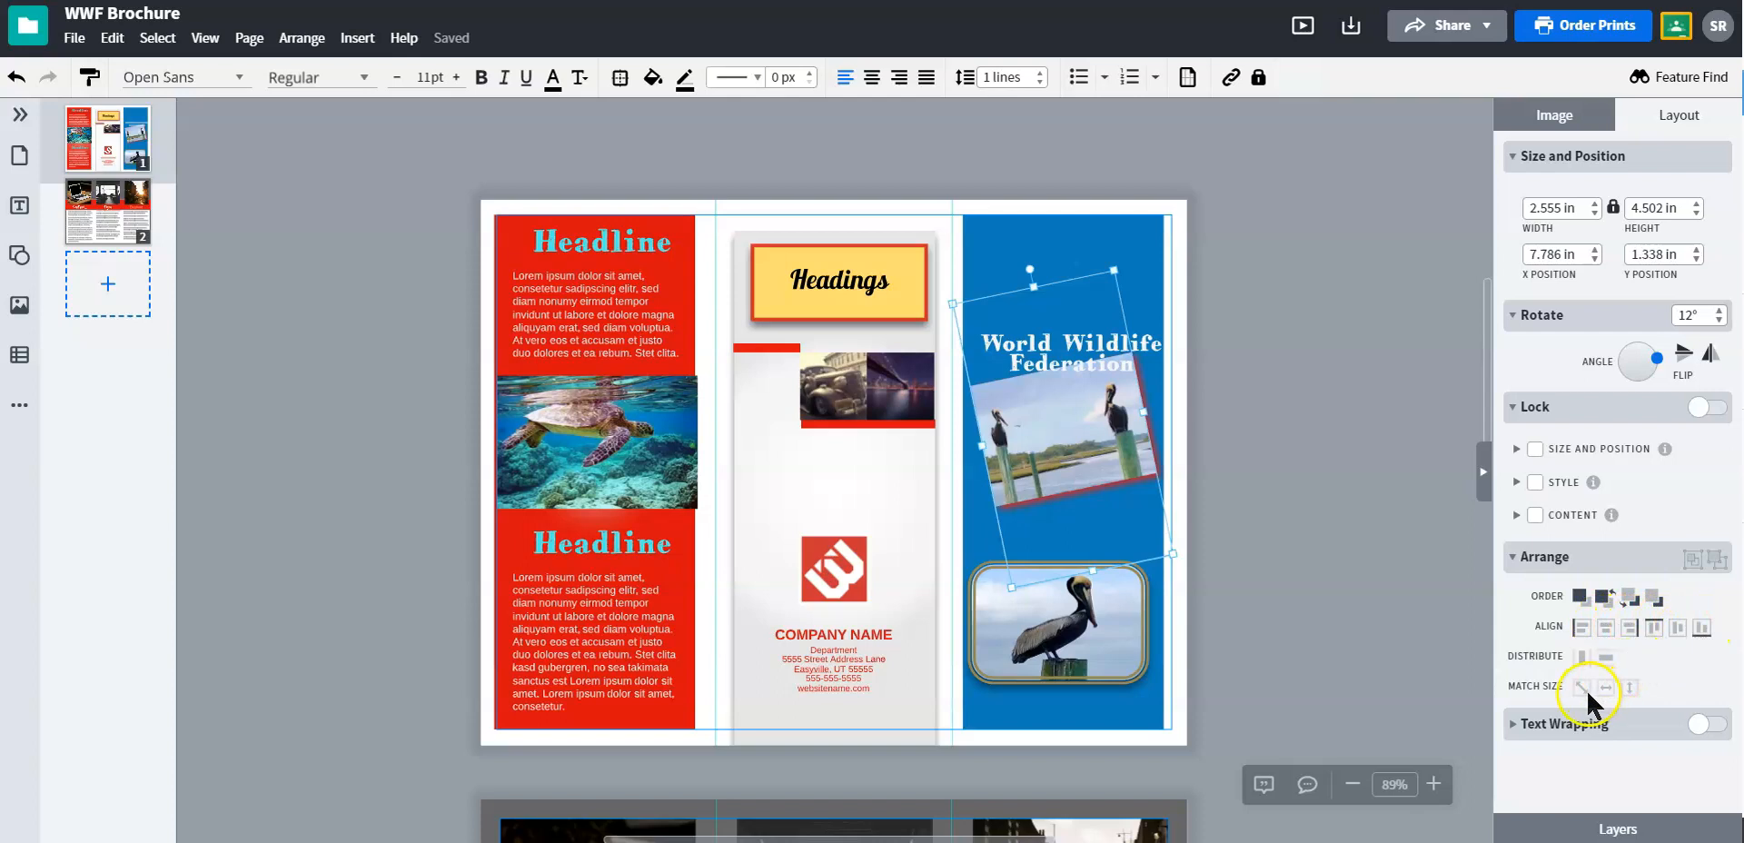
click(1515, 723)
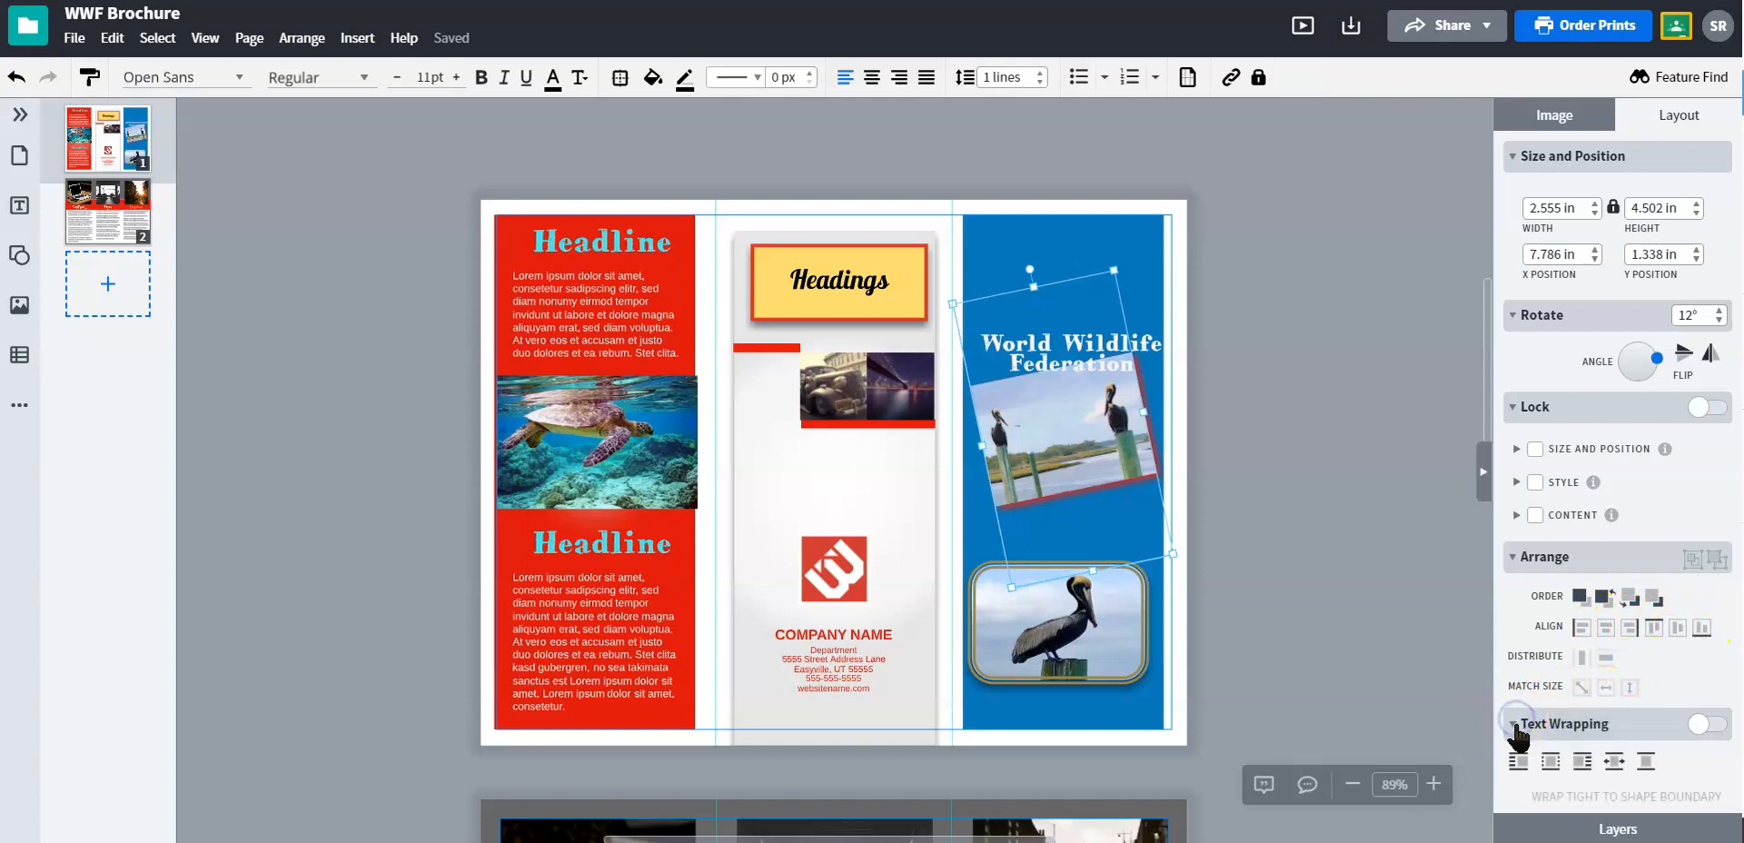